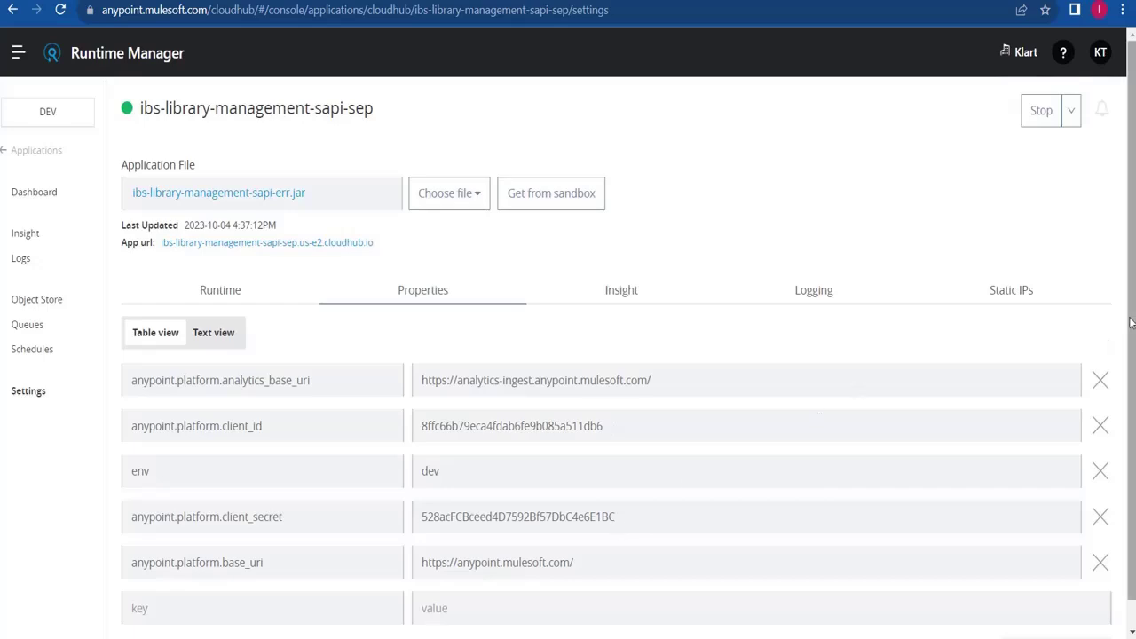
- Expand ibs-library-management-sapi in Studio's Package Explorer to show its Properties yaml files, then return to Runtime Manager
scroll(1130, 331, "down", 1)
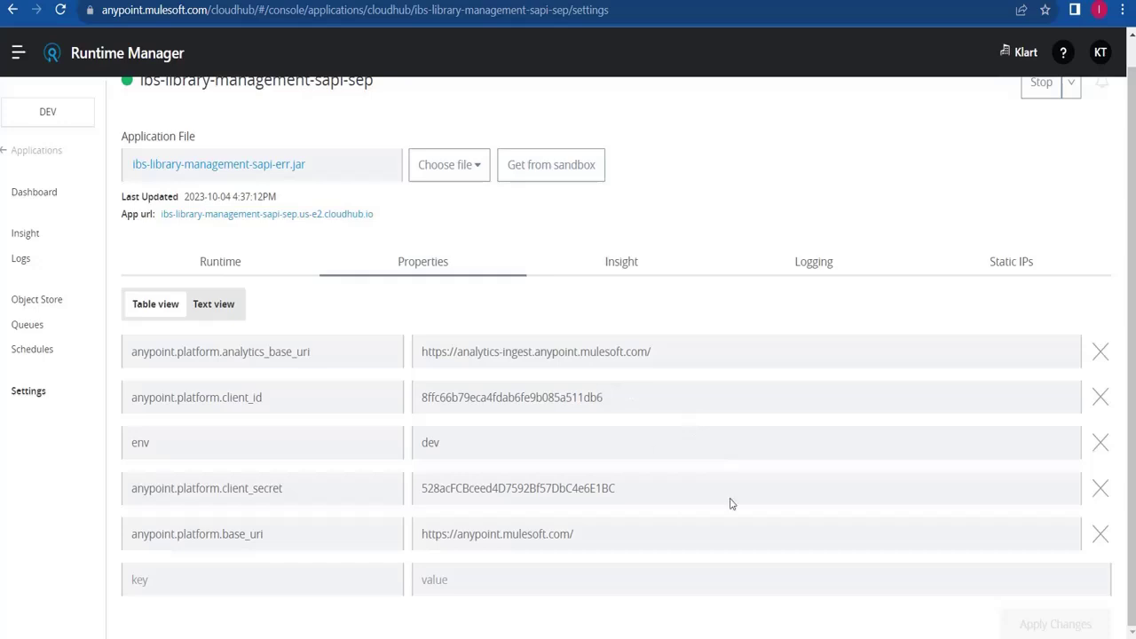
mouse_move(692, 634)
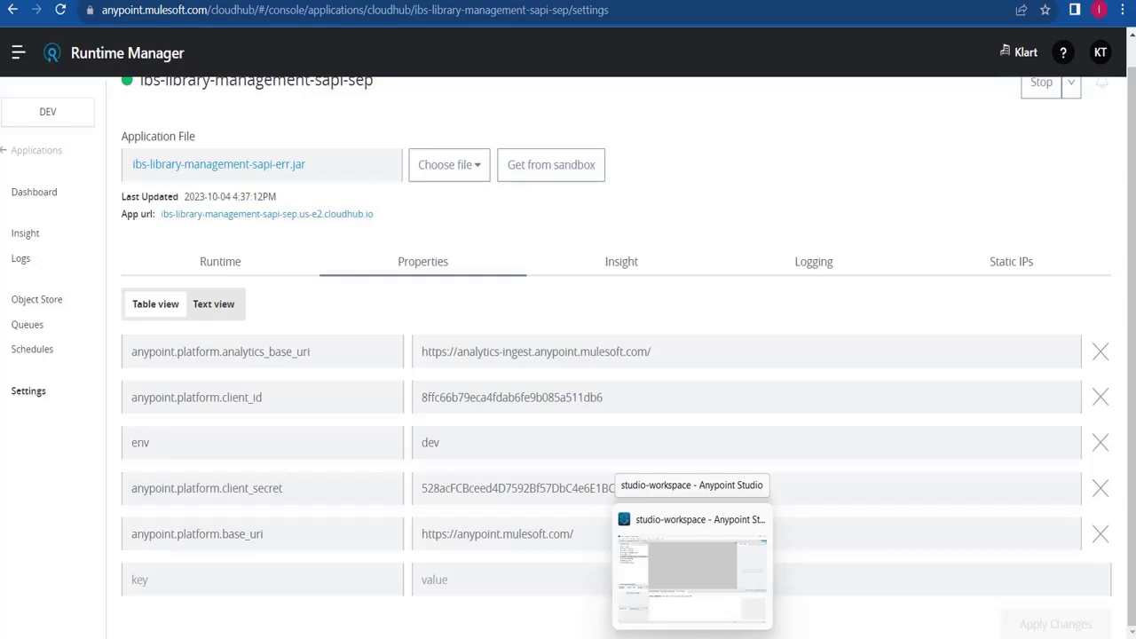
left_click(693, 568)
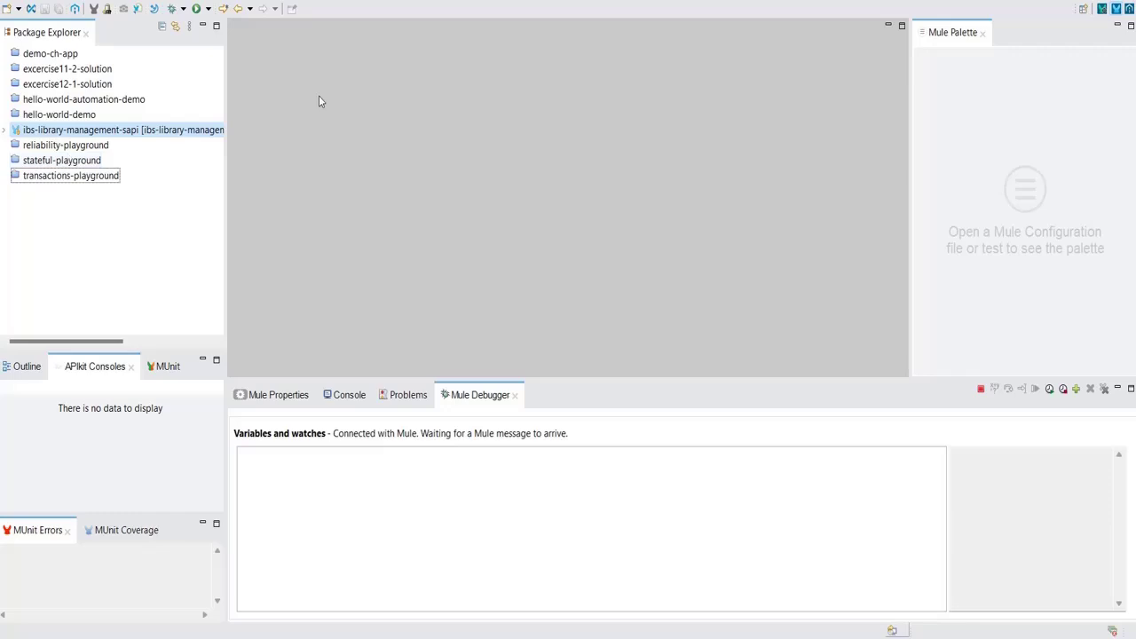
left_click(3, 131)
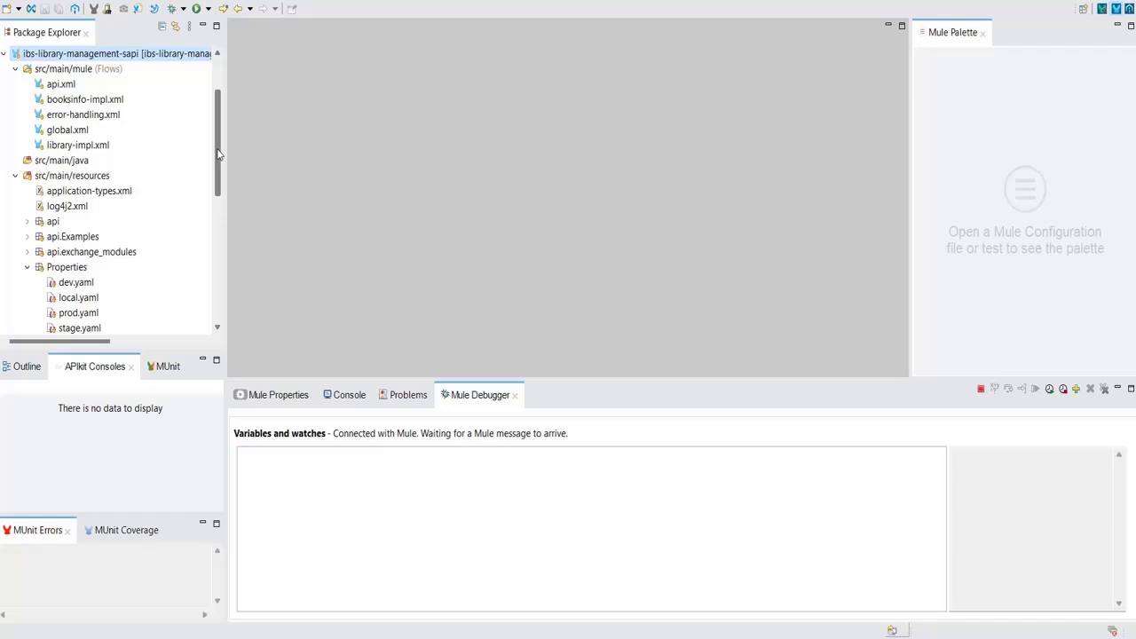
left_click_drag(218, 104, 219, 73)
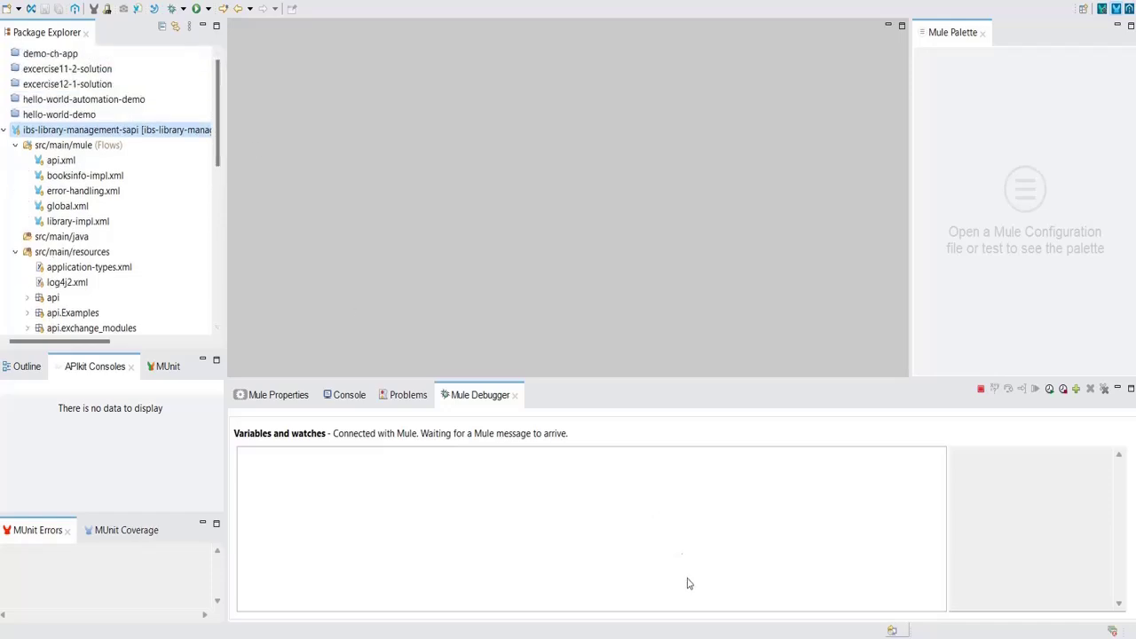
left_click(724, 637)
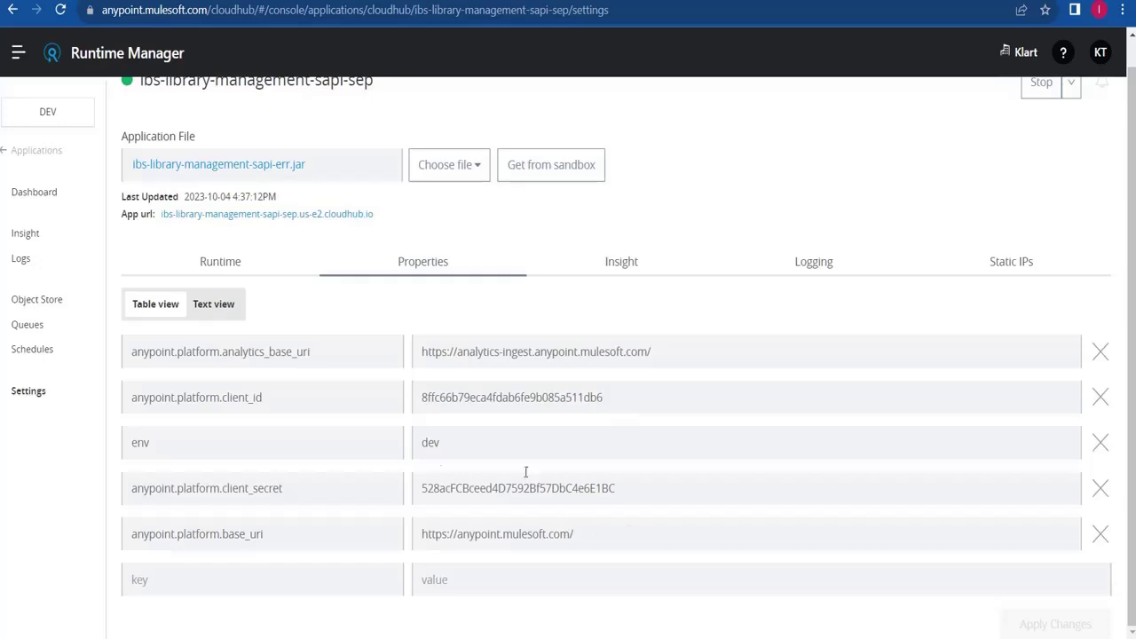
- Select the anypoint.platform.client_id key in the Runtime Manager properties table and copy it
left_click(263, 398)
left_click_drag(263, 398, 103, 386)
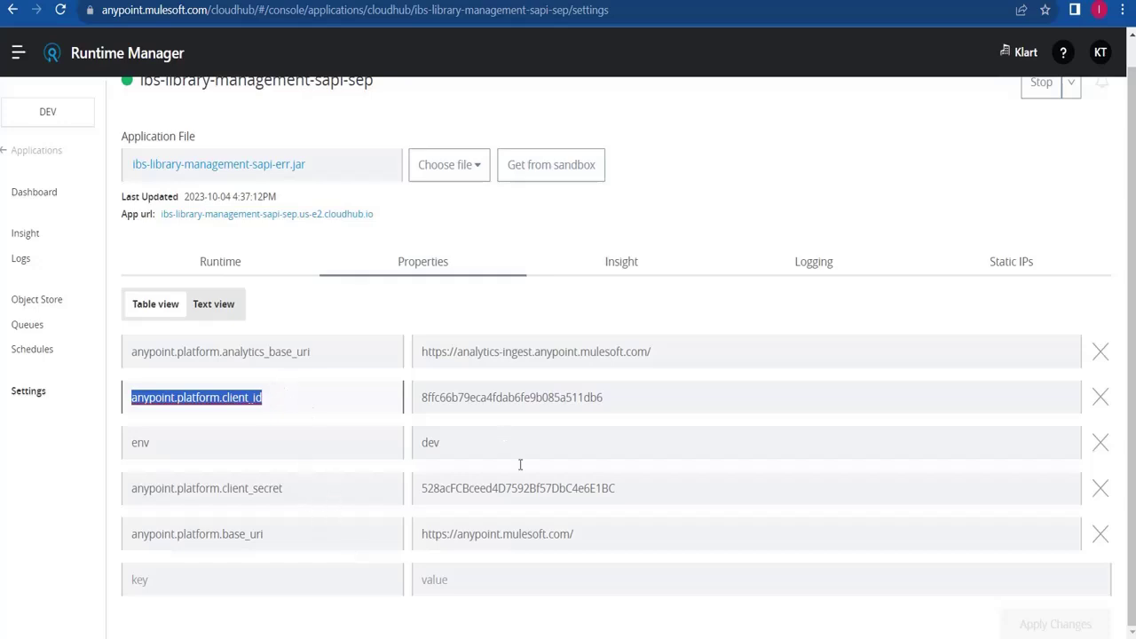
left_click(274, 400)
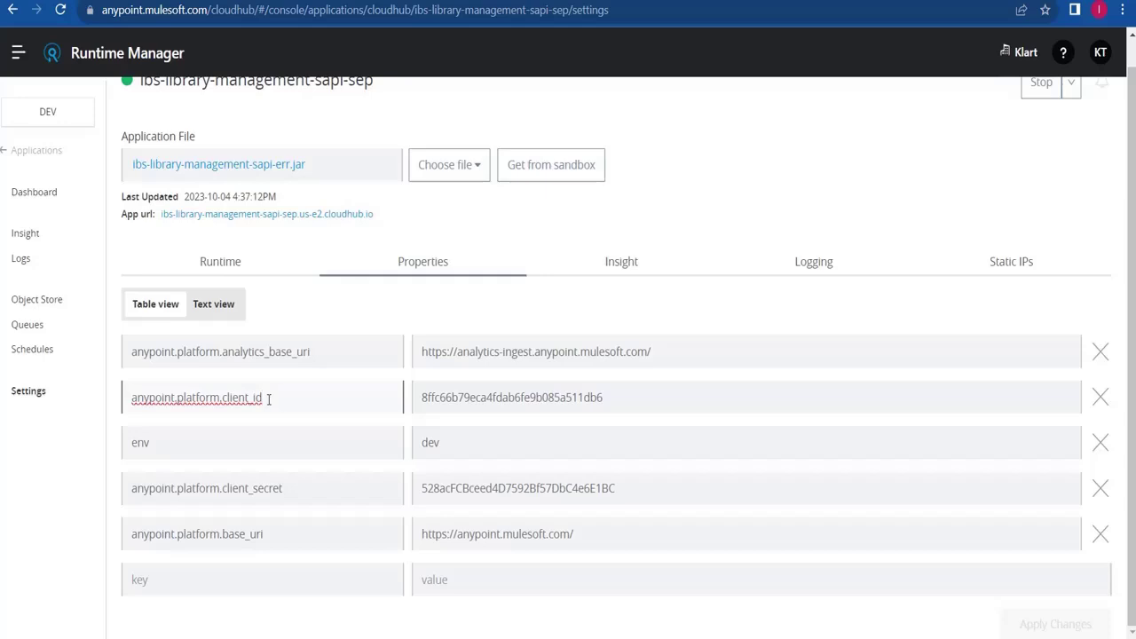
left_click_drag(272, 400, 115, 405)
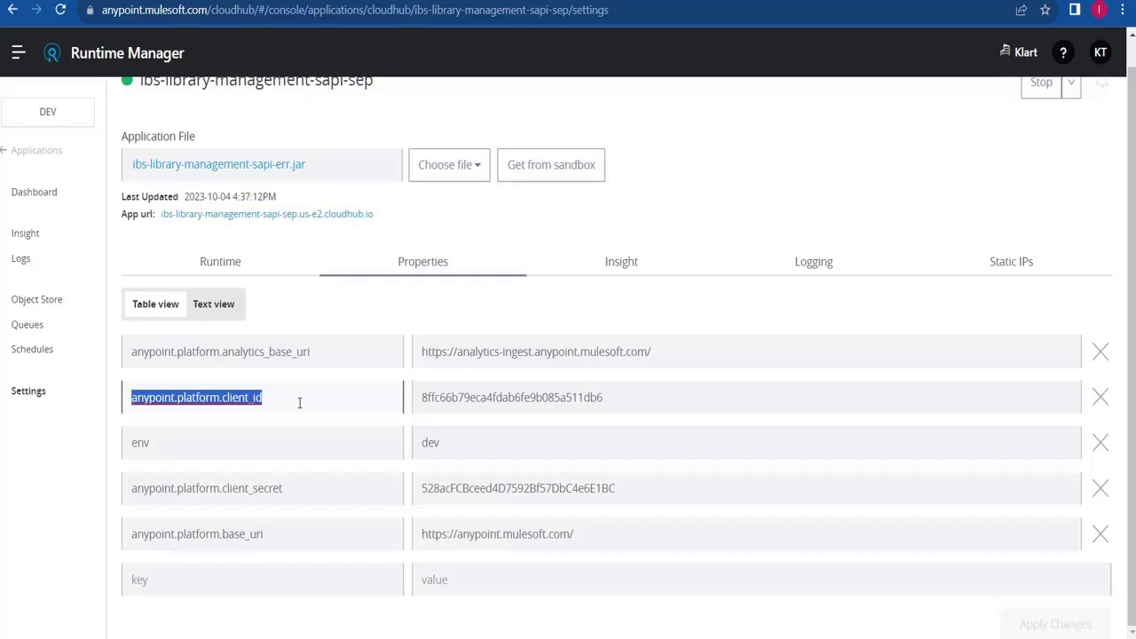
left_click_drag(300, 403, 122, 404)
key("ctrl+c")
- Paste the anypoint.platform.client_id name into a new blank Notepad++ note
key("alt+Tab")
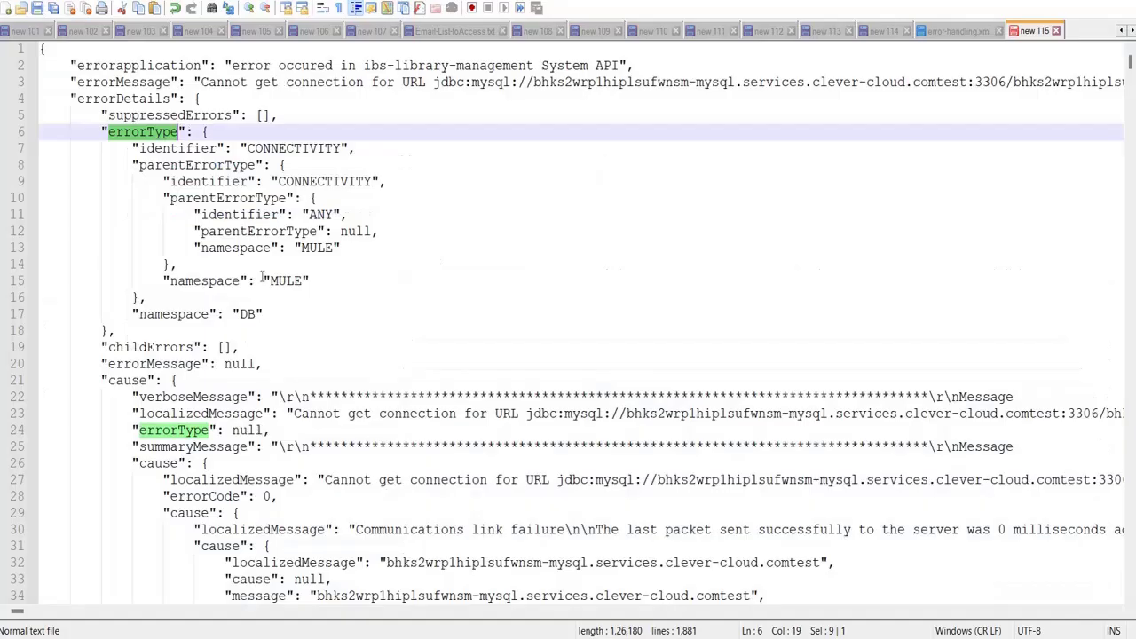
left_click(7, 9)
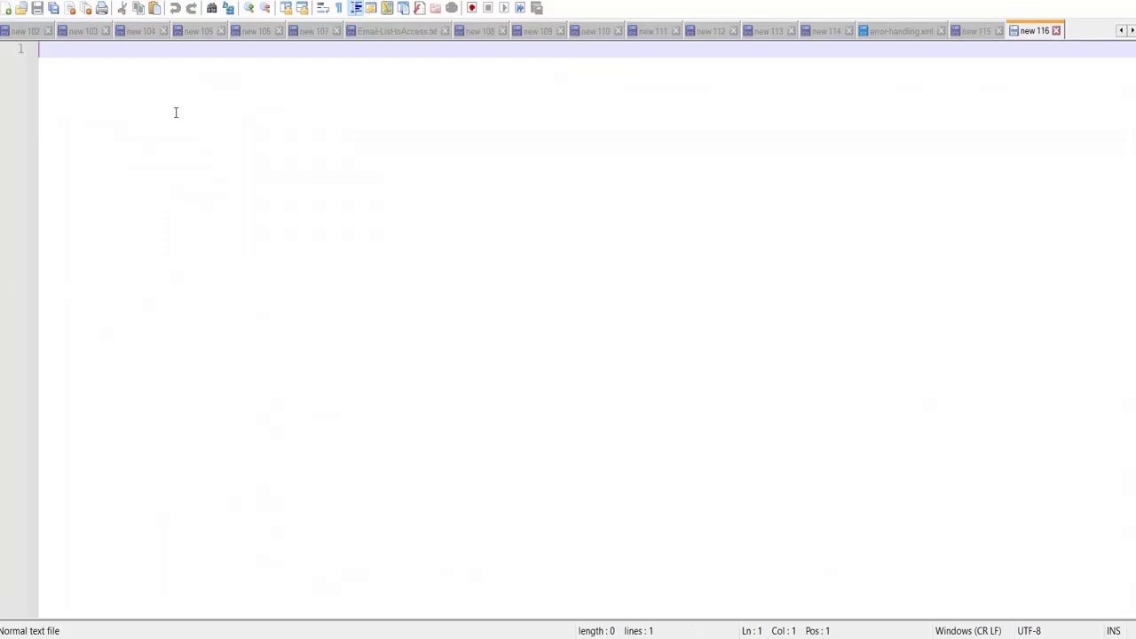
key("ctrl+v")
key("Return")
key("Return")
- Copy the anypoint.platform.client_secret name from Runtime Manager and paste it on line 3
key("alt+Tab")
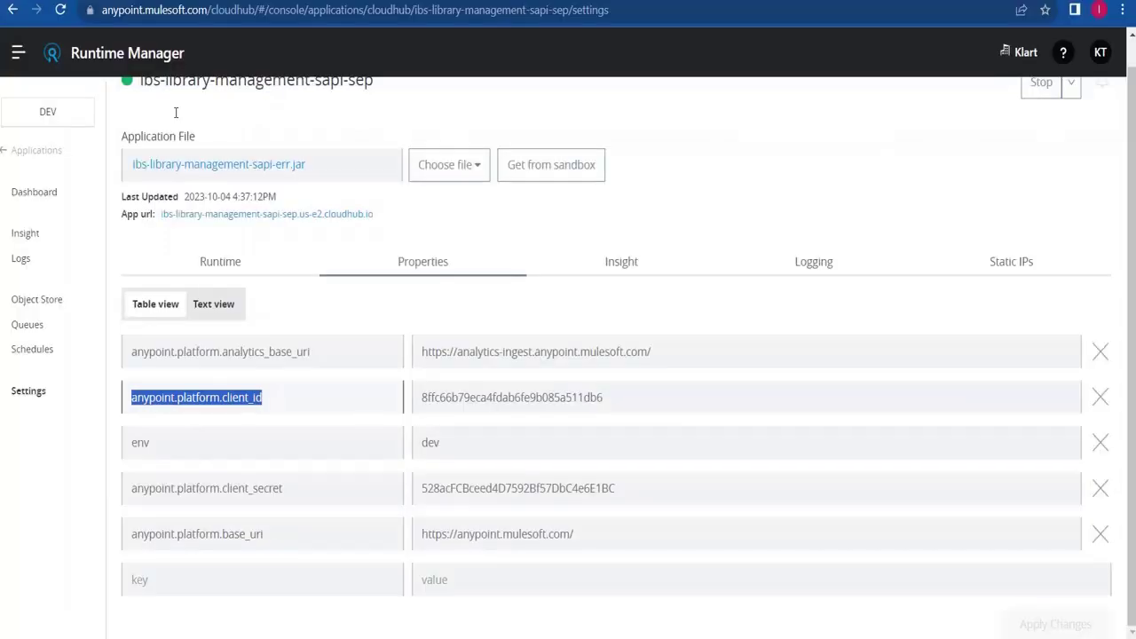
triple_click(297, 487)
key("ctrl+c")
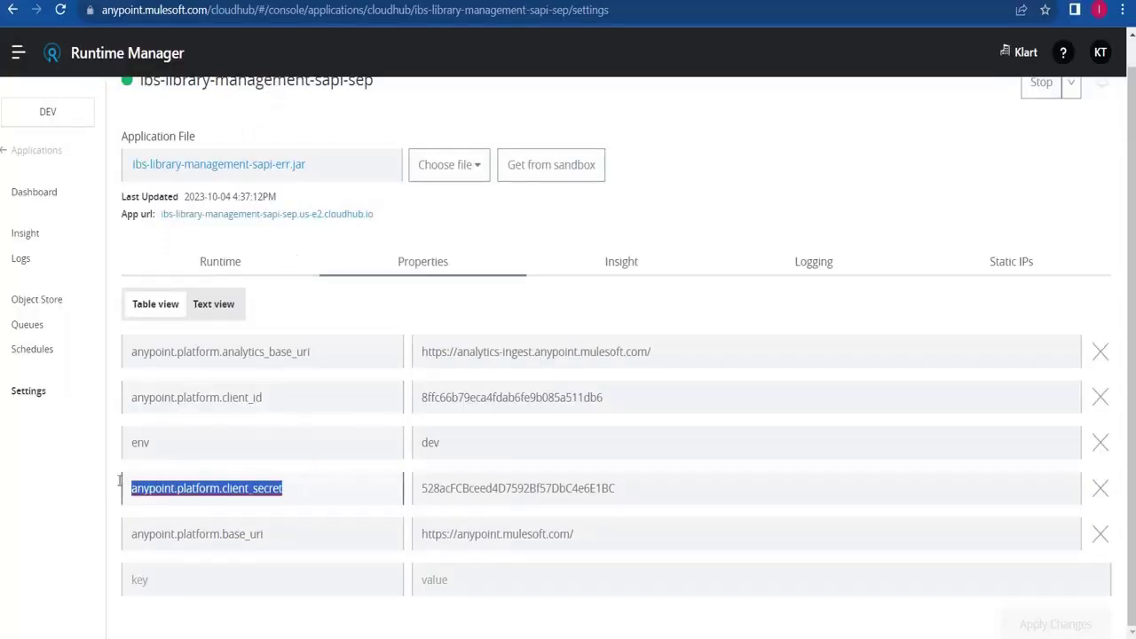
key("alt+Tab")
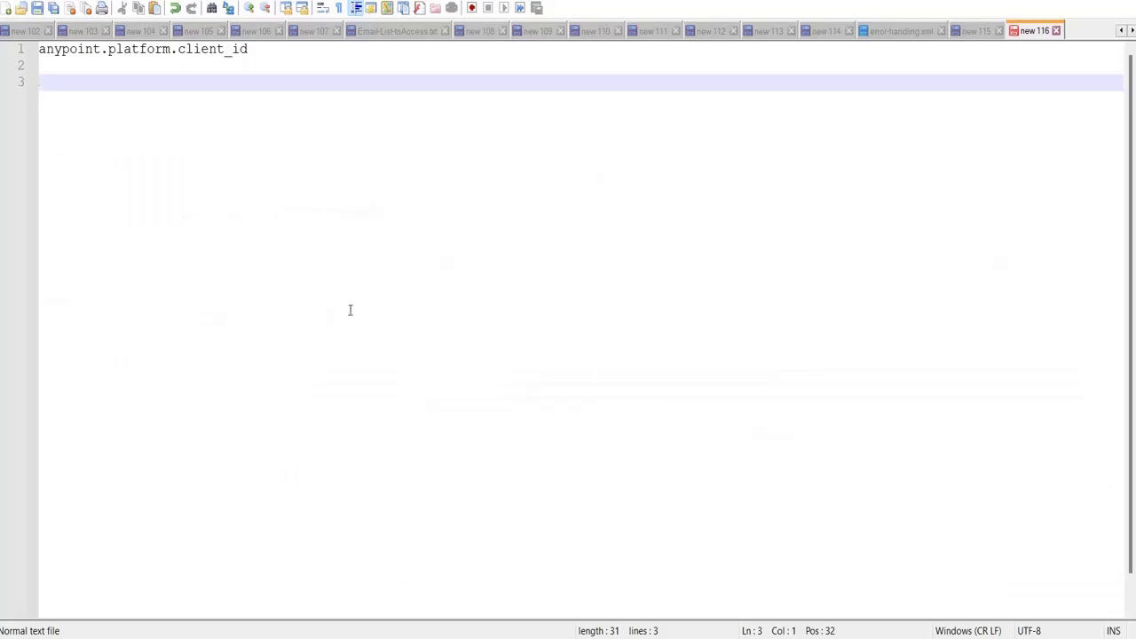
key("ctrl+v")
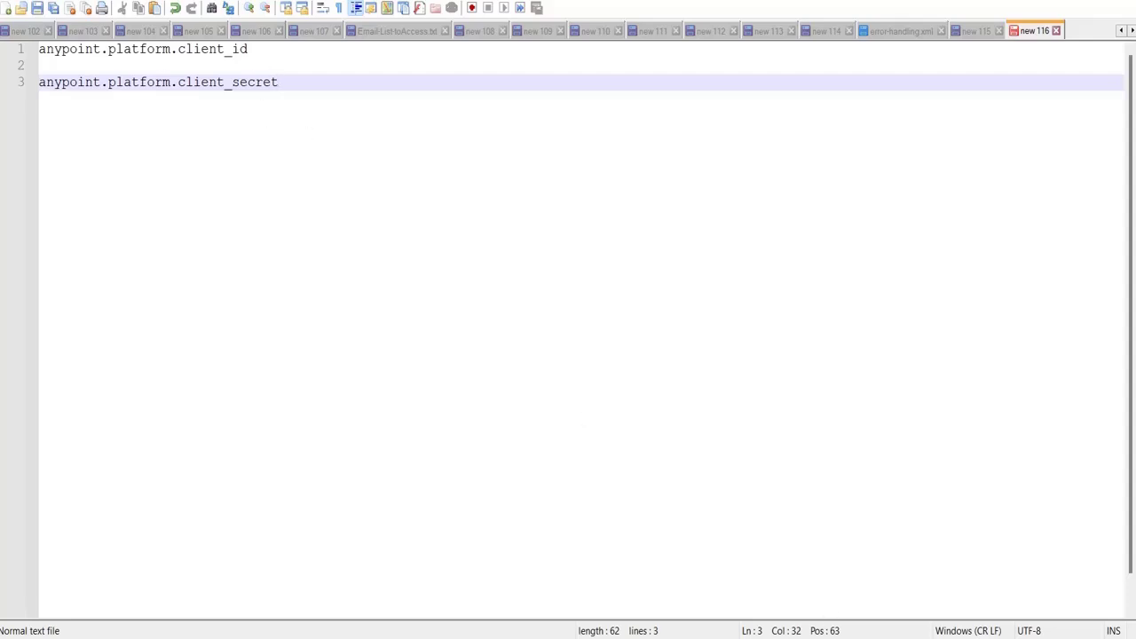
left_click(660, 568)
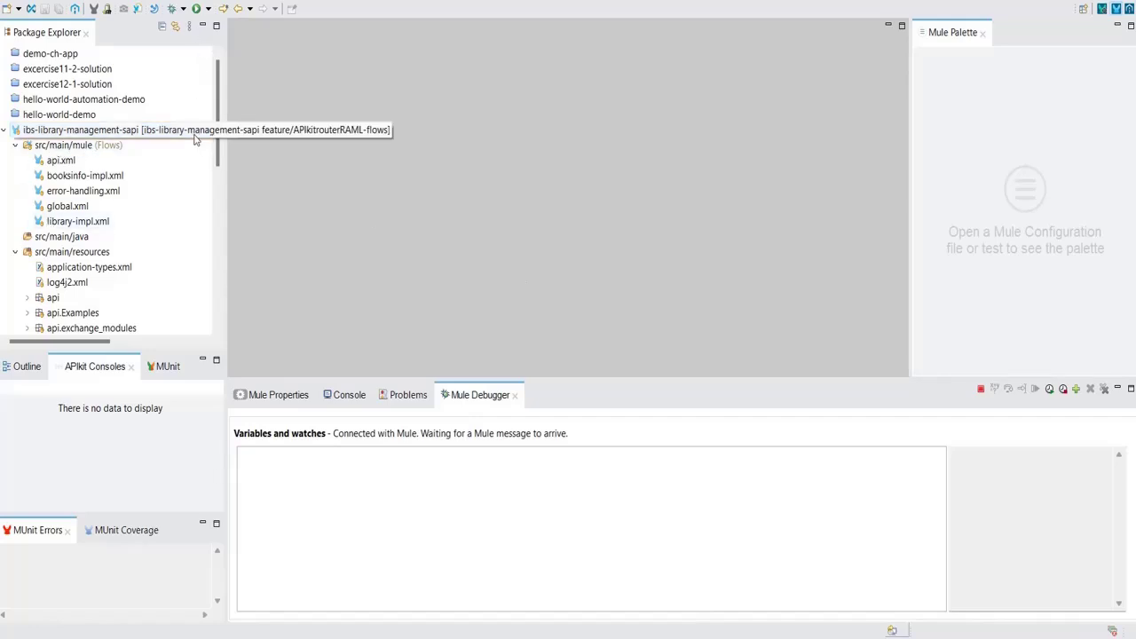
- Open mule-artifact.json and add an empty "secureProperties": [] entry after minMuleVersion 4.4.0
left_click_drag(217, 151, 222, 300)
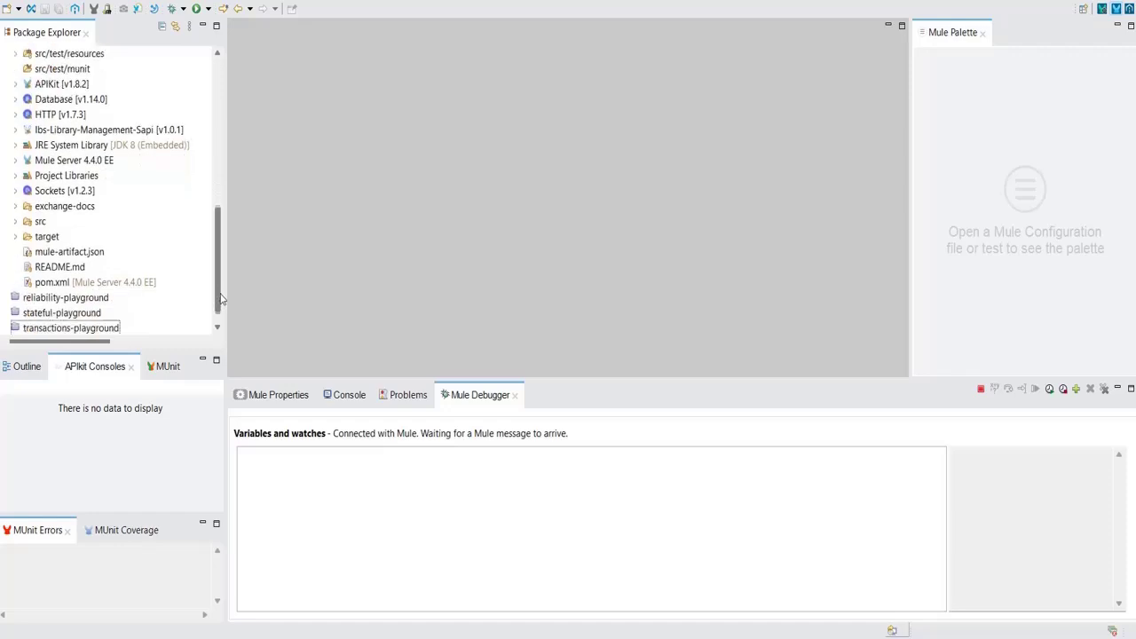
double_click(53, 252)
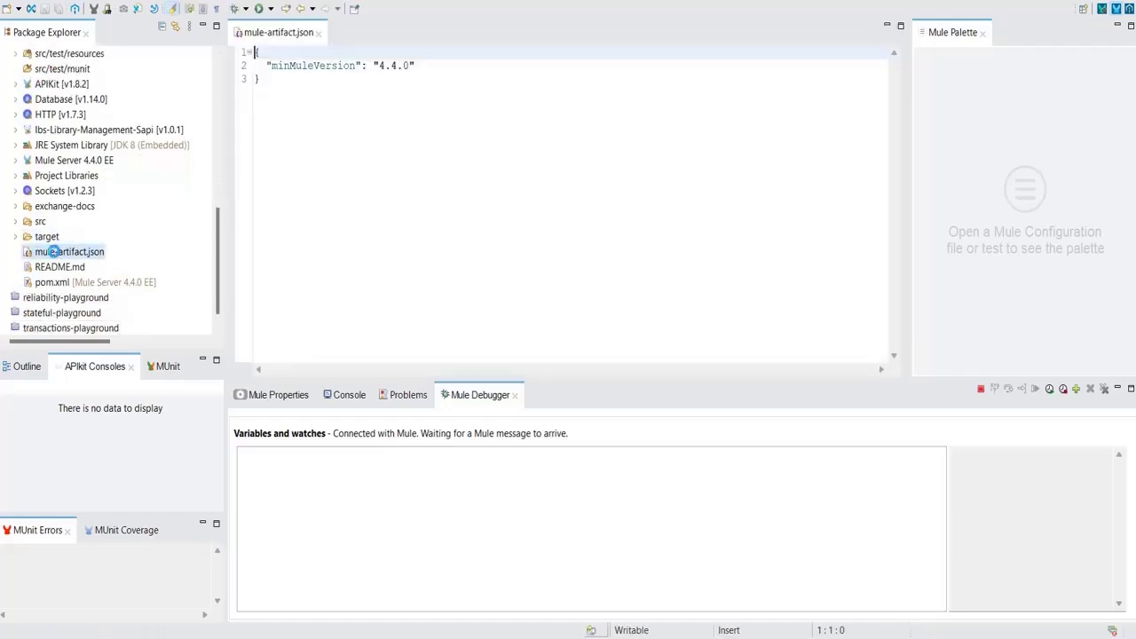
left_click(434, 61)
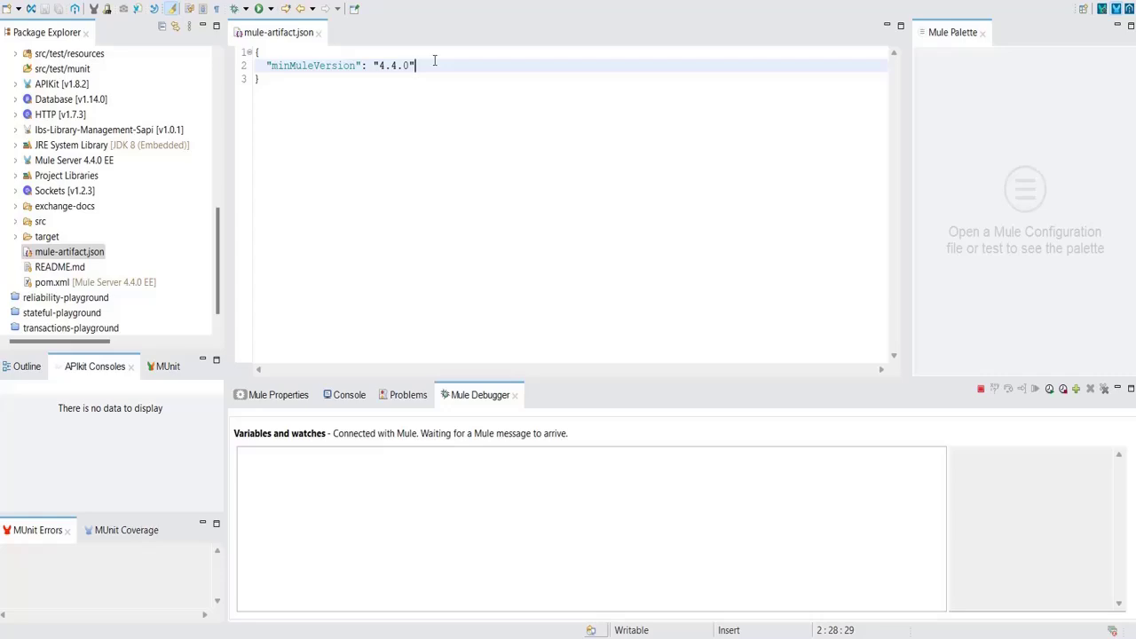
type(",")
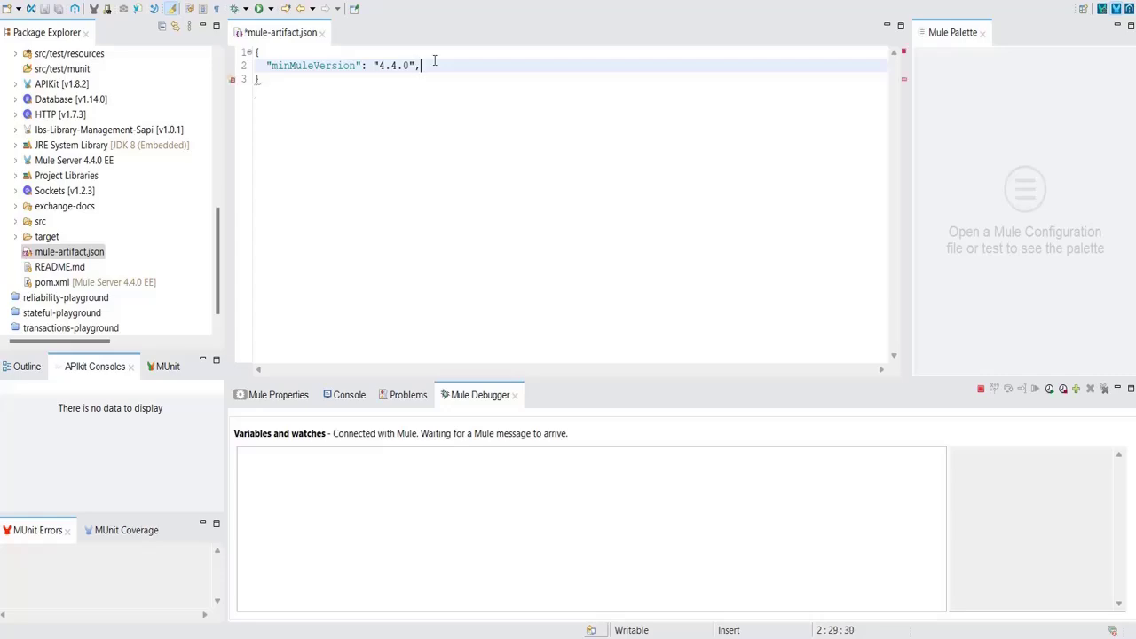
key("Return")
type("\"")
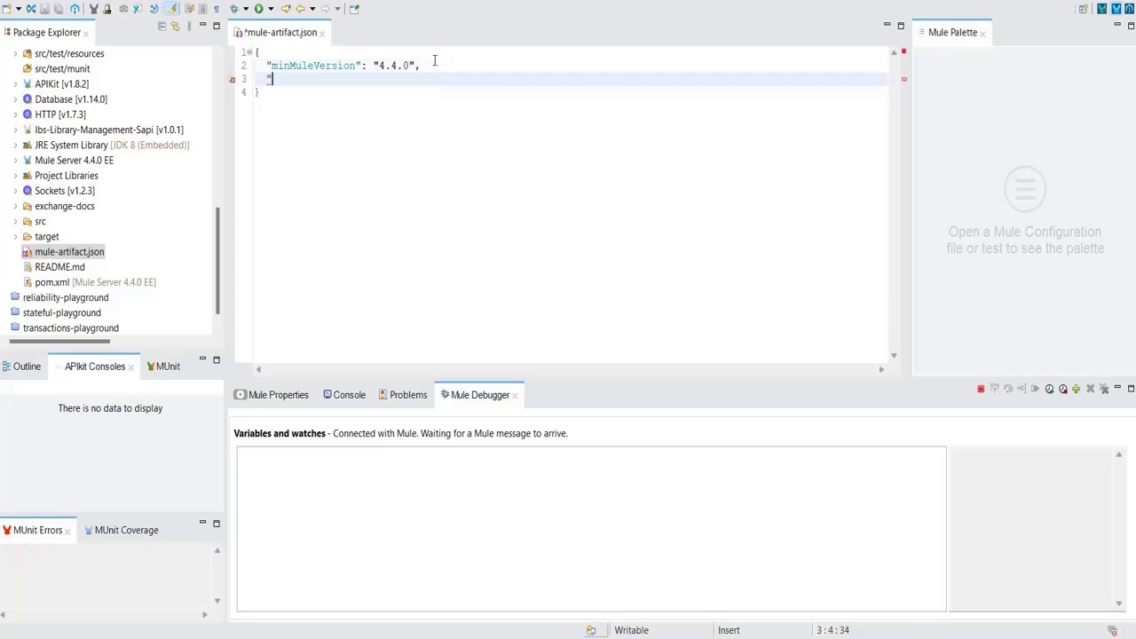
type("\"secureProperties")
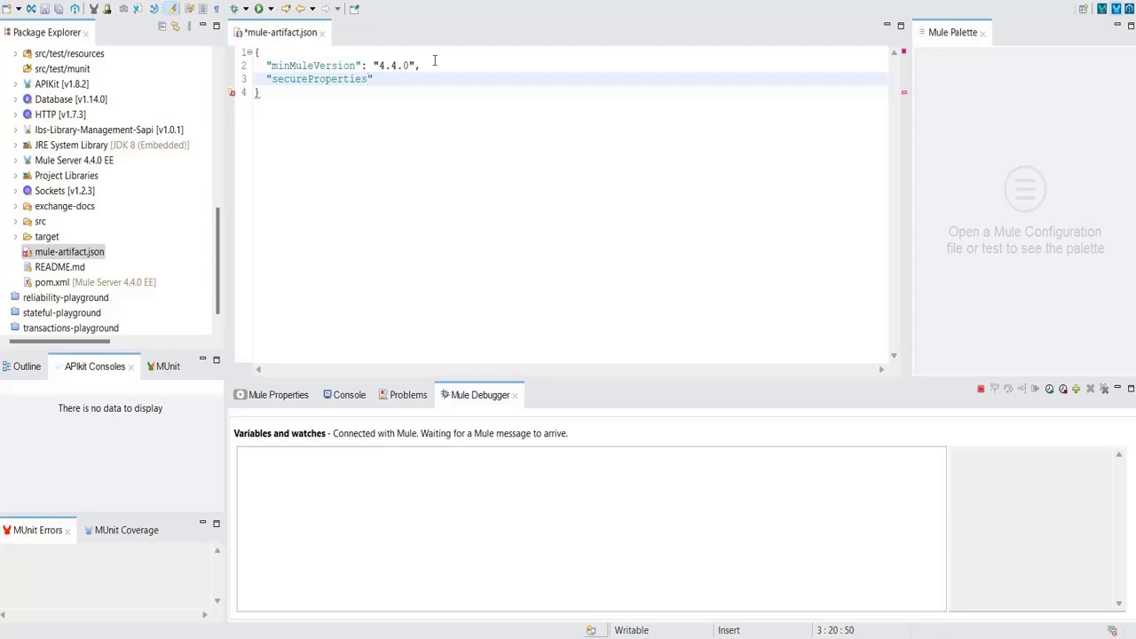
left_click(410, 77)
type(": []")
key("Left")
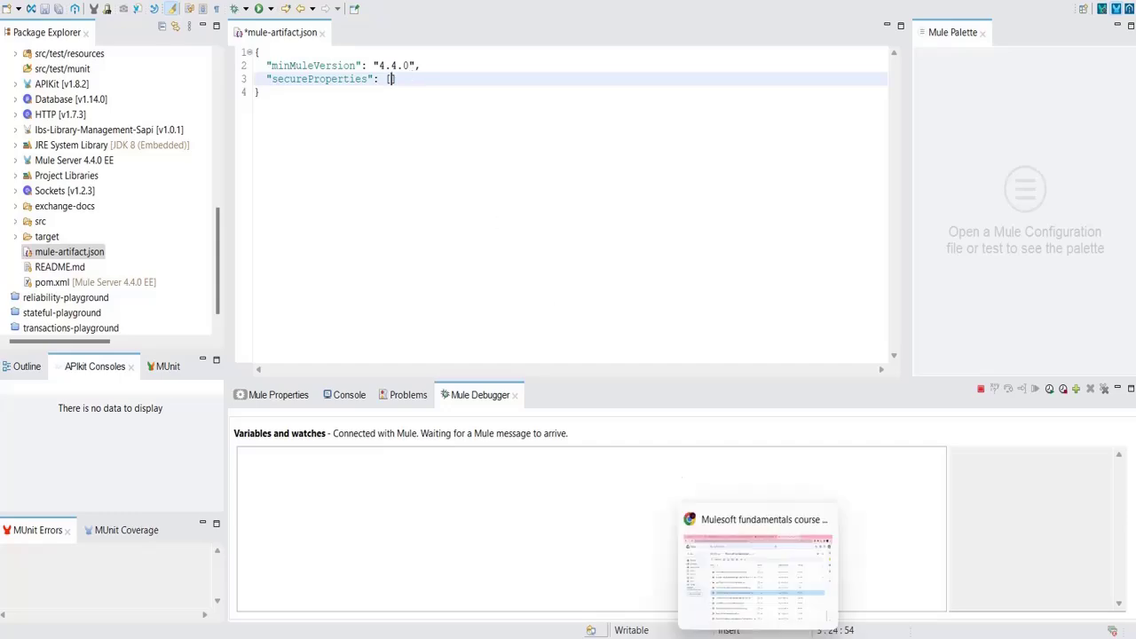
- Copy anypoint.platform.client_id from Runtime Manager and add it as the first quoted secureProperties entry
left_click(725, 637)
left_click(294, 420)
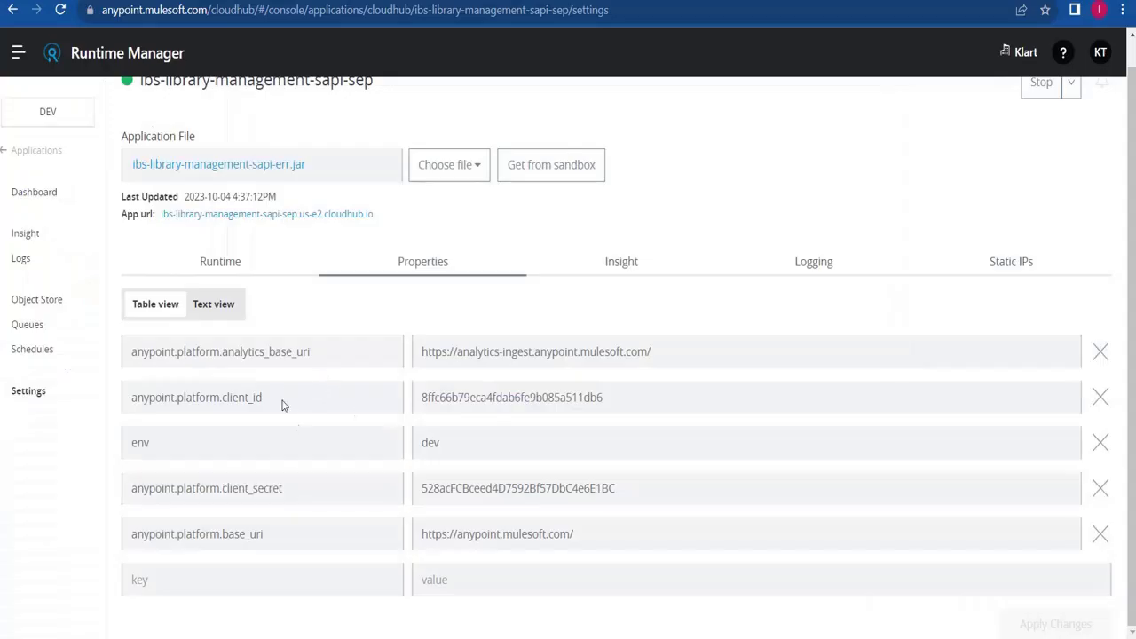
left_click_drag(281, 399, 85, 382)
key("ctrl+c")
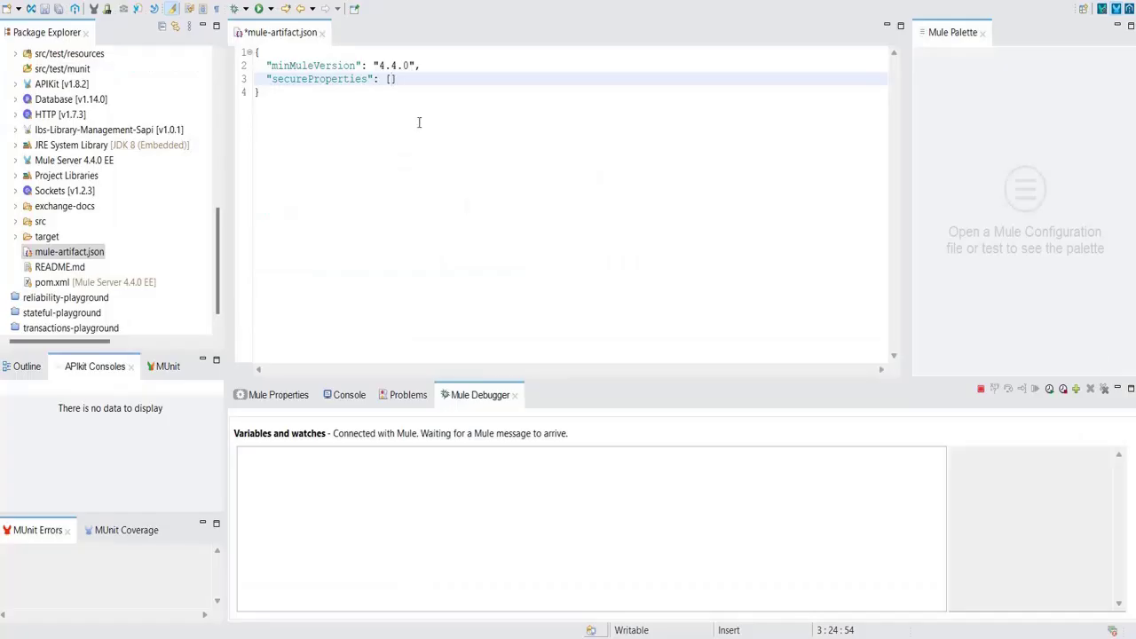
type("\"")
key("ctrl+v")
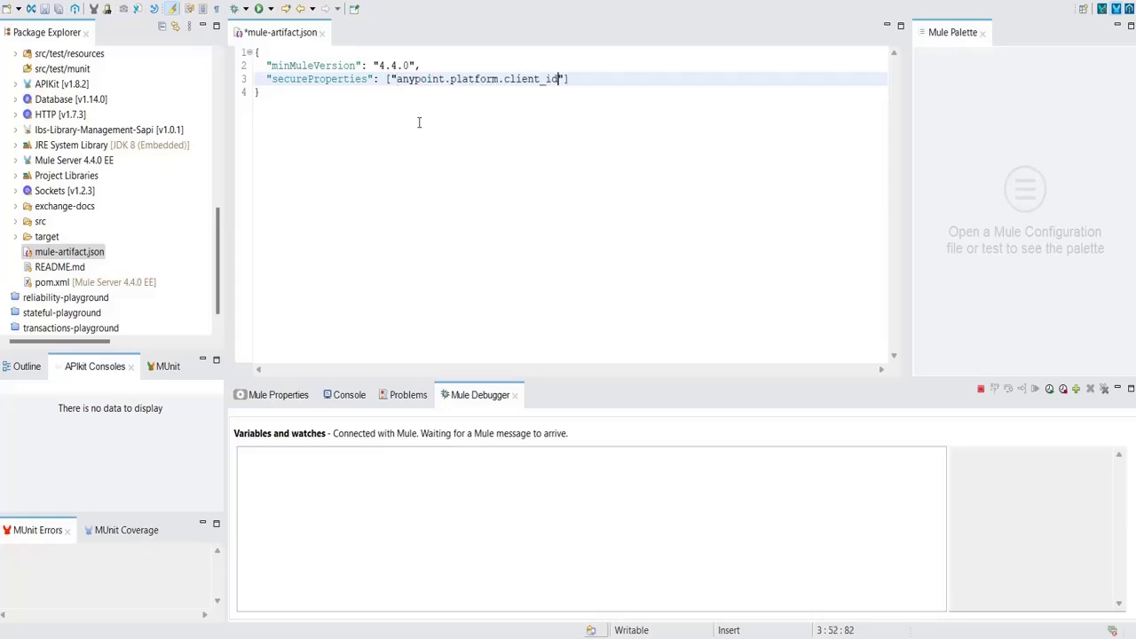
key("Right")
type(",\"")
key("Right")
- Add anypoint.platform.client_secret as the second secureProperties entry and save mule-artifact.json
key("alt+Tab")
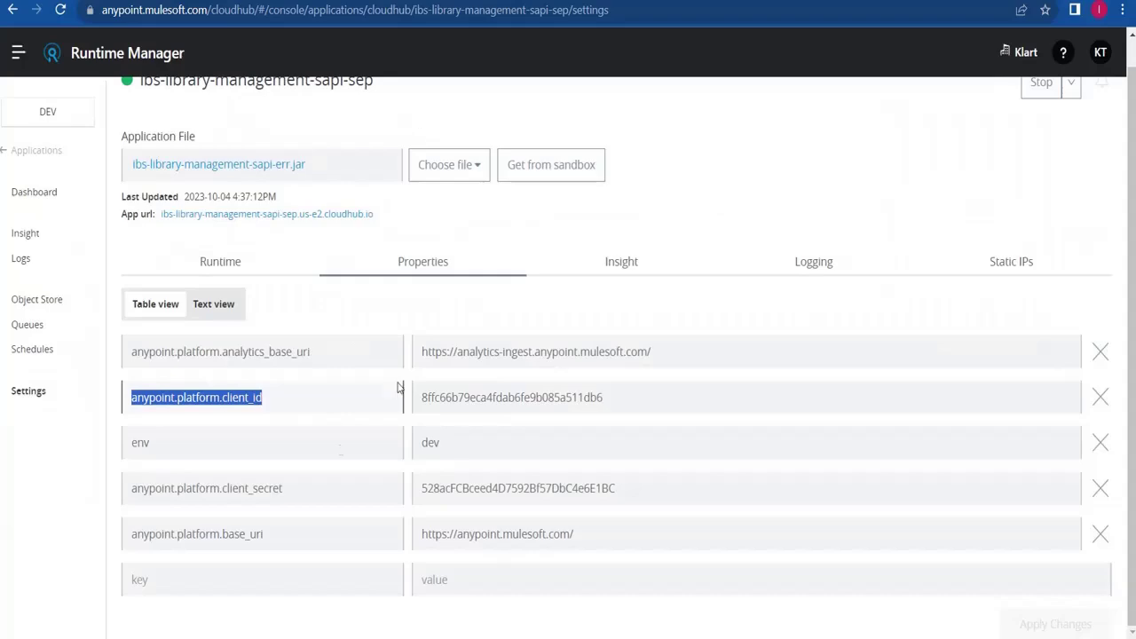
left_click_drag(293, 488, 98, 487)
key("ctrl+c")
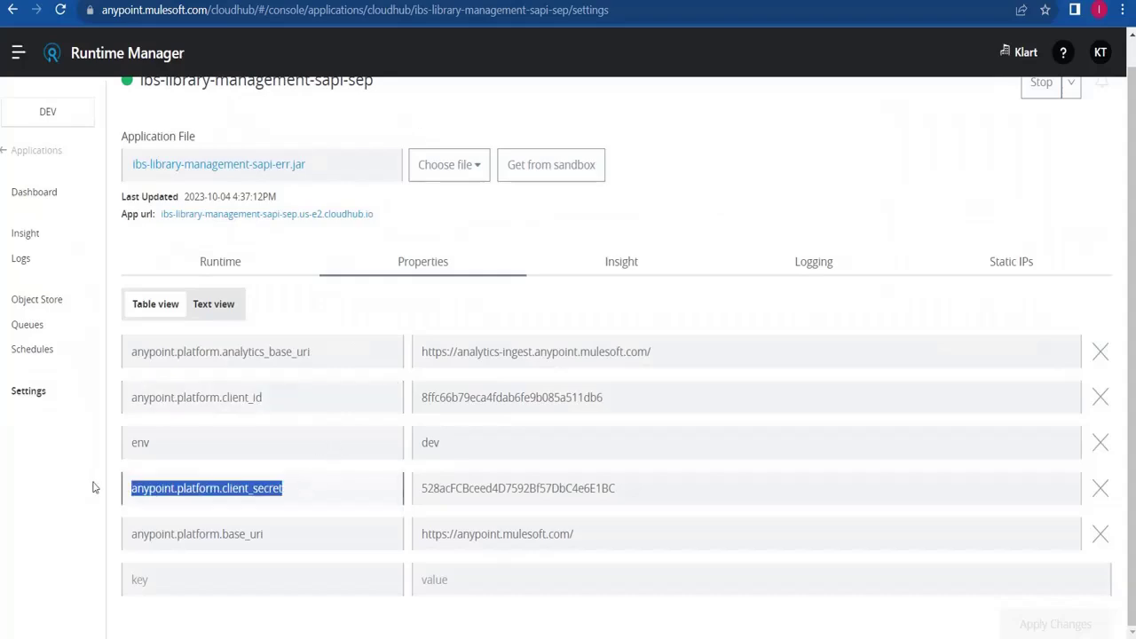
key("alt+Tab")
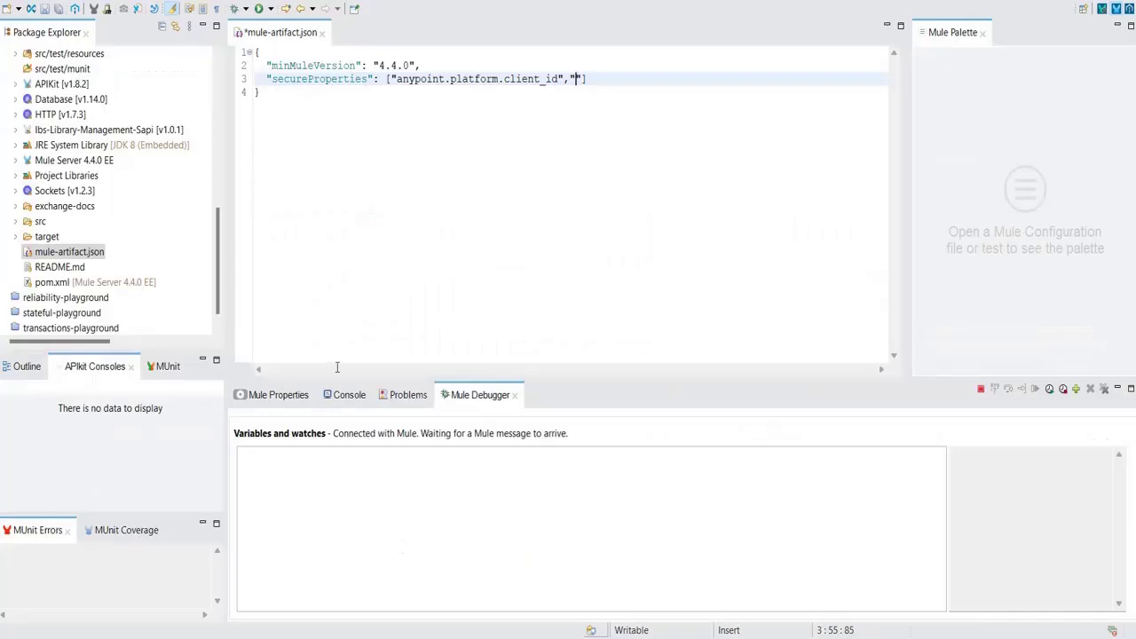
key("ctrl+v")
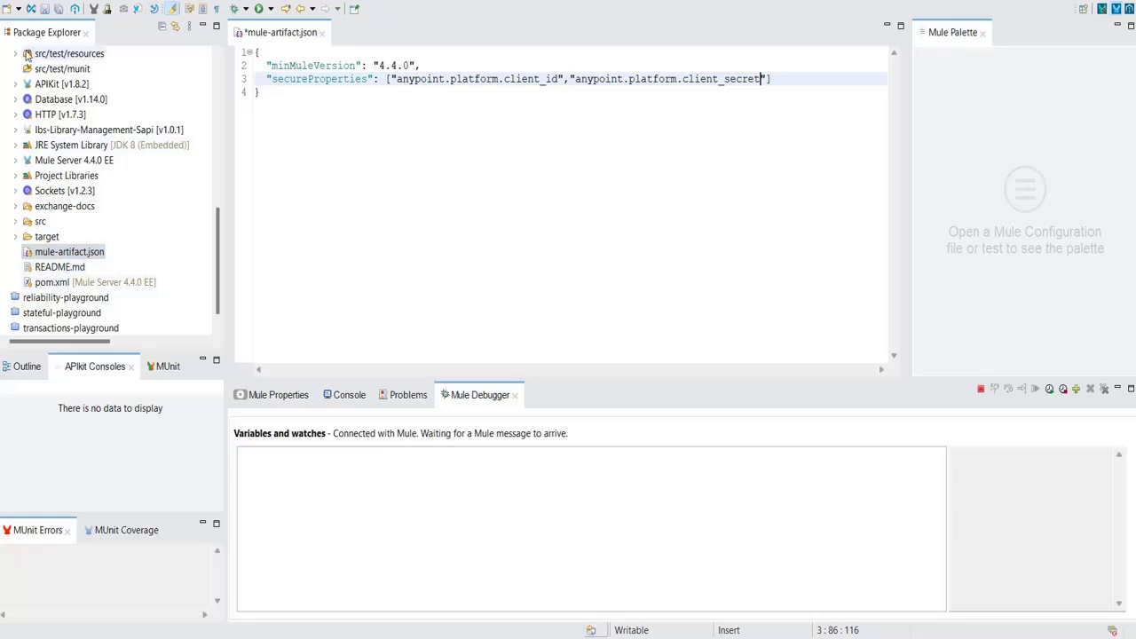
left_click(61, 10)
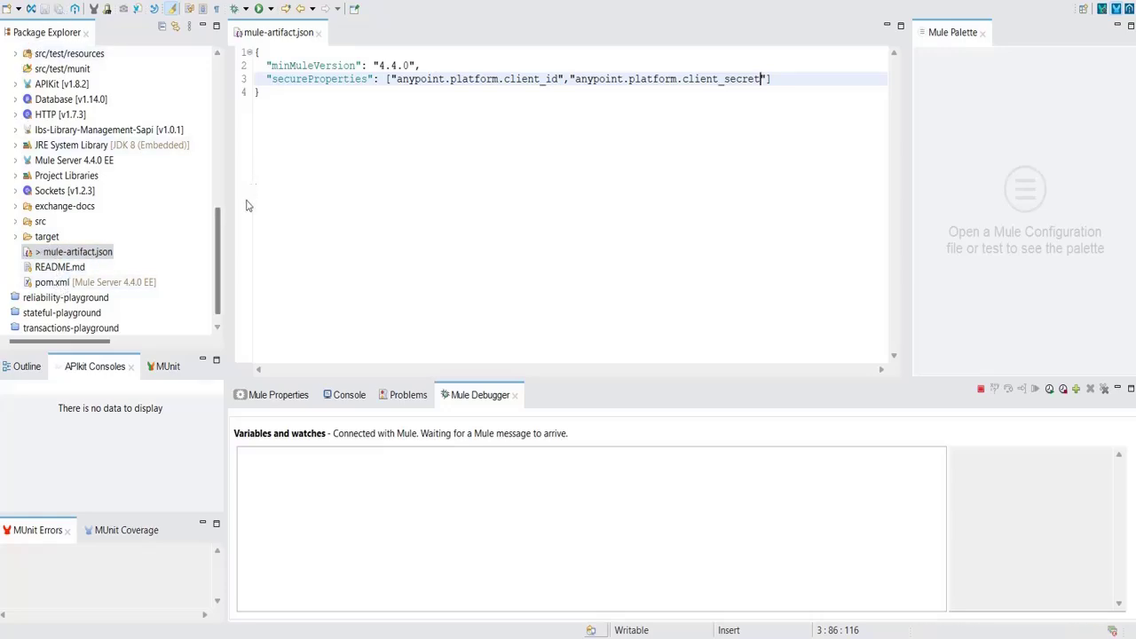
left_click_drag(219, 235, 218, 98)
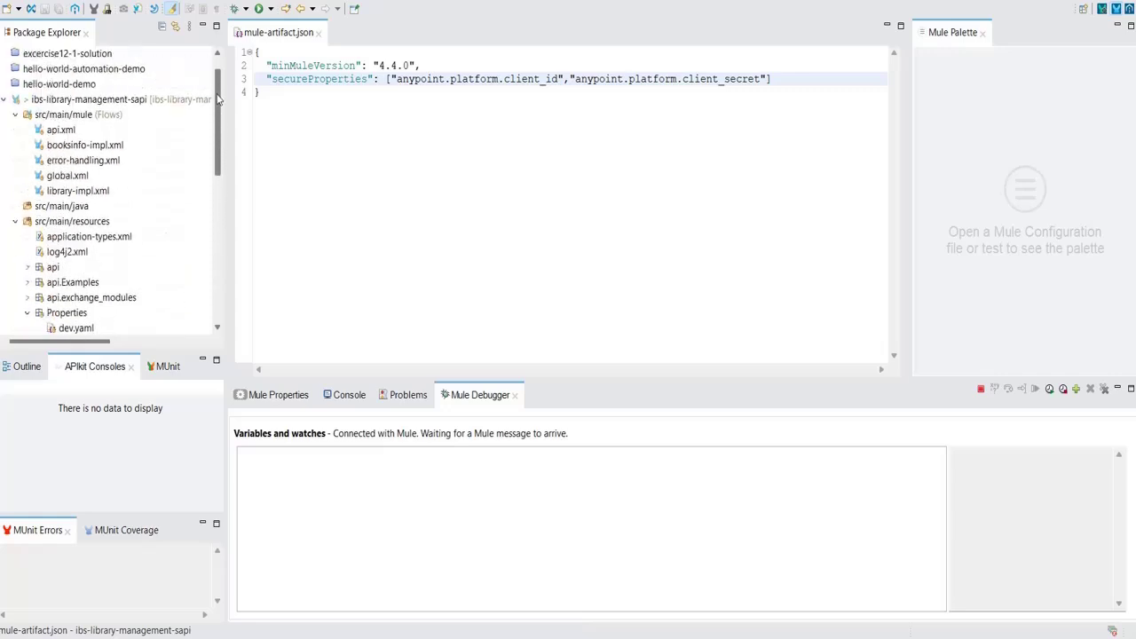
- Export the project as a Mule deployable archive, replacing the existing ibs-library-management-sapi-err.jar
right_click(150, 100)
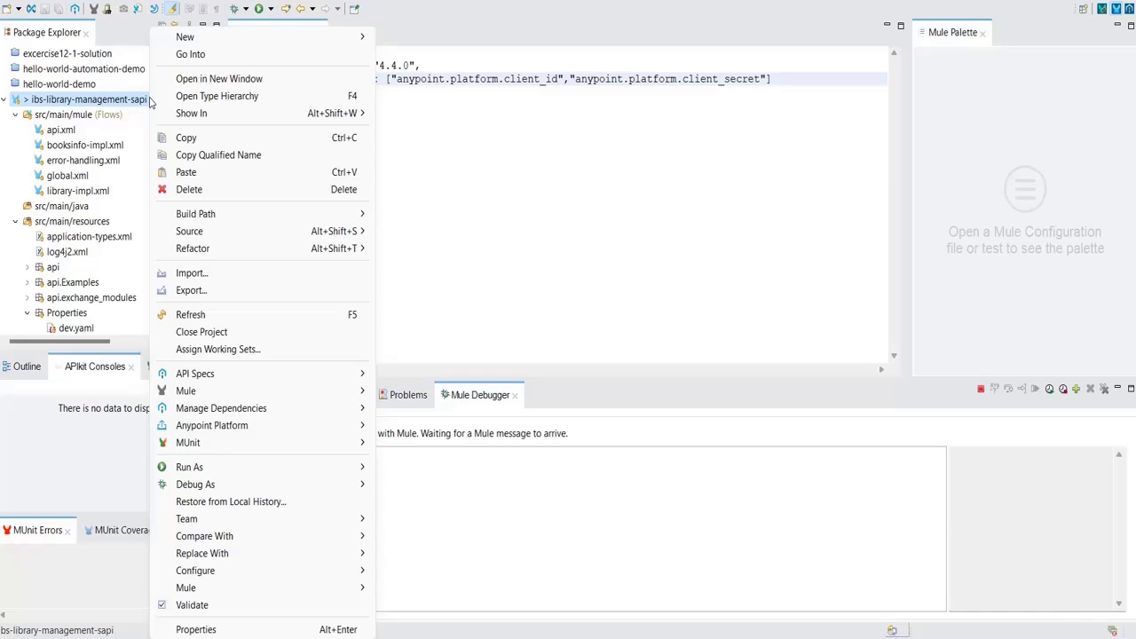
left_click(227, 291)
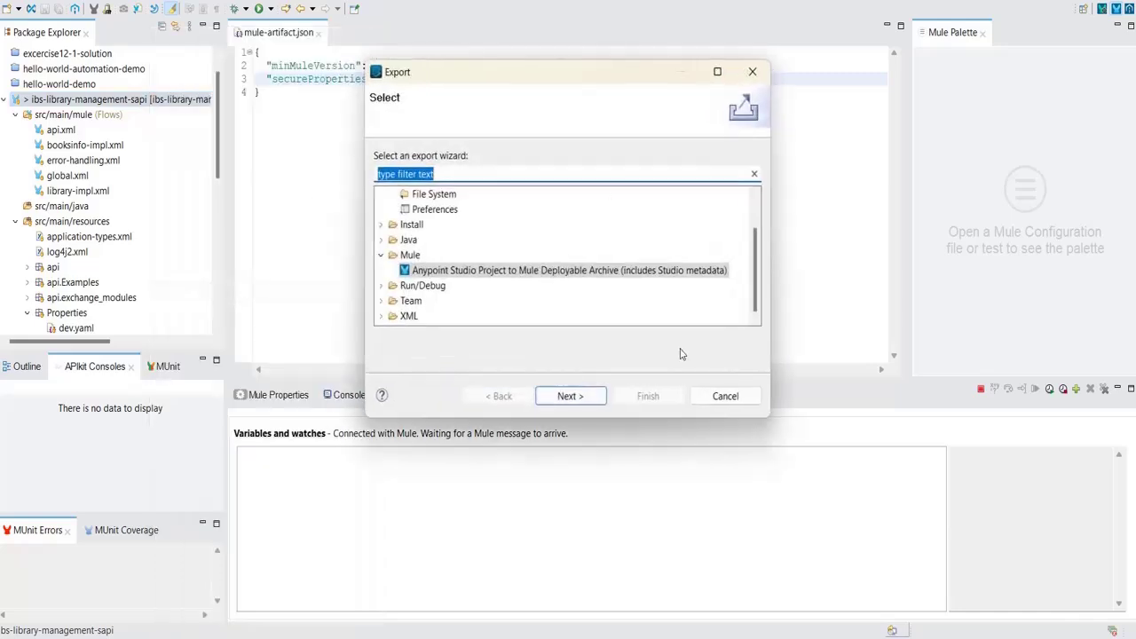
left_click(589, 396)
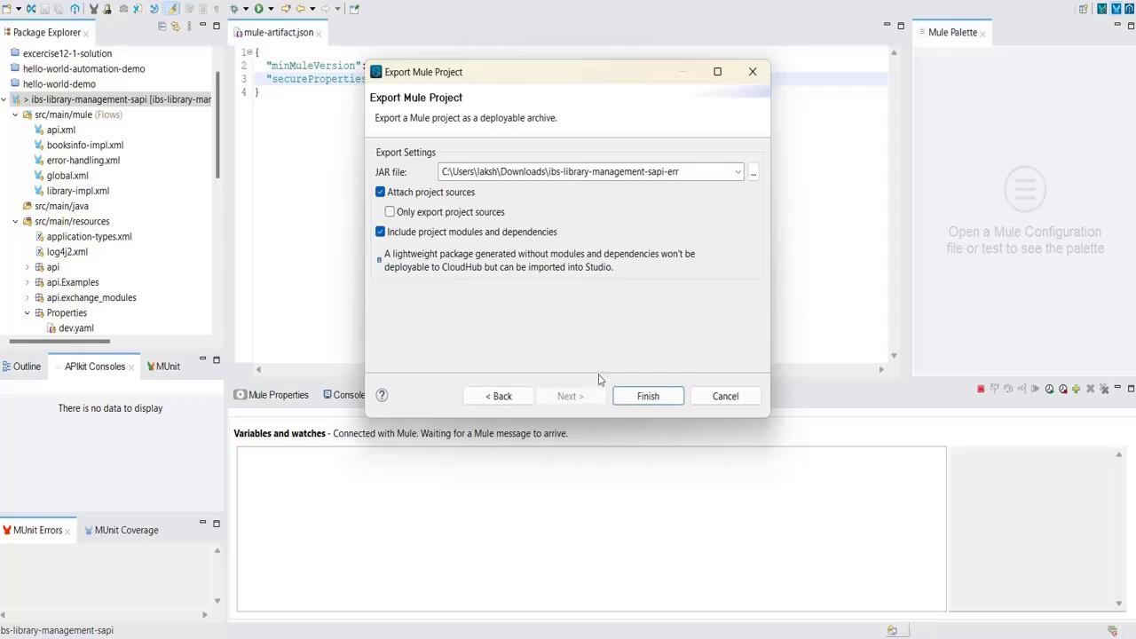
left_click(652, 392)
left_click(636, 257)
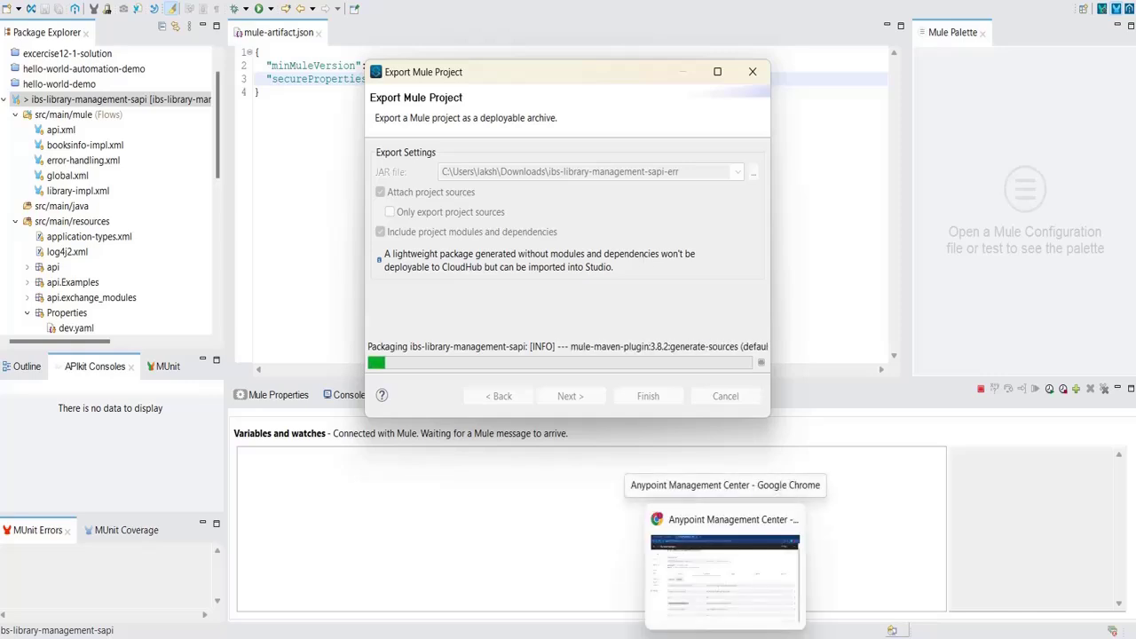
- Dismiss Studio's export success message and return to the Runtime Manager settings page
left_click(726, 577)
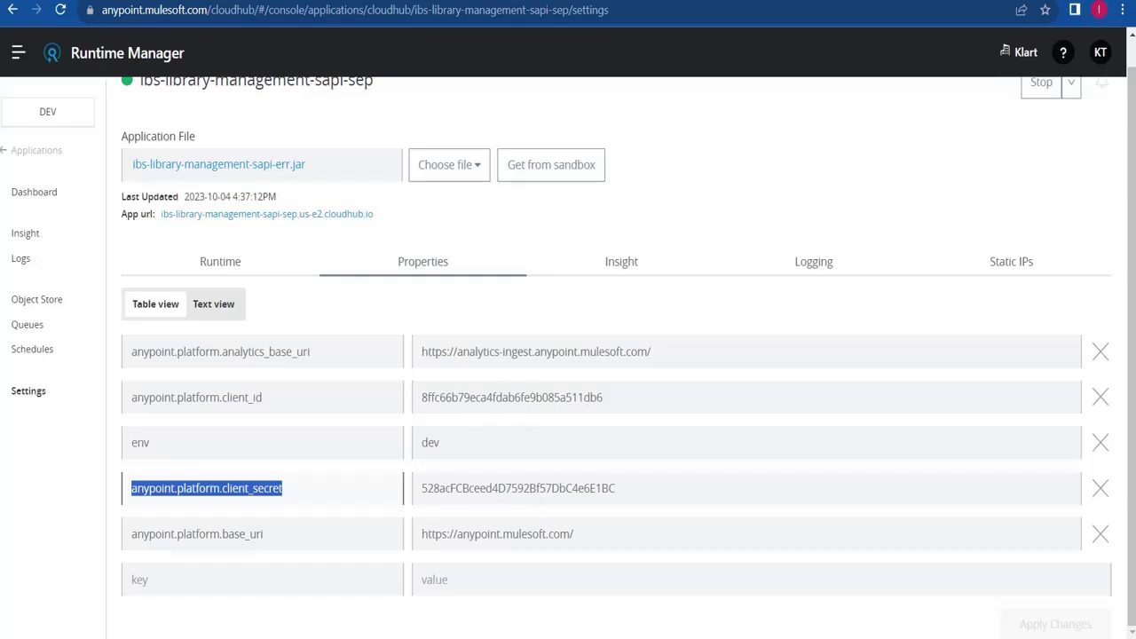
mouse_move(758, 638)
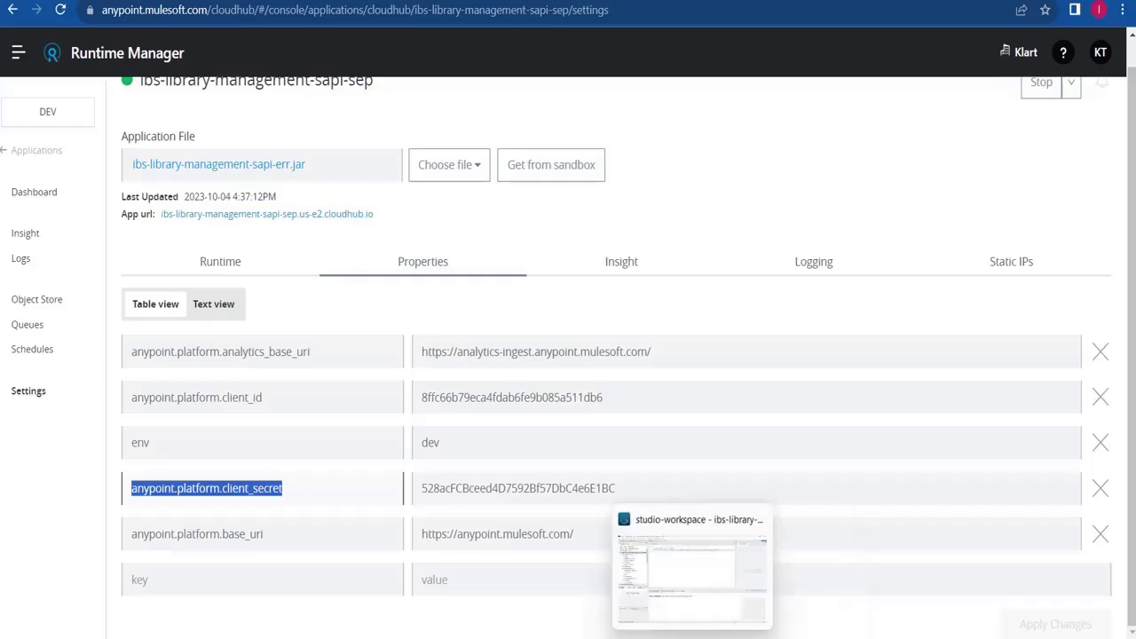
left_click(693, 568)
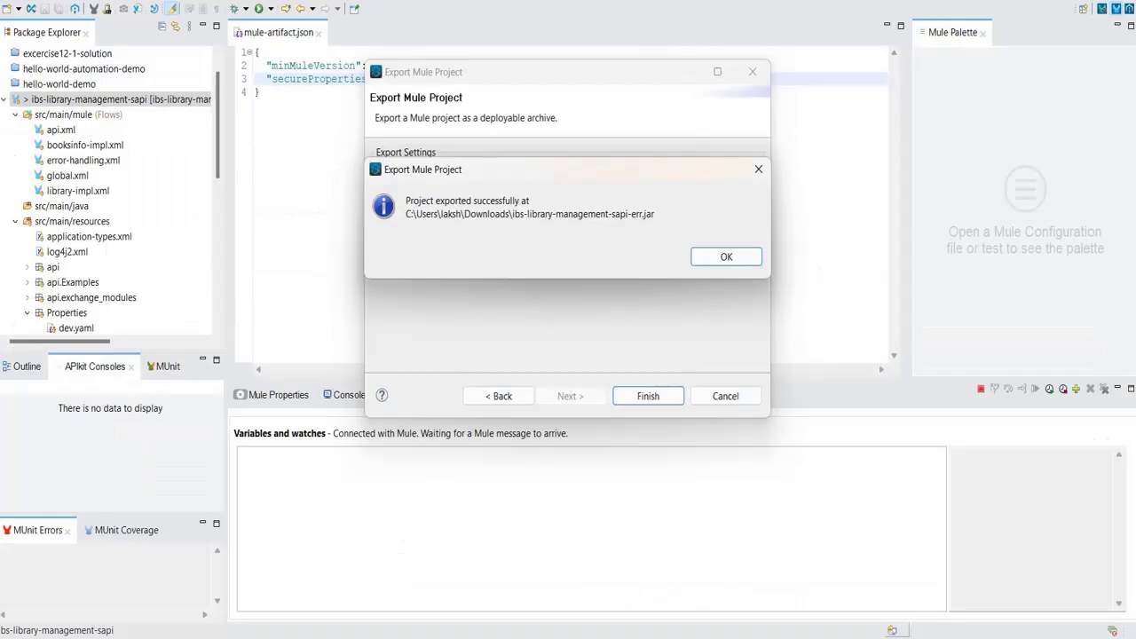
left_click(728, 257)
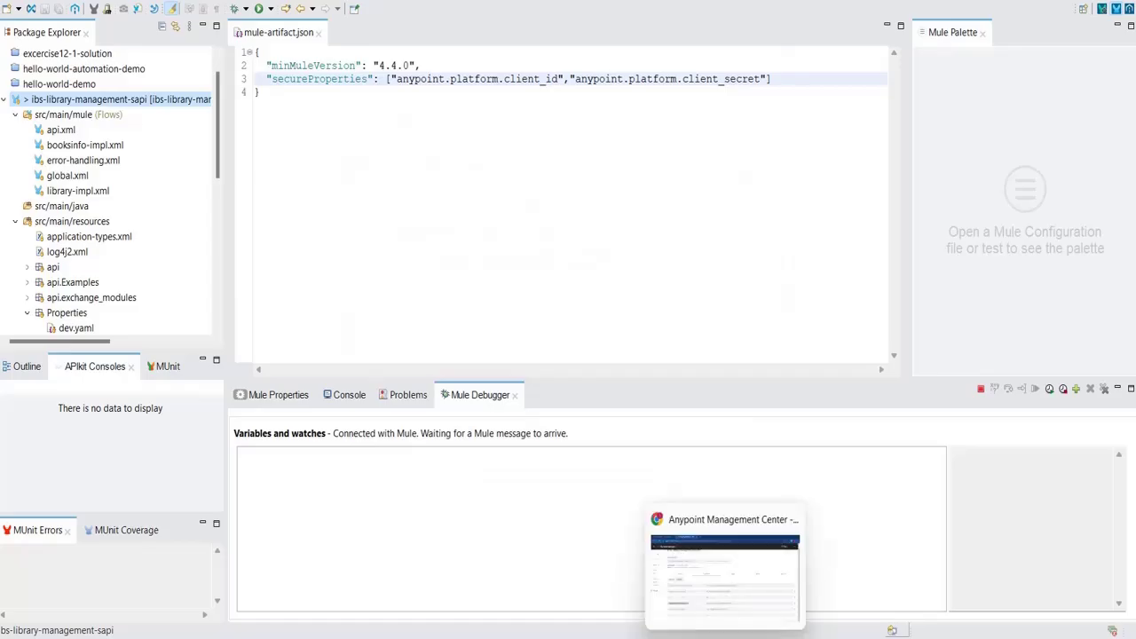
left_click(723, 546)
- Upload the new ibs-library-management-sapi-err.jar and apply the changes to redeploy ibs-library-management-sapi-sep
left_click(455, 162)
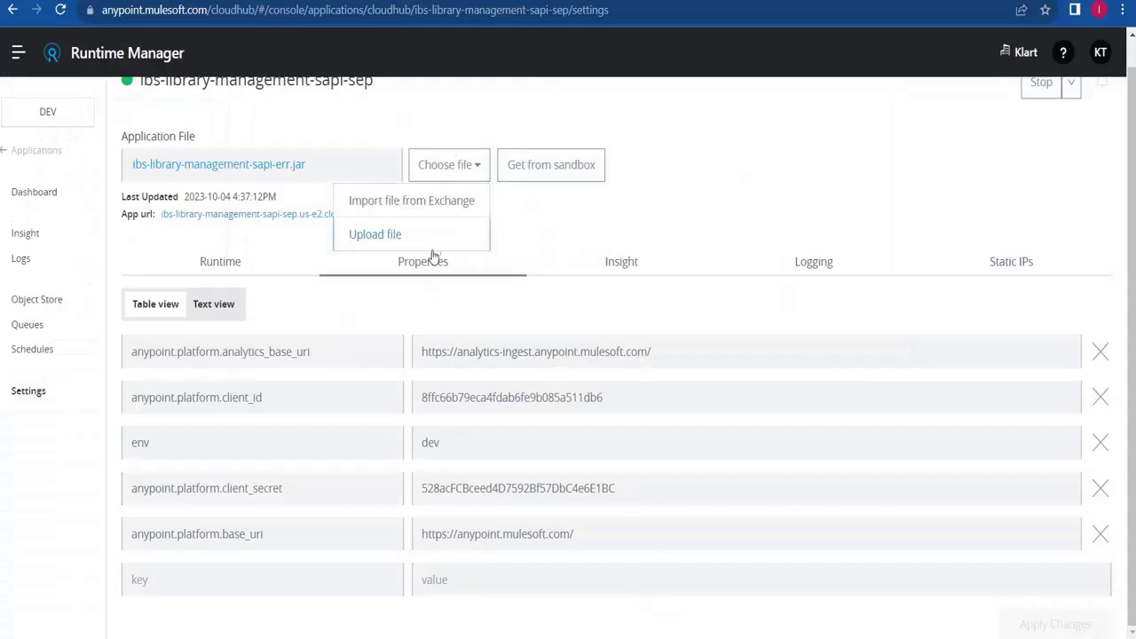
left_click(375, 235)
left_click(710, 173)
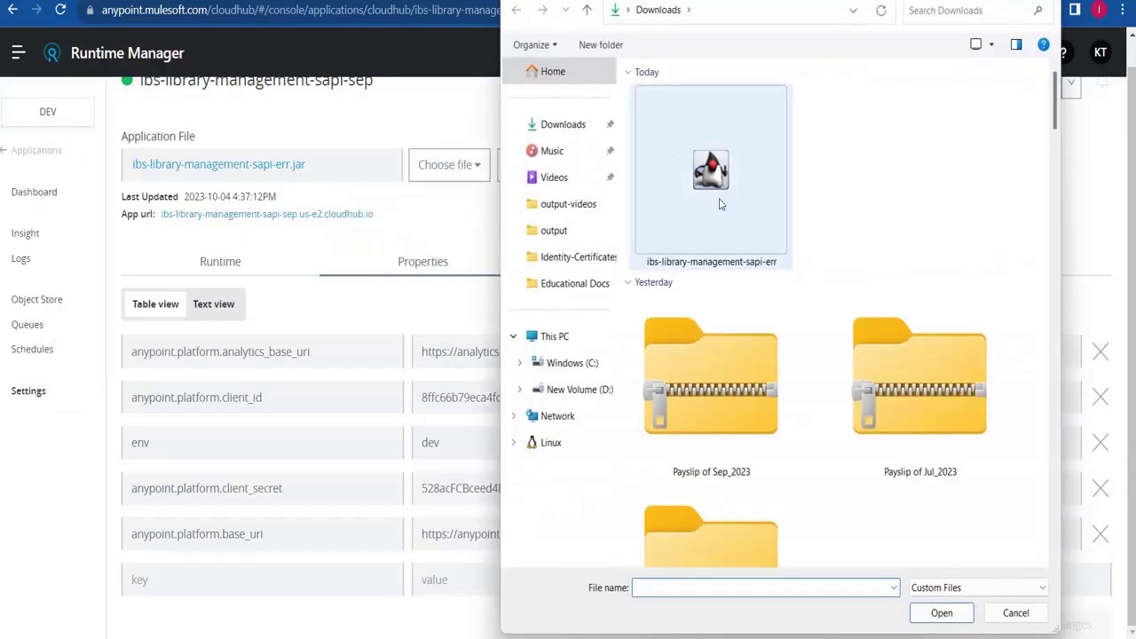
left_click(939, 613)
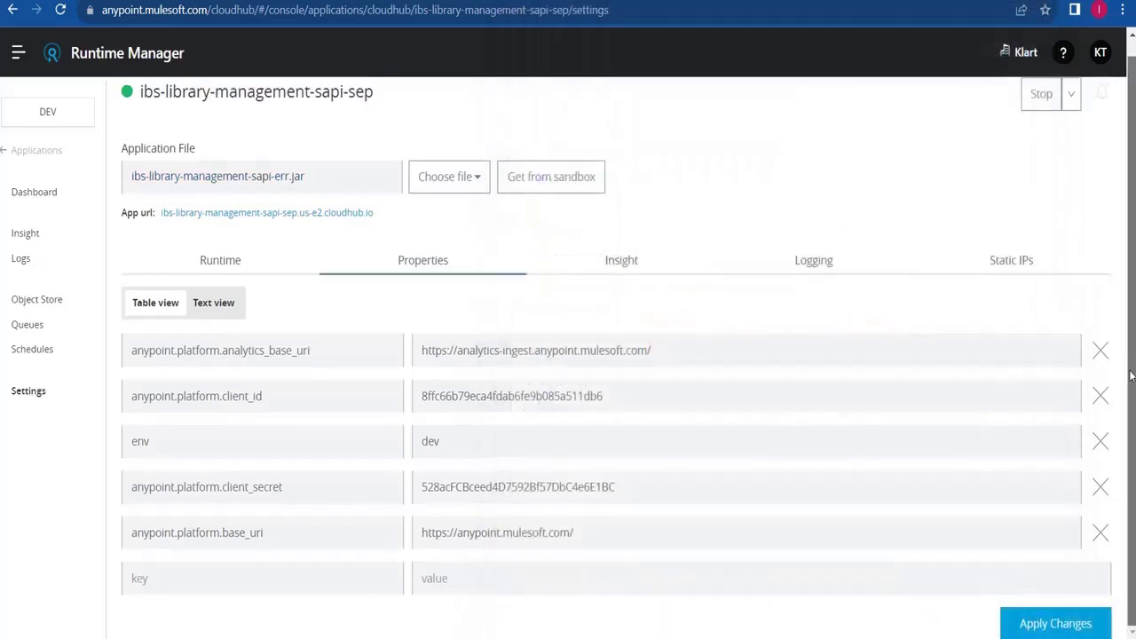
left_click(1056, 624)
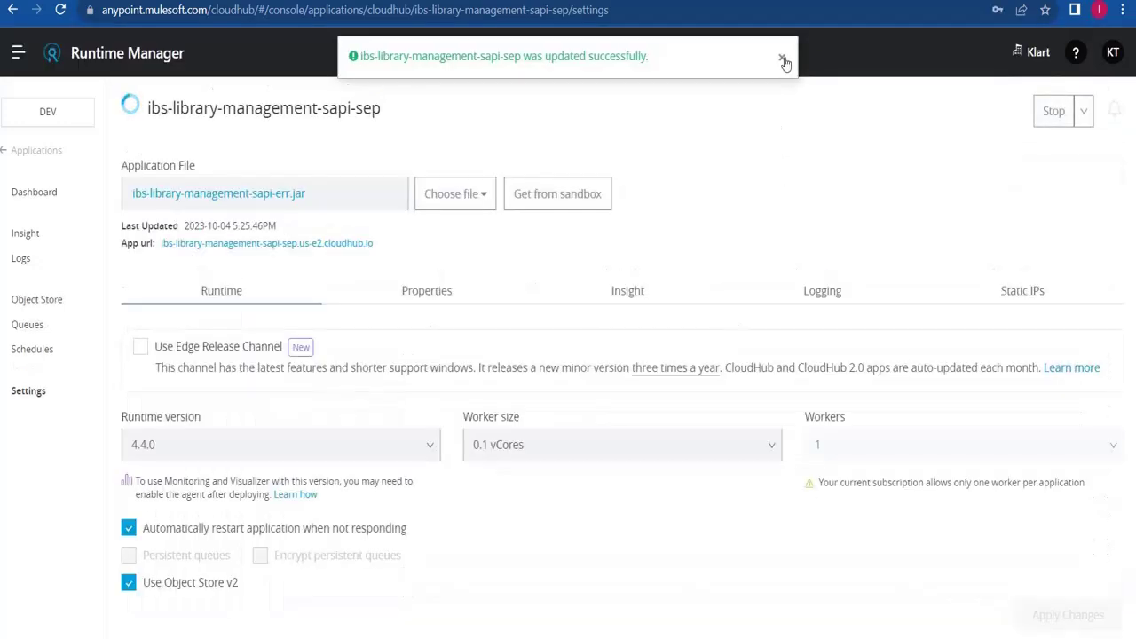
- Dismiss the update success message and open a new Chrome tab
left_click(782, 56)
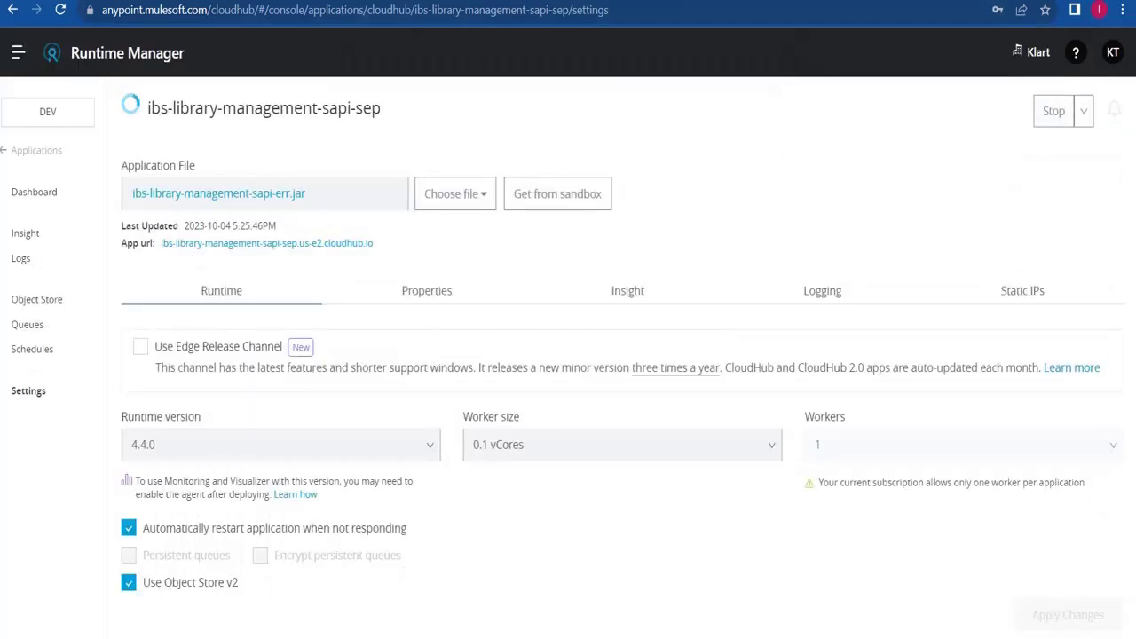
key("ctrl+t")
left_click(374, 10)
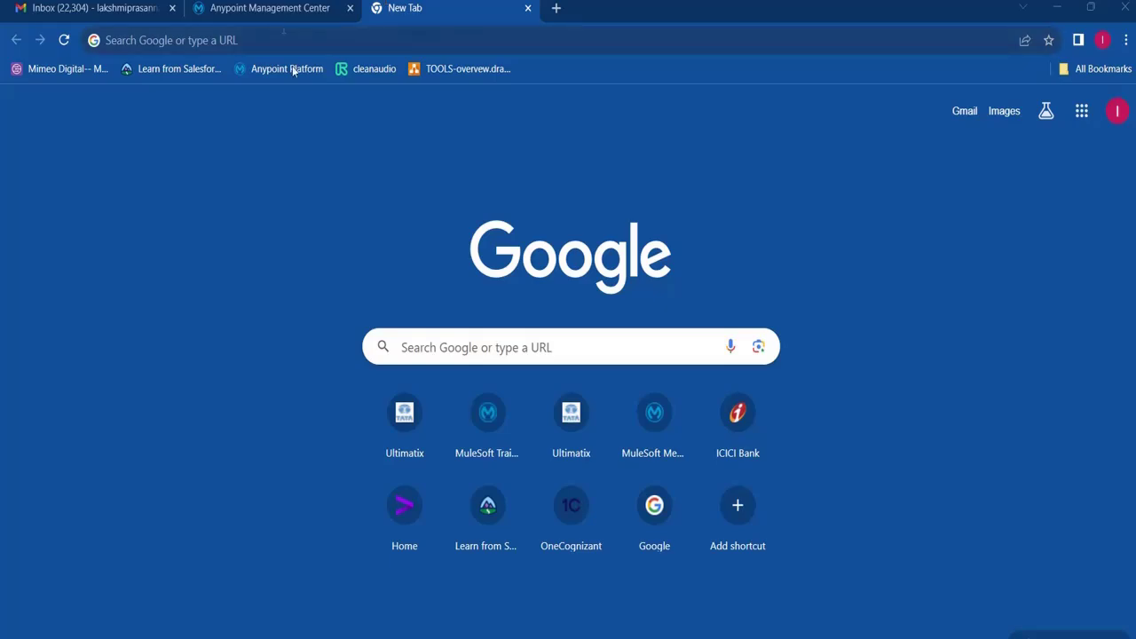
- Open Properties/dev.yaml and review its database name, password and user values
left_click(290, 40)
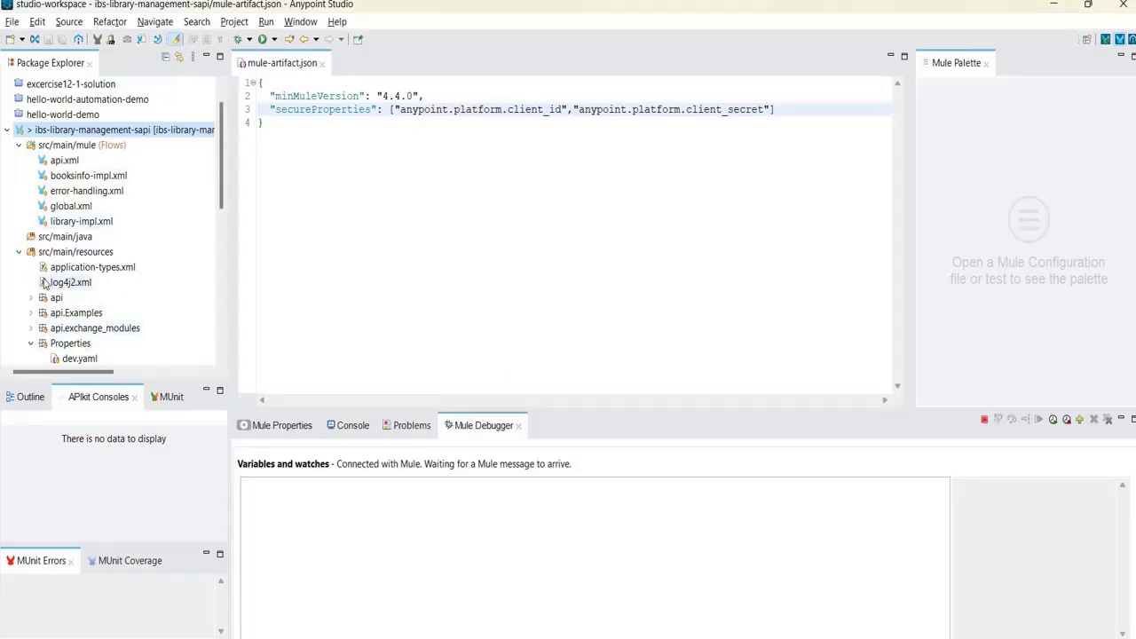
left_click_drag(223, 186, 215, 227)
double_click(79, 267)
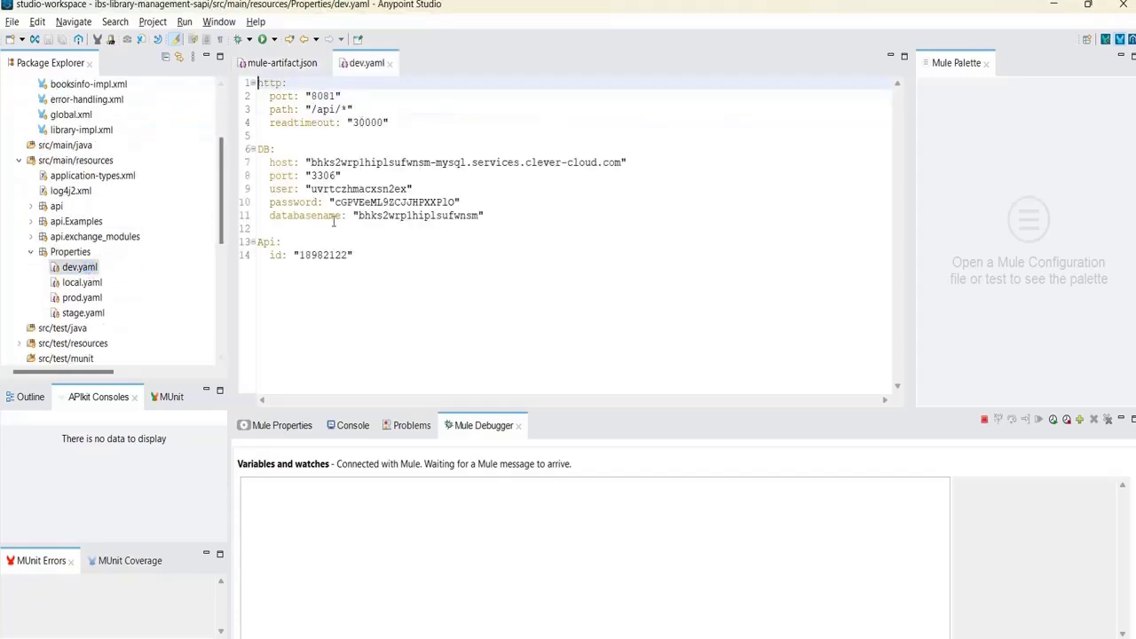
double_click(401, 216)
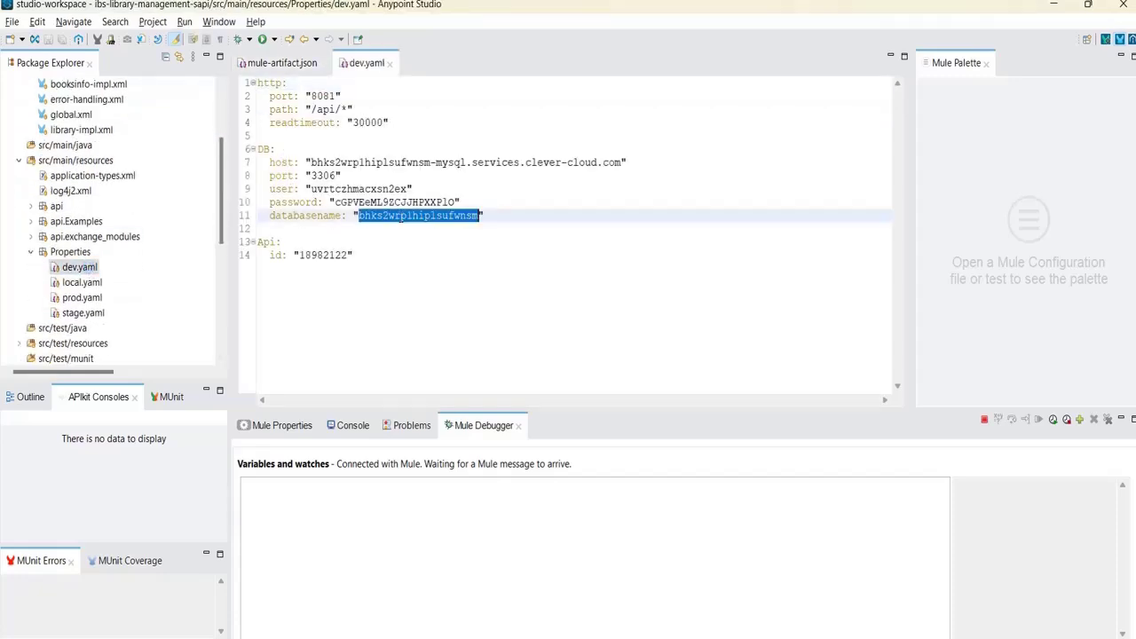
double_click(398, 202)
left_click(429, 261)
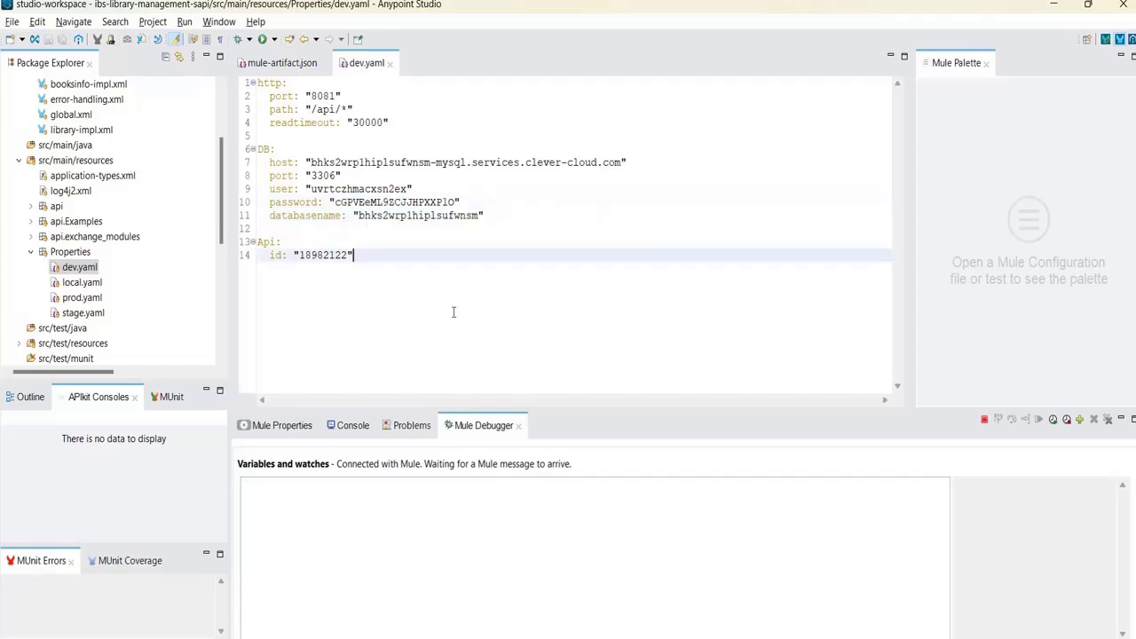
double_click(353, 203)
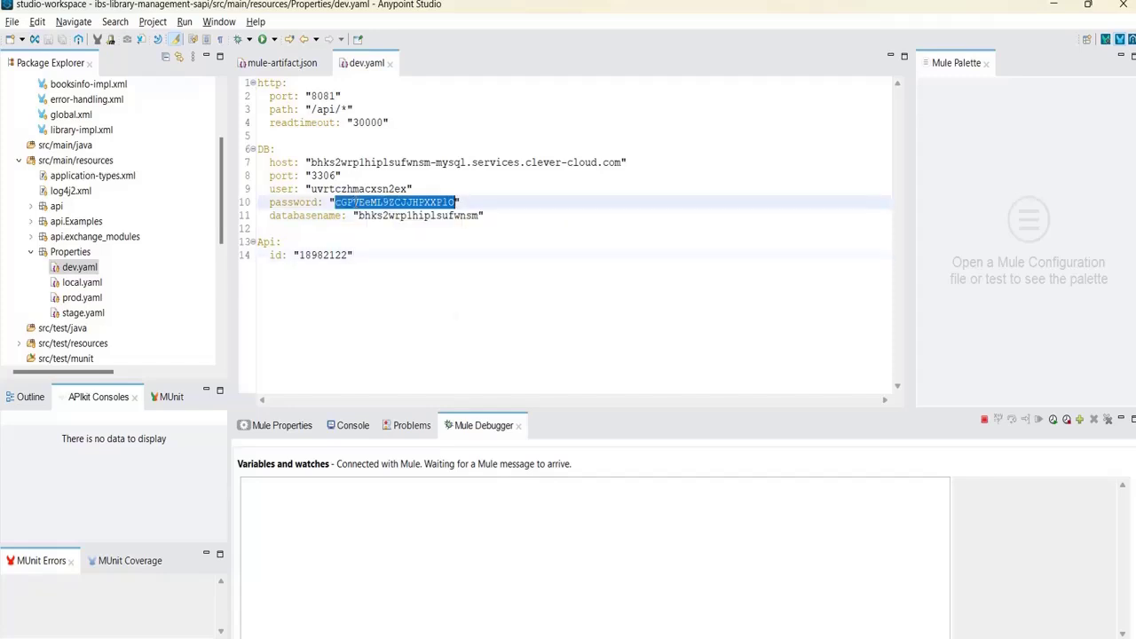
left_click(316, 189)
double_click(317, 189)
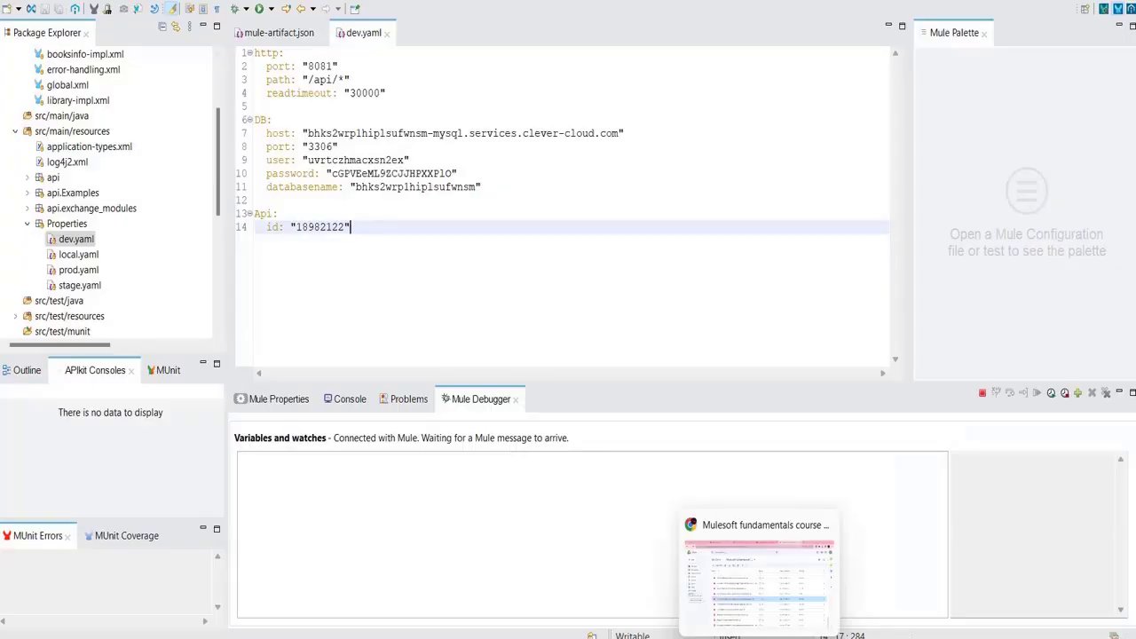
- Recheck the dev.yaml database password value and end on the Chrome Google tab
left_click(726, 638)
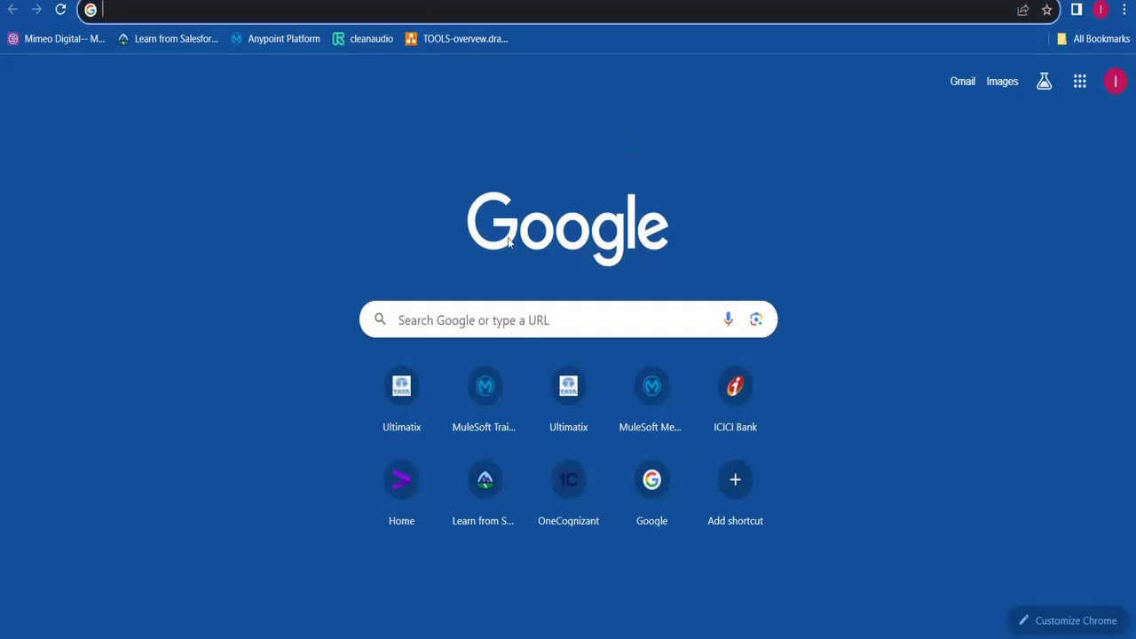
left_click(498, 312)
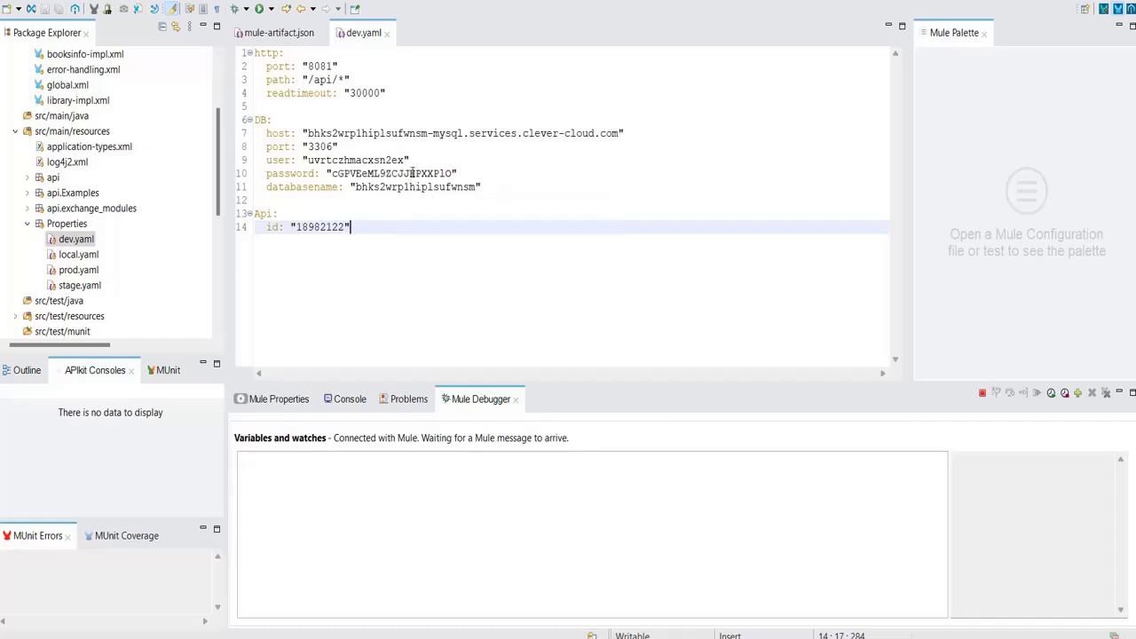
double_click(412, 173)
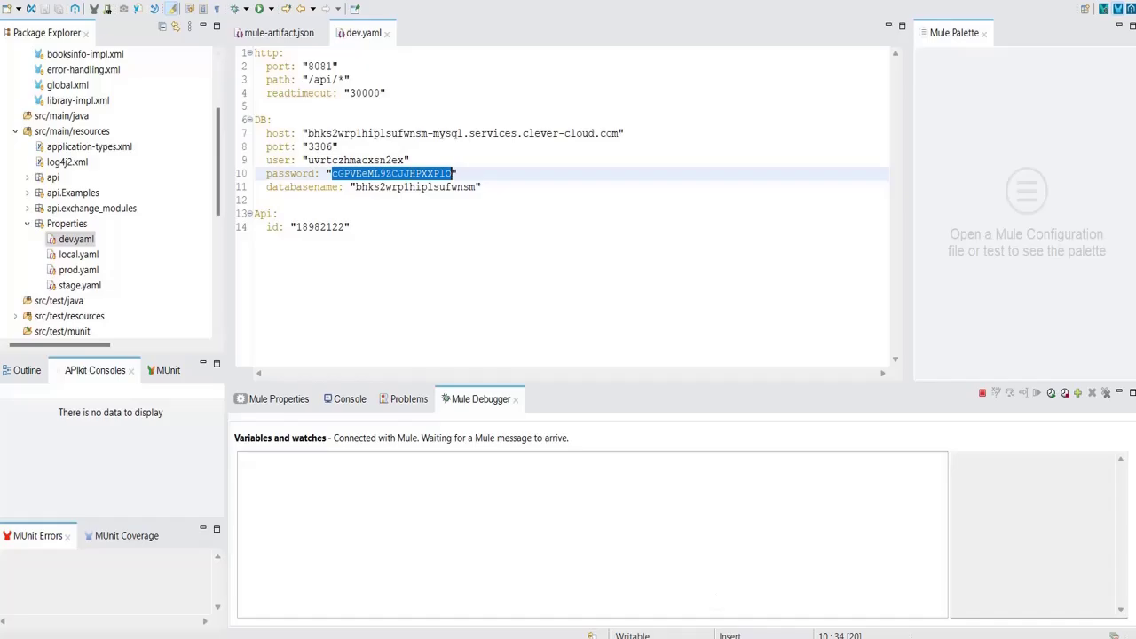
key("alt+Tab")
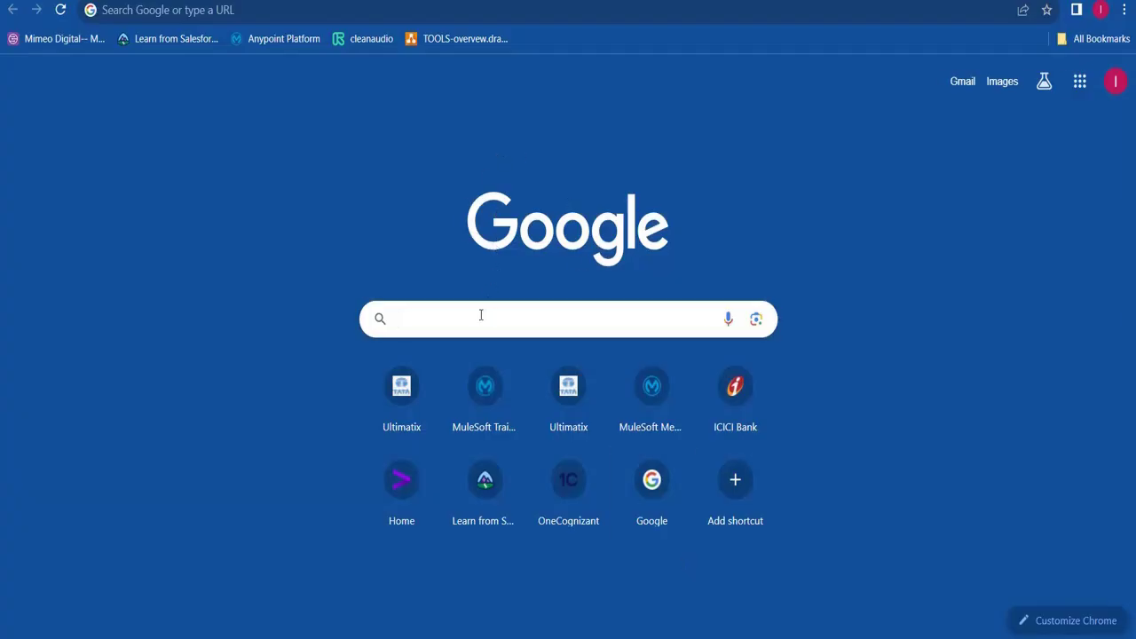
- Search Google for 'security poprty encryption in mule 4' and scroll through the results
left_click(480, 315)
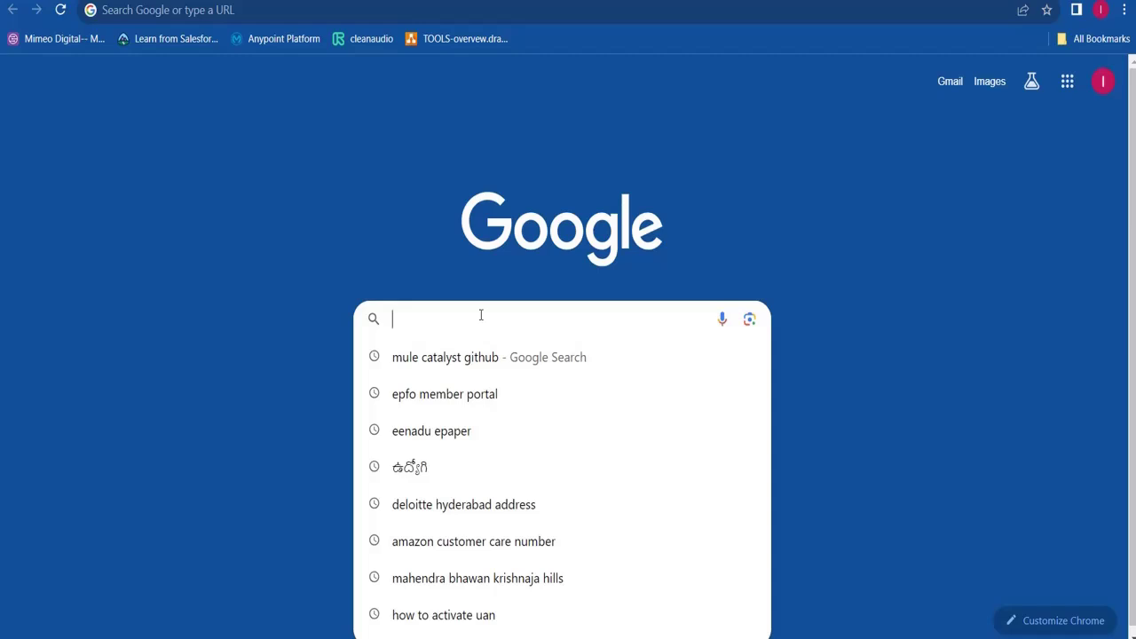
type("secur")
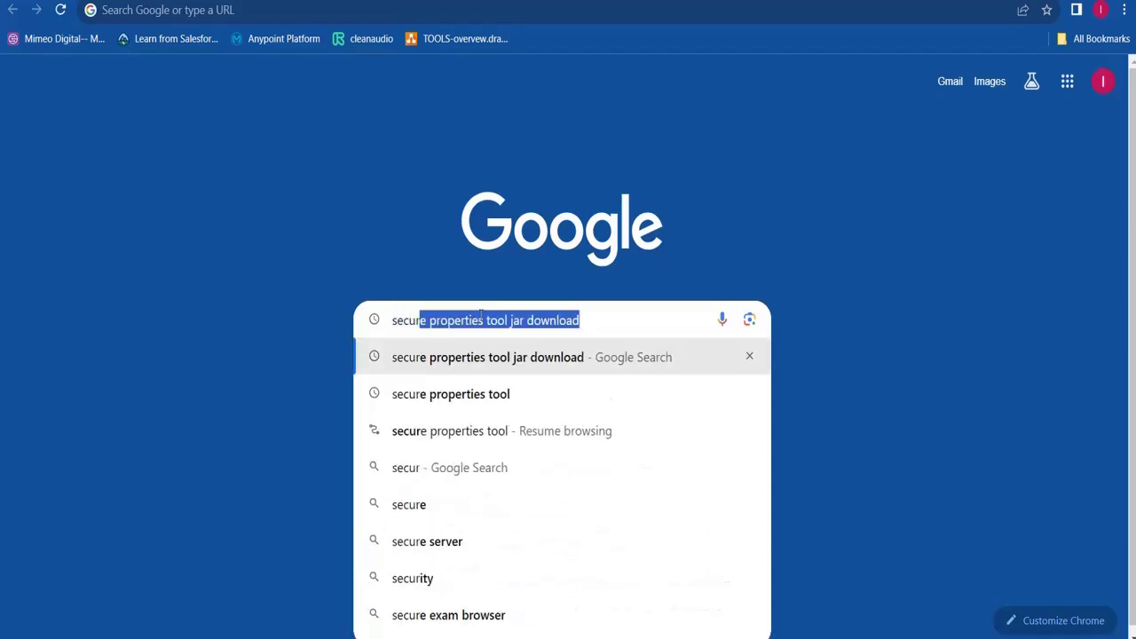
type("ity popr")
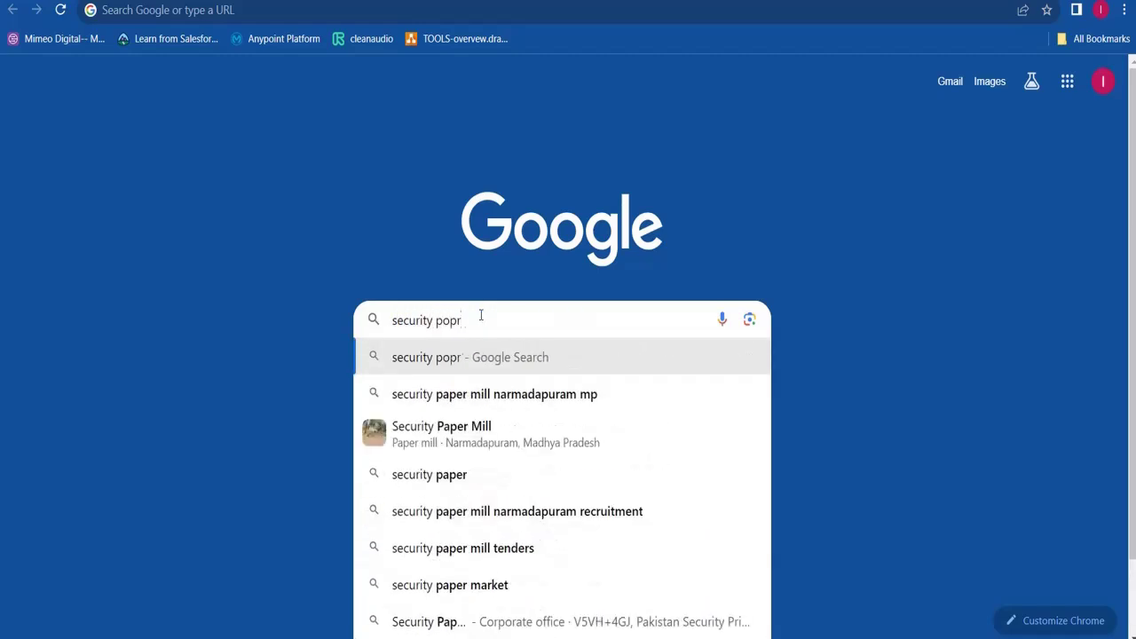
type("ty encryption")
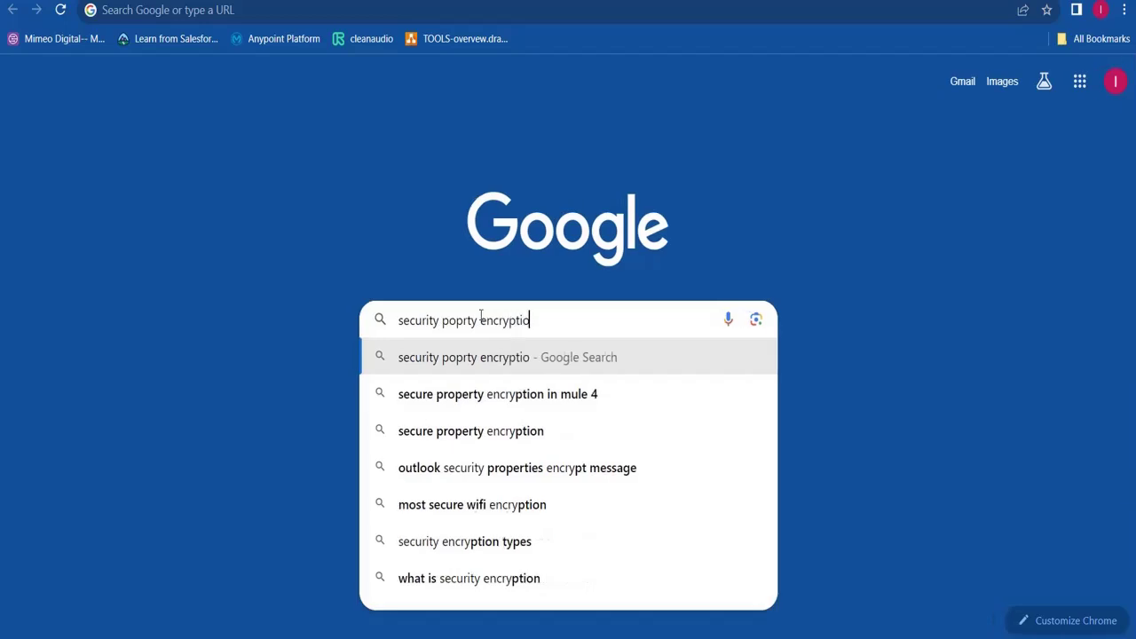
key("Return")
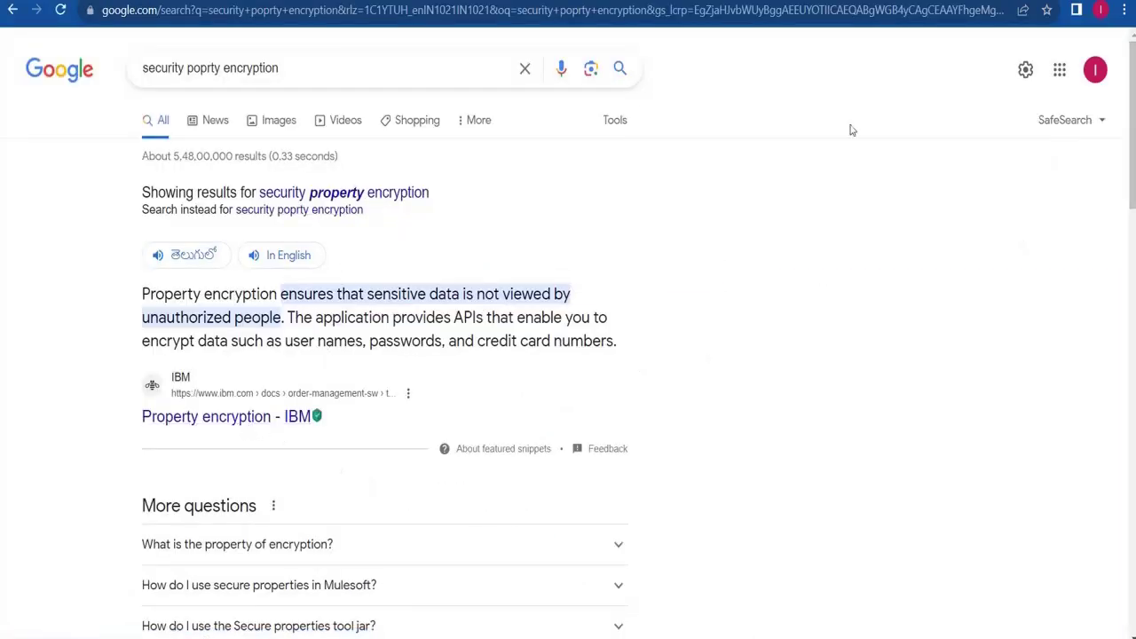
left_click(427, 71)
type("in mule 4")
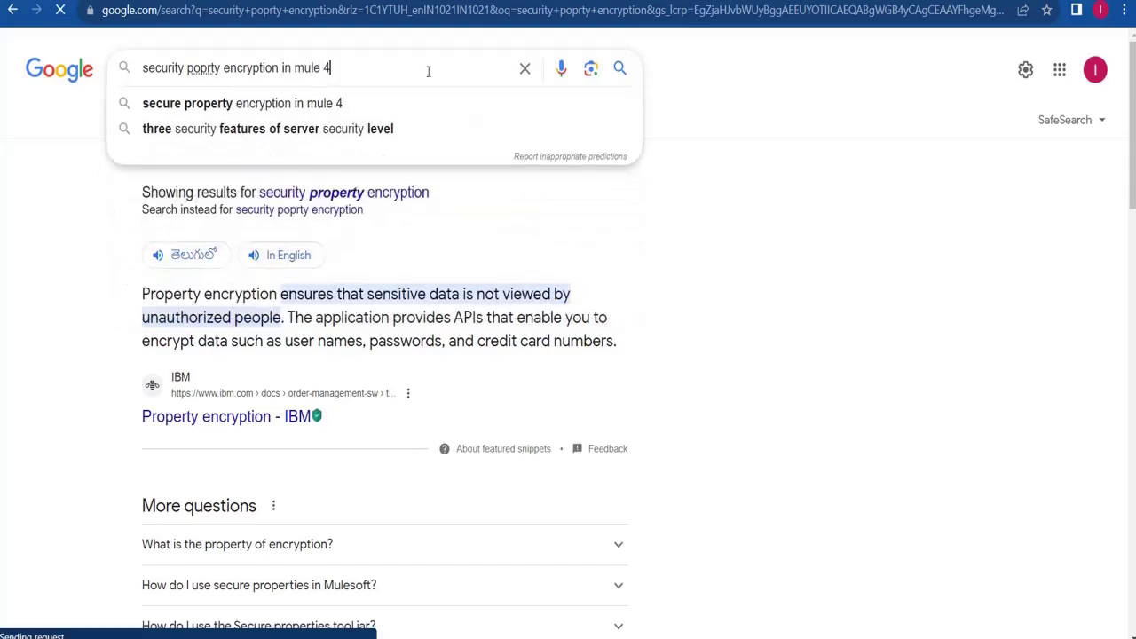
key("Return")
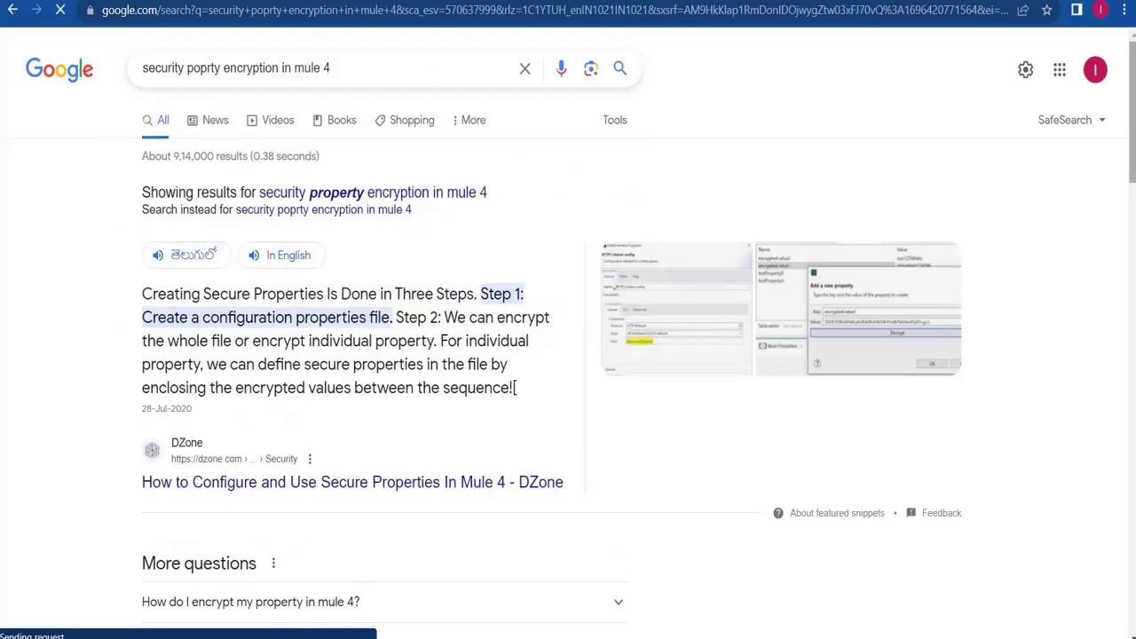
scroll(1131, 231, "down", 3)
left_click_drag(1132, 231, 1133, 426)
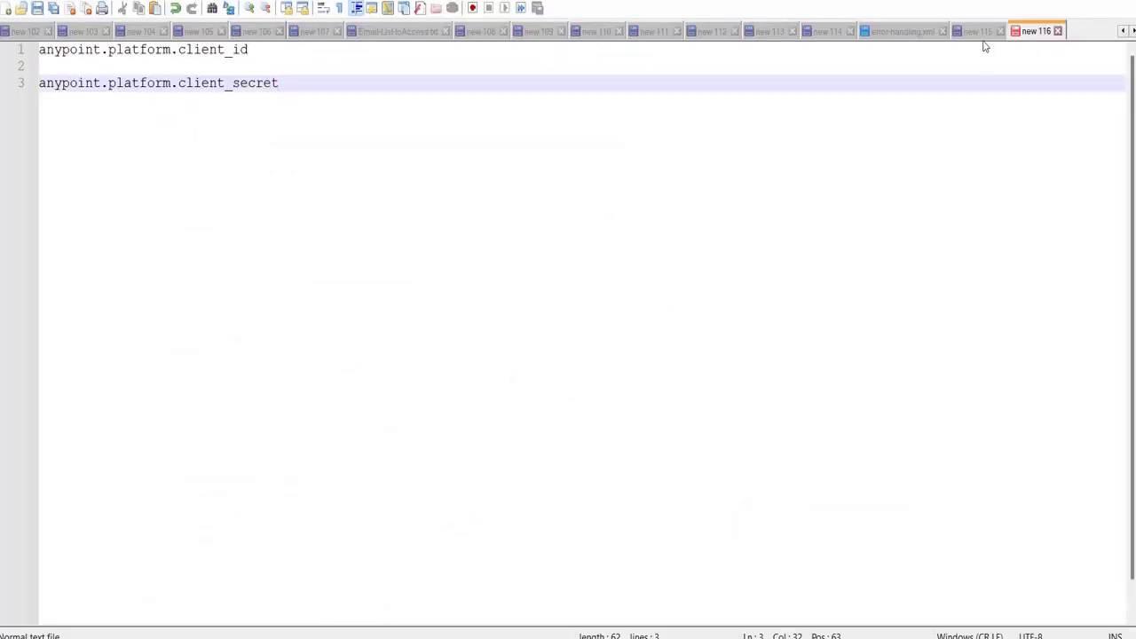
- Browse Notepad++ tabs new 115, error-handling.xml, new 113 to new 109, and Email-List-toAccess.txt
left_click(978, 32)
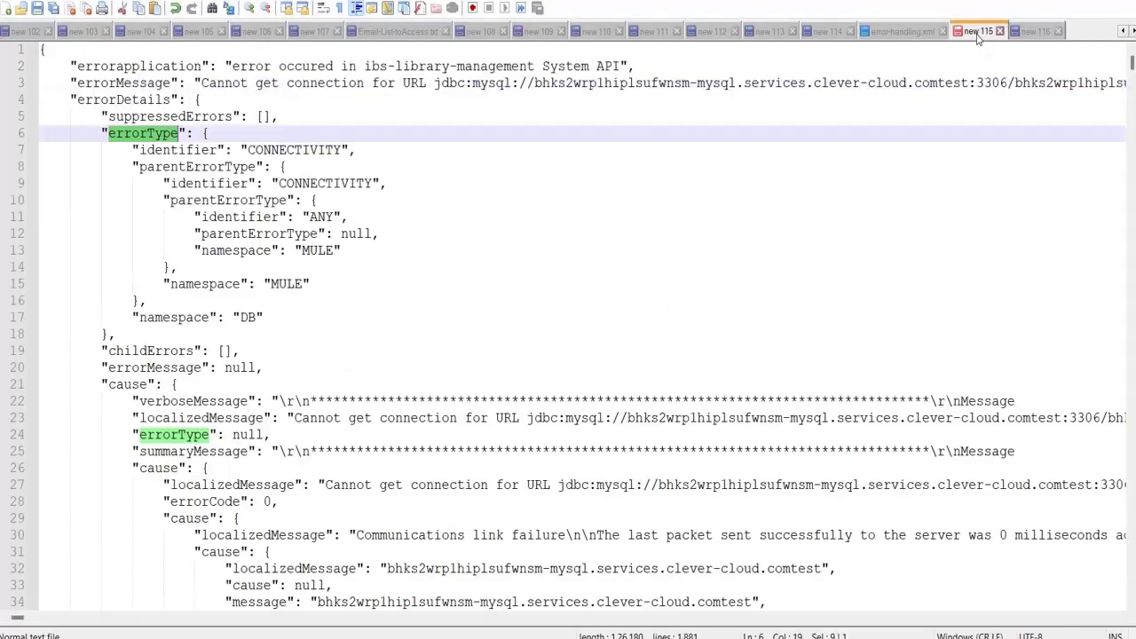
left_click(901, 32)
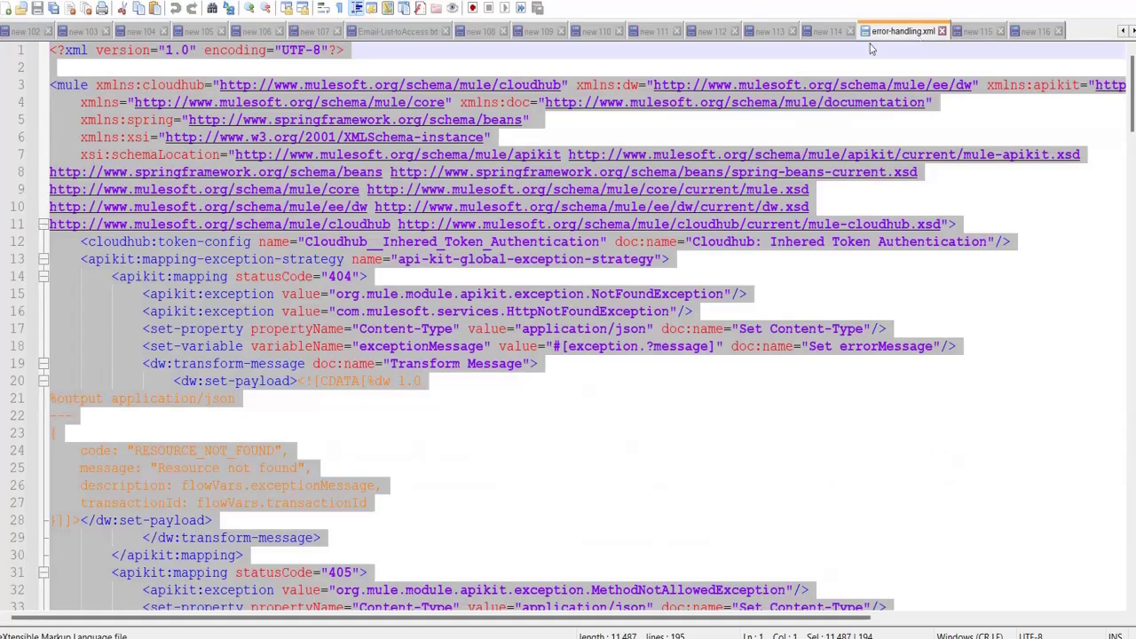
left_click(827, 32)
left_click(756, 38)
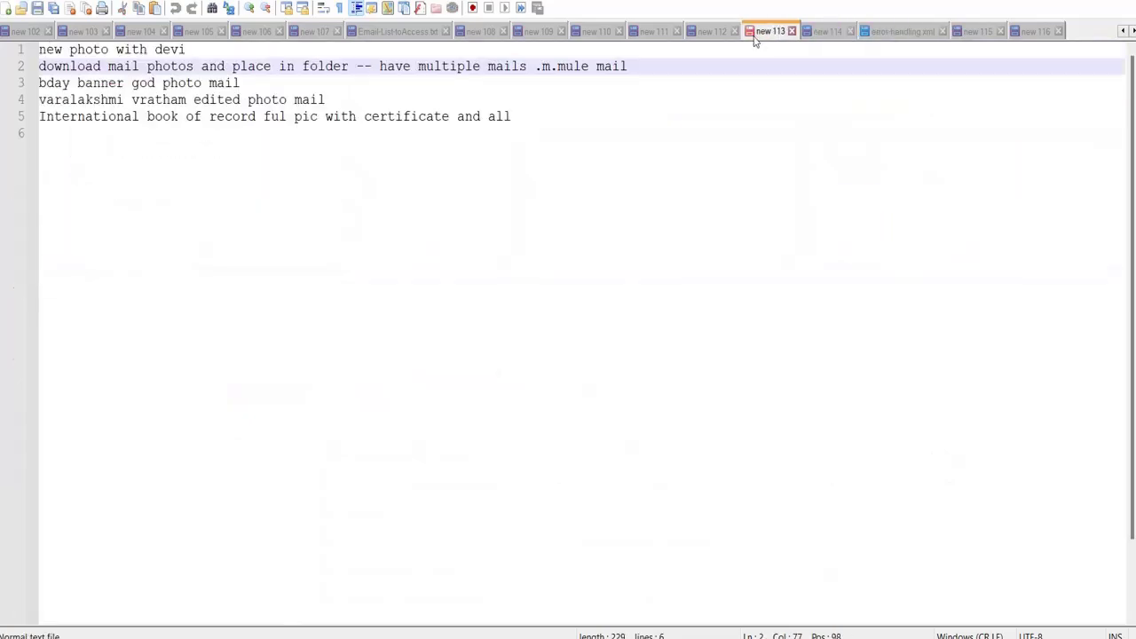
left_click(703, 36)
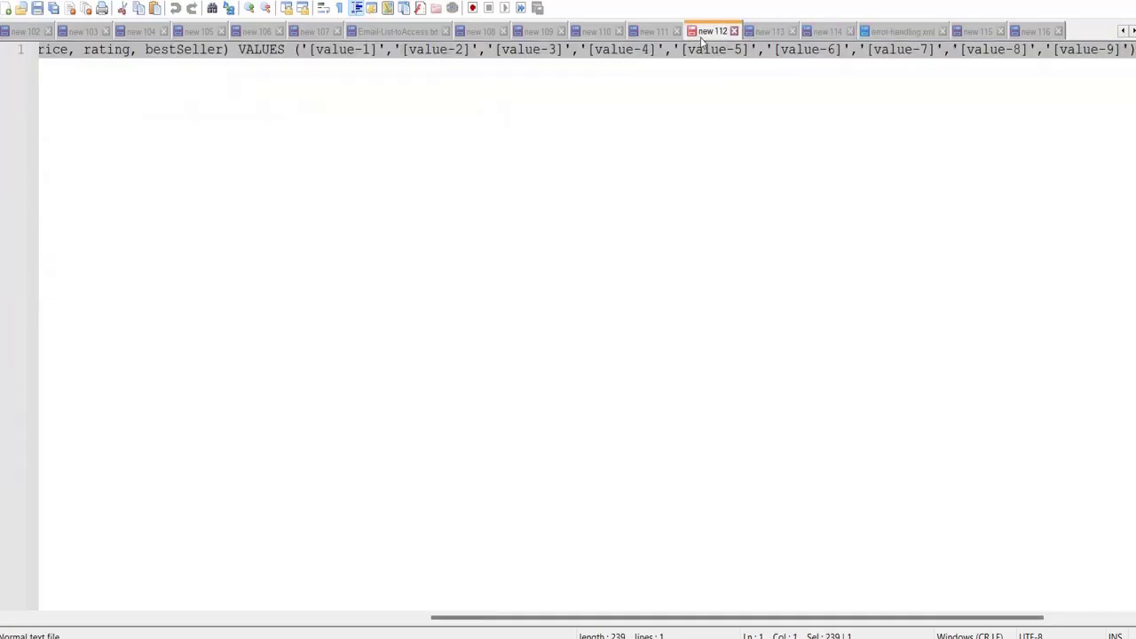
left_click(652, 36)
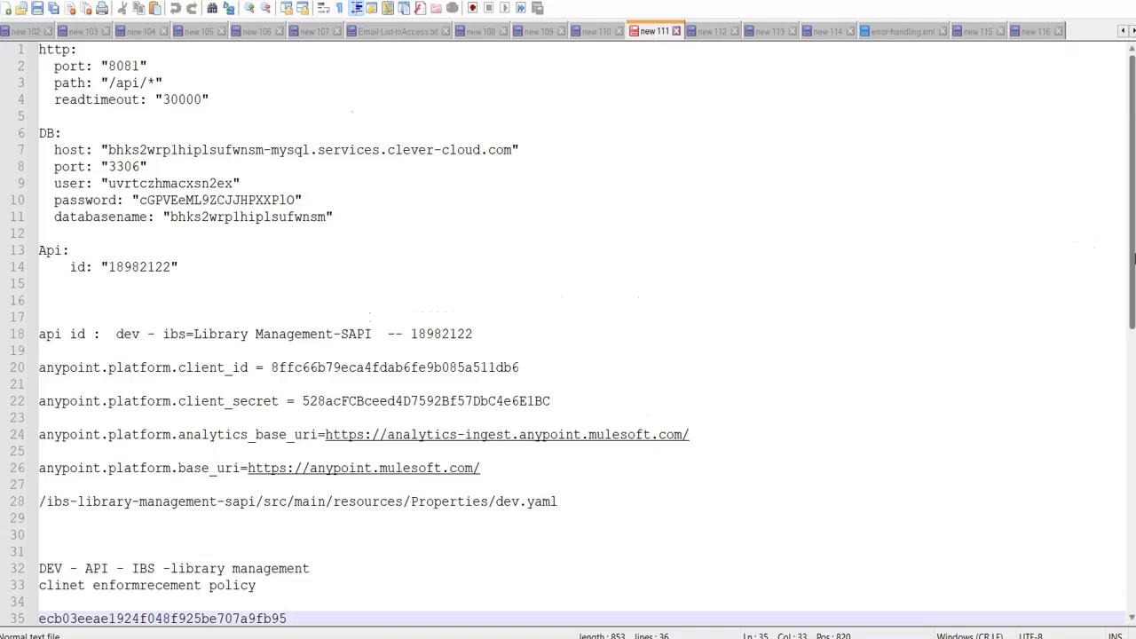
mouse_move(1134, 258)
left_mouse_down()
mouse_move(1133, 497)
mouse_move(1134, 276)
left_mouse_up()
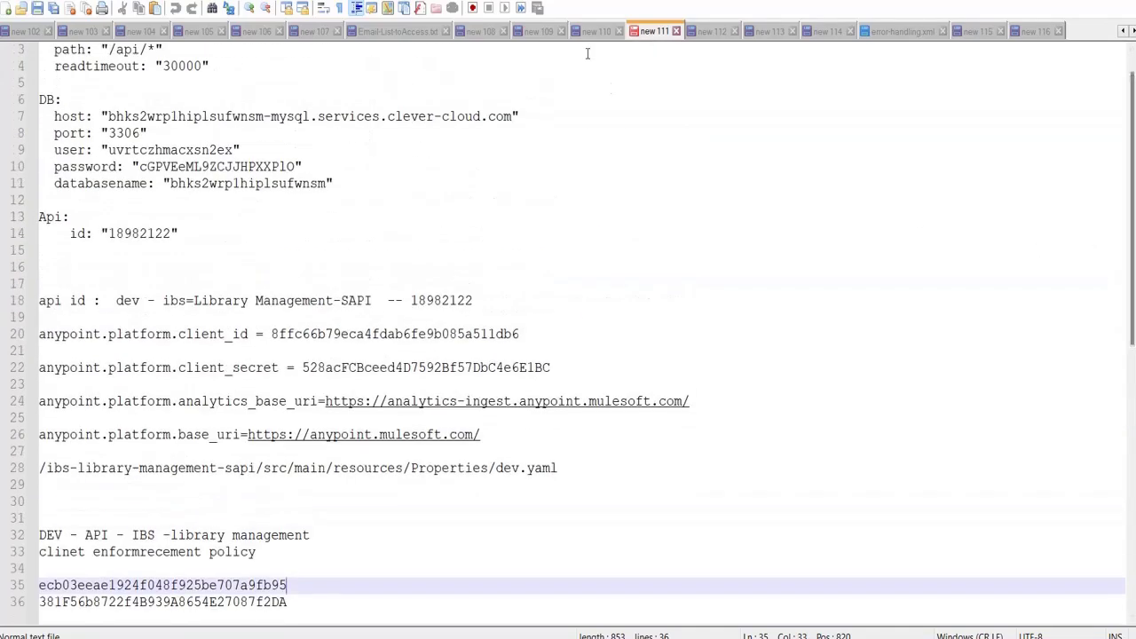
left_click(586, 33)
left_click(539, 32)
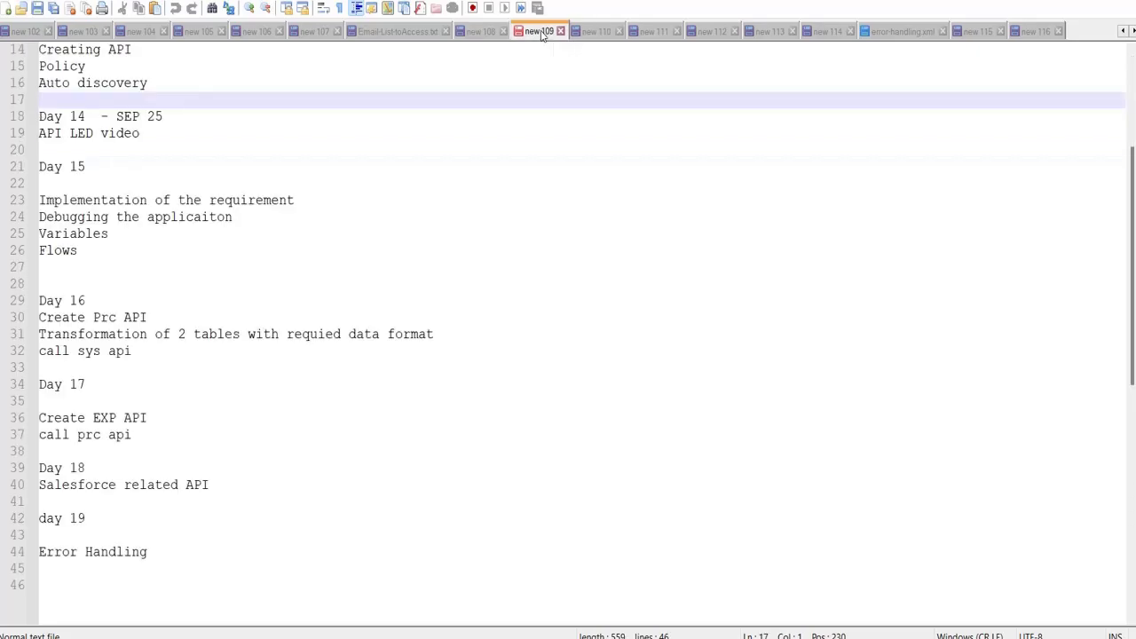
left_click(398, 31)
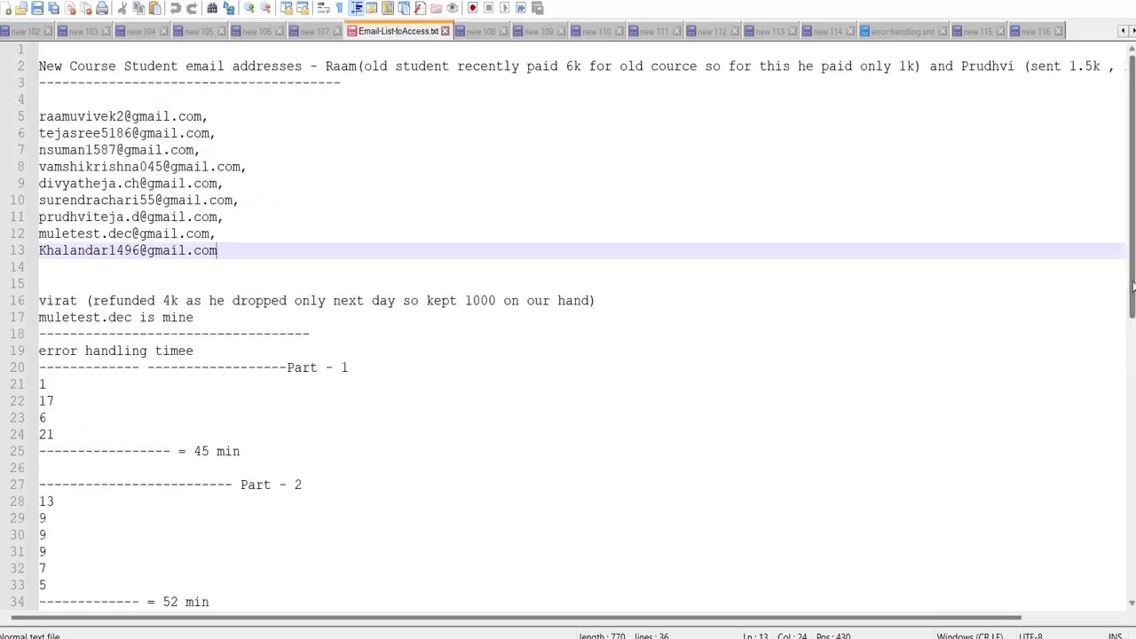
- Revisit the new 114 and new 113 notes, ending on the new 112 SQL note
left_click_drag(1133, 293, 1133, 559)
scroll(1100, 325, "up", 10)
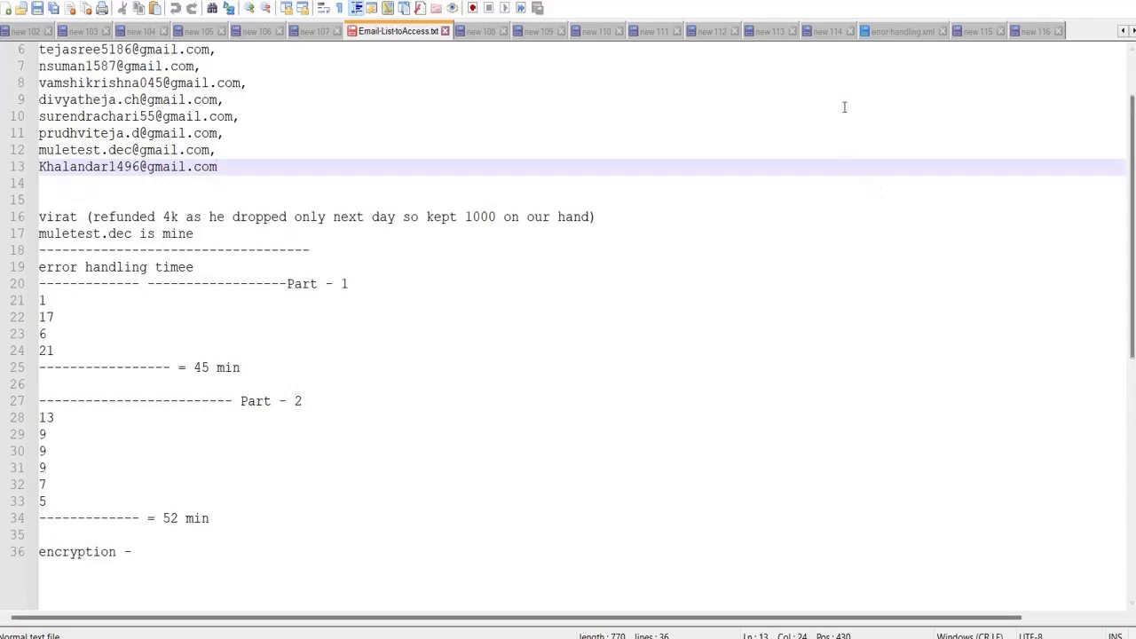
left_click(830, 31)
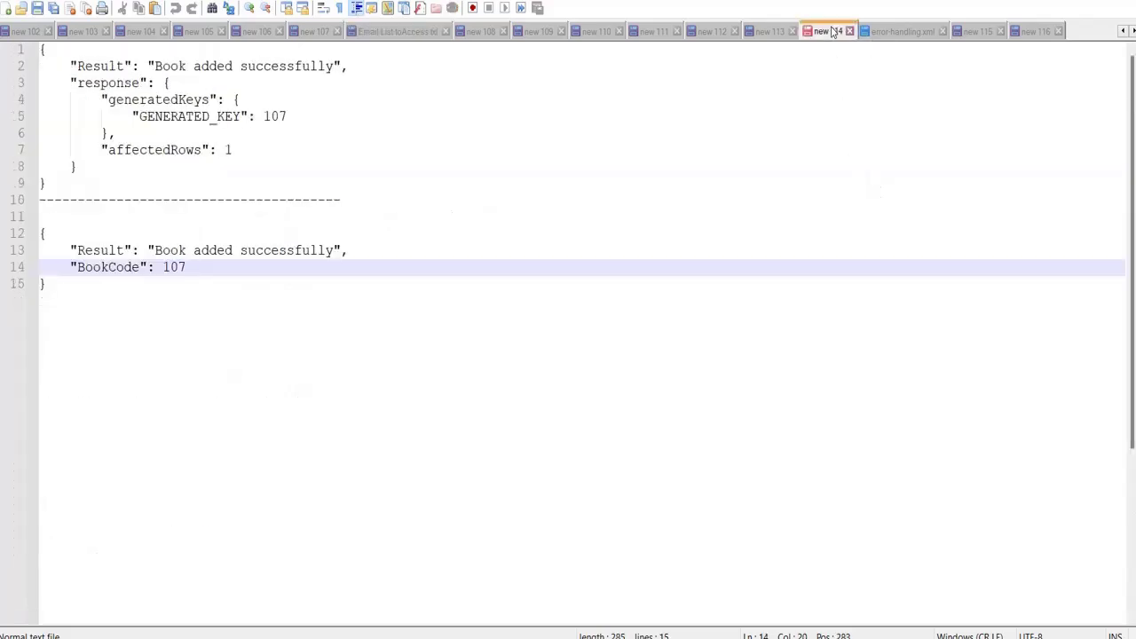
left_click(772, 32)
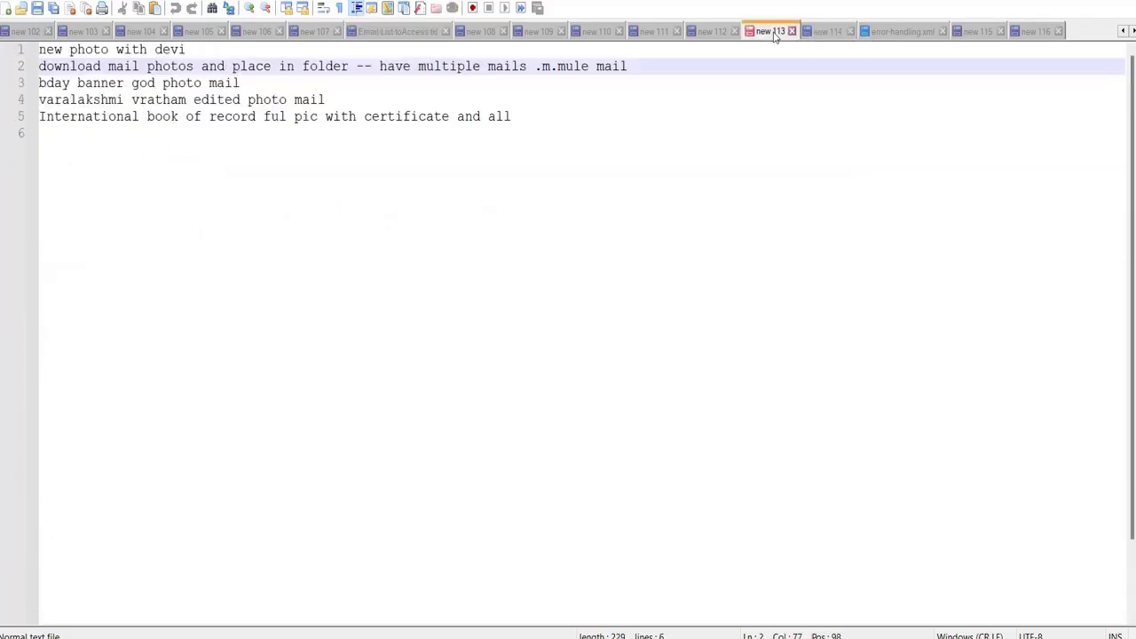
left_click(713, 32)
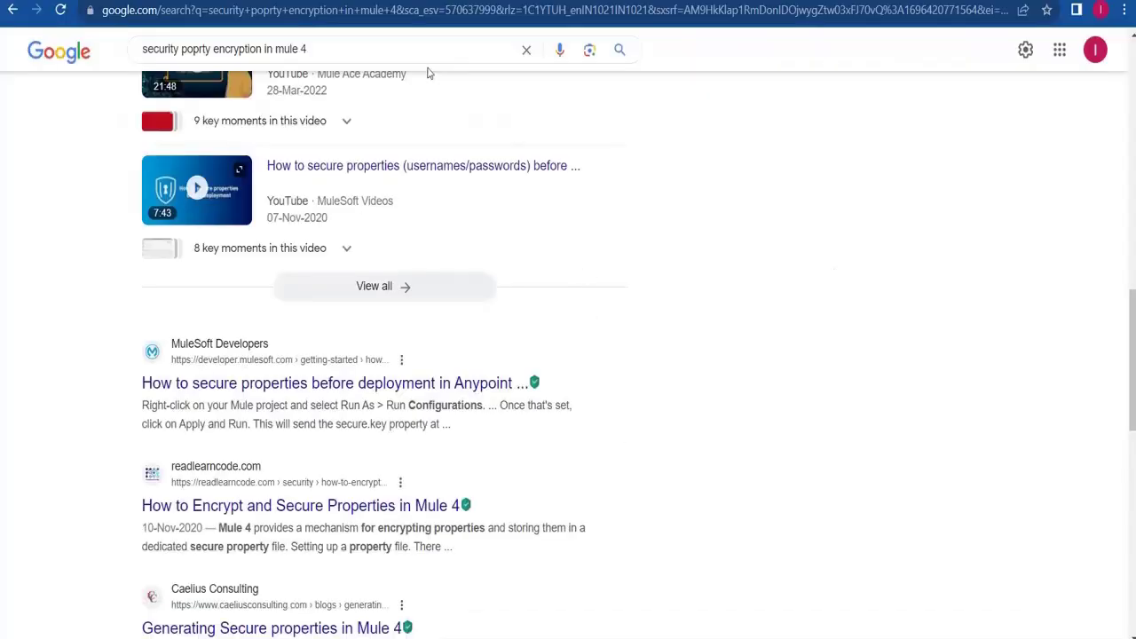
- Search 'property encryption in mule4' and read MuleSoft's Secure Configuration Properties docs in a new tab
left_click_drag(316, 50, 83, 64)
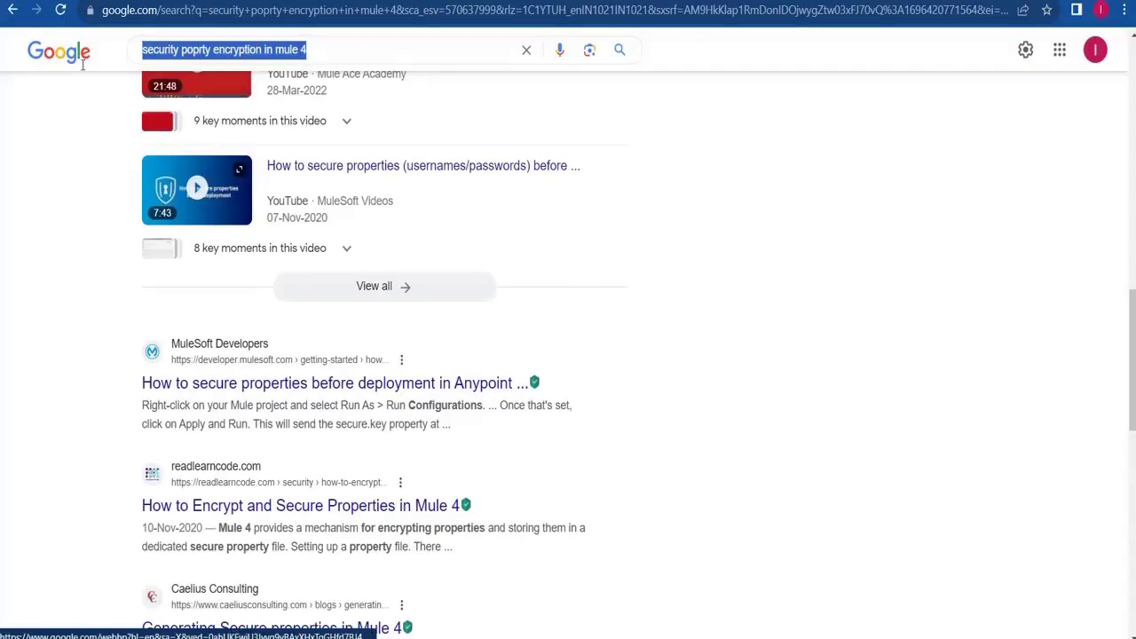
type("pro")
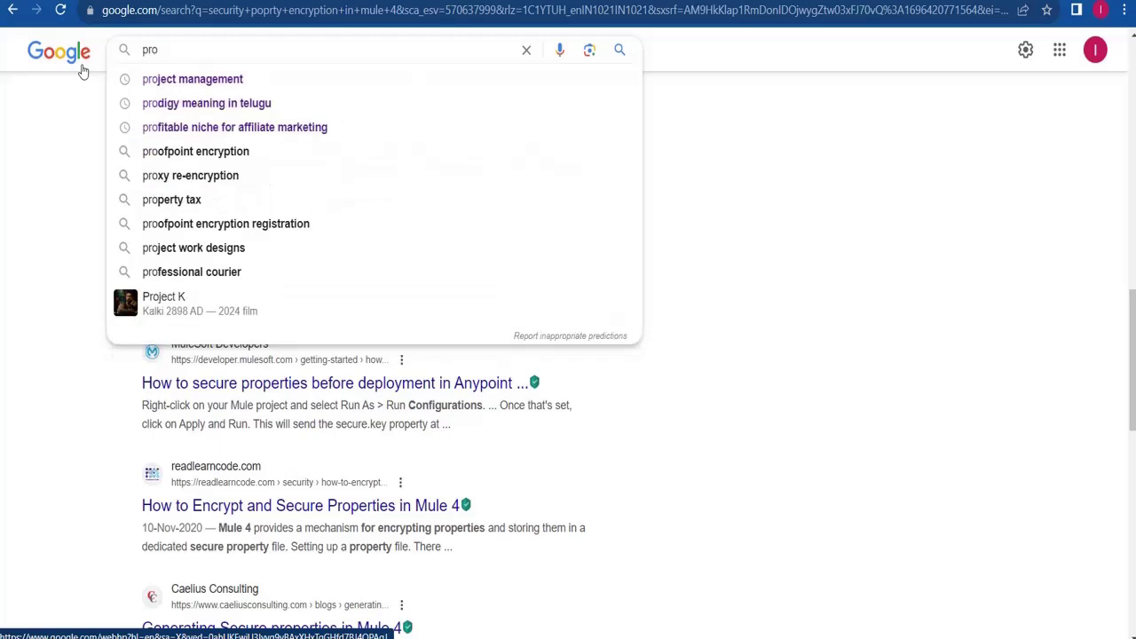
type("perty en")
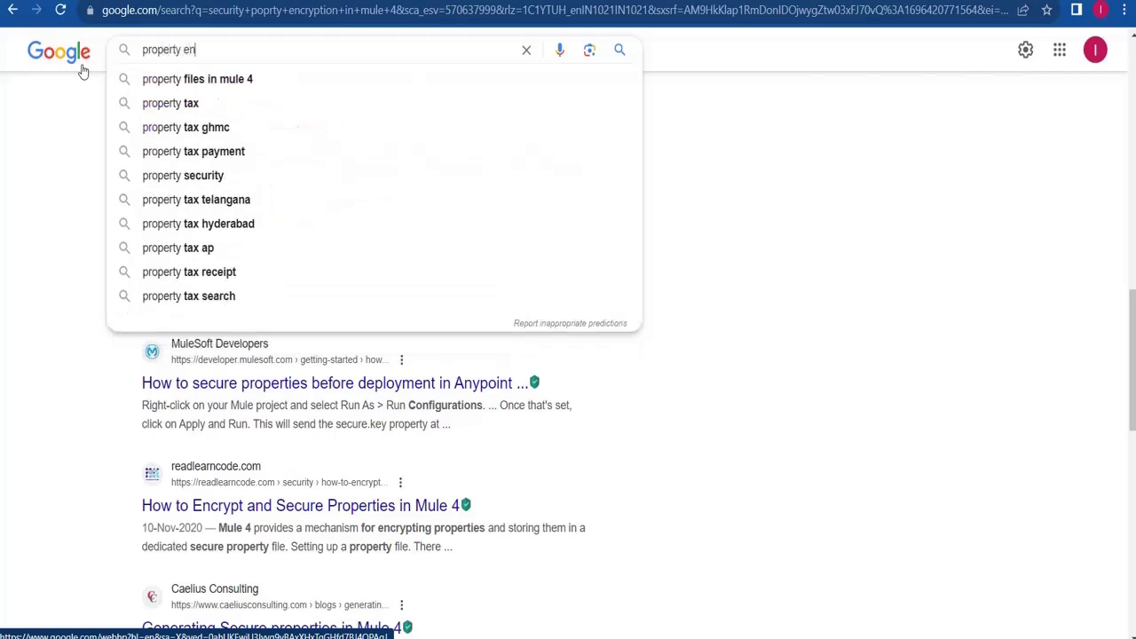
type("cryption in mu")
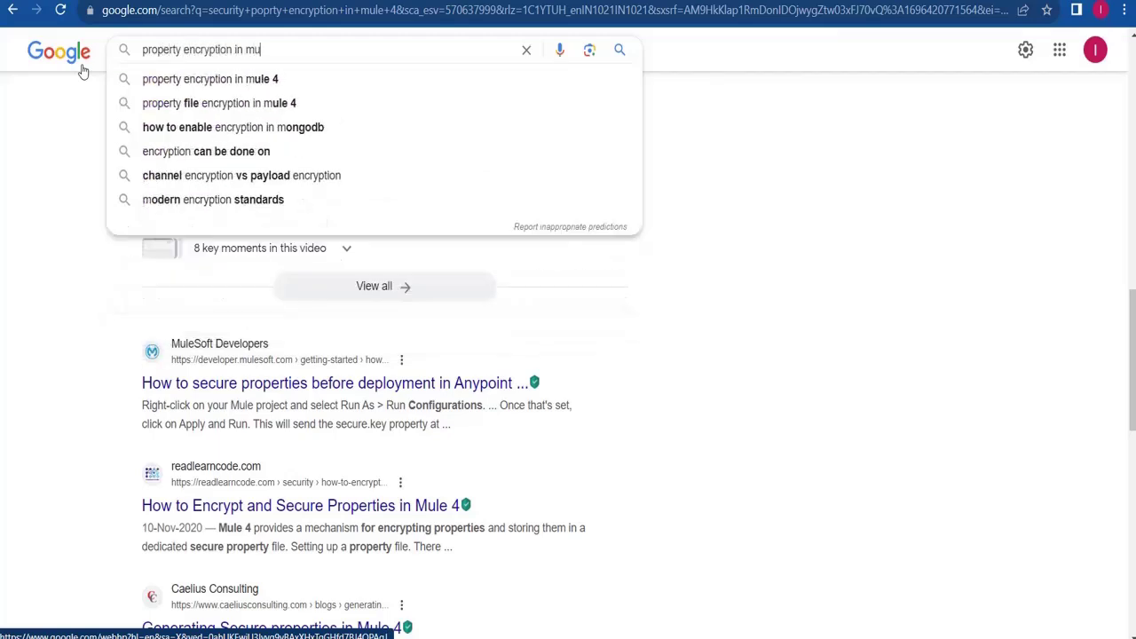
type("le4")
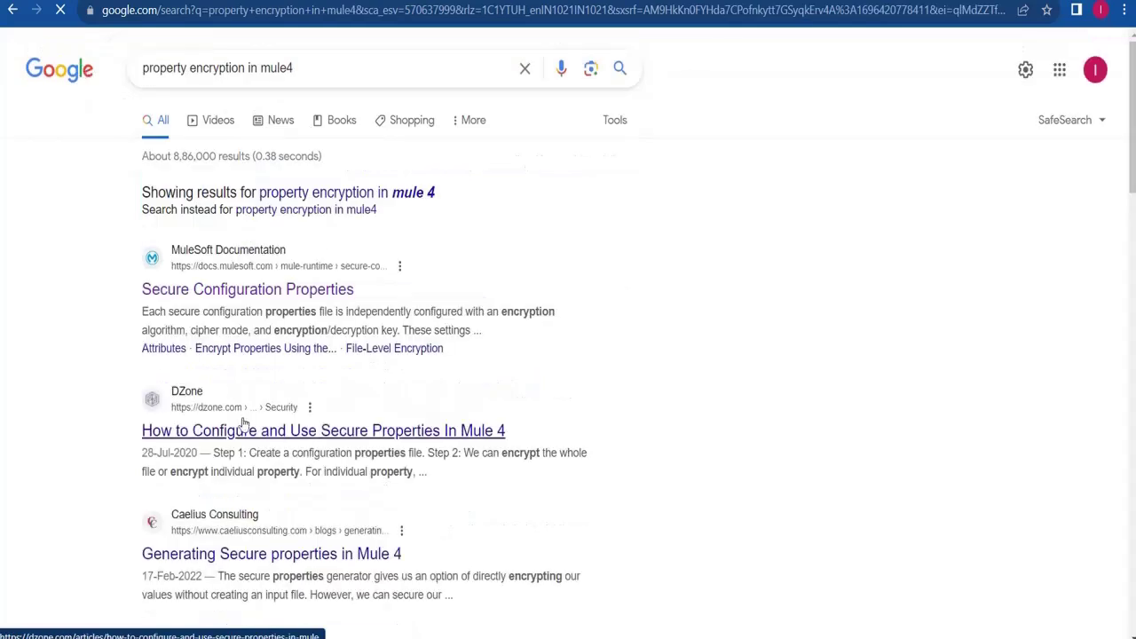
right_click(297, 303)
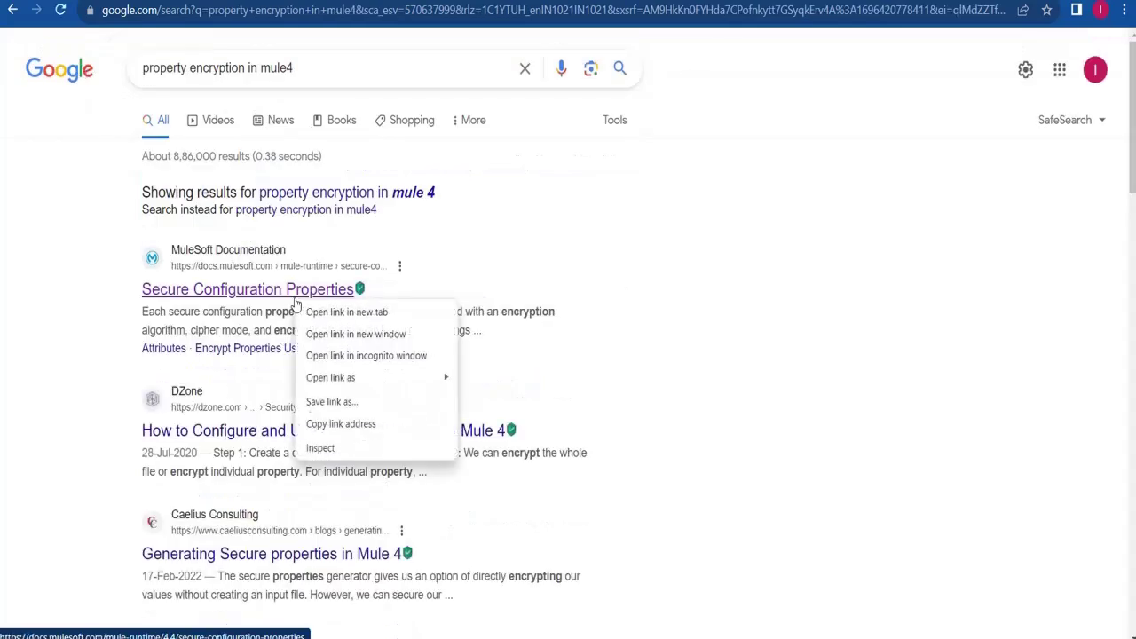
left_click(325, 310)
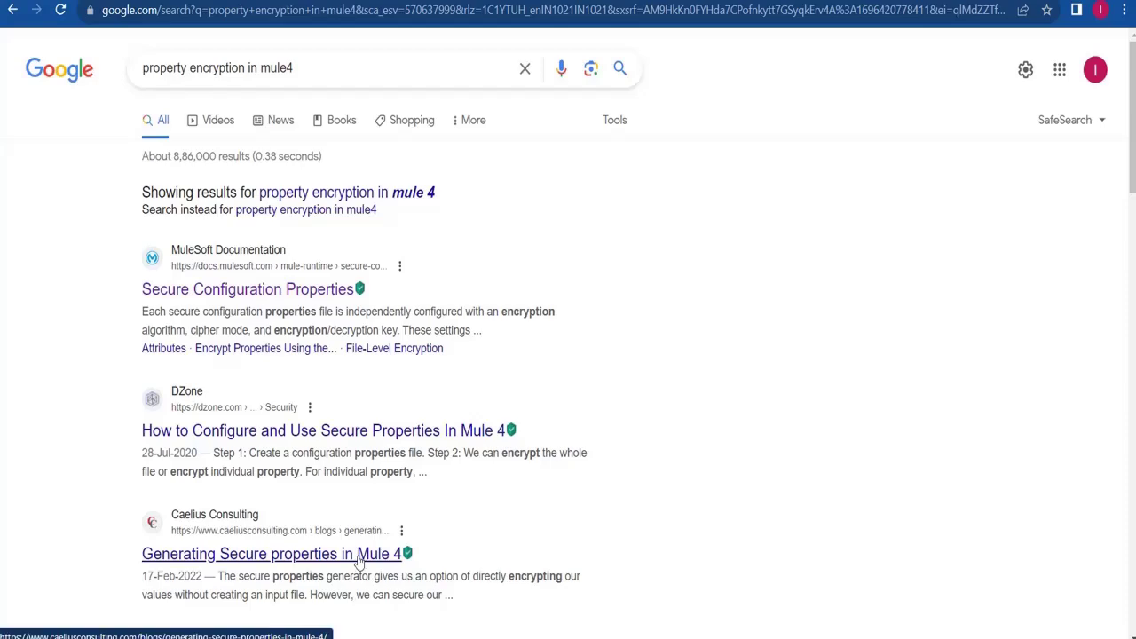
key("ctrl+Tab")
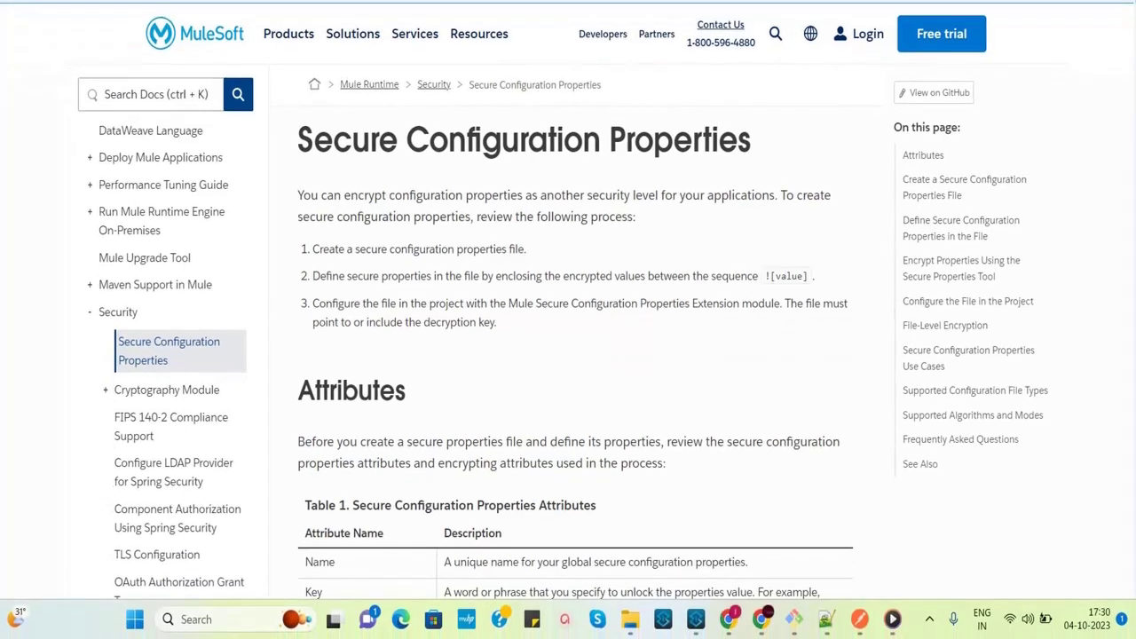
scroll(575, 337, "down", 10)
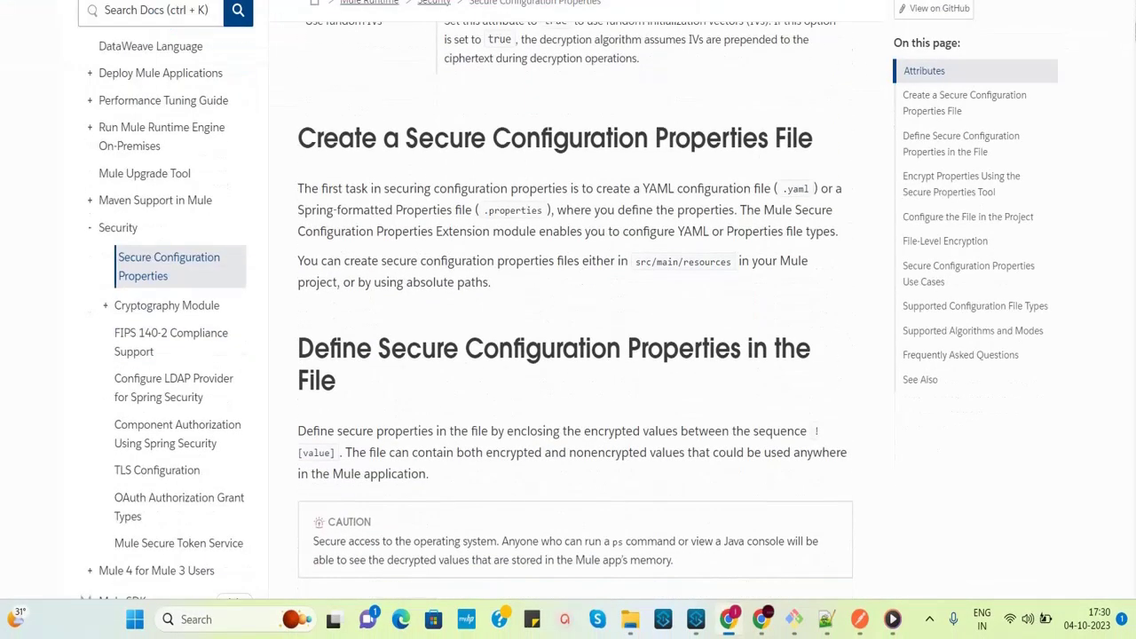
scroll(575, 337, "down", 15)
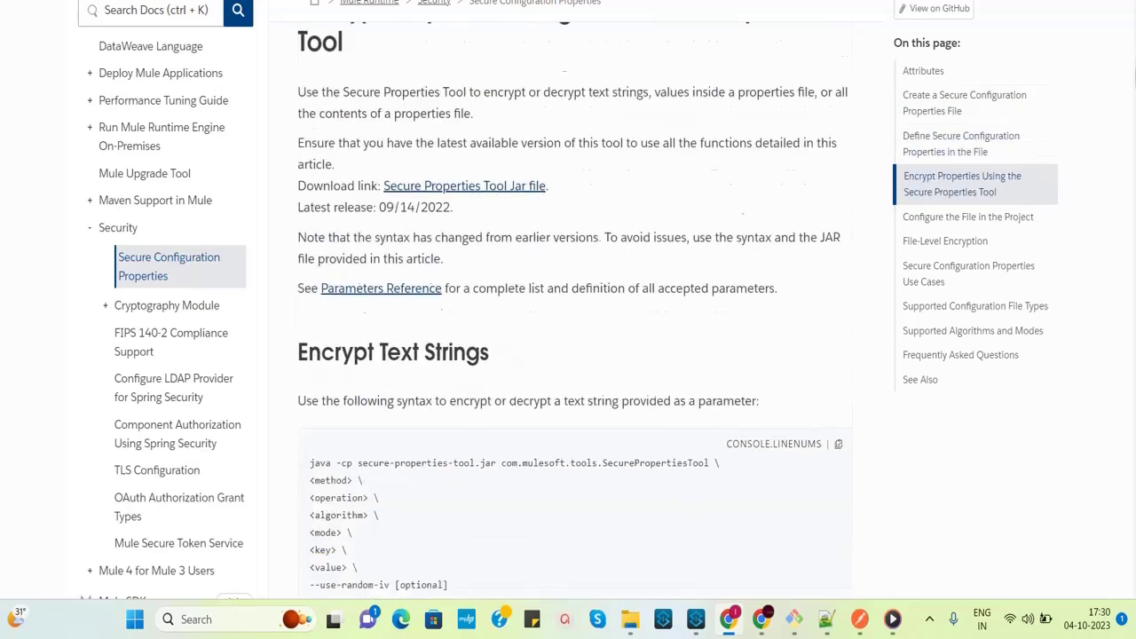
scroll(575, 337, "up", 2)
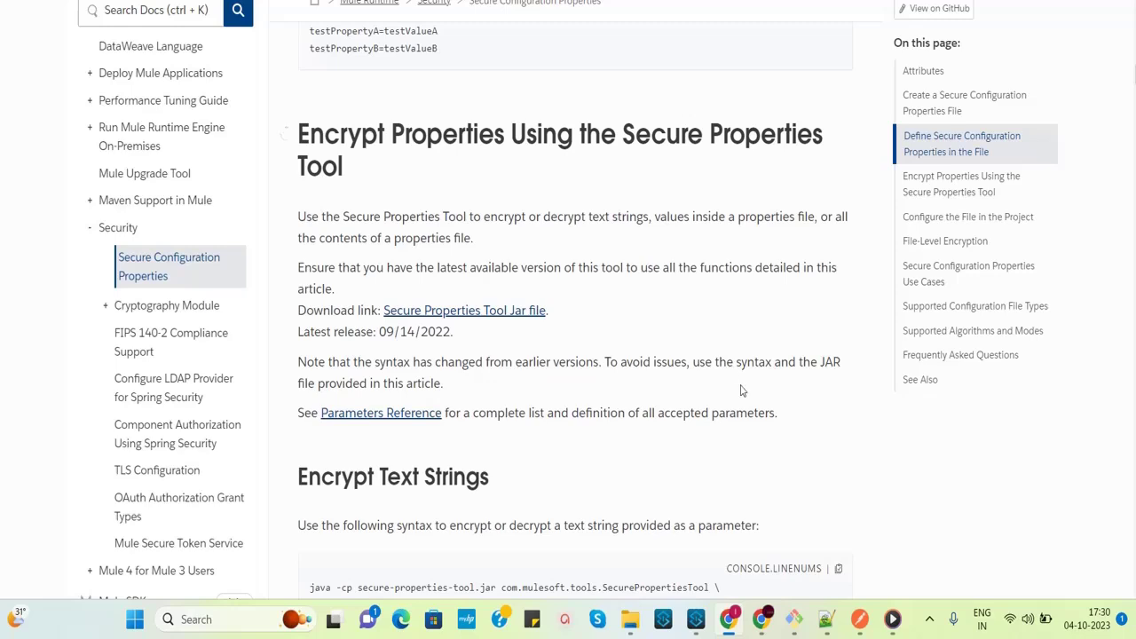
- Replace the SQL line in Notepad++ new 112 with the docs link
left_click(827, 619)
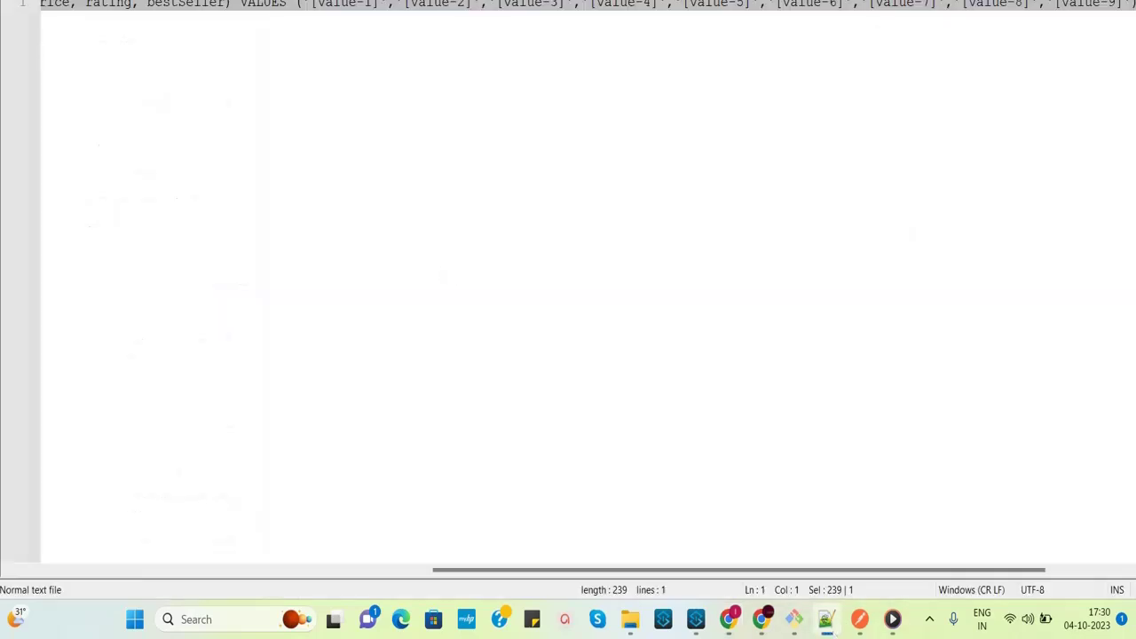
key("Delete")
type("https://docs.mulesoft.com/mule-runtime/4.4/secure-configuration-properties")
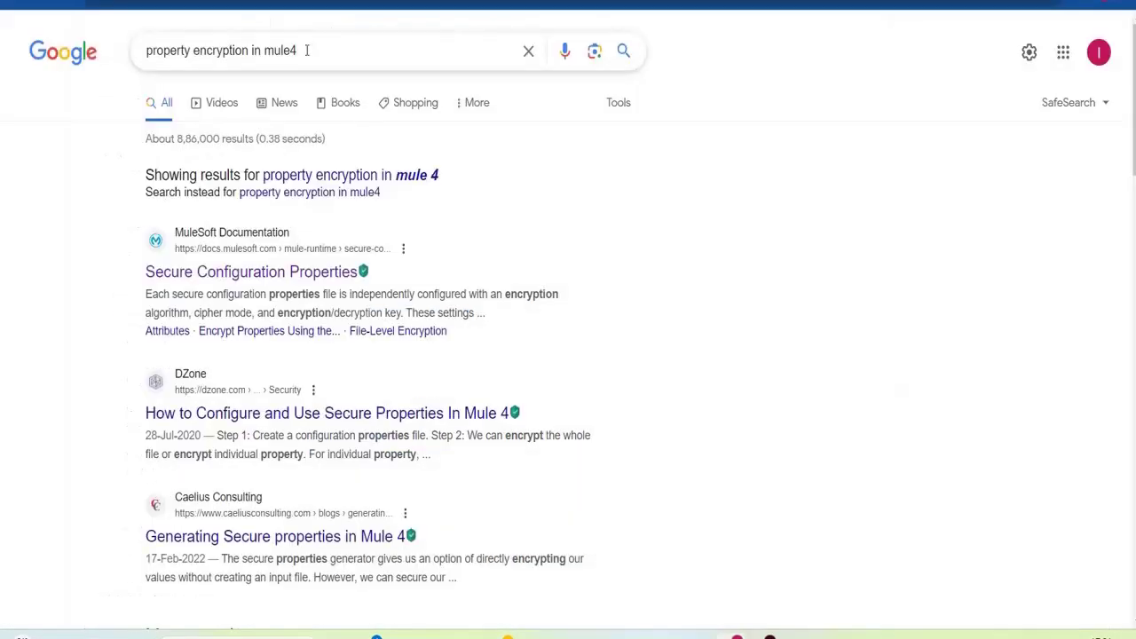
- Search for a cloudhub encryption tool and open the Secure Properties Generator result in a new tab
left_click(306, 50)
key("BackSpace")
key("BackSpace")
key("BackSpace")
key("BackSpace")
key("BackSpace")
key("BackSpace")
key("BackSpace")
key("BackSpace")
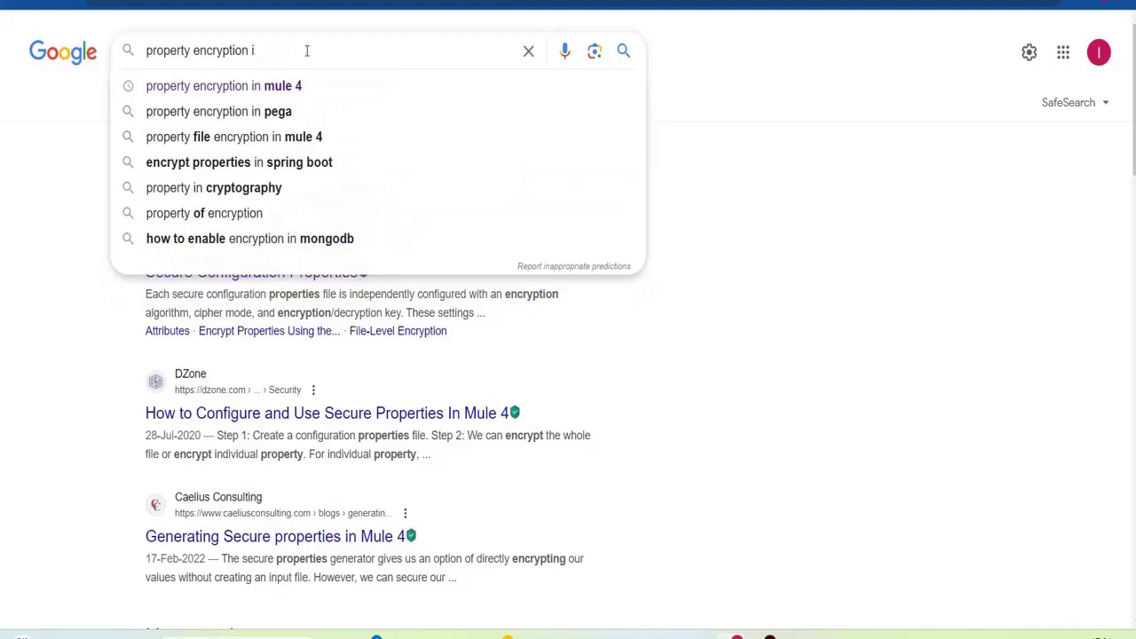
type("cloudhu")
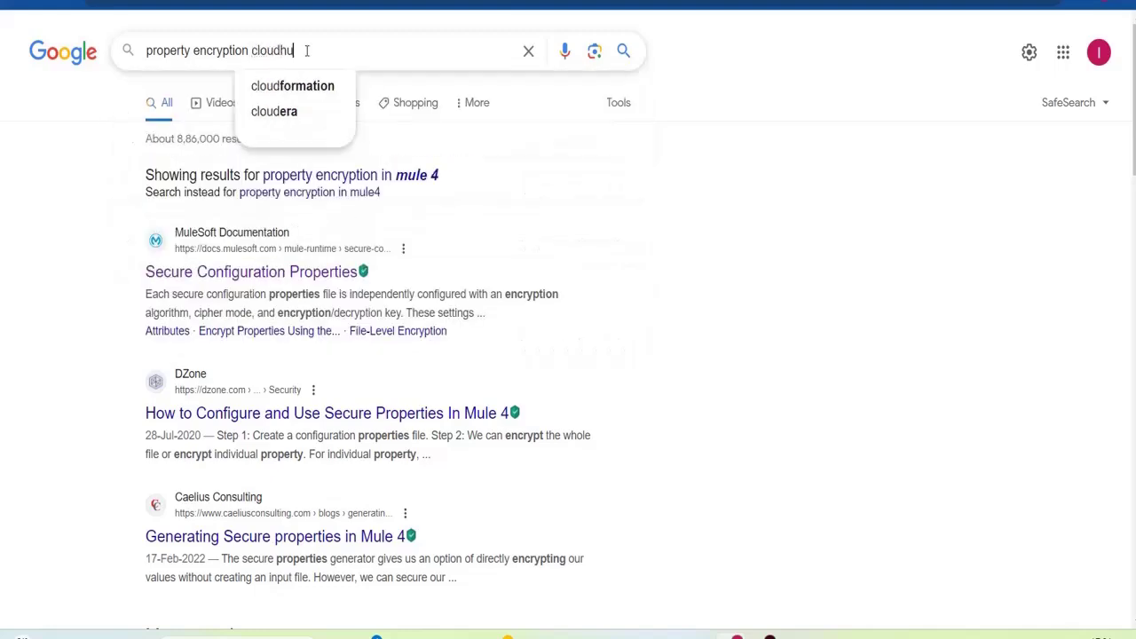
type("b too")
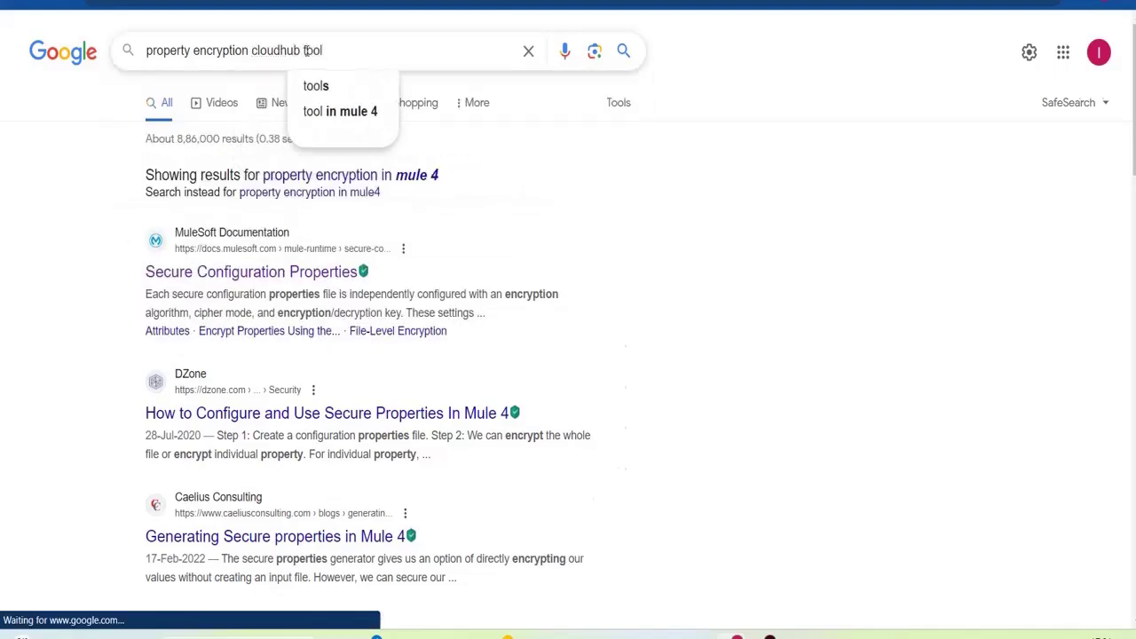
key("Return")
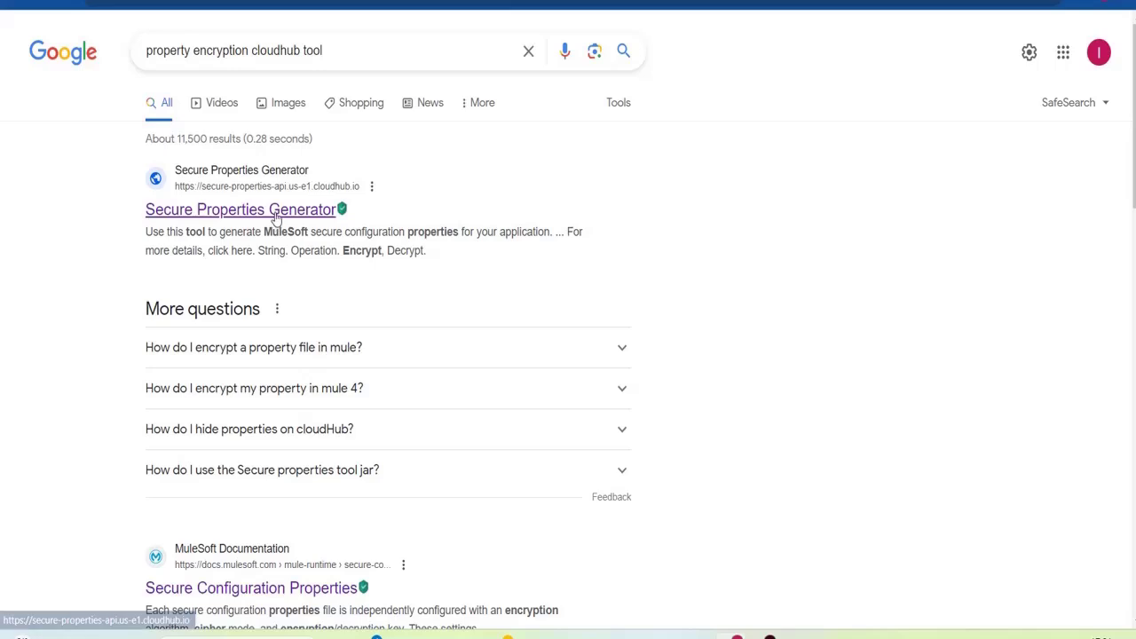
right_click(275, 217)
left_click(294, 227)
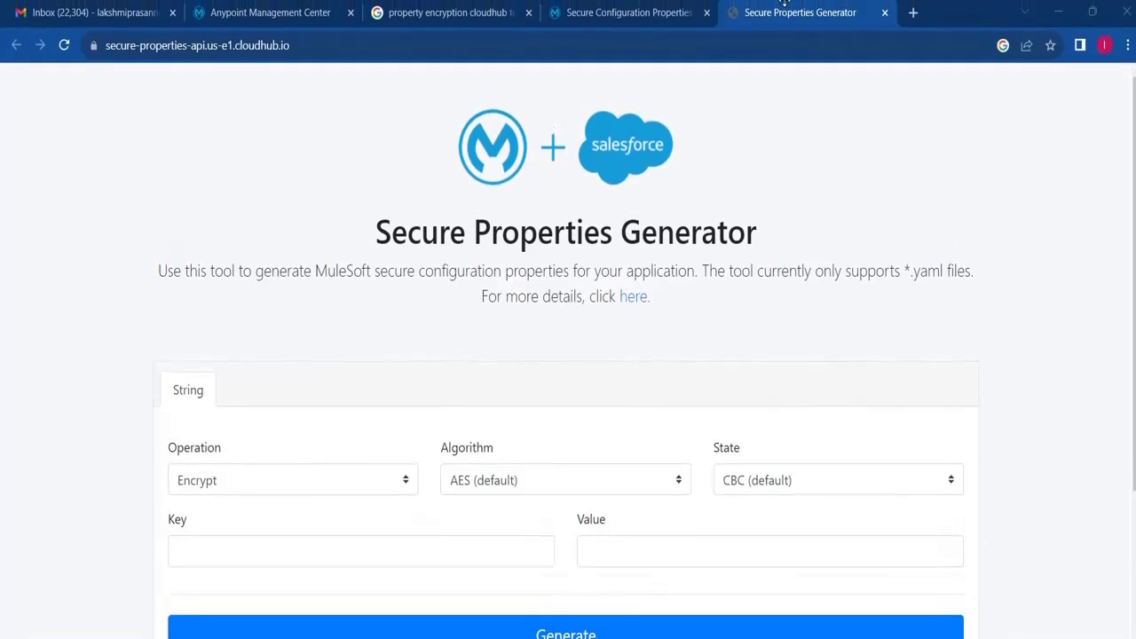
- Save the generator page's cloudhub URL on line 3 of the Notepad++ notes
left_click(692, 49)
key("ctrl+c")
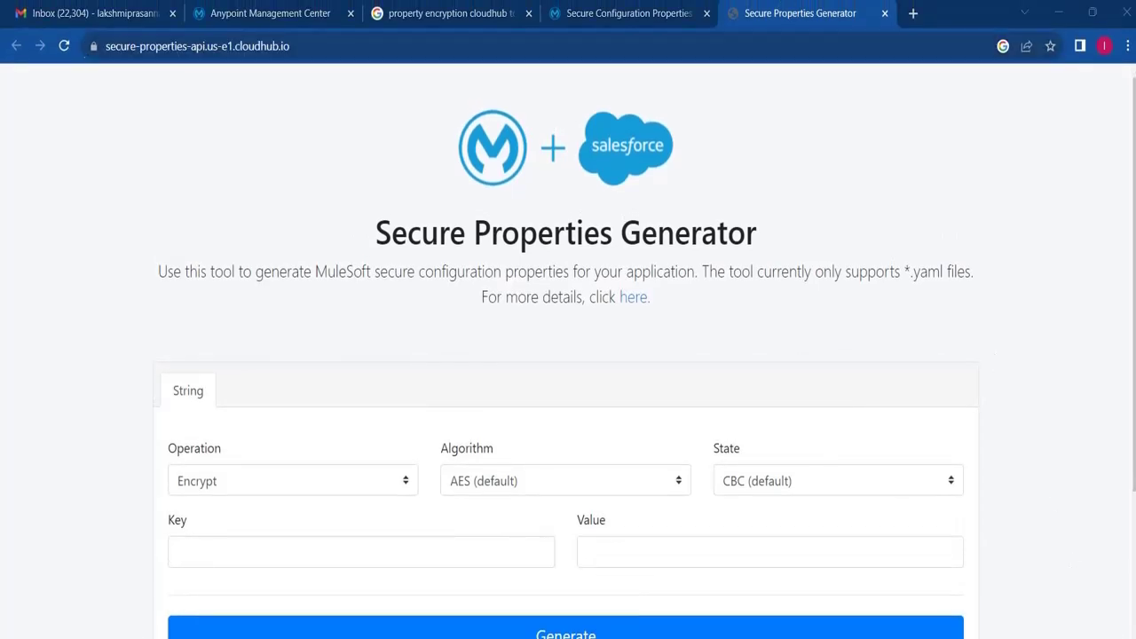
key("Return")
key("Return")
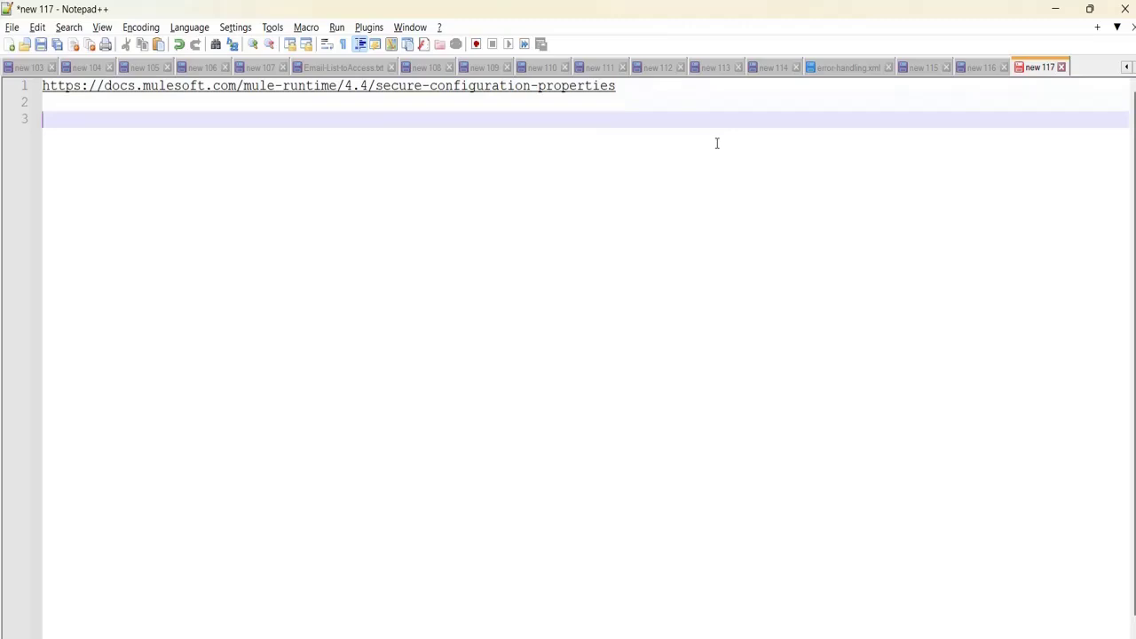
key("ctrl+v")
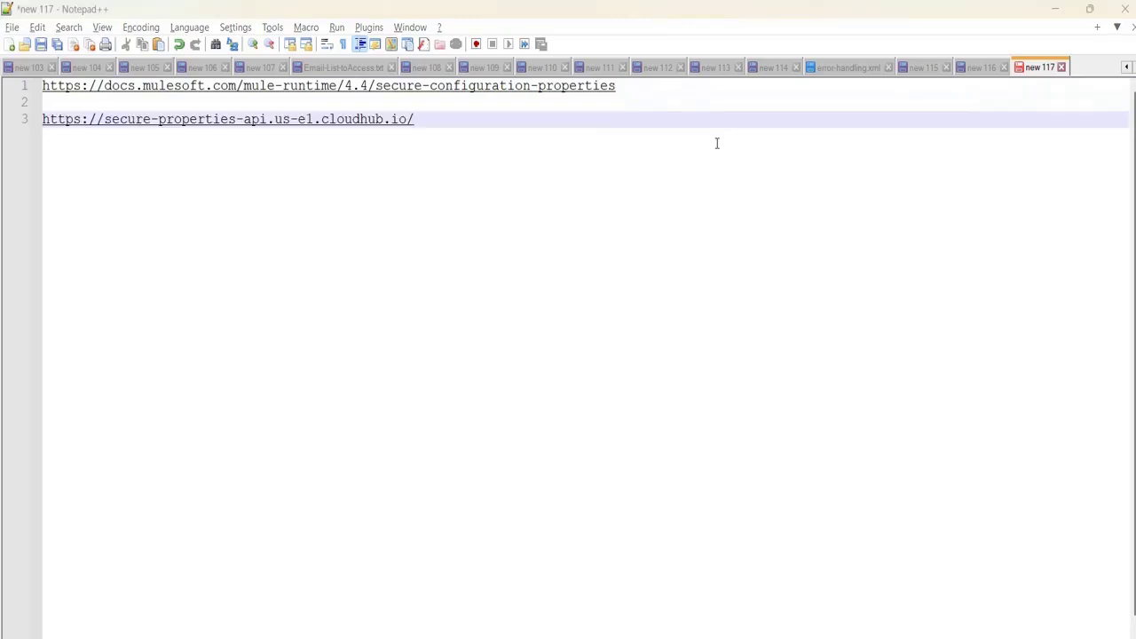
key("super+Tab")
left_click(662, 103)
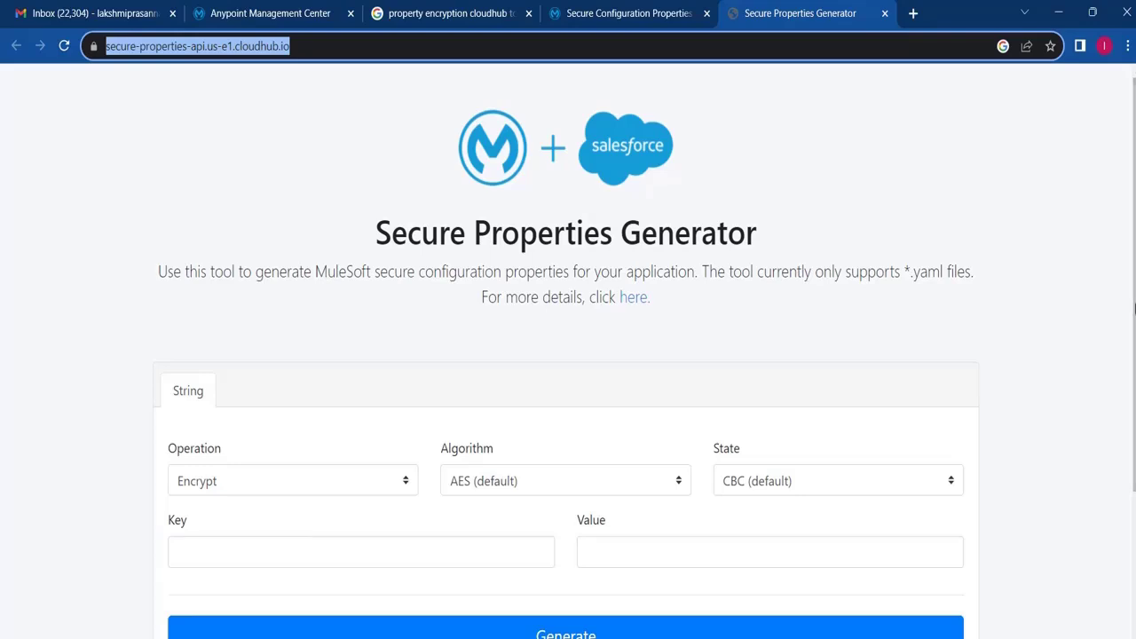
left_click(302, 163)
scroll(302, 162, "down", 2)
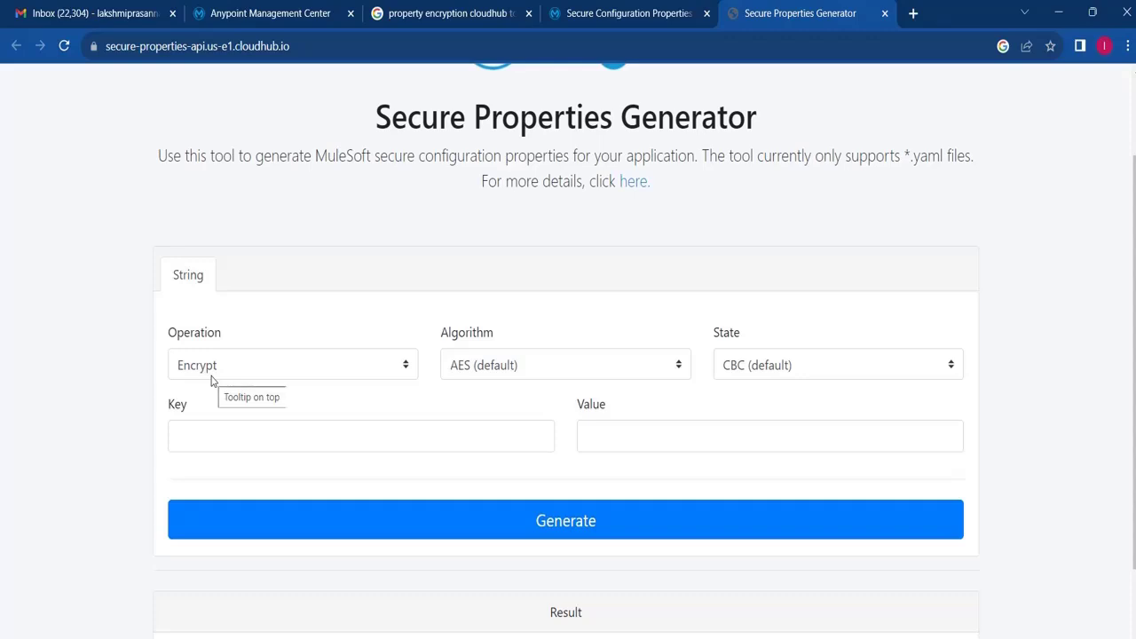
left_click(530, 369)
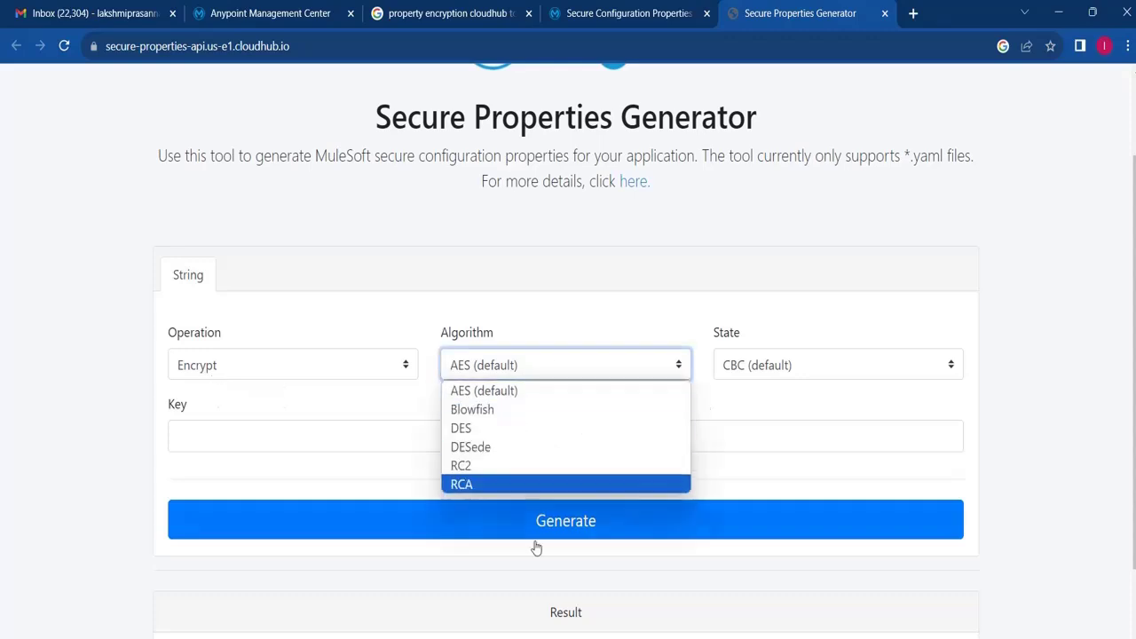
left_click(821, 364)
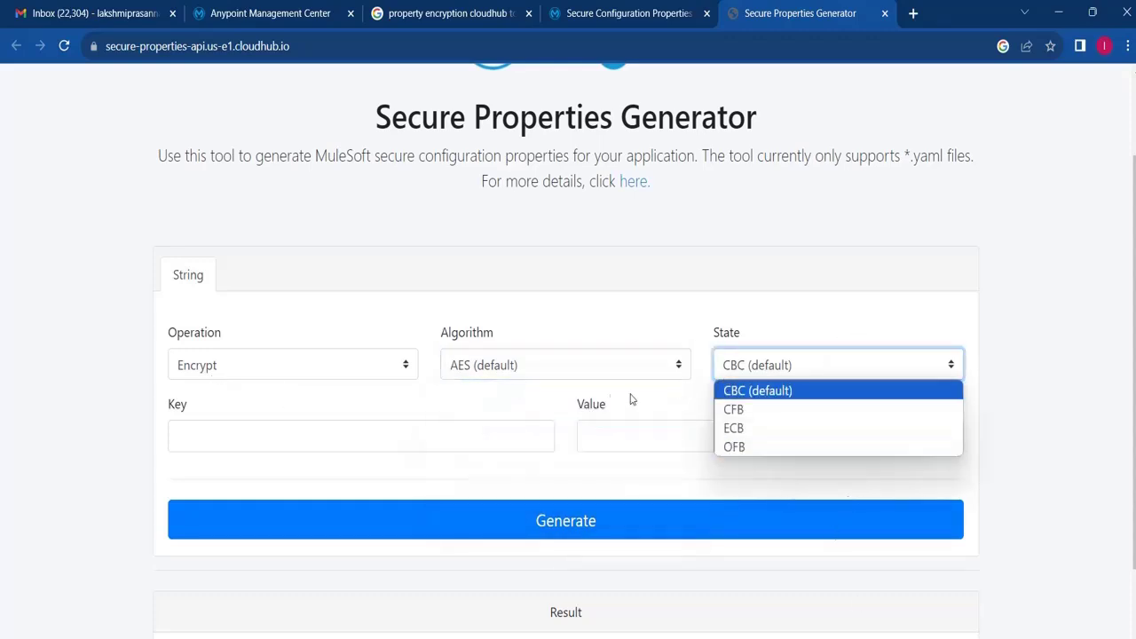
left_click(590, 369)
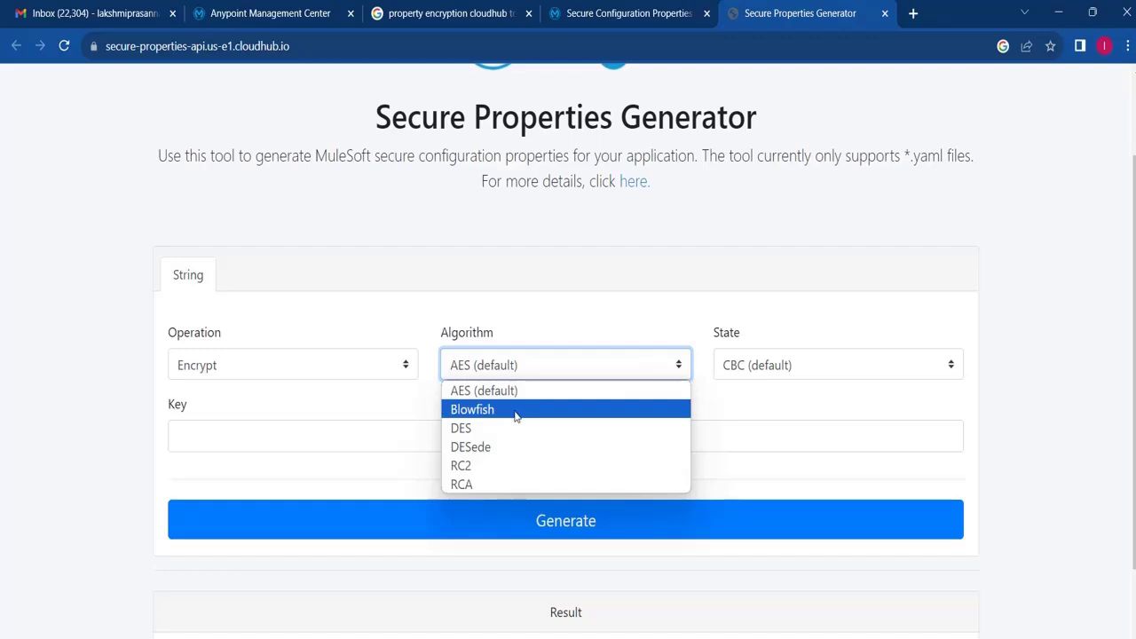
left_click(588, 326)
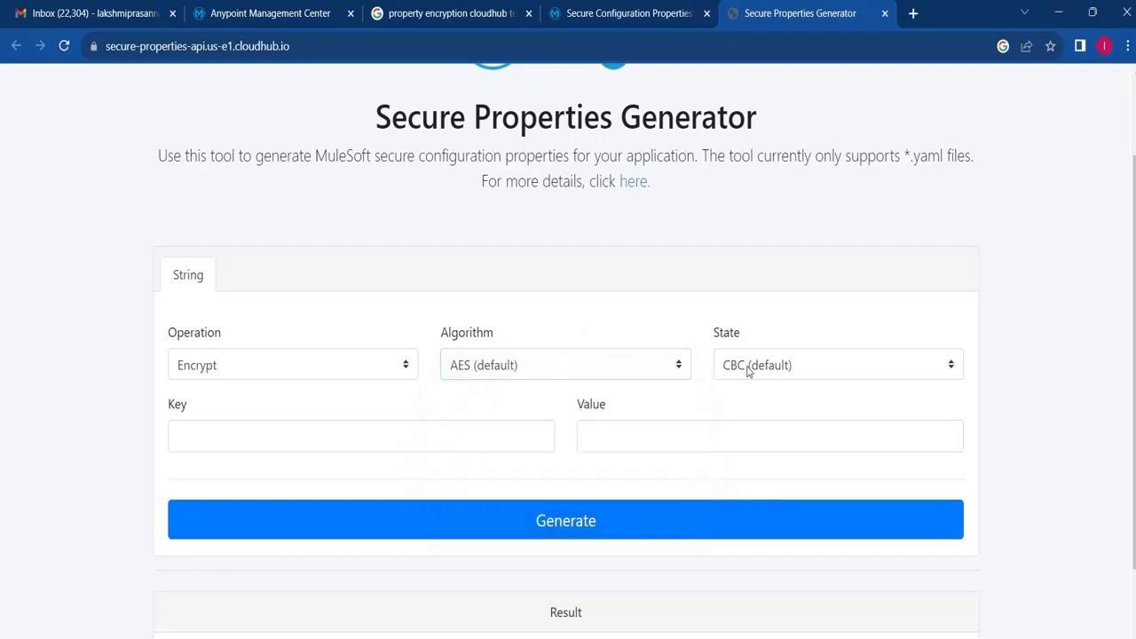
left_click(612, 321)
left_click(359, 436)
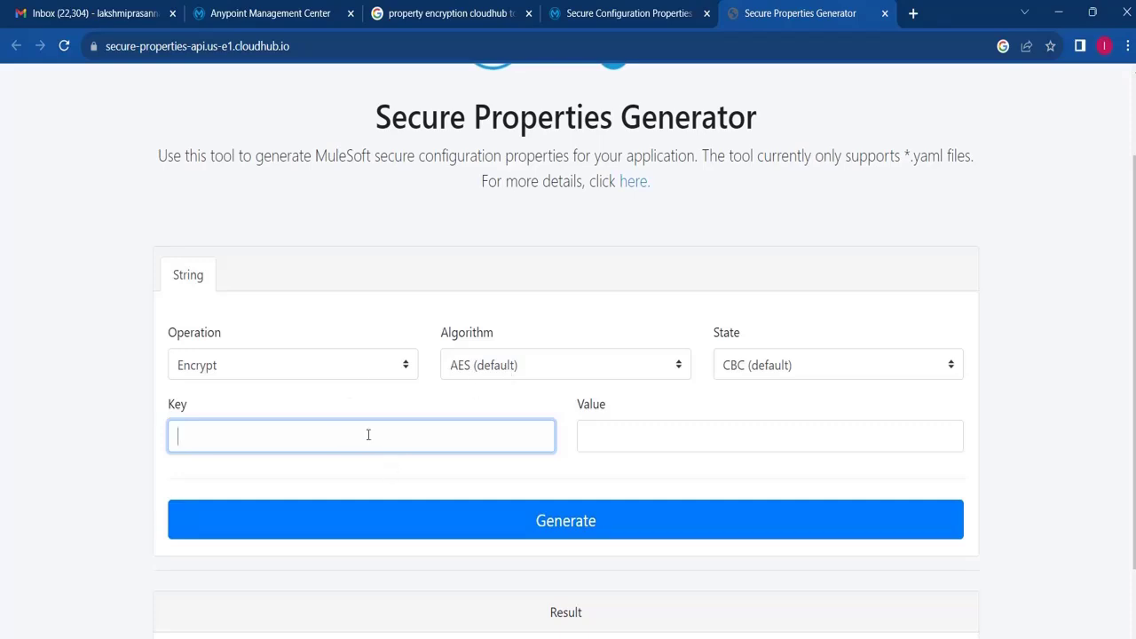
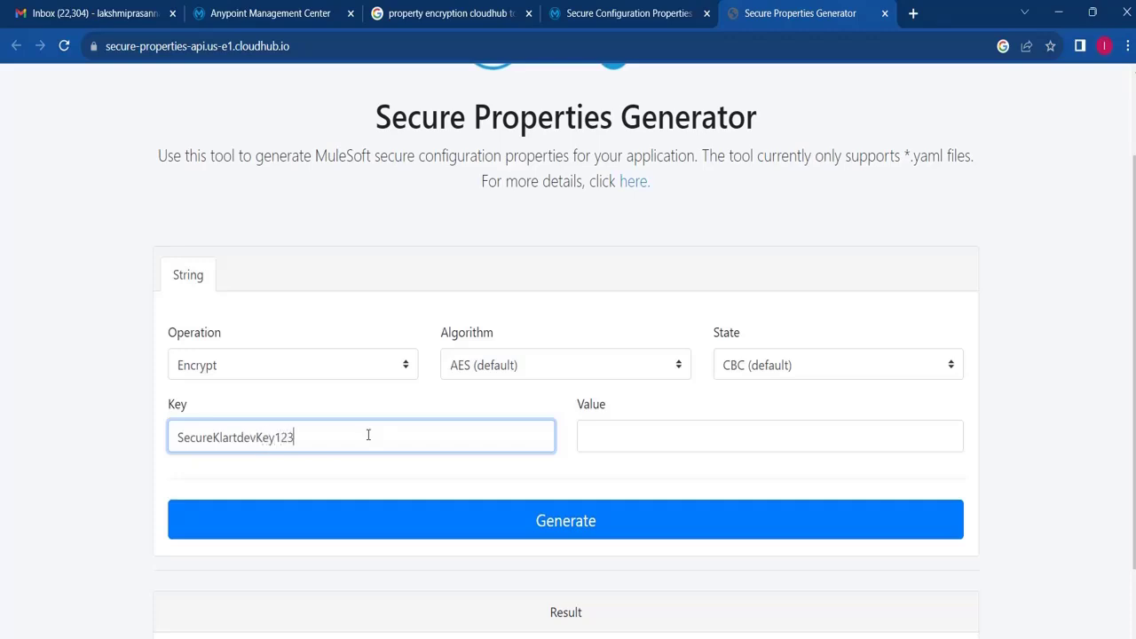
- Enter a dev encryption key in the generator's Key field and copy it
left_click_drag(311, 436, 109, 416)
key("ctrl+c")
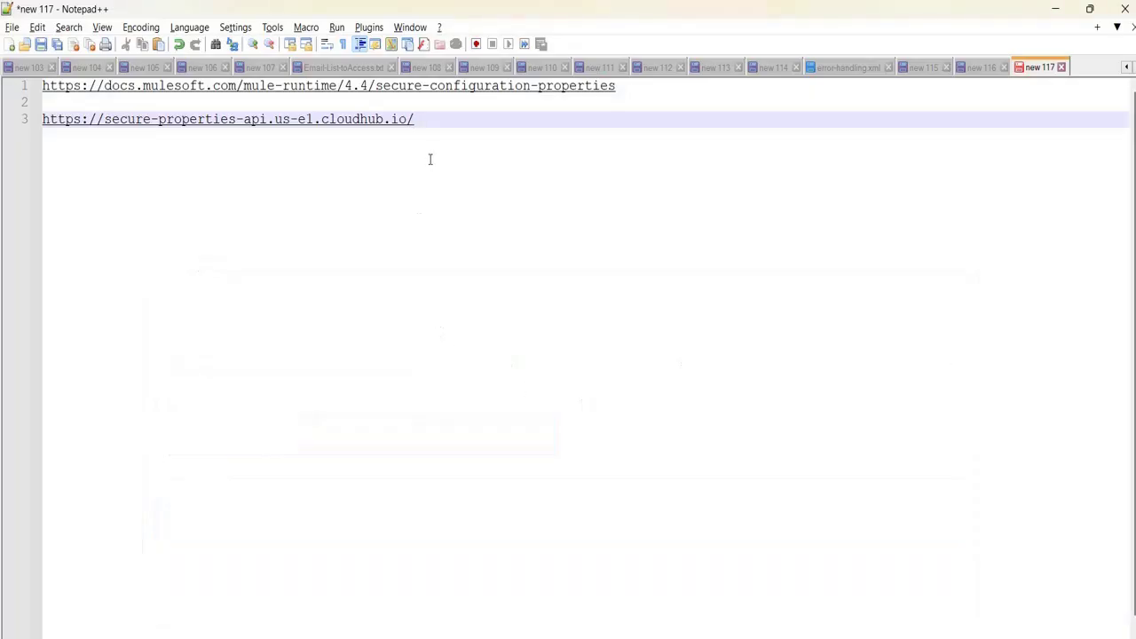
- Paste the copied key on line 5 of the notes, labelled '- dev key'
left_click(430, 159)
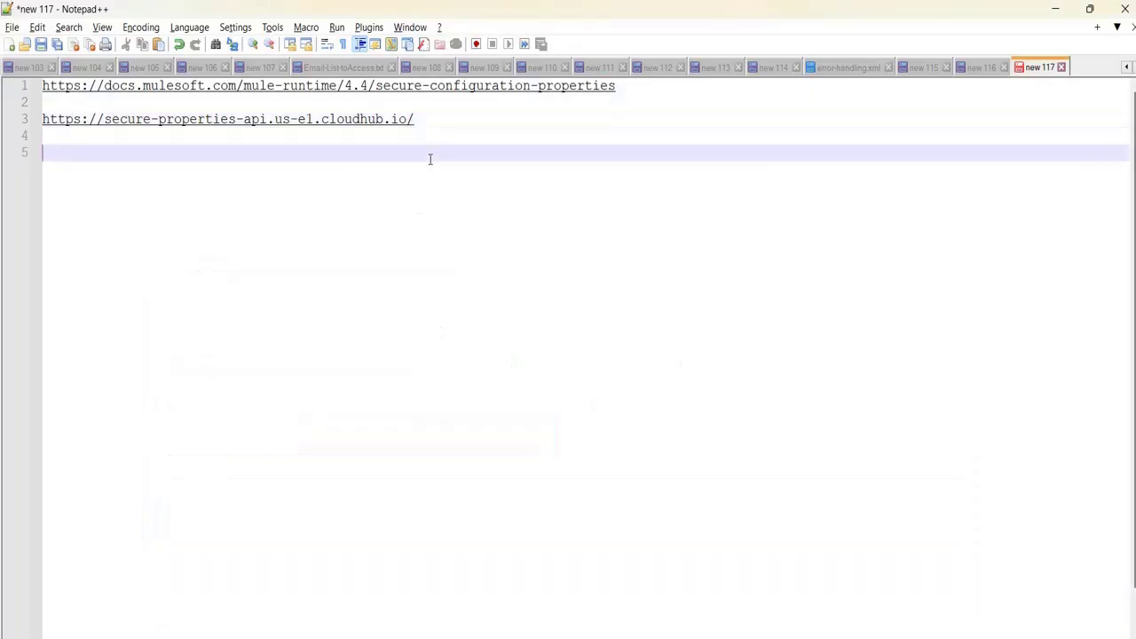
key("ctrl+v")
type("- dev key")
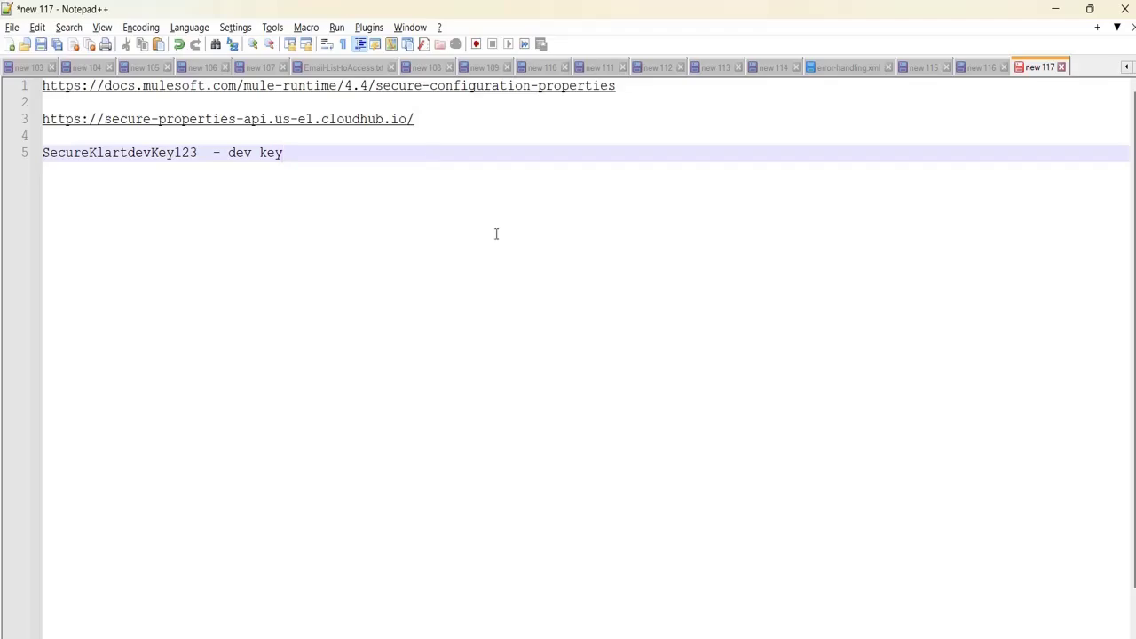
key("alt+Tab")
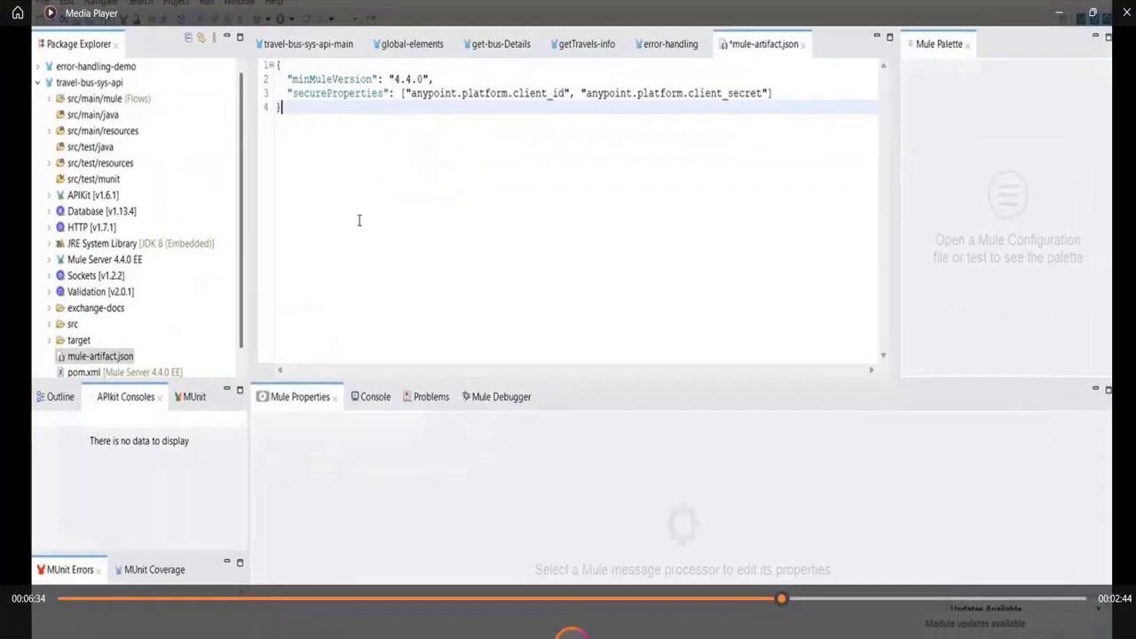
- Enter a test value and generate, which fails with 'Invalid AES key length: 20 bytes'
key("alt+Tab")
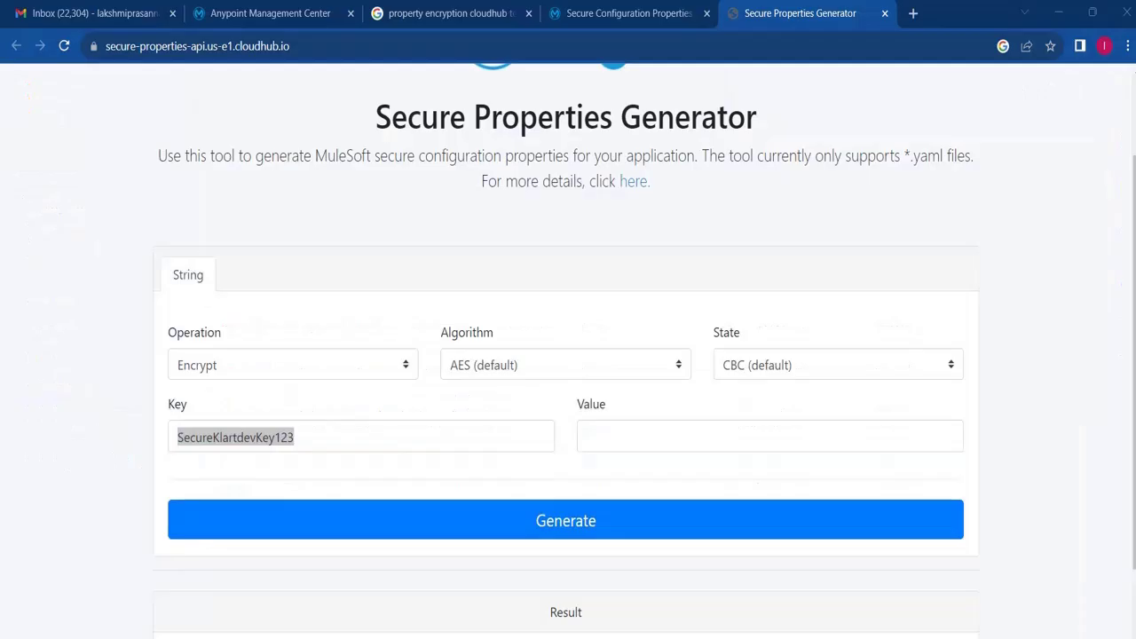
left_click(641, 425)
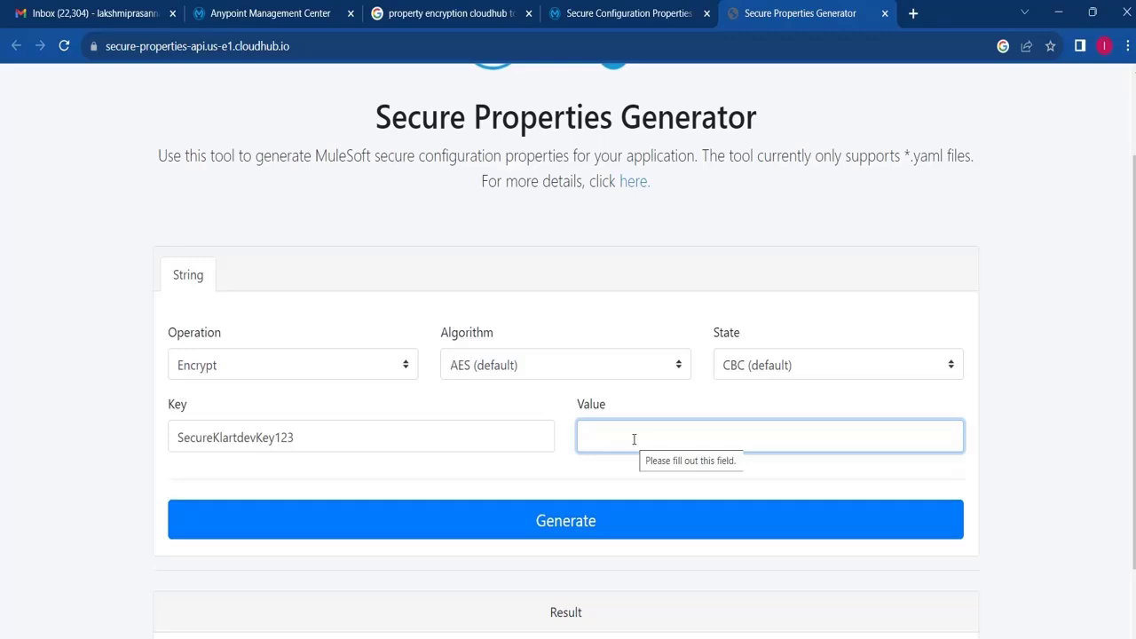
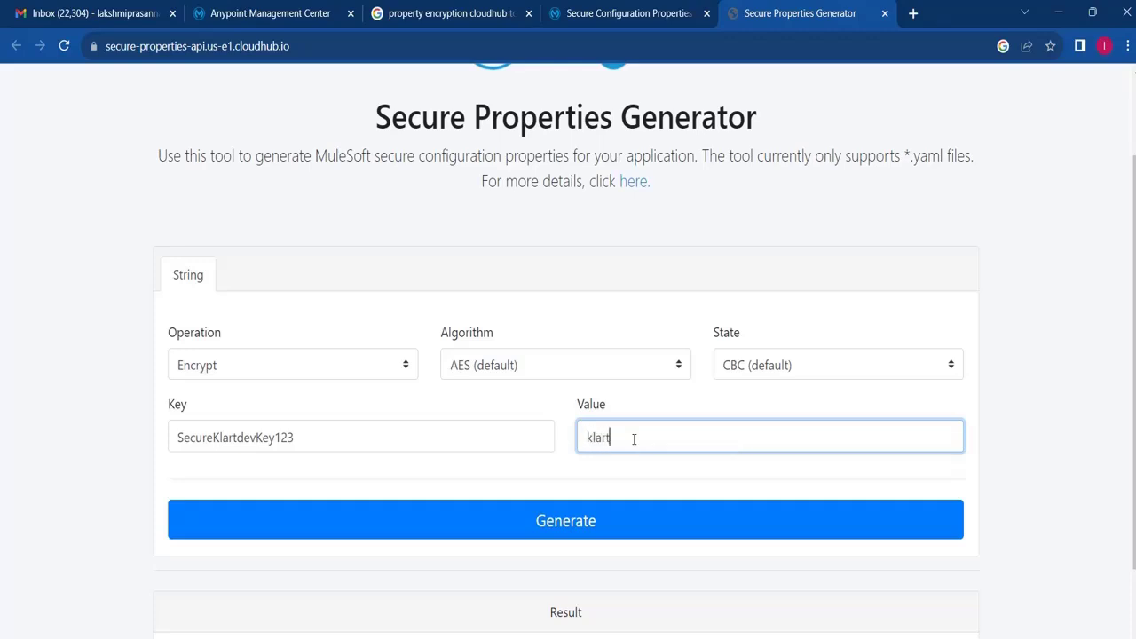
double_click(625, 438)
left_click_drag(637, 437, 582, 448)
left_click(581, 531)
left_click(582, 531)
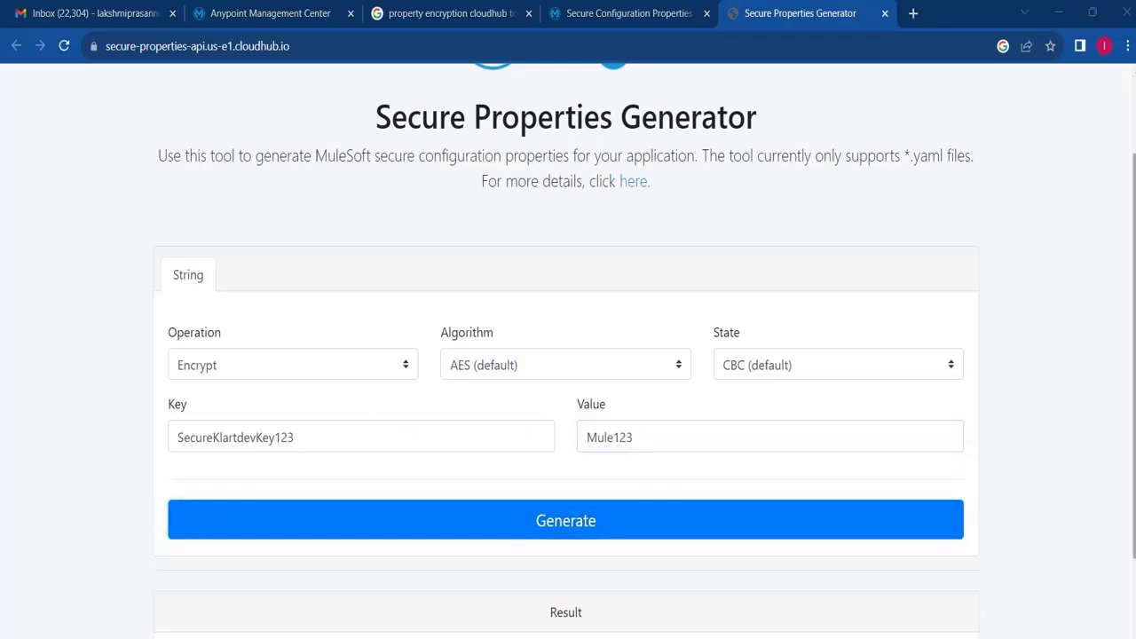
scroll(568, 355, "down", 2)
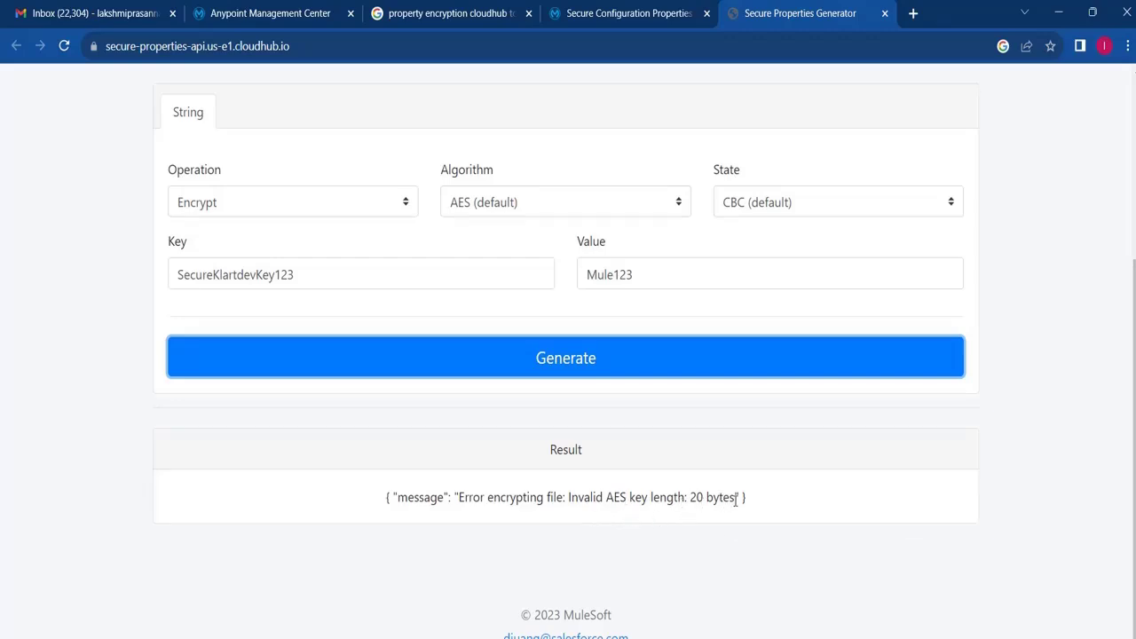
left_click(300, 276)
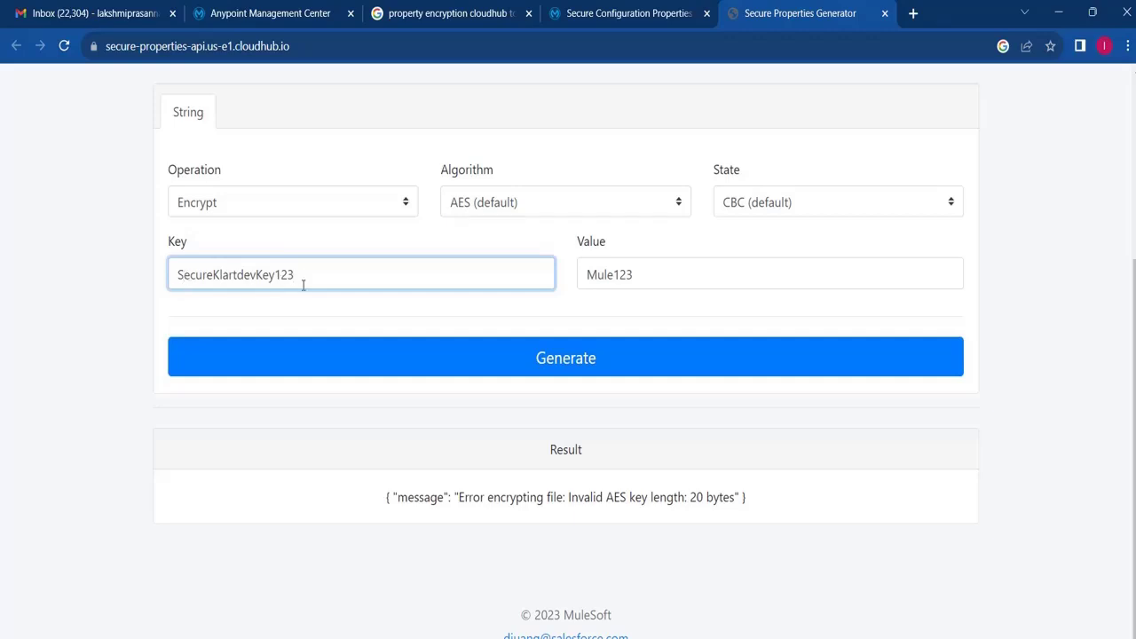
- Try different key lengths until a 16-character key encrypts the test value
key("Left")
key("Left")
key("Left")
key("Left")
key("Left")
key("Left")
key("Left")
key("Left")
key("Left")
key("Left")
key("Left")
type("45")
left_click(644, 366)
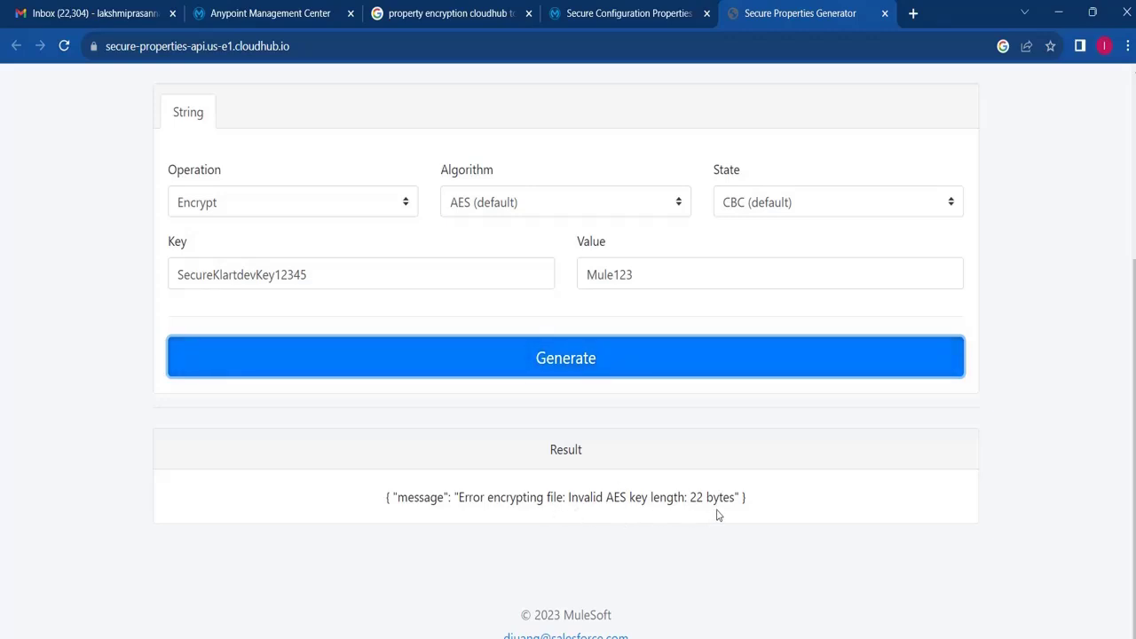
left_click_drag(413, 274, 165, 295)
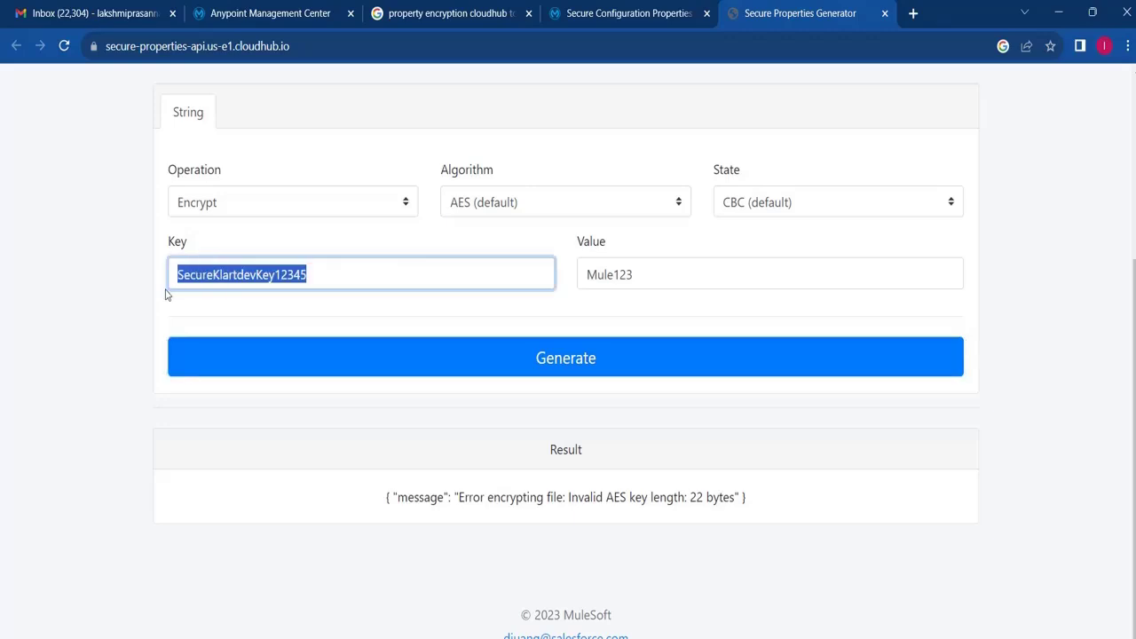
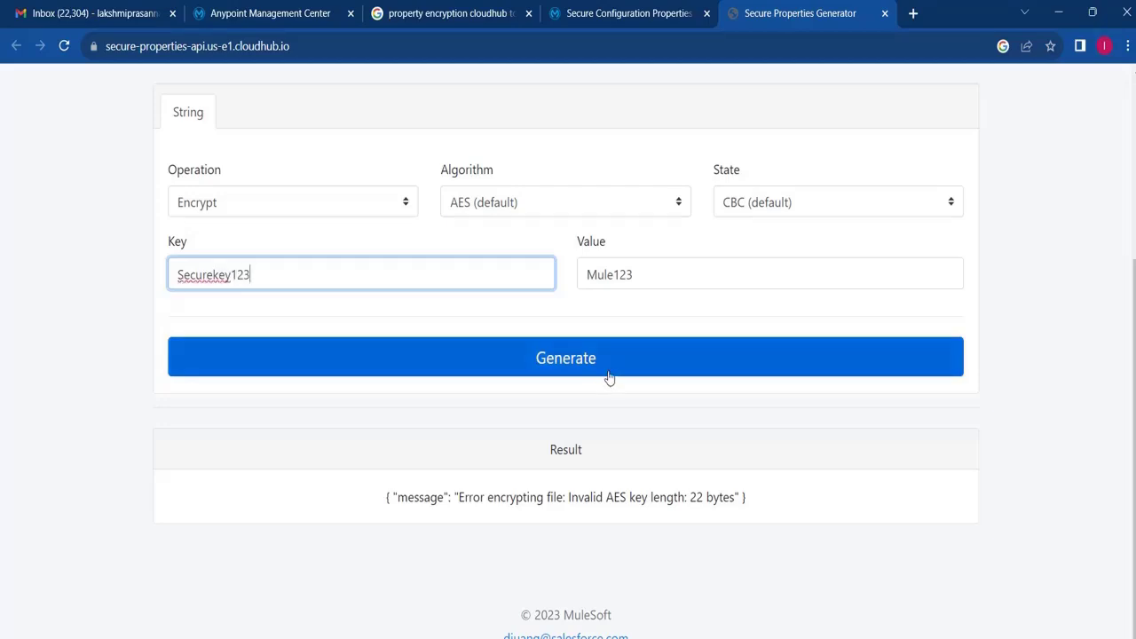
left_click(606, 370)
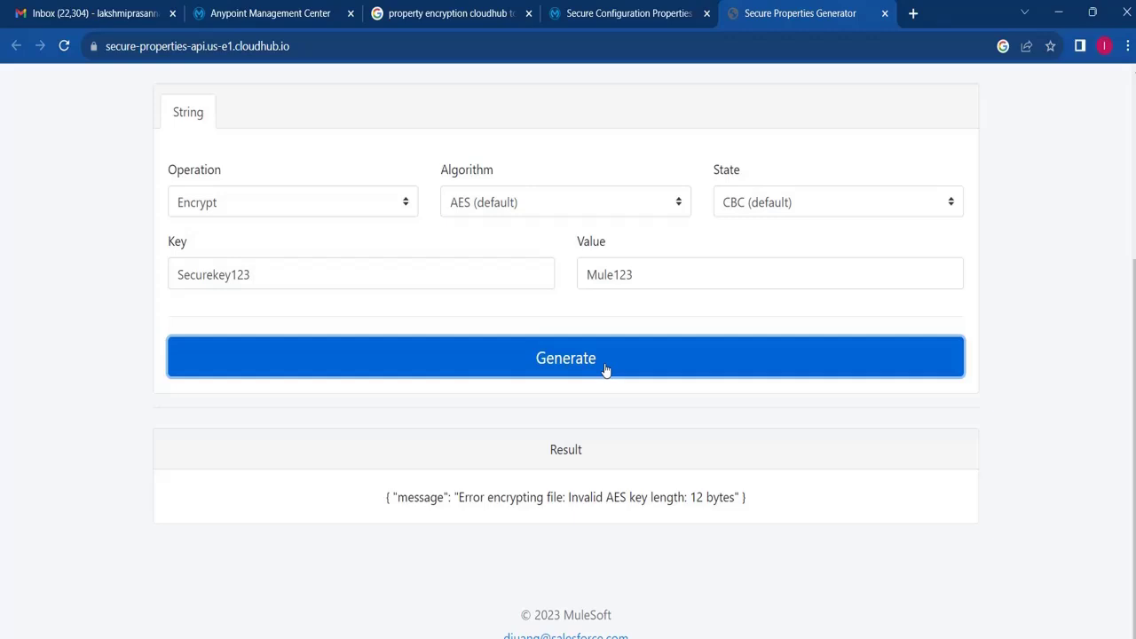
left_click(584, 457)
left_click(290, 273)
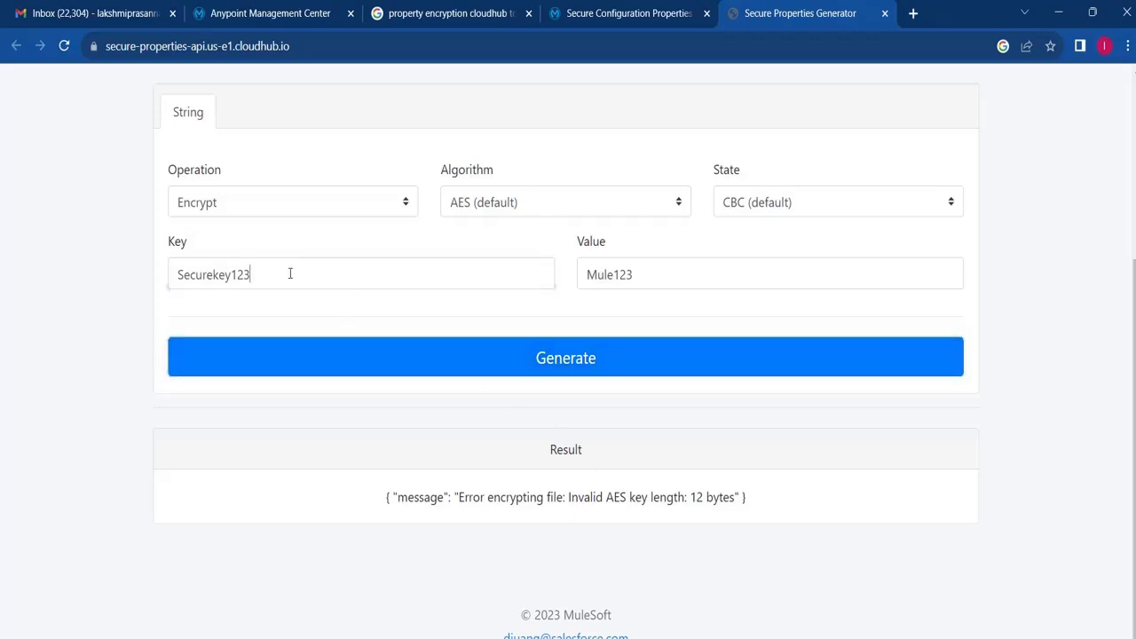
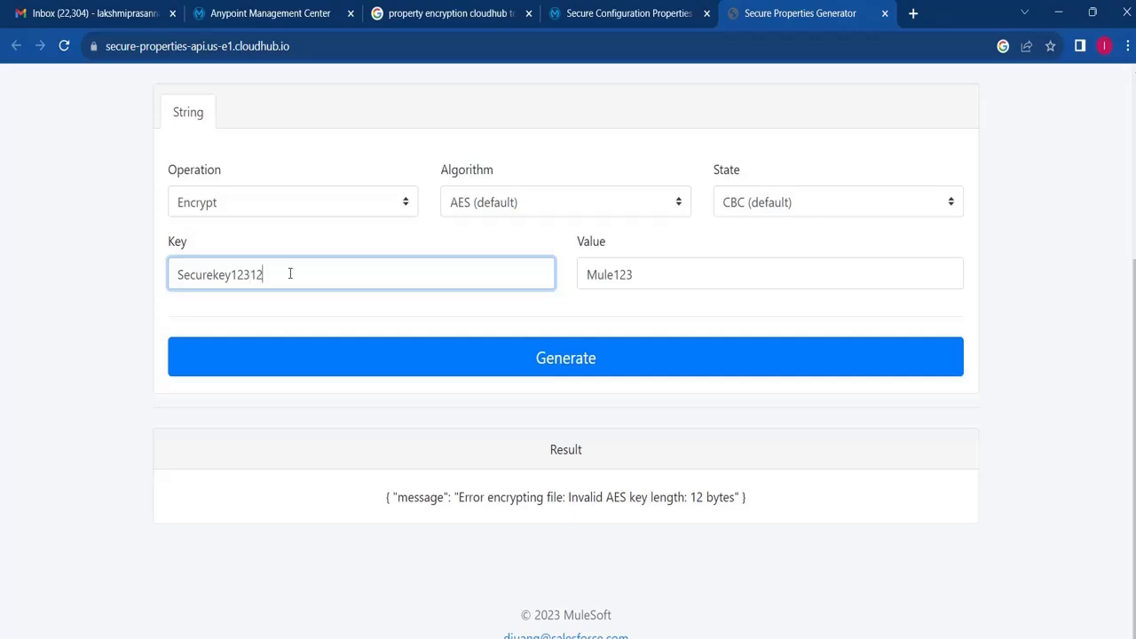
left_click(507, 363)
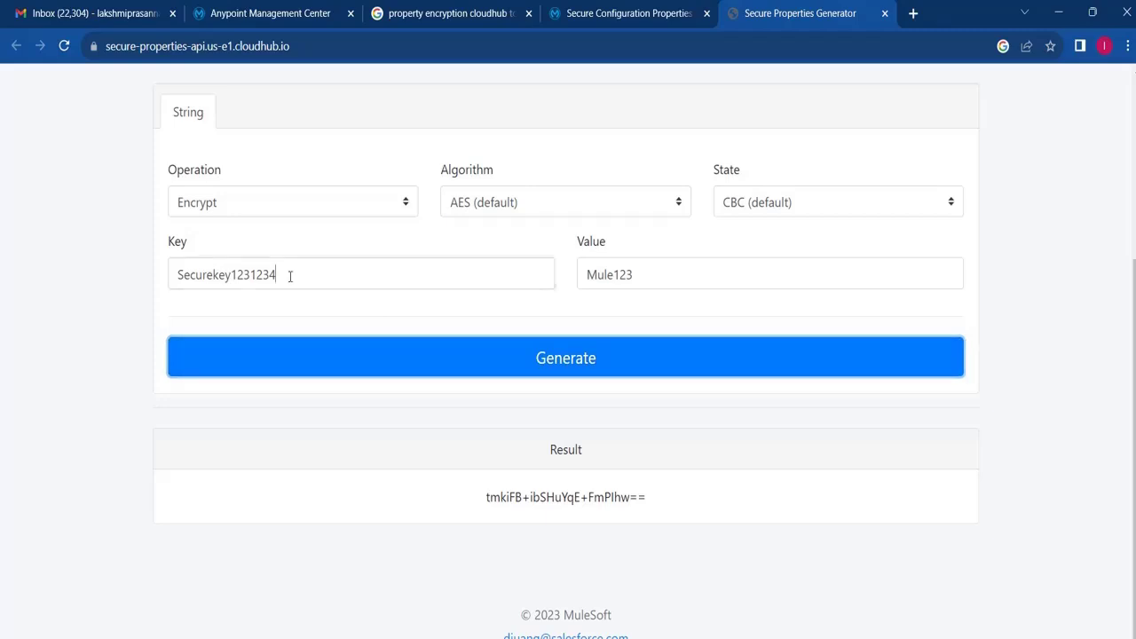
- Change the key's ending to a dev suffix and re-encrypt the test value
left_click_drag(289, 276, 142, 281)
left_click(341, 277)
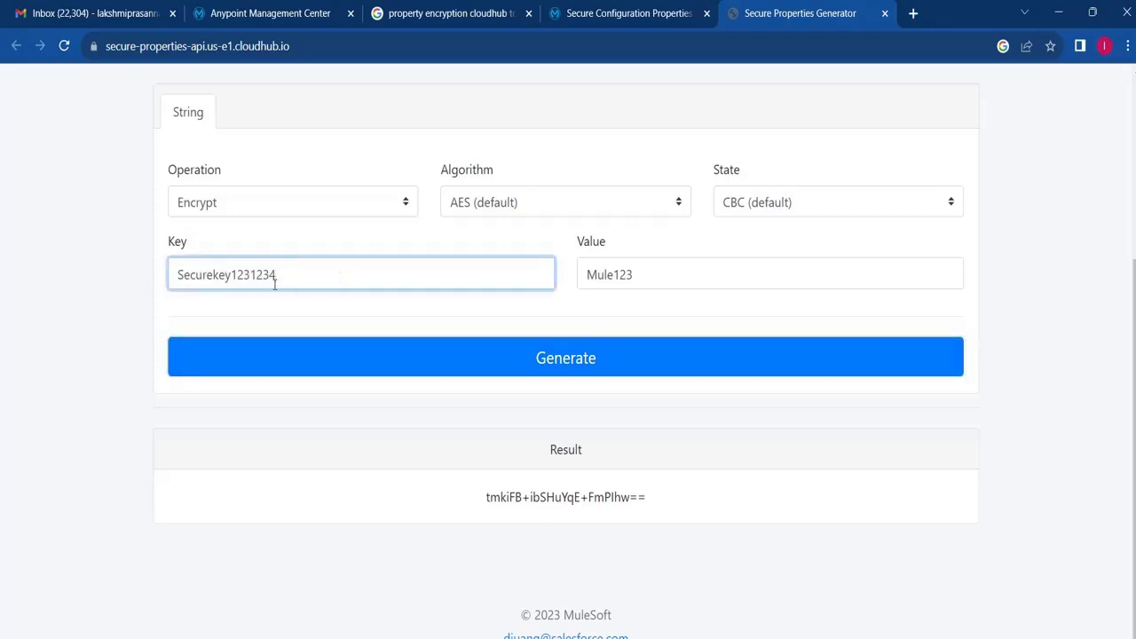
key("BackSpace")
key("BackSpace")
key("BackSpace")
key("BackSpace")
type("dev")
left_click(587, 371)
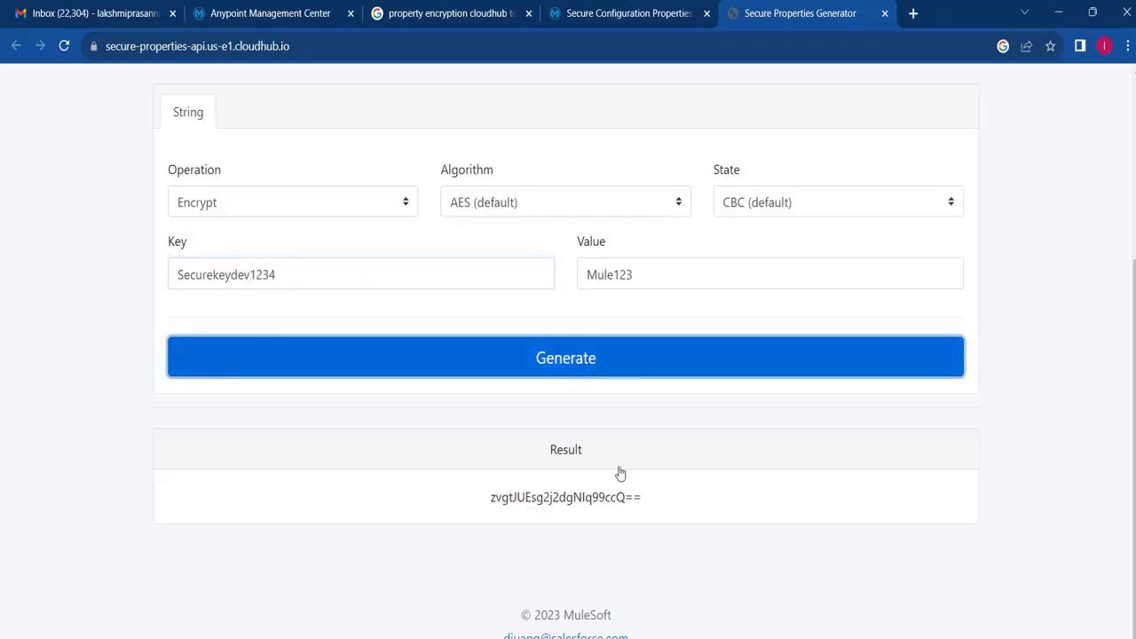
- Select the generated AES/CBC ciphertext in the Result field
left_click_drag(305, 277, 129, 264)
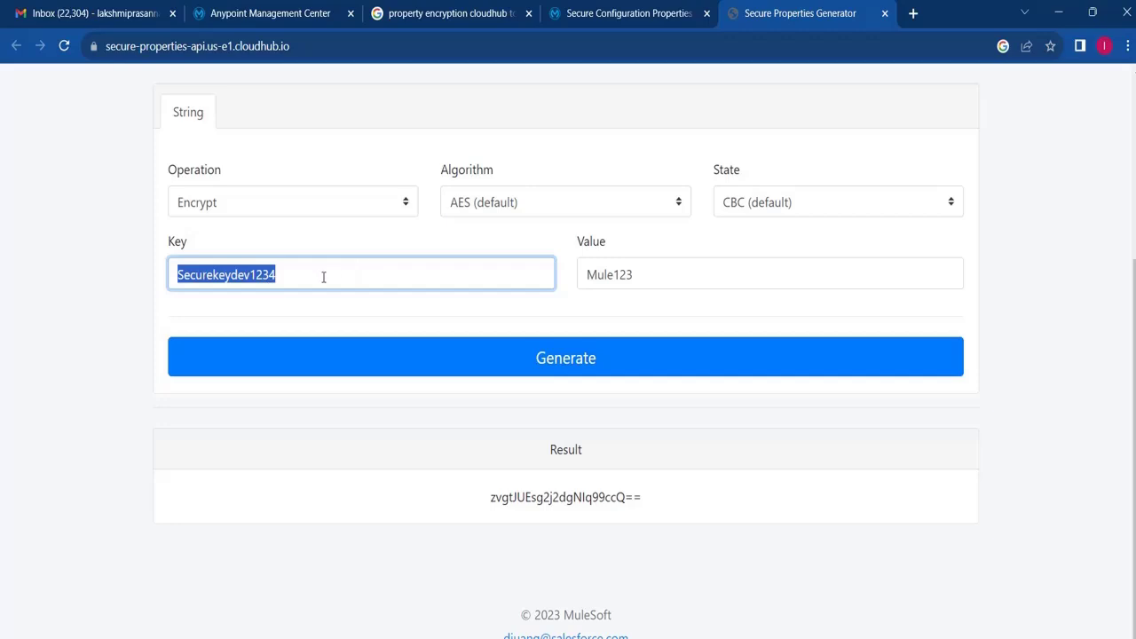
left_click_drag(311, 278, 139, 272)
left_click(325, 270)
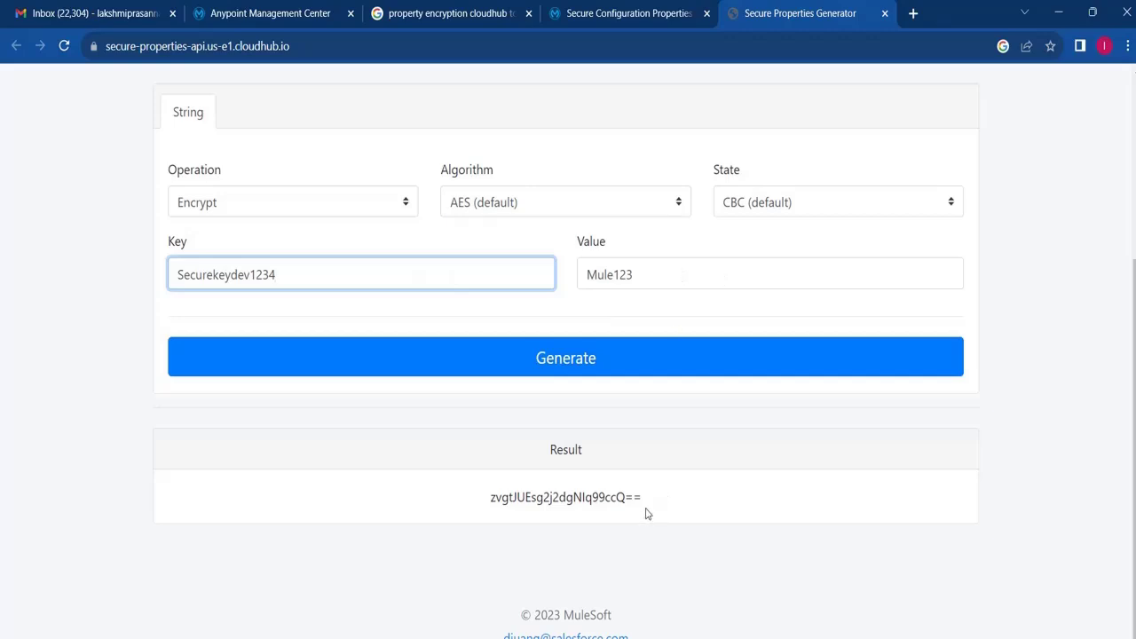
left_click_drag(649, 497, 491, 499)
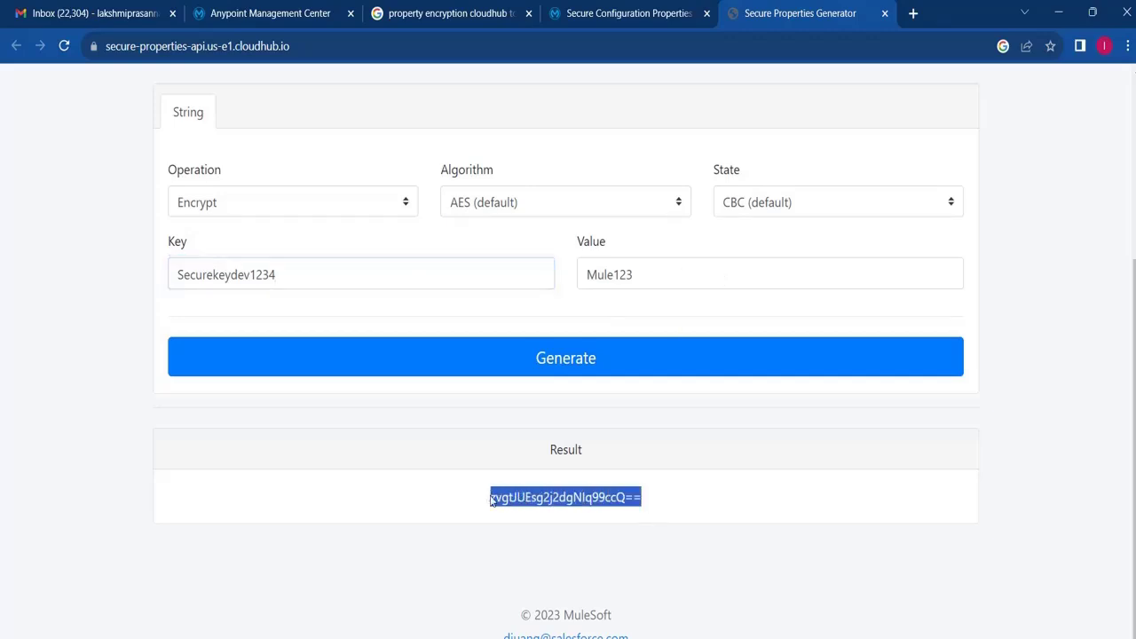
key("alt+Tab")
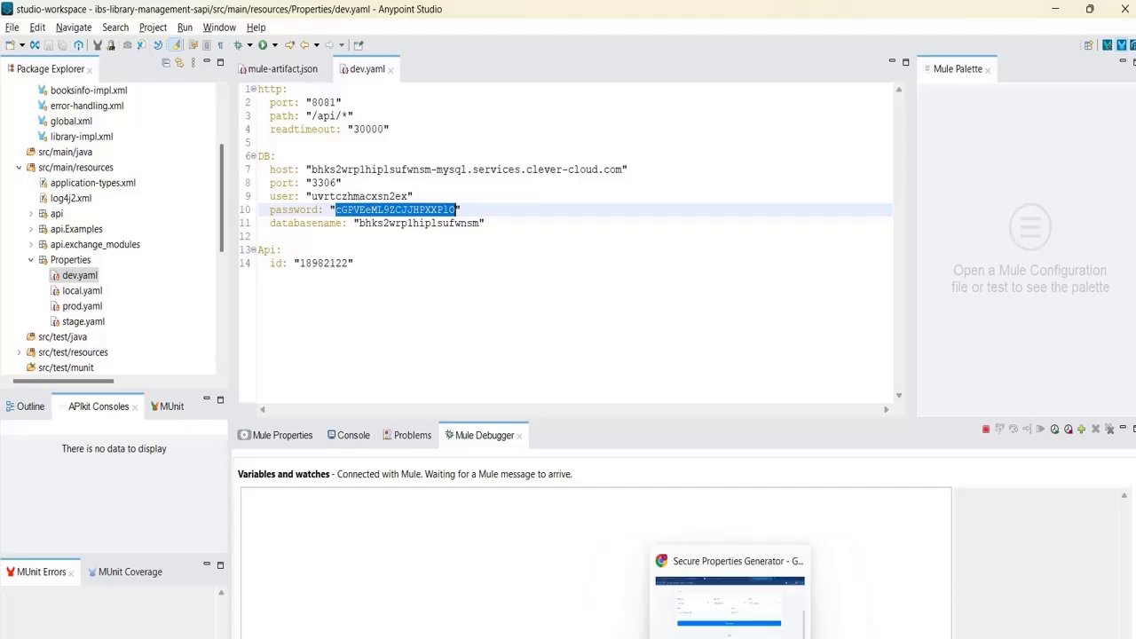
left_click(701, 604)
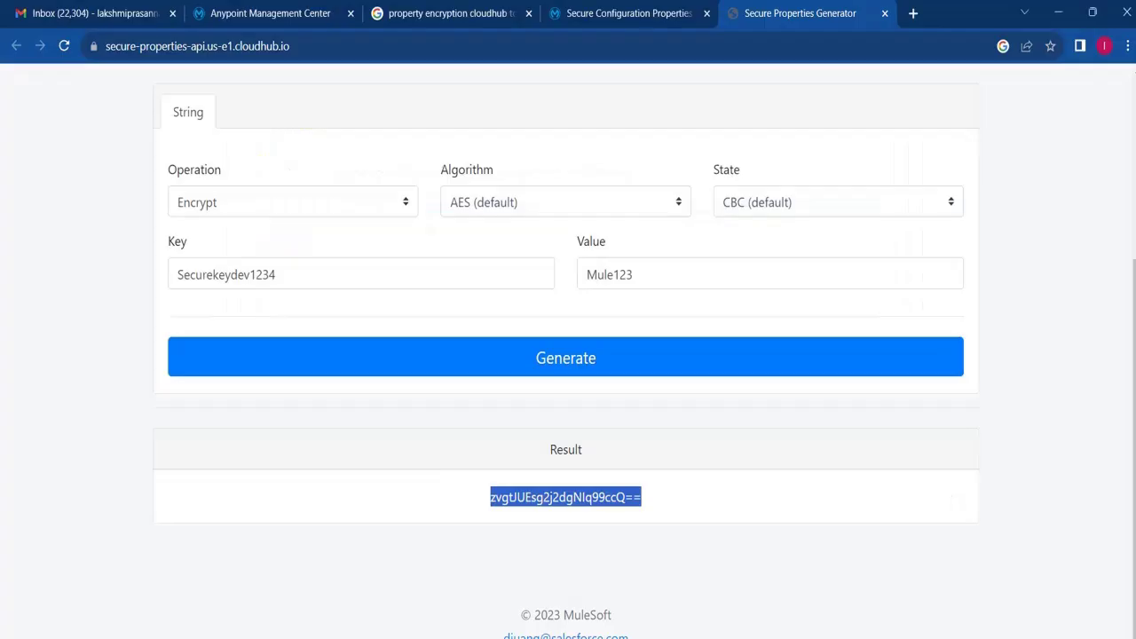
left_click(662, 523)
left_click_drag(662, 504, 452, 515)
key("ctrl+c")
- Decrypt the pasted ciphertext to confirm it returns the original test value
left_click(409, 205)
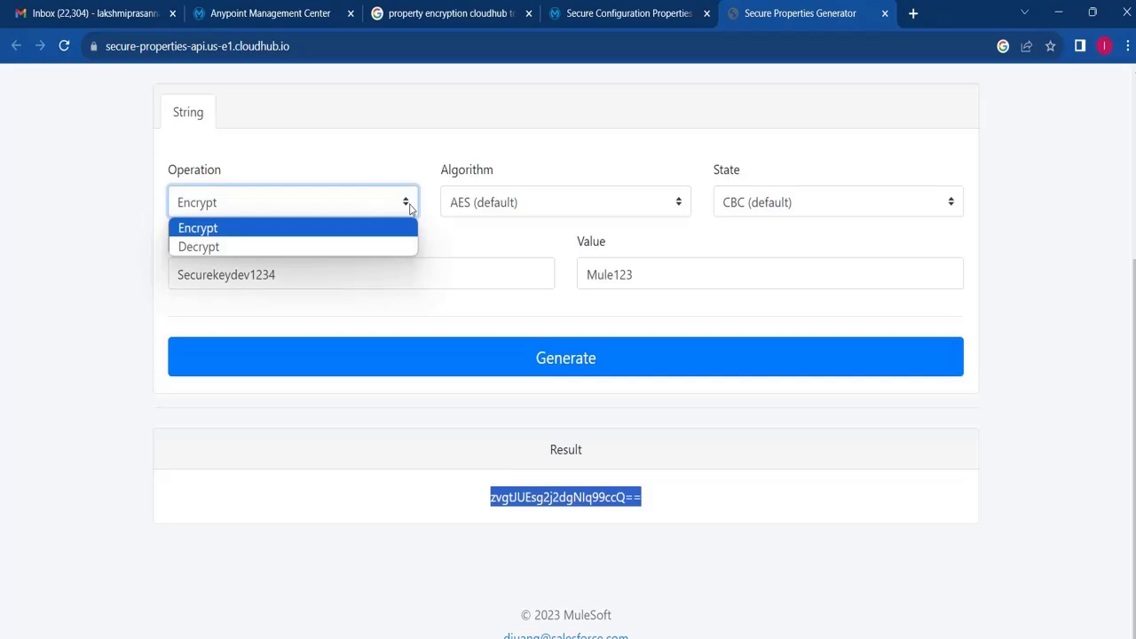
left_click(246, 246)
left_click_drag(690, 262, 520, 257)
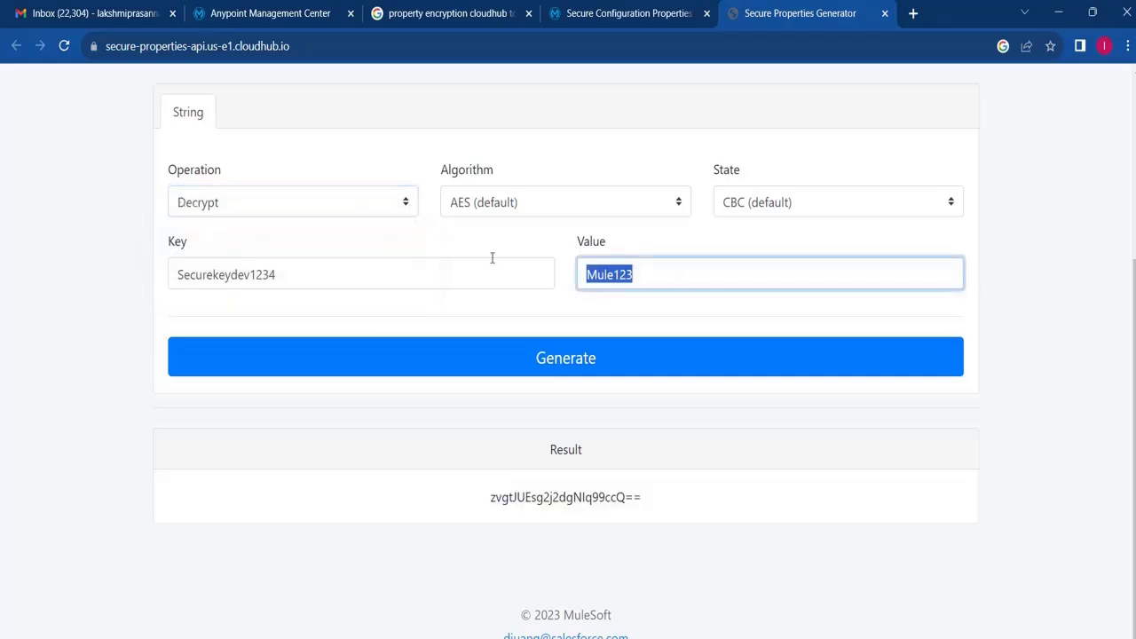
key("ctrl+v")
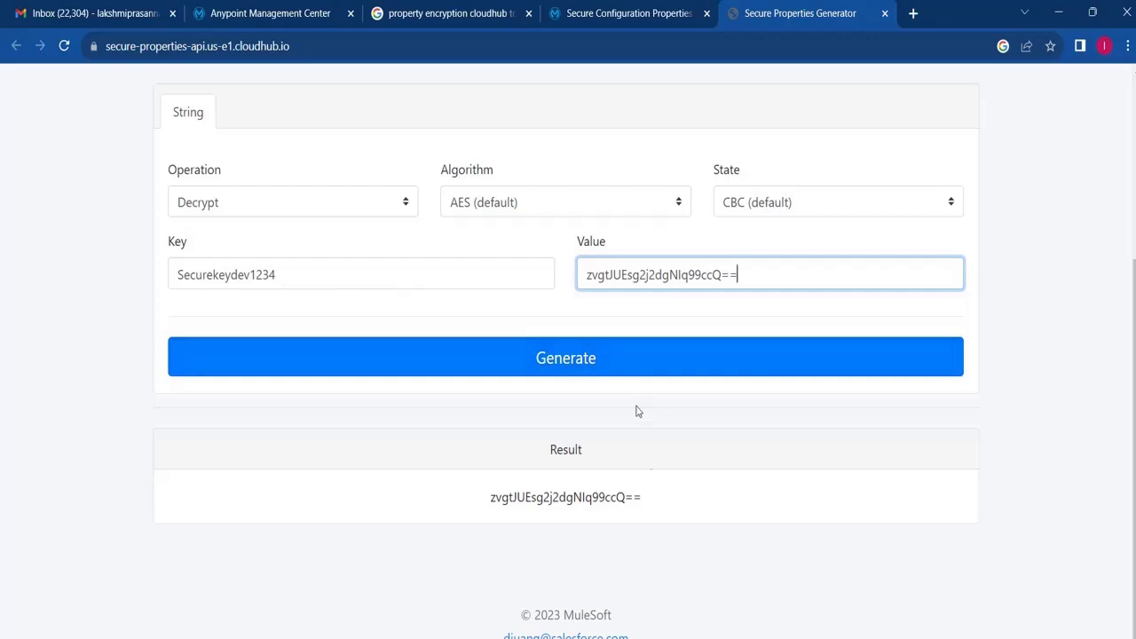
left_click(607, 370)
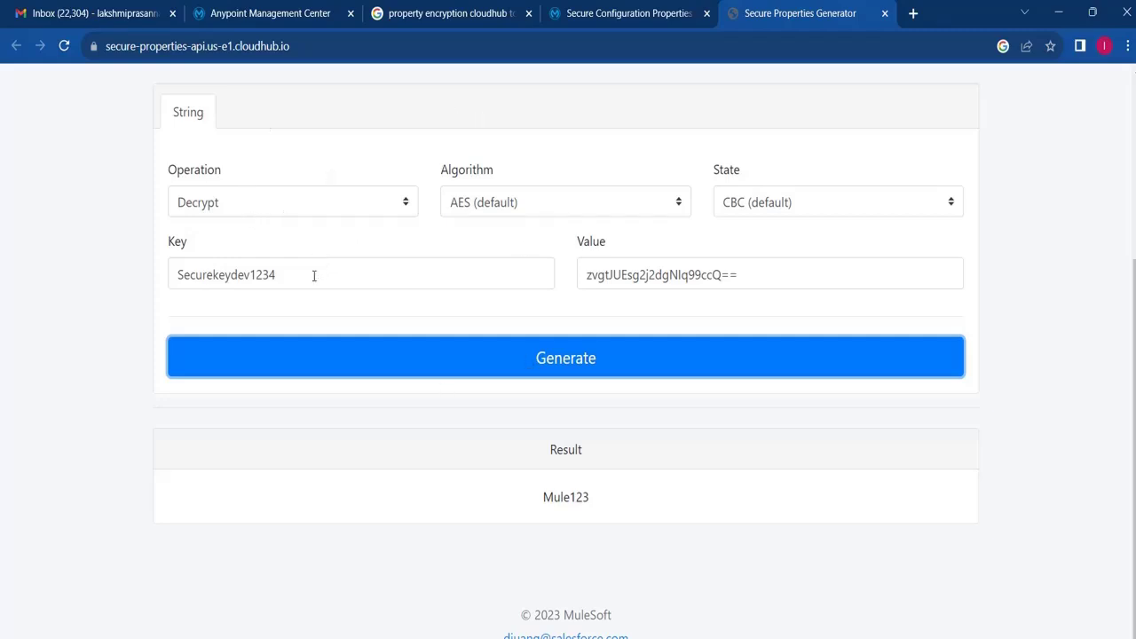
left_click_drag(315, 274, 163, 270)
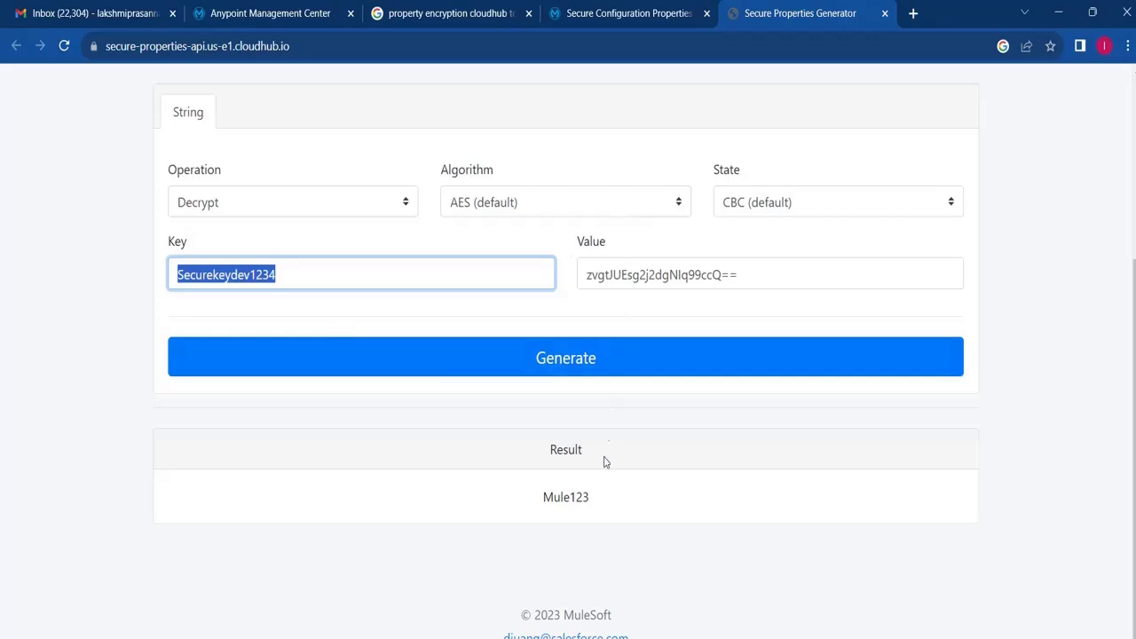
left_click(364, 277)
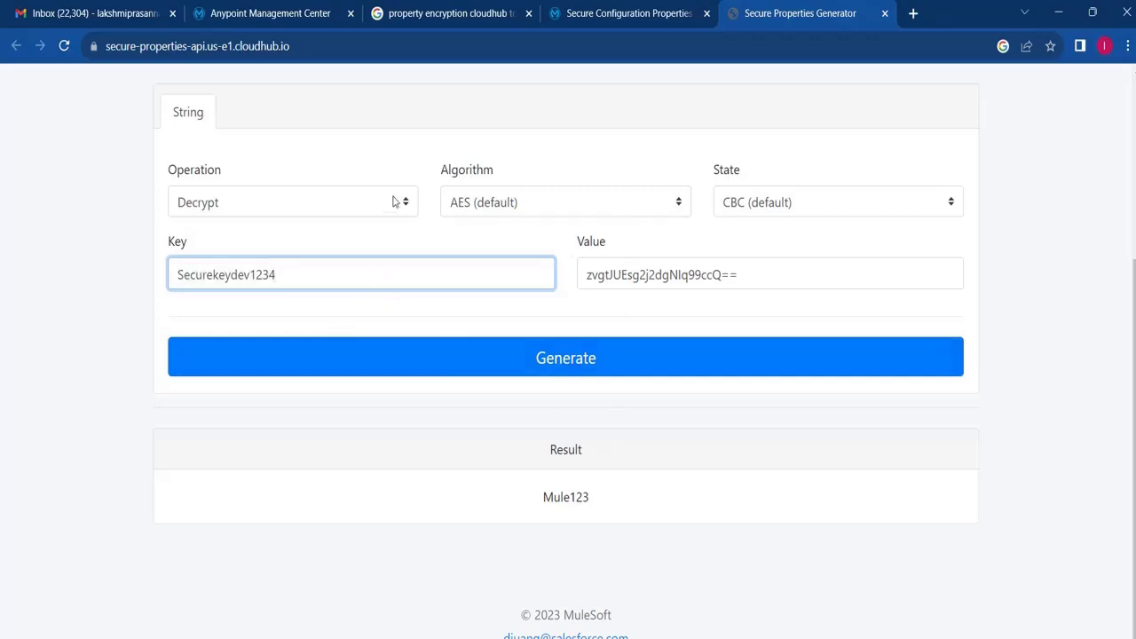
- Set Operation back to Encrypt and empty the Value field
left_click(321, 211)
left_click(254, 224)
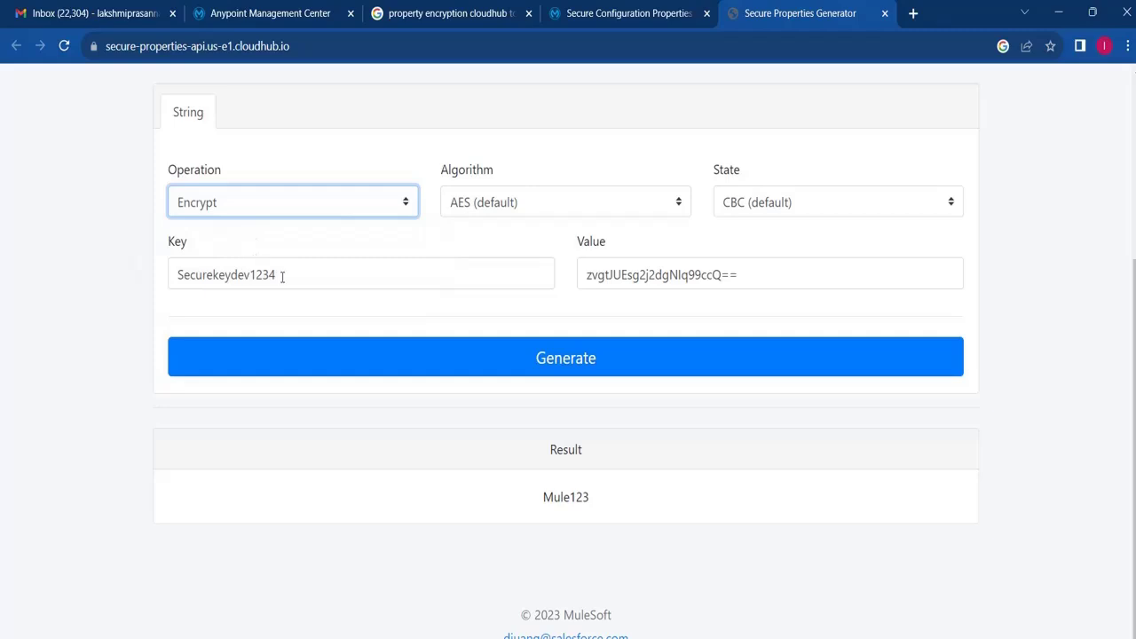
left_click_drag(285, 278, 107, 297)
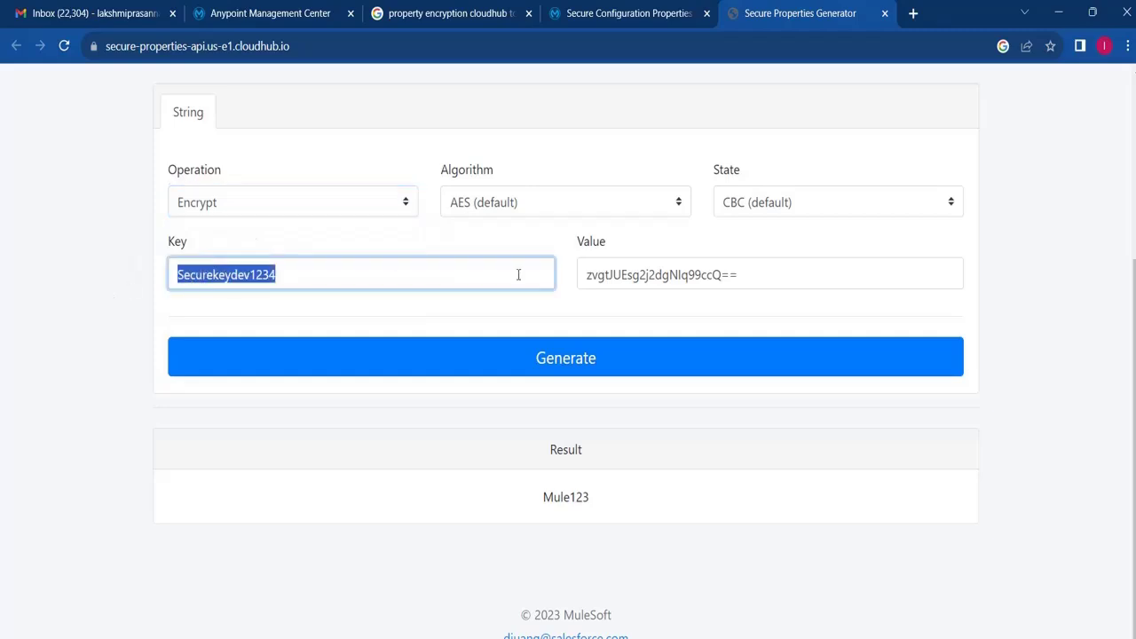
left_click(721, 277)
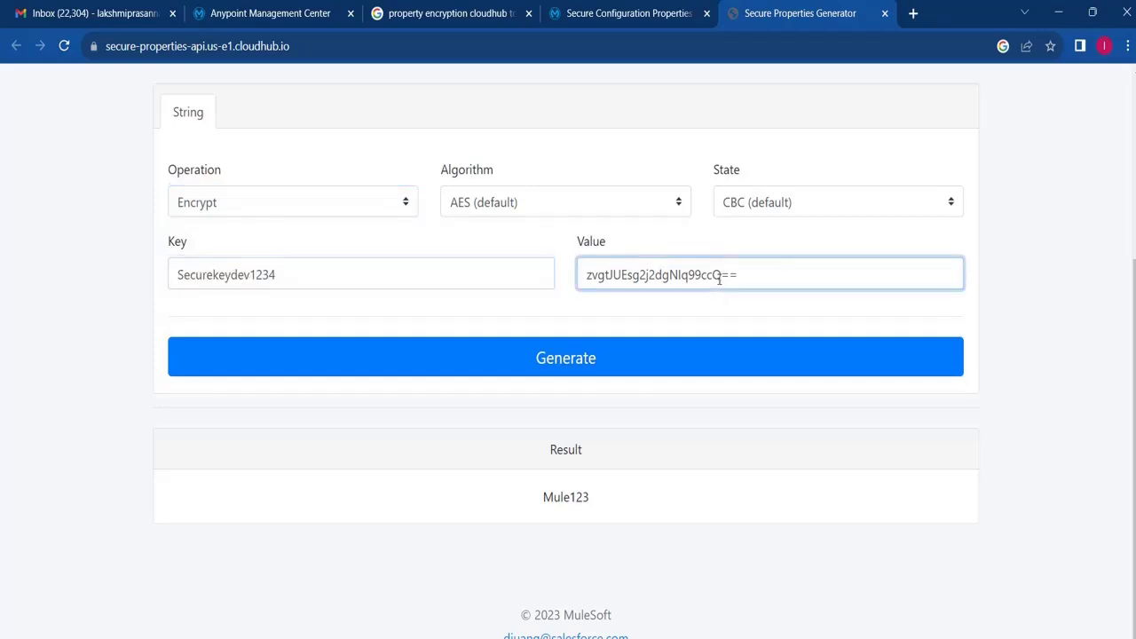
key("ctrl+a")
key("BackSpace")
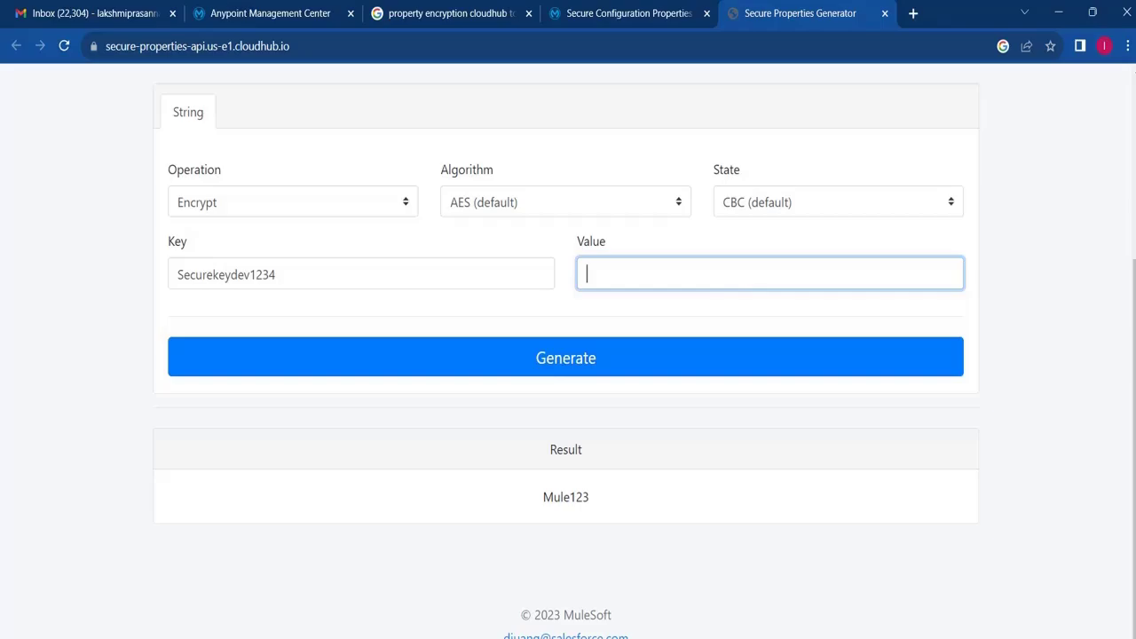
key("alt+Tab")
- Encrypt the database password from line 10 of dev.yaml and select the resulting ciphertext
left_click(417, 279)
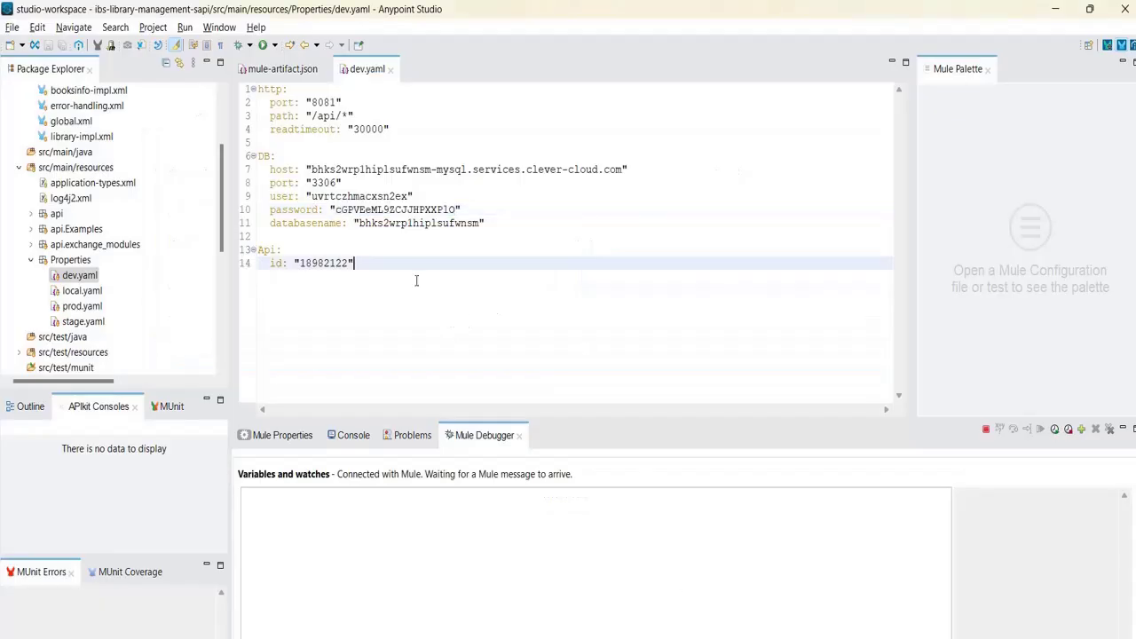
left_click_drag(335, 210, 457, 211)
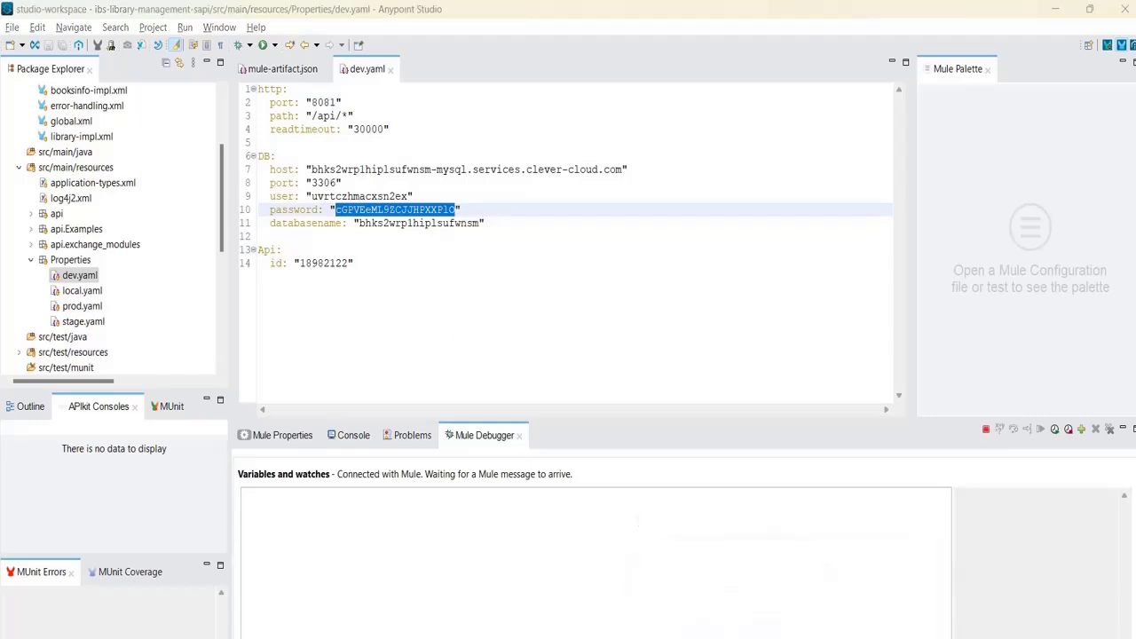
key("alt+Tab")
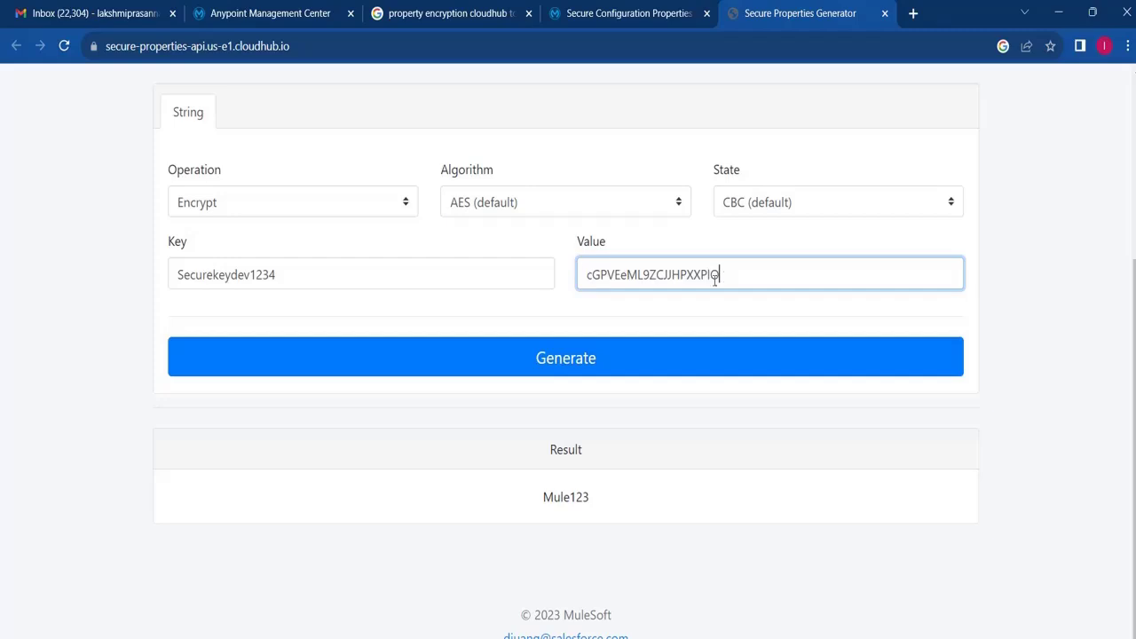
left_click(626, 361)
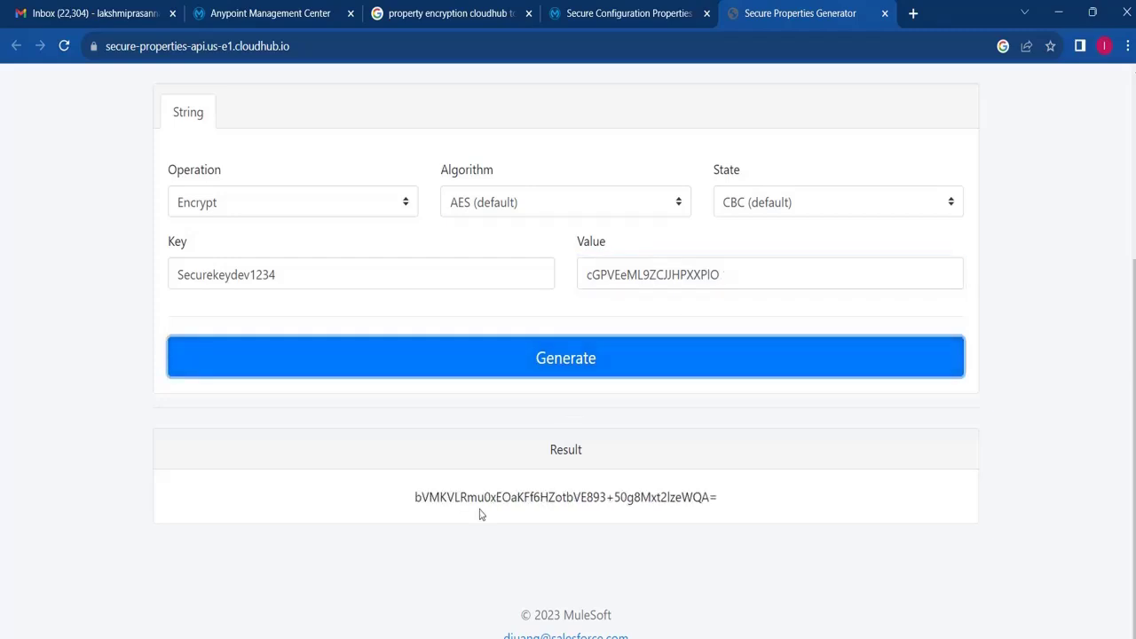
left_click_drag(720, 500, 417, 486)
key("ctrl+c")
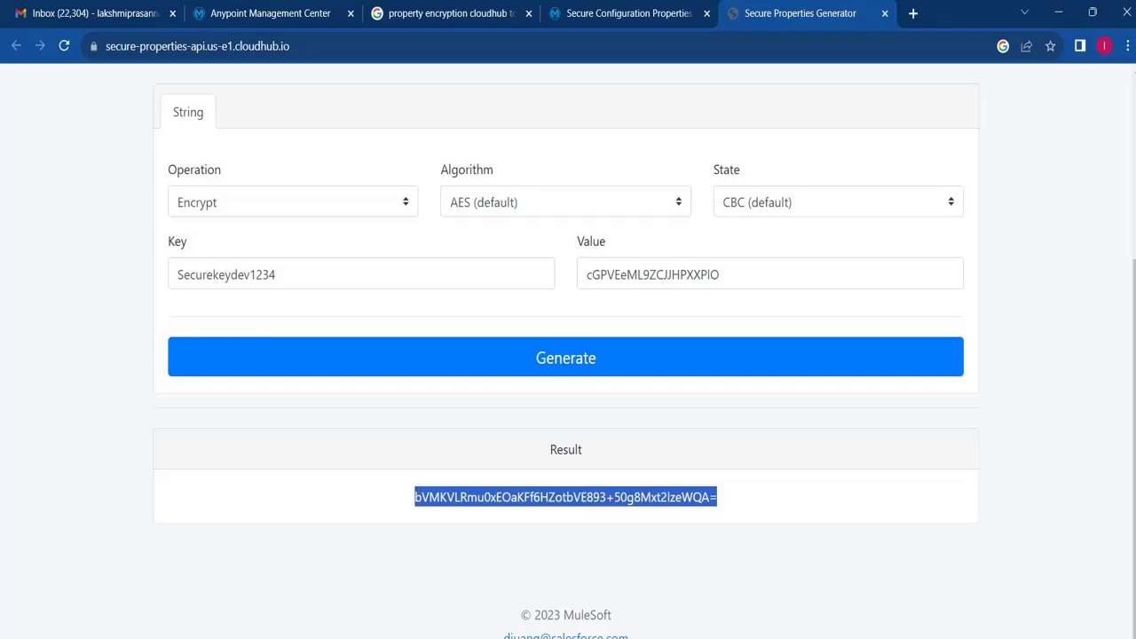
key("alt+Tab")
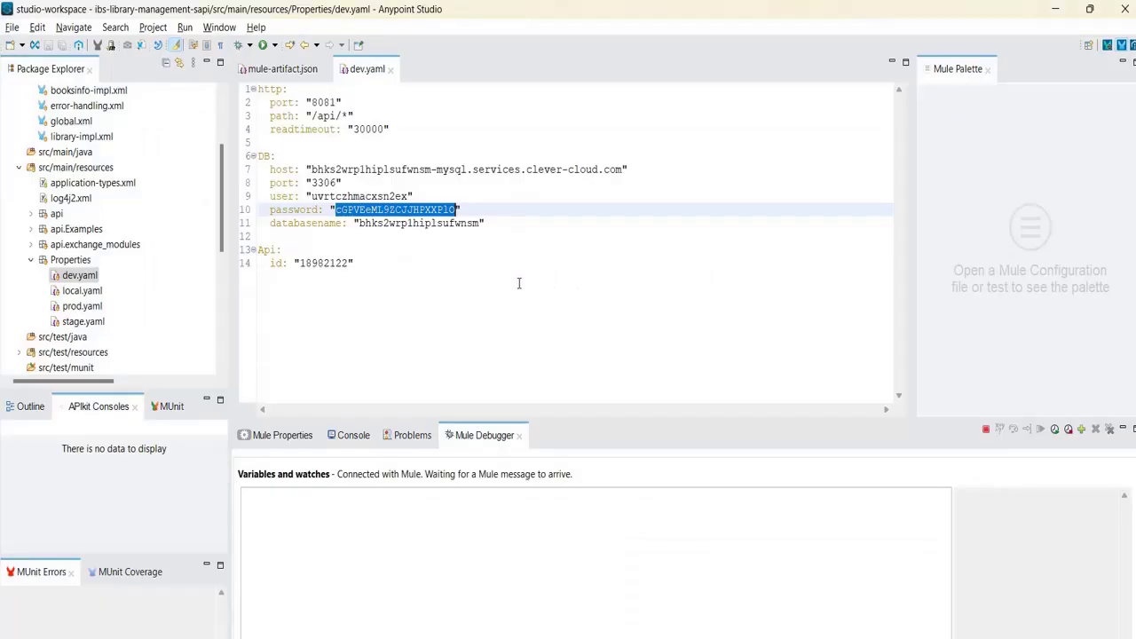
- Replace dev.yaml's line-10 password with the ciphertext wrapped in ![…]
type("!")
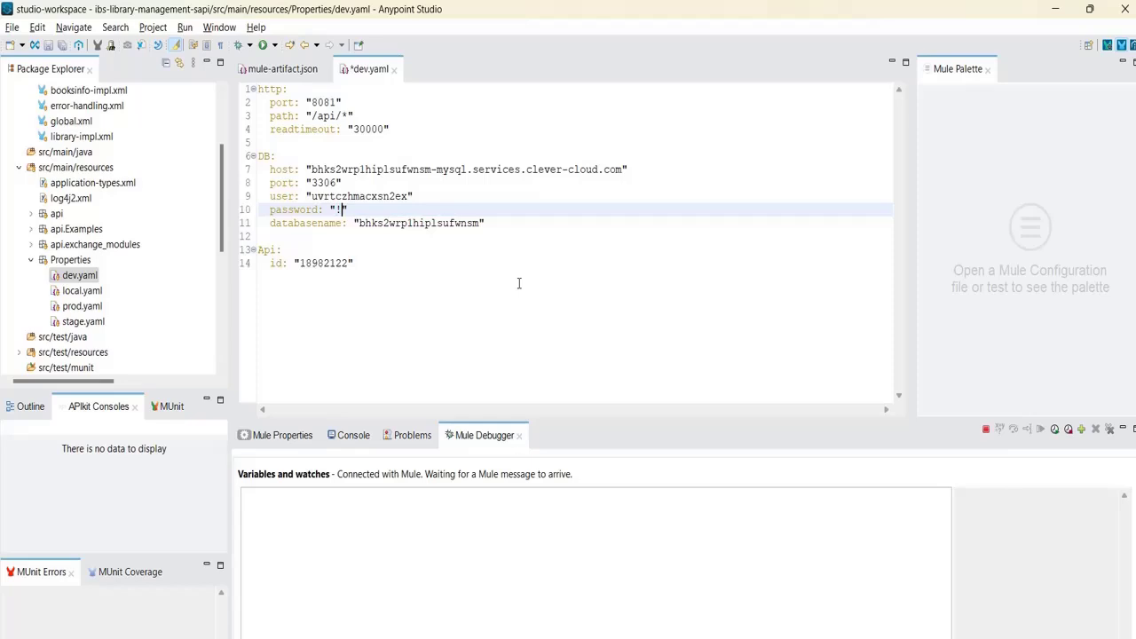
type("[]")
key("Left")
key("ctrl+v")
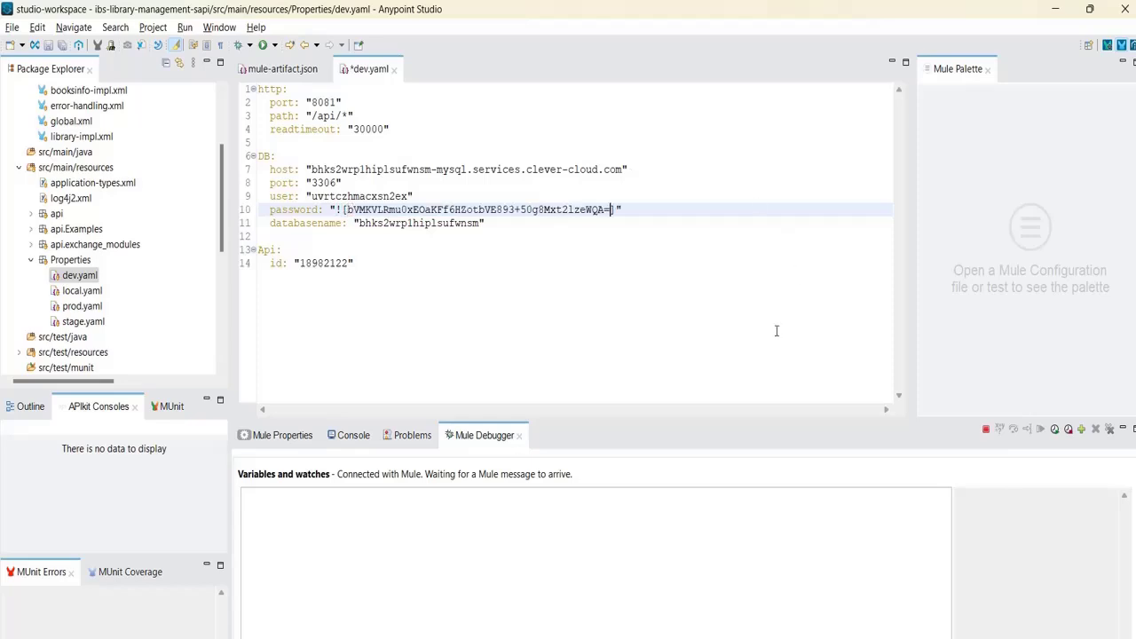
left_click(714, 291)
key("alt+Tab")
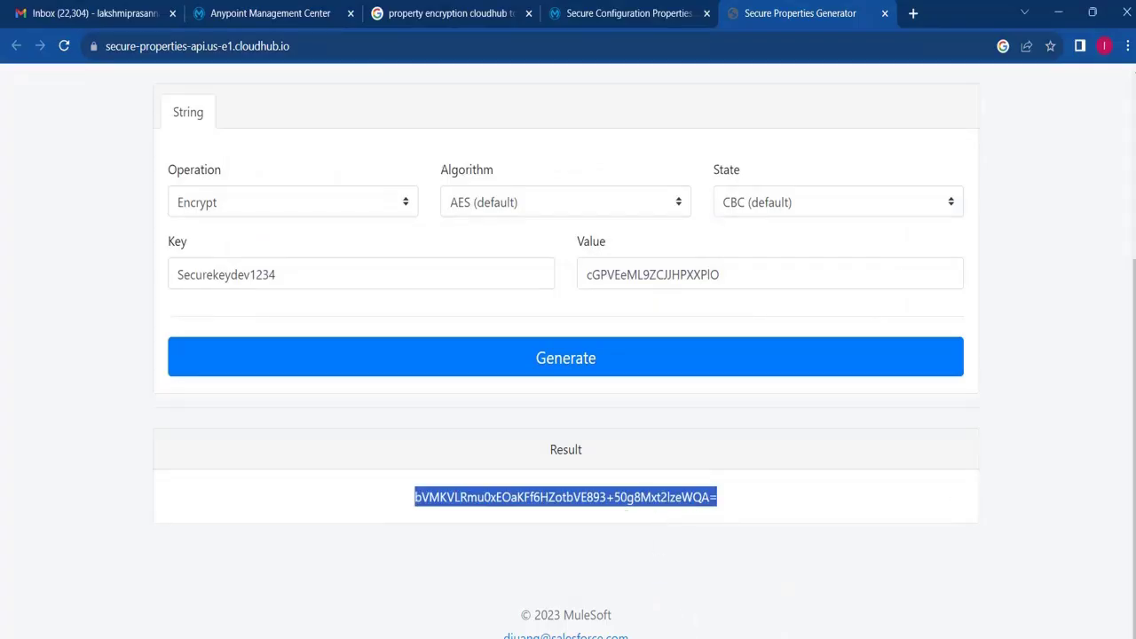
key("alt+Tab")
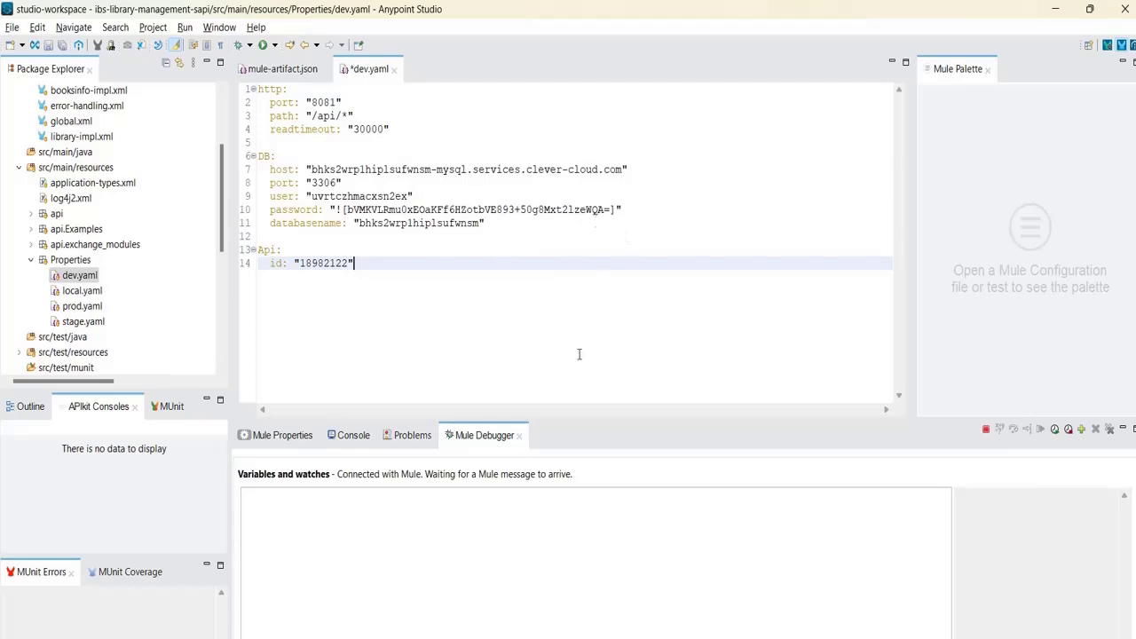
- Save dev.yaml, then open the Database_Config global element in global.xml for editing
left_click(64, 45)
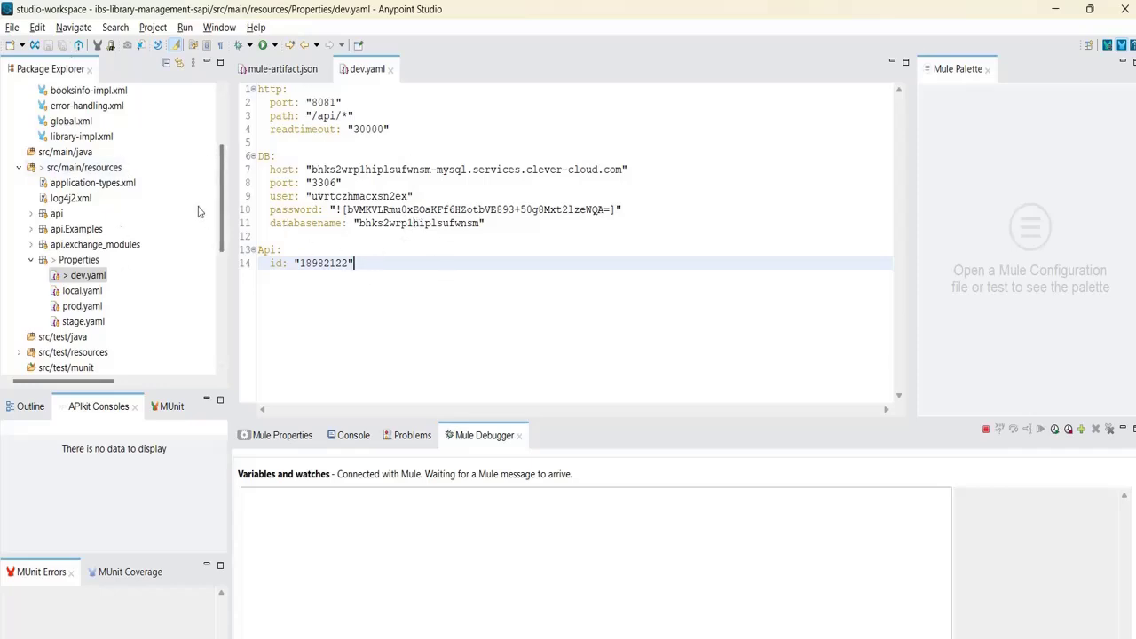
left_click_drag(222, 224, 221, 202)
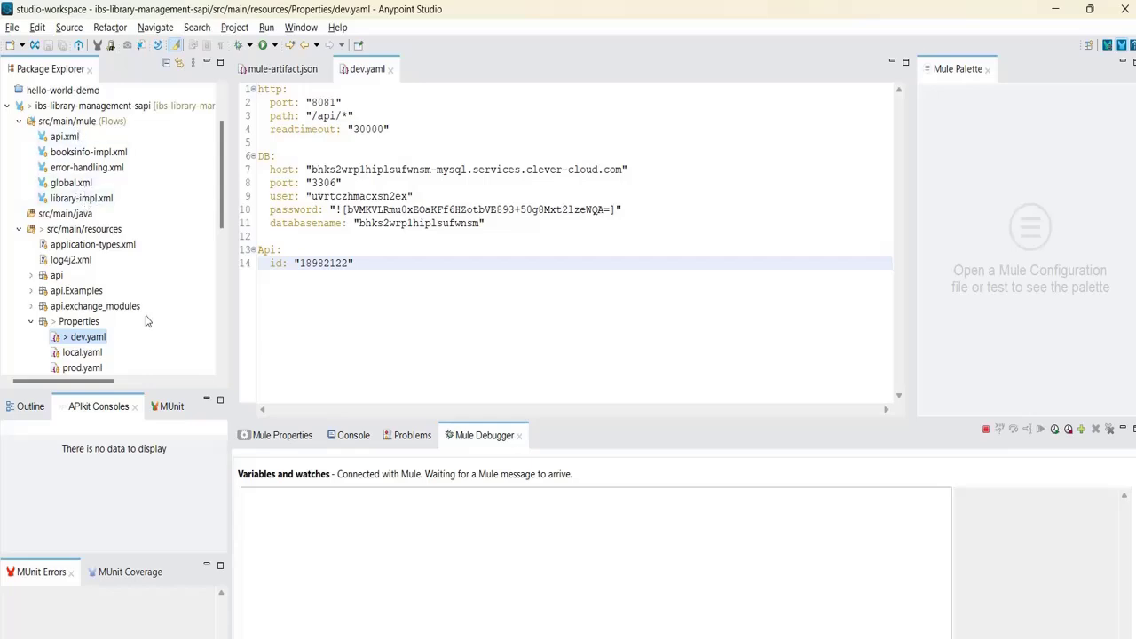
left_click(80, 198)
double_click(71, 183)
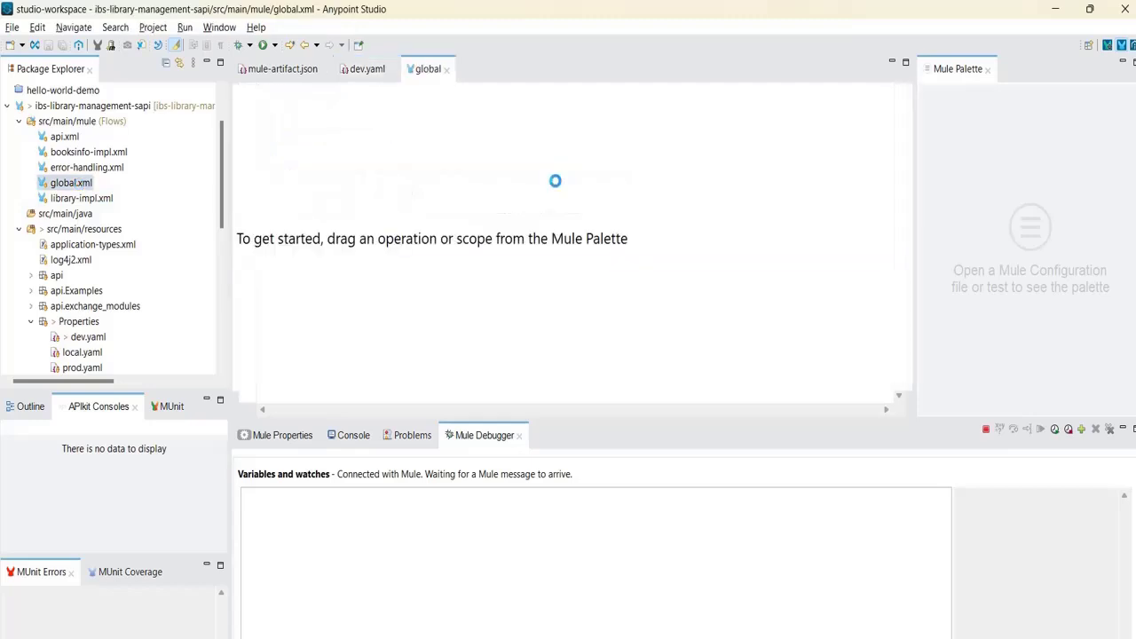
left_click(338, 411)
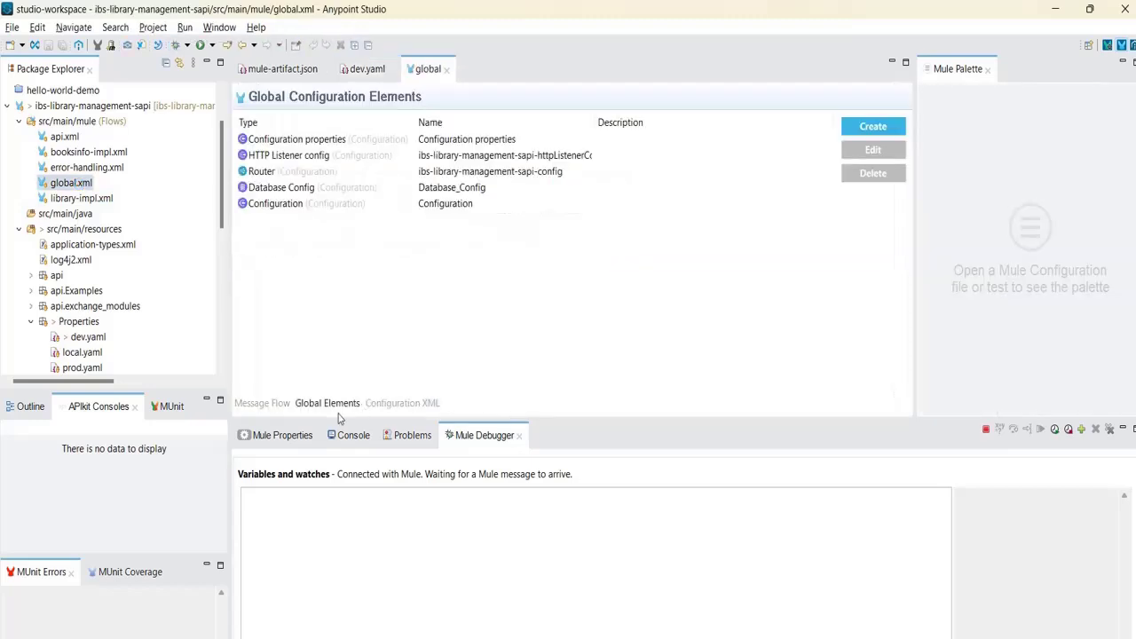
left_click(443, 191)
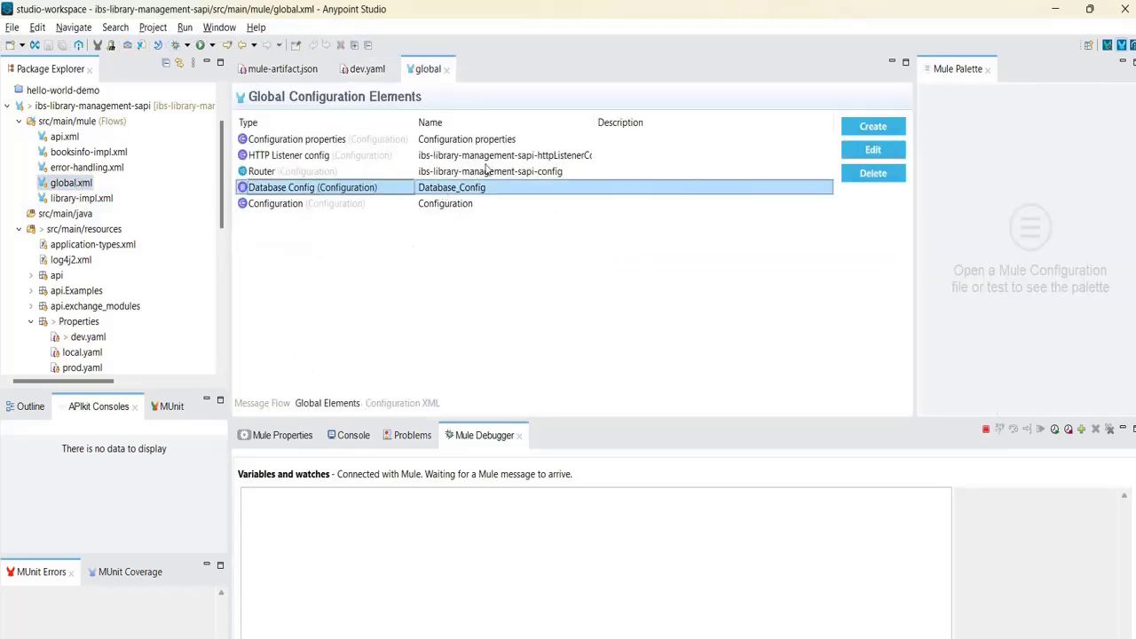
left_click(874, 151)
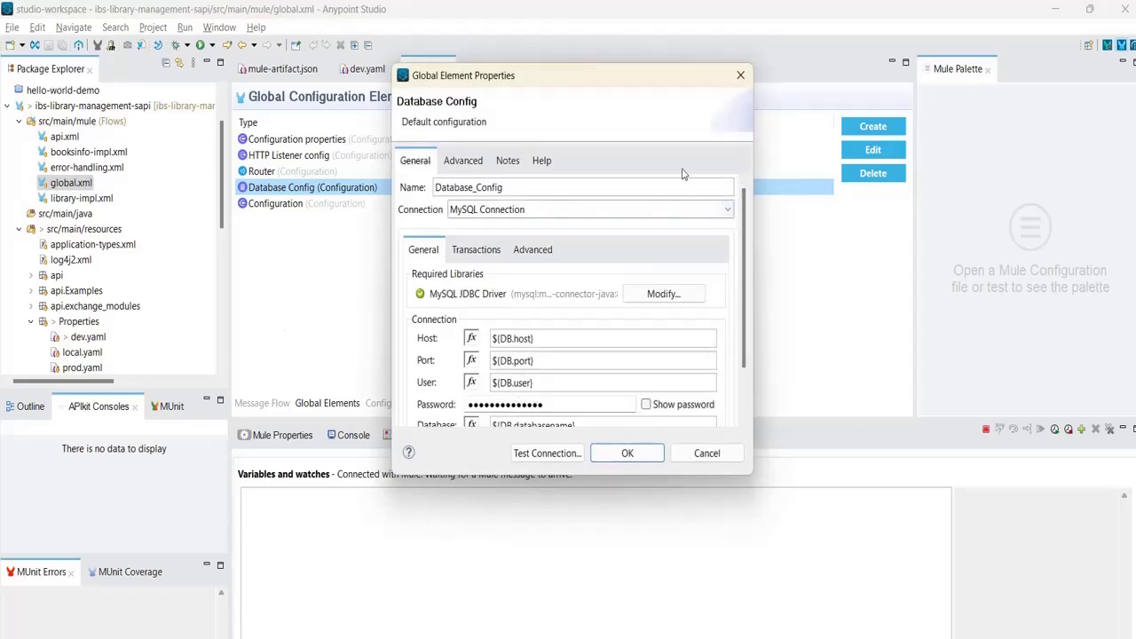
- Review Database Config's ${DB.*} fields and compare dev.yaml's password with the generator's result
left_click(742, 75)
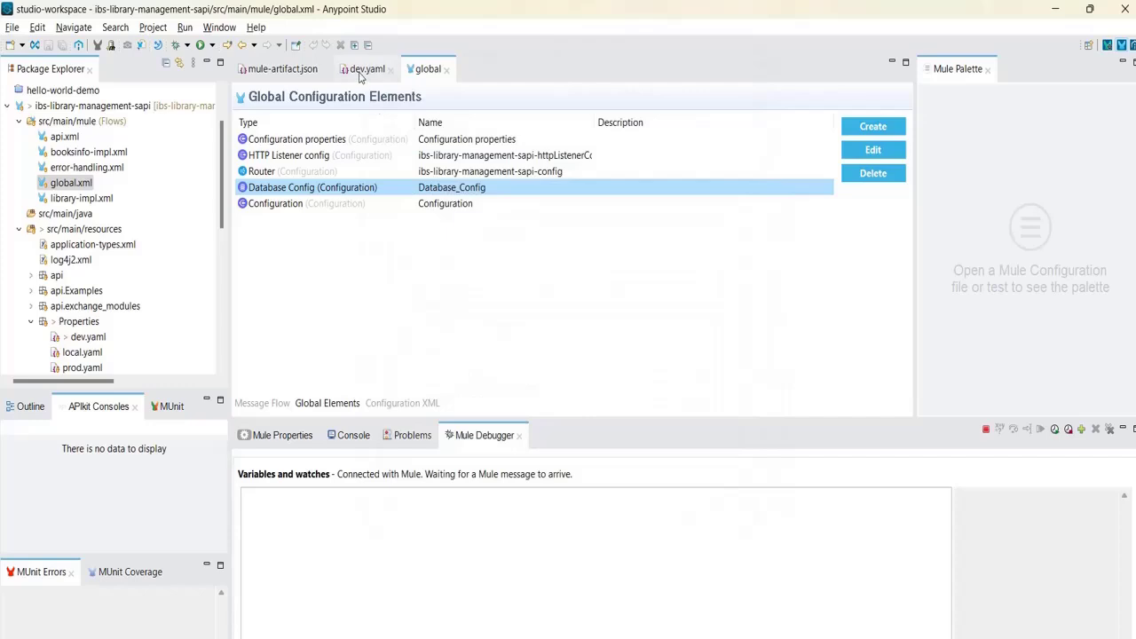
left_click(364, 69)
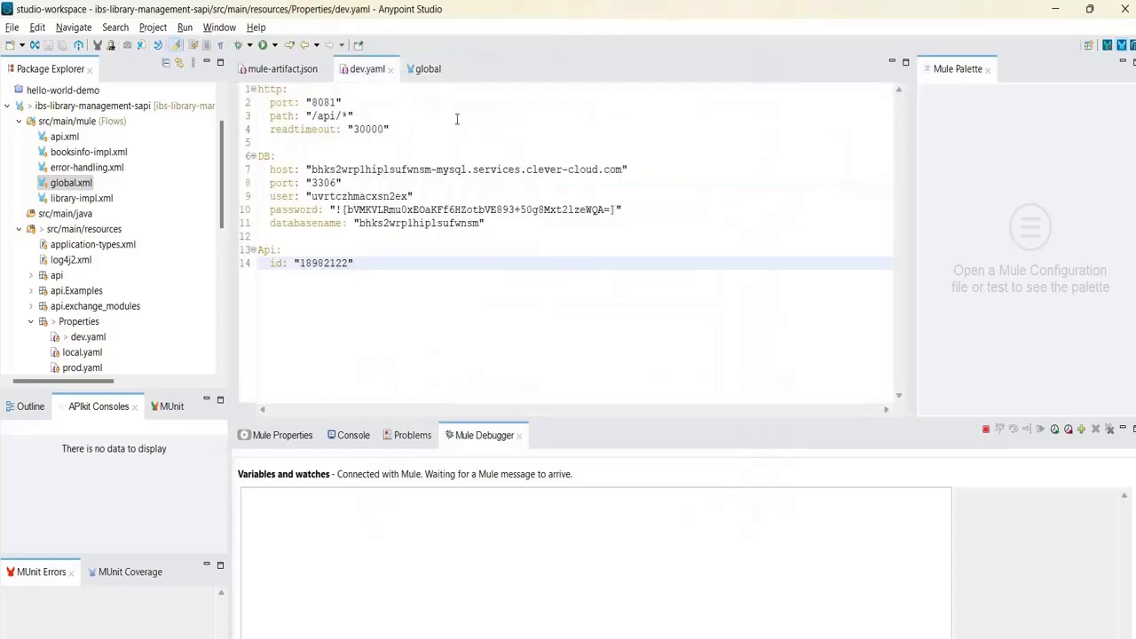
left_click(428, 69)
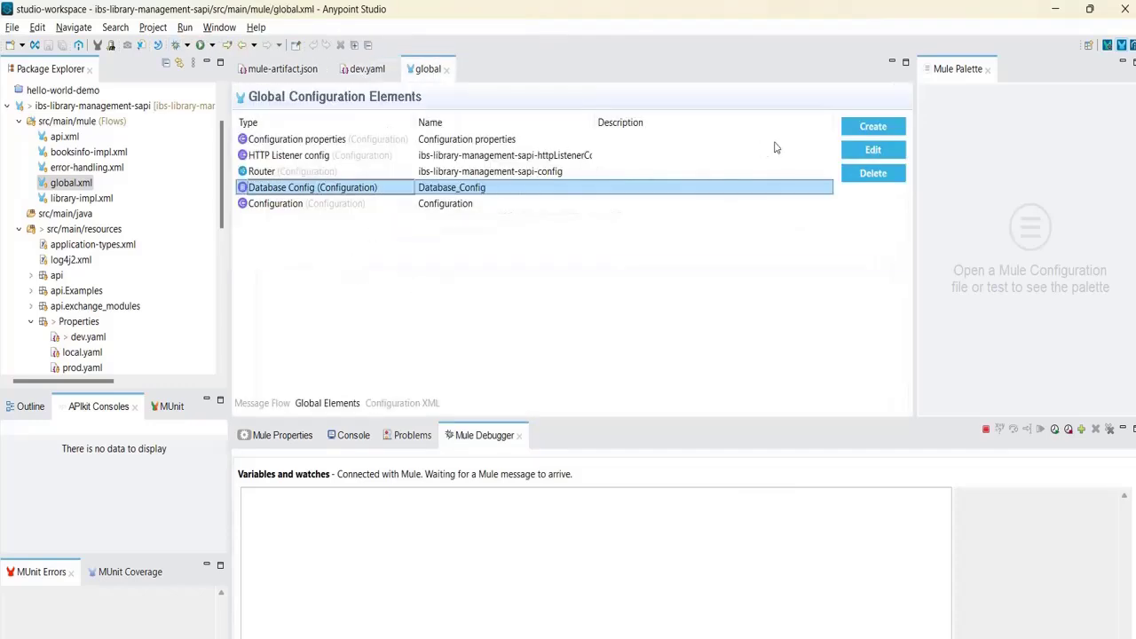
left_click(861, 151)
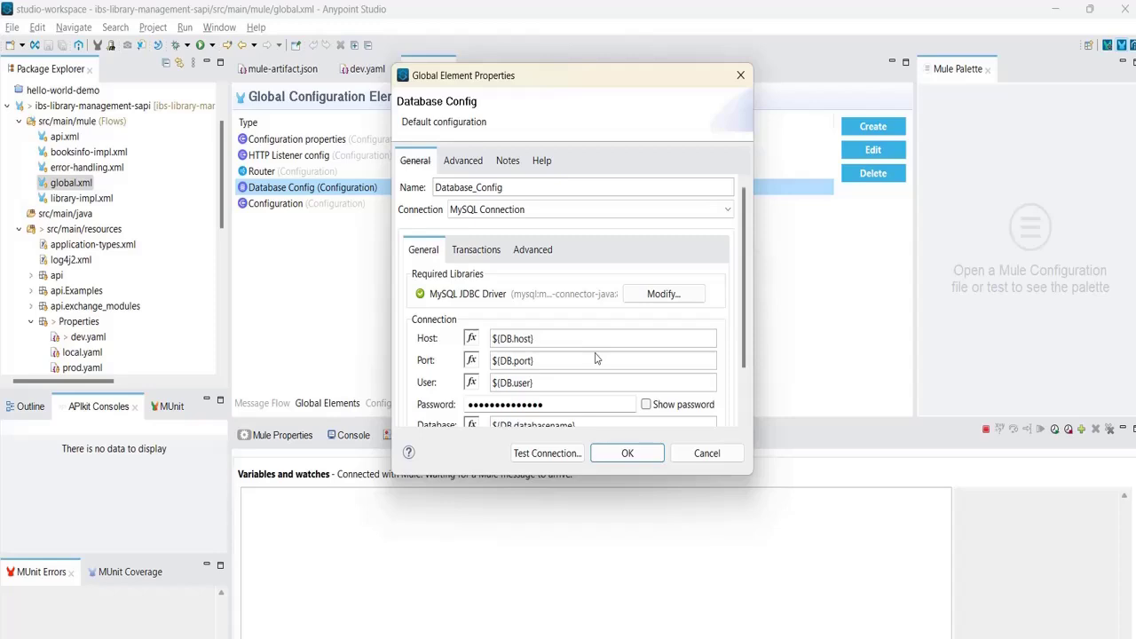
left_click(740, 76)
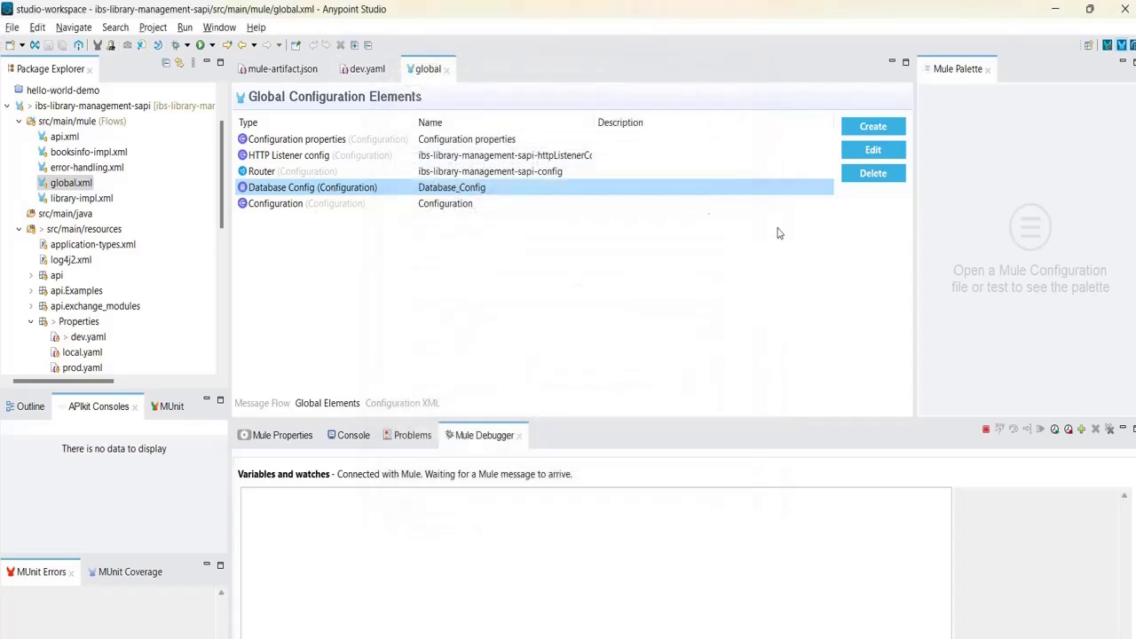
left_click(351, 69)
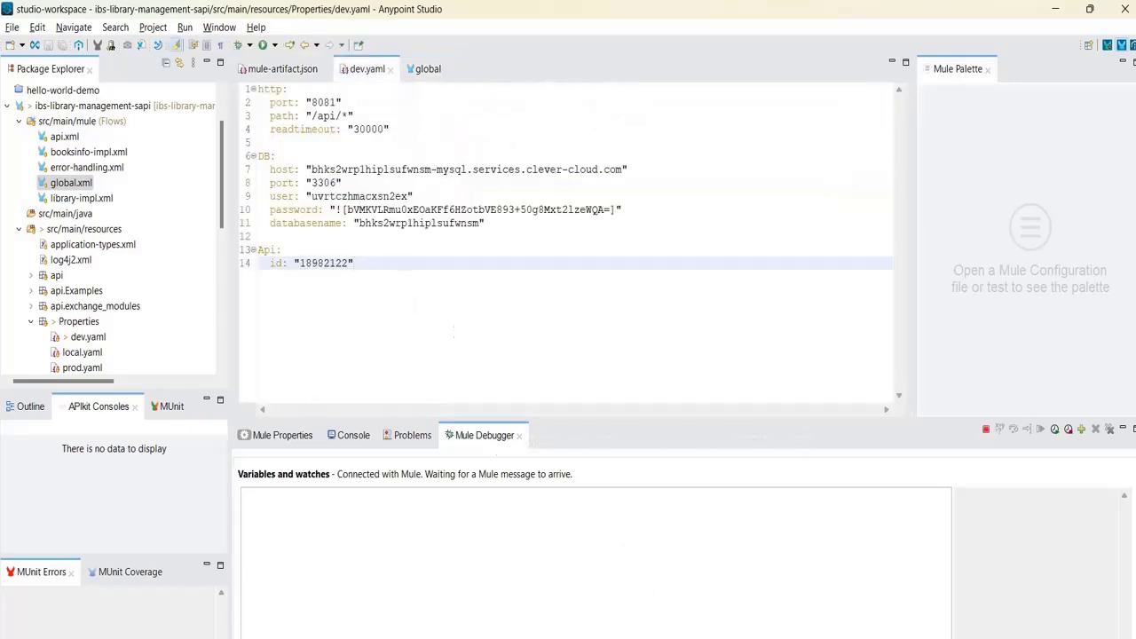
key("alt+Tab")
left_click_drag(415, 497, 717, 497)
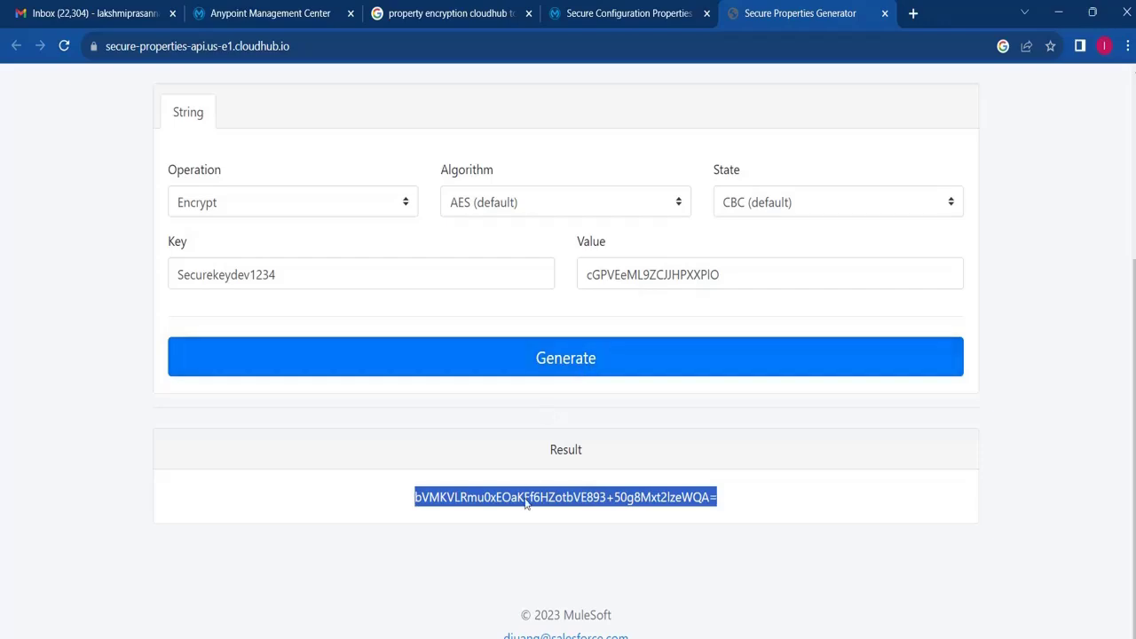
key("alt+Tab")
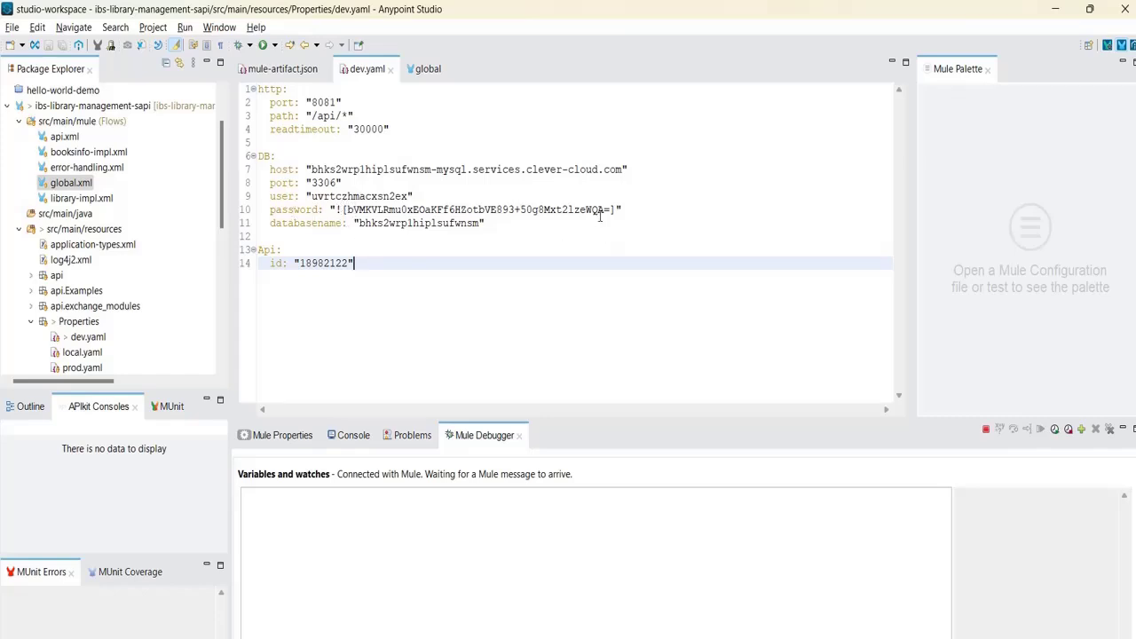
- Look for a 'secu' global element type, cancel, and return to the Message Flow palette
left_click(425, 71)
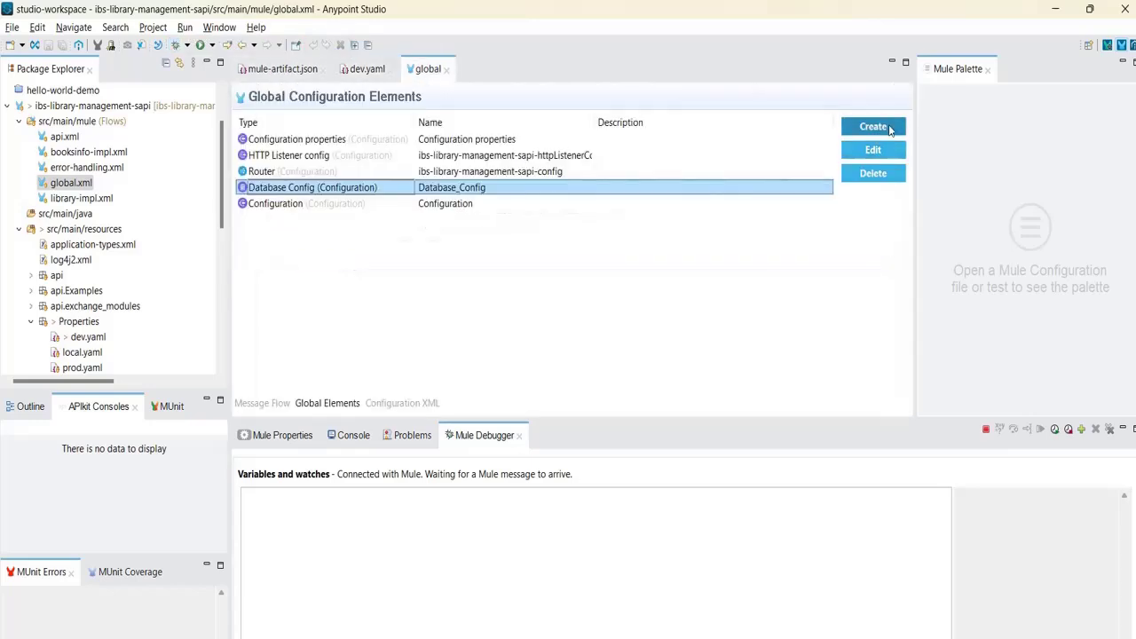
left_click(874, 130)
type("secu")
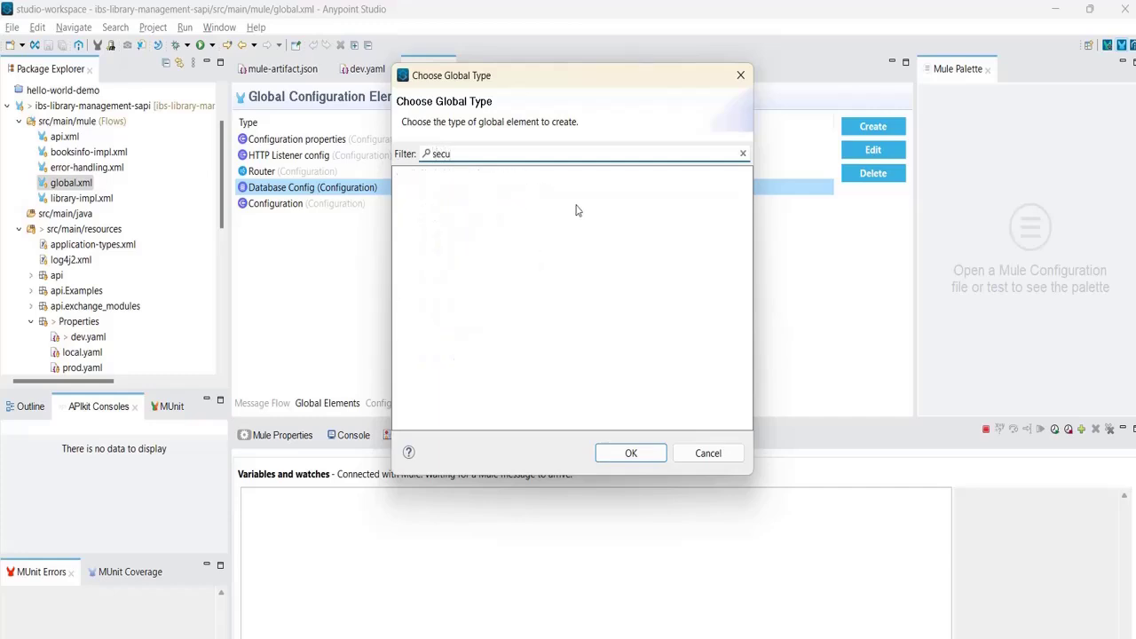
left_click(703, 454)
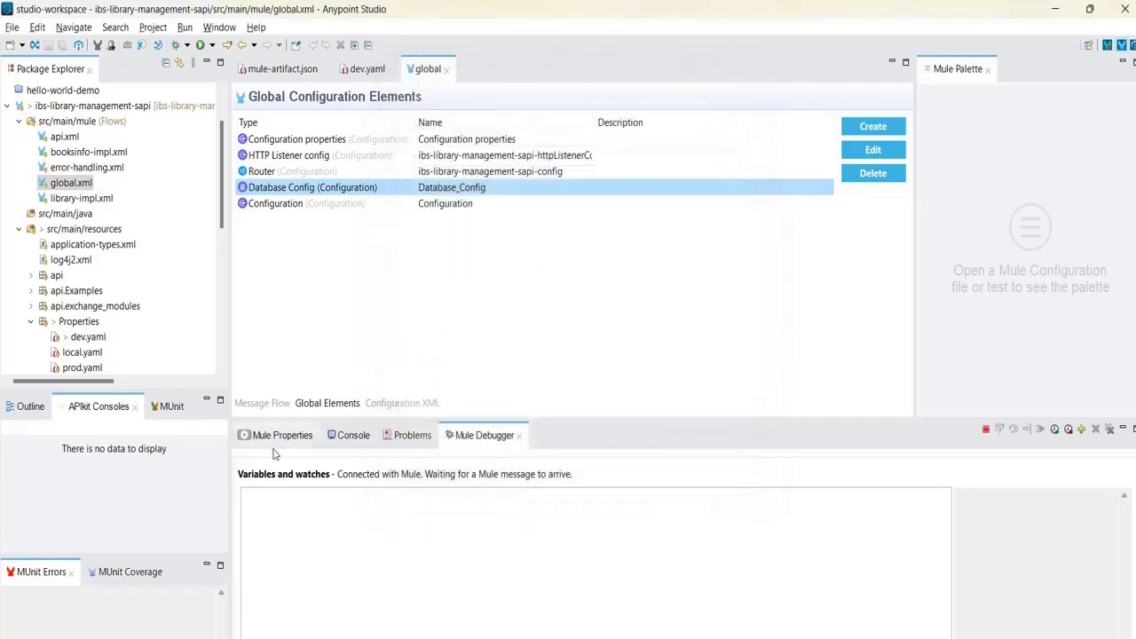
left_click(262, 404)
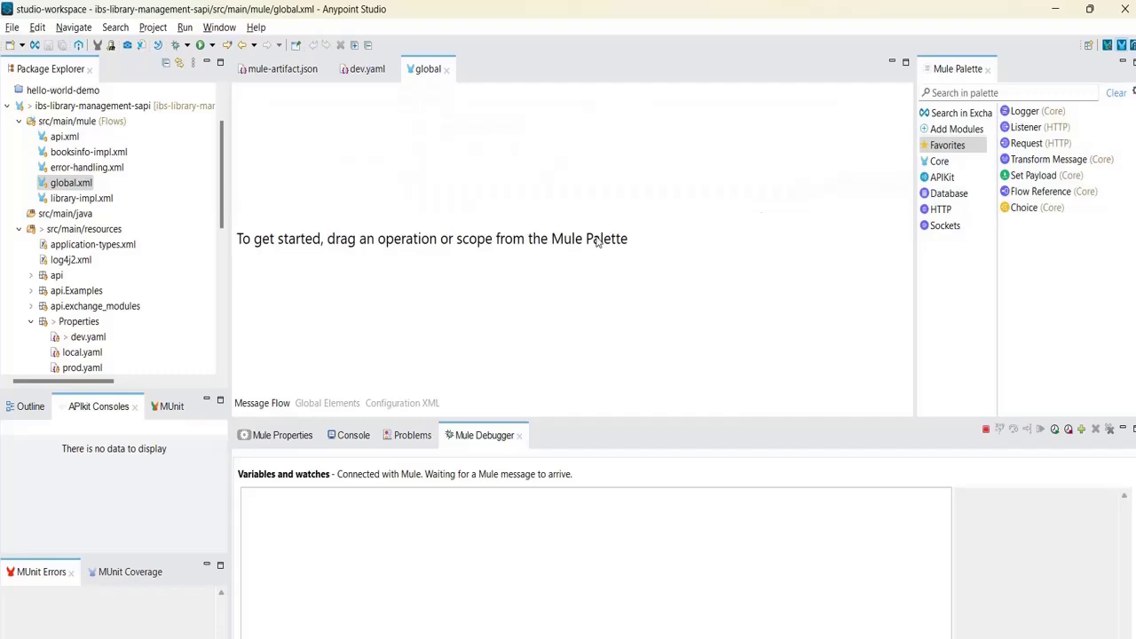
- Search Anypoint Exchange for 'secure prop' modules
left_click(960, 136)
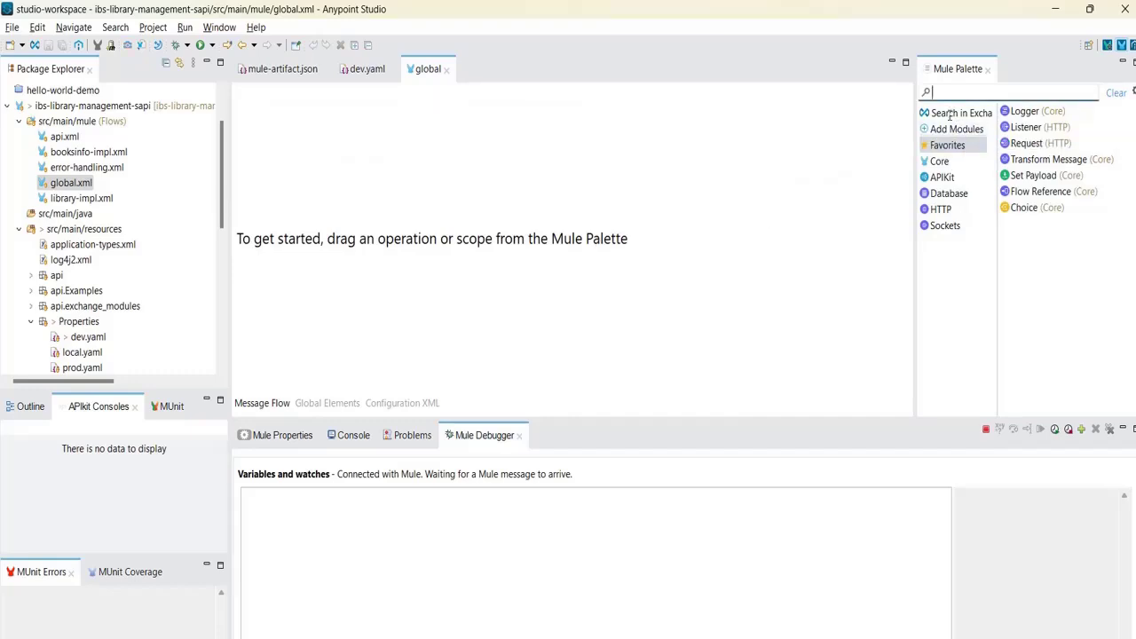
left_click(949, 114)
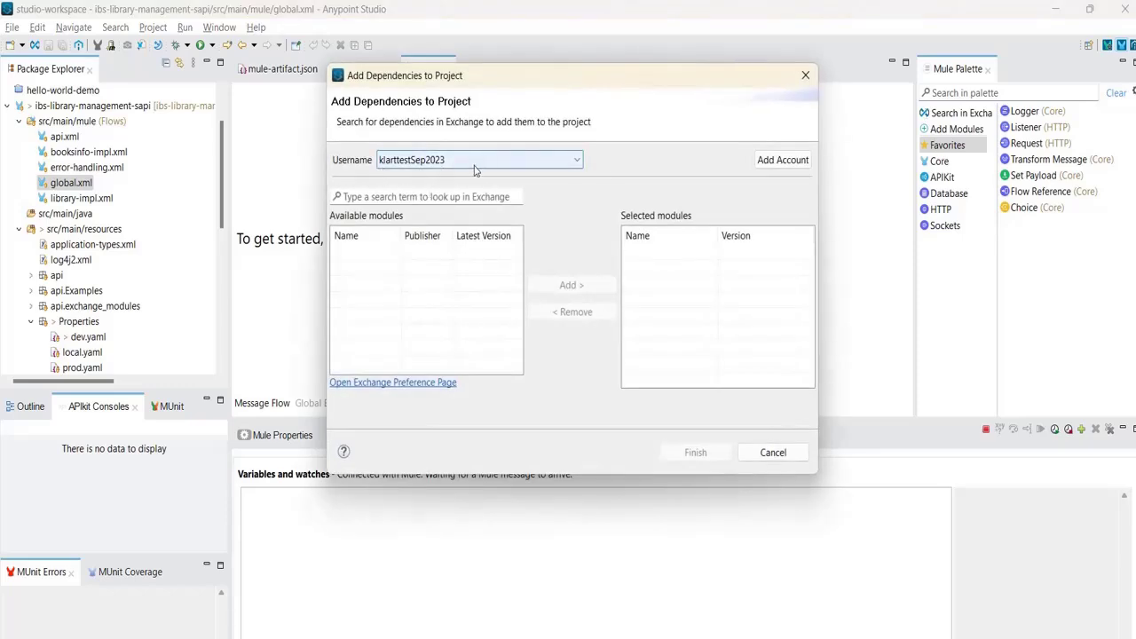
left_click(463, 195)
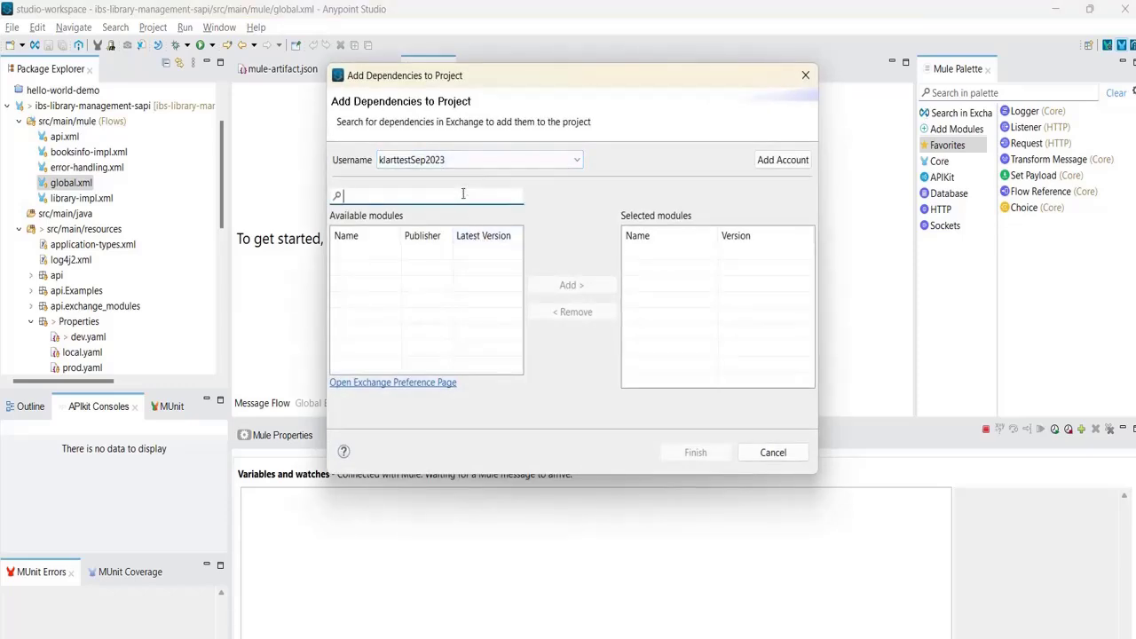
type("secure")
key("Return")
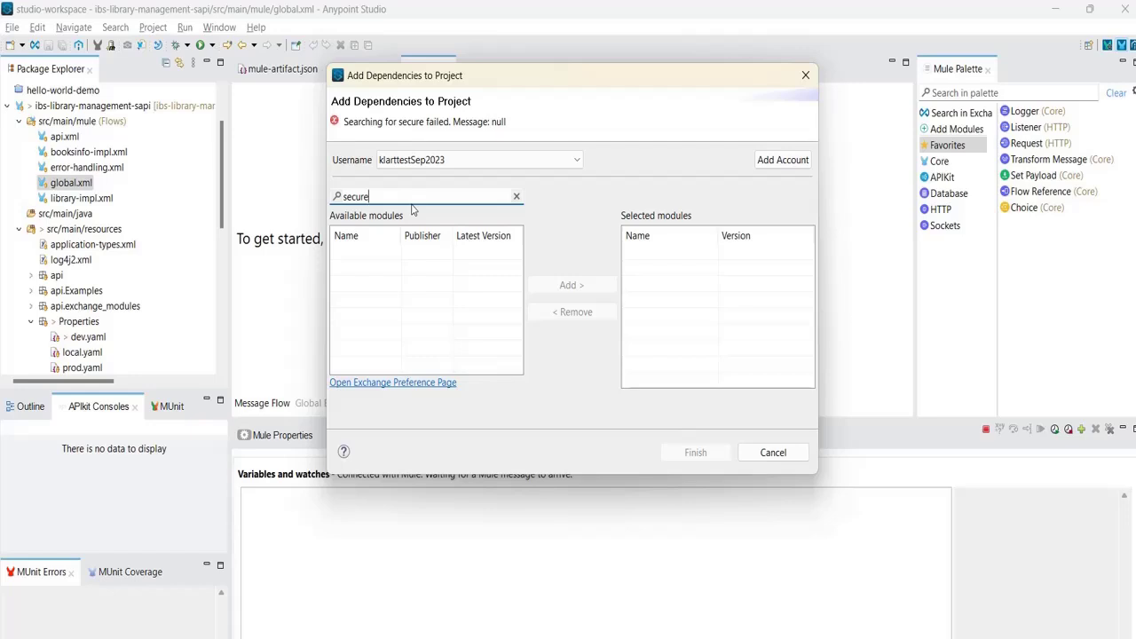
type("prop")
key("Return")
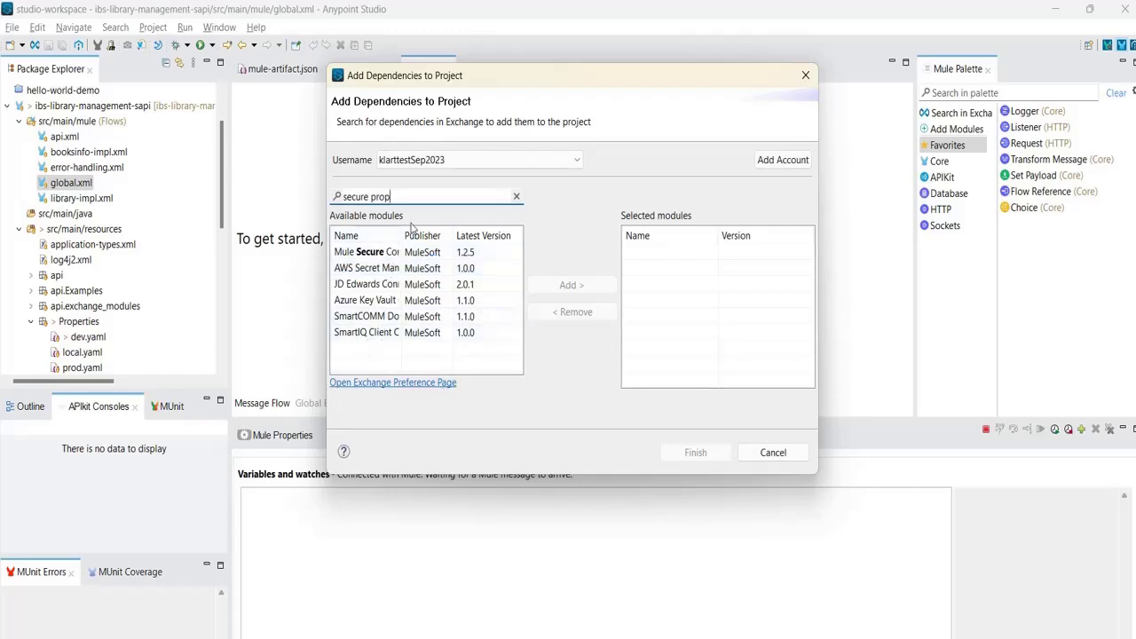
- Install Mule Secure Configuration Property Extension 1.2.5 and check its Secure Properties palette operations
left_click_drag(401, 235, 499, 235)
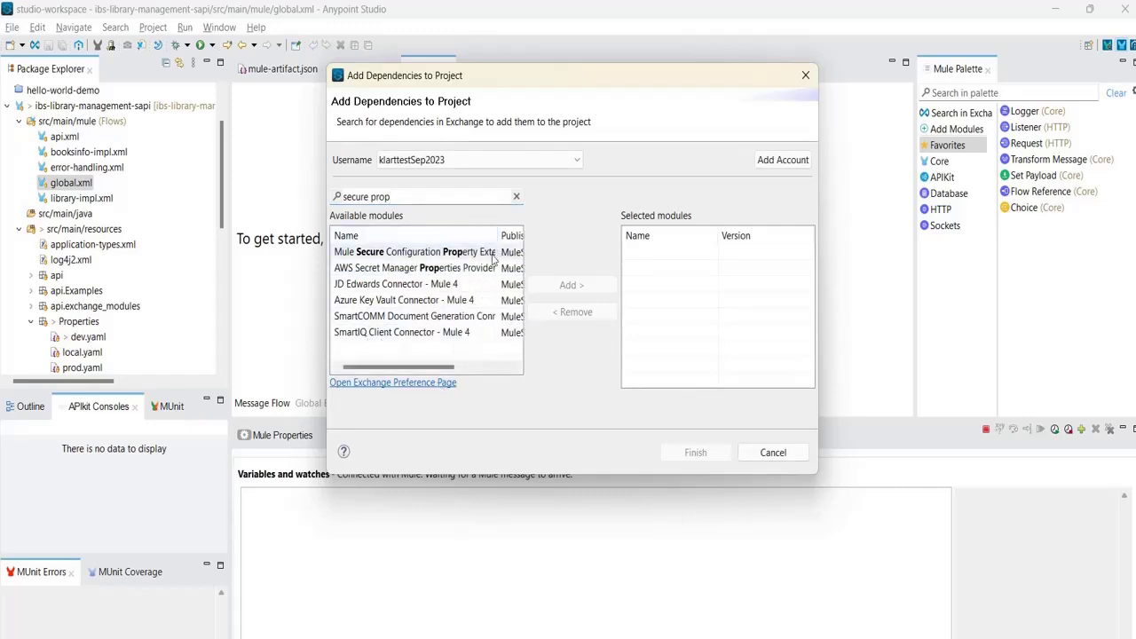
left_click(469, 257)
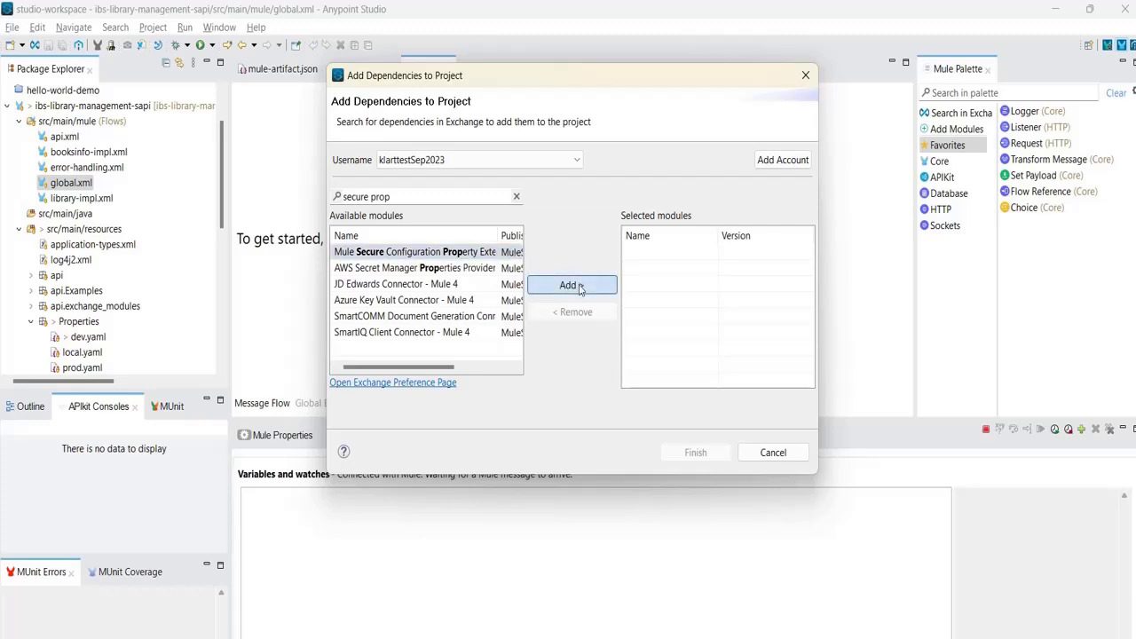
left_click(578, 285)
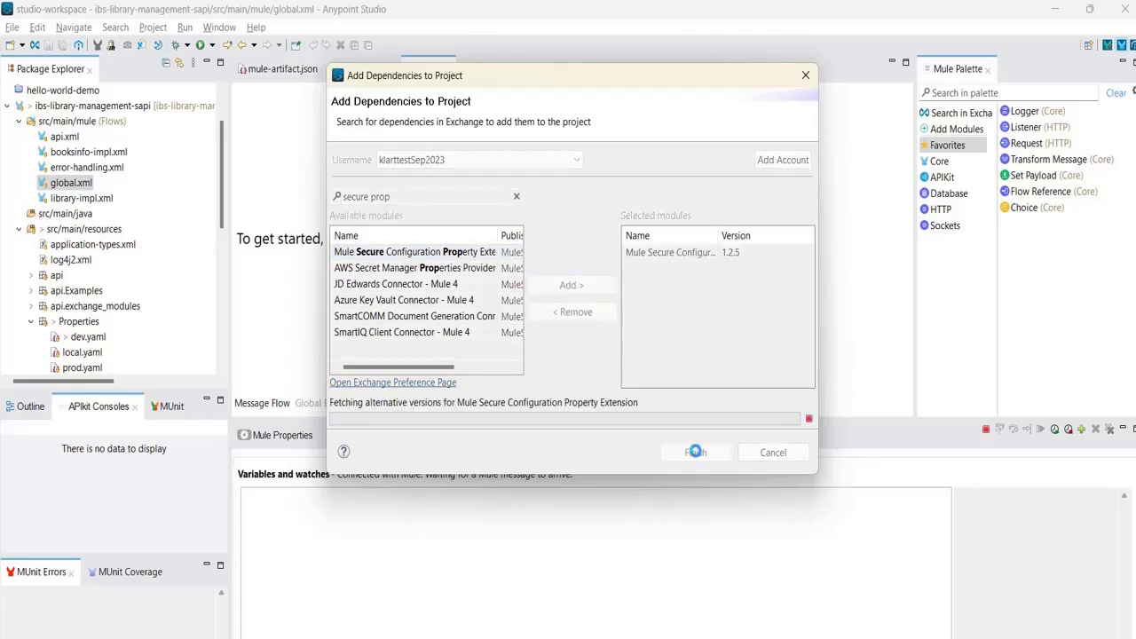
left_click(696, 453)
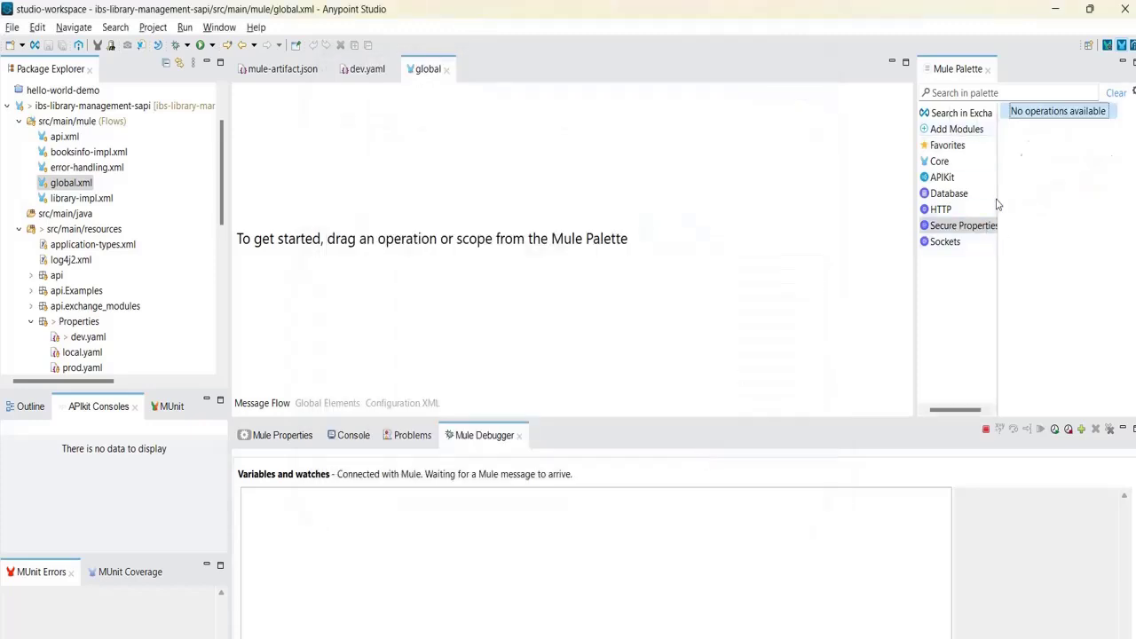
left_click(941, 209)
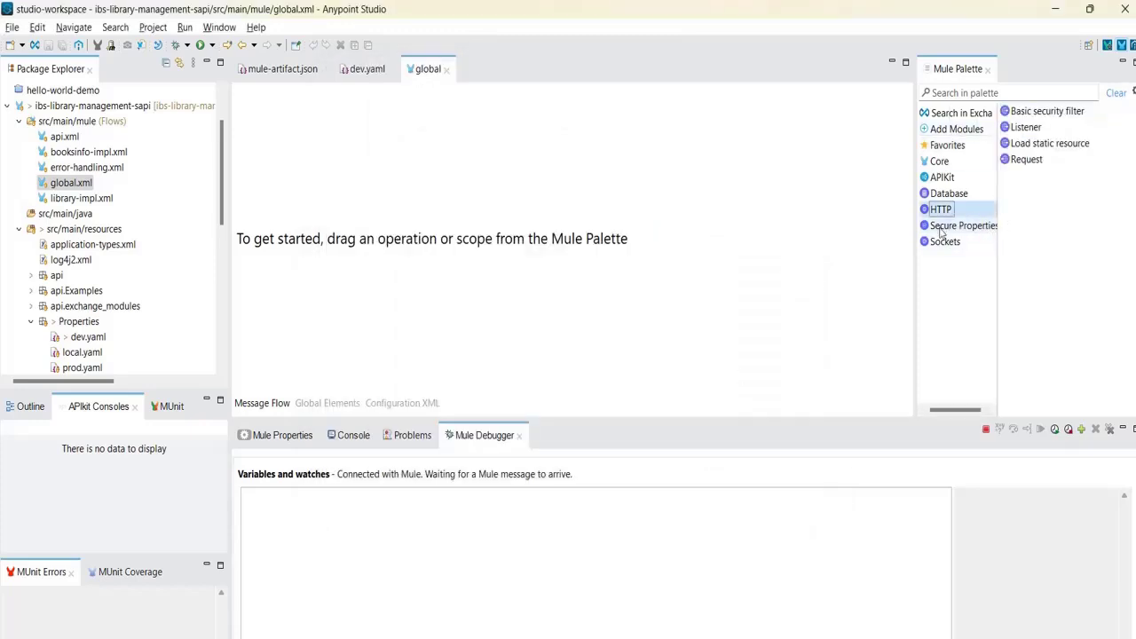
left_click(939, 229)
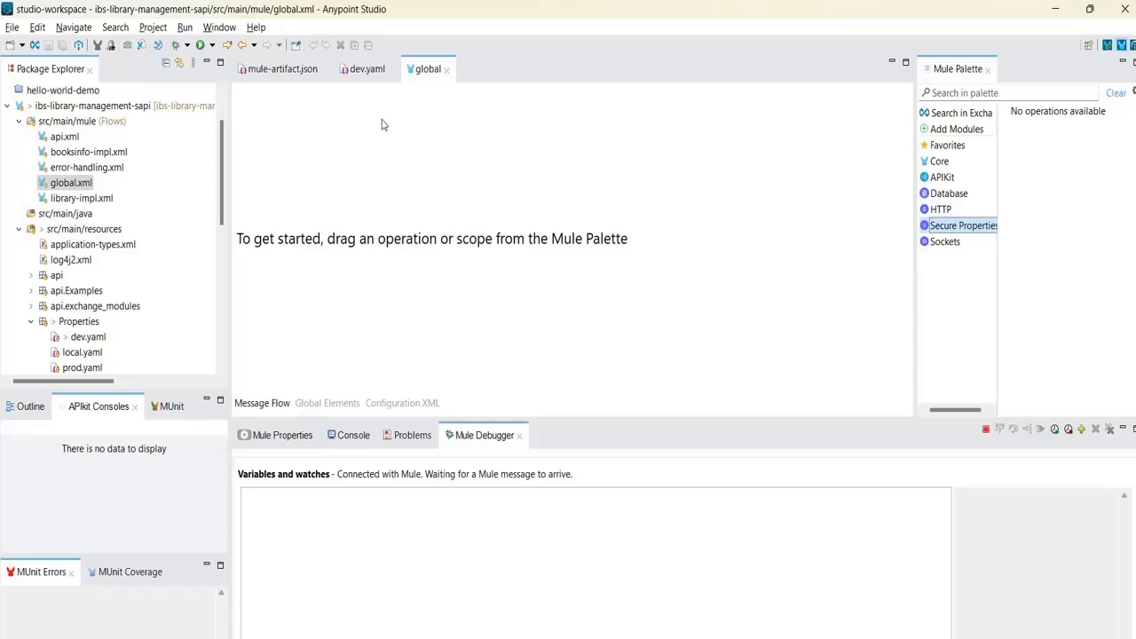
- Create a Secure Properties Config global element and enter ${secure.key} as its Key
left_click(344, 403)
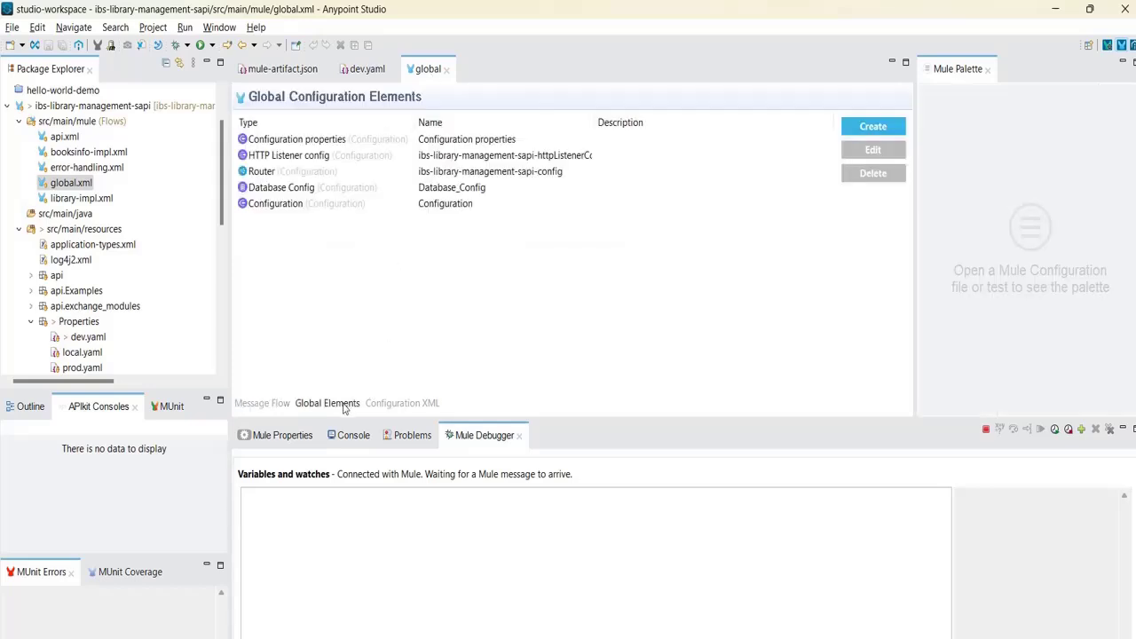
left_click(872, 127)
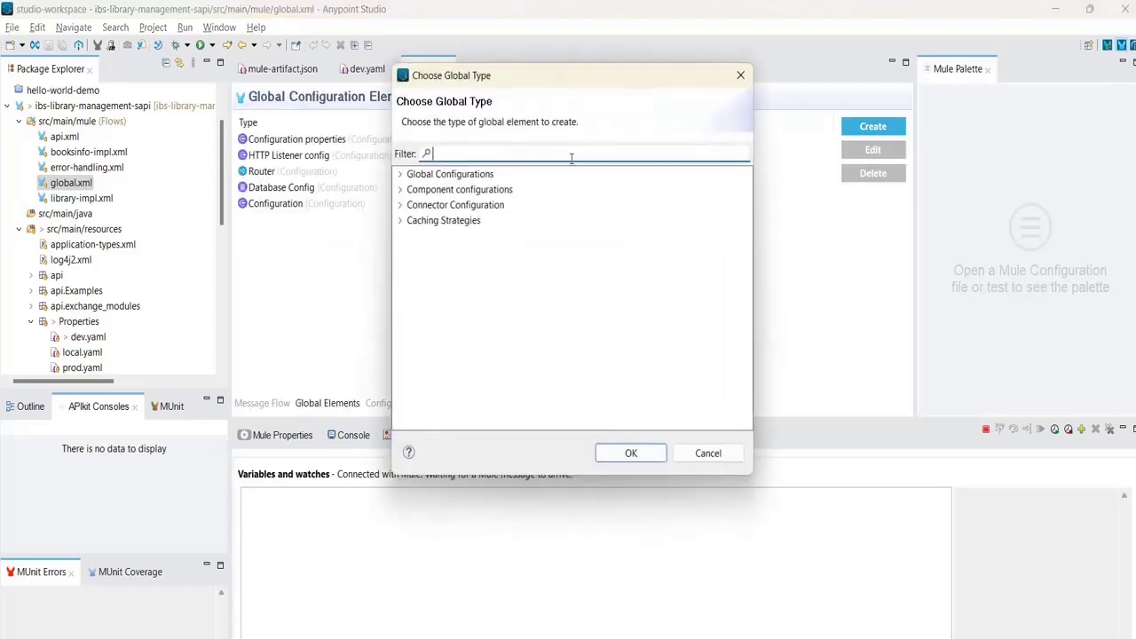
type("se")
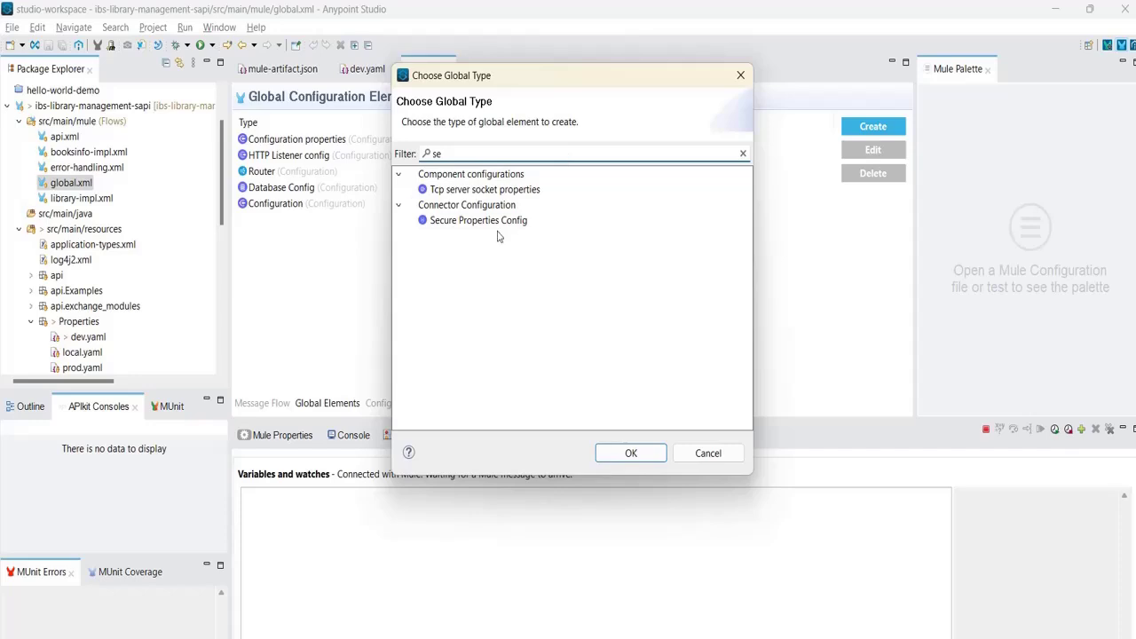
left_click(498, 222)
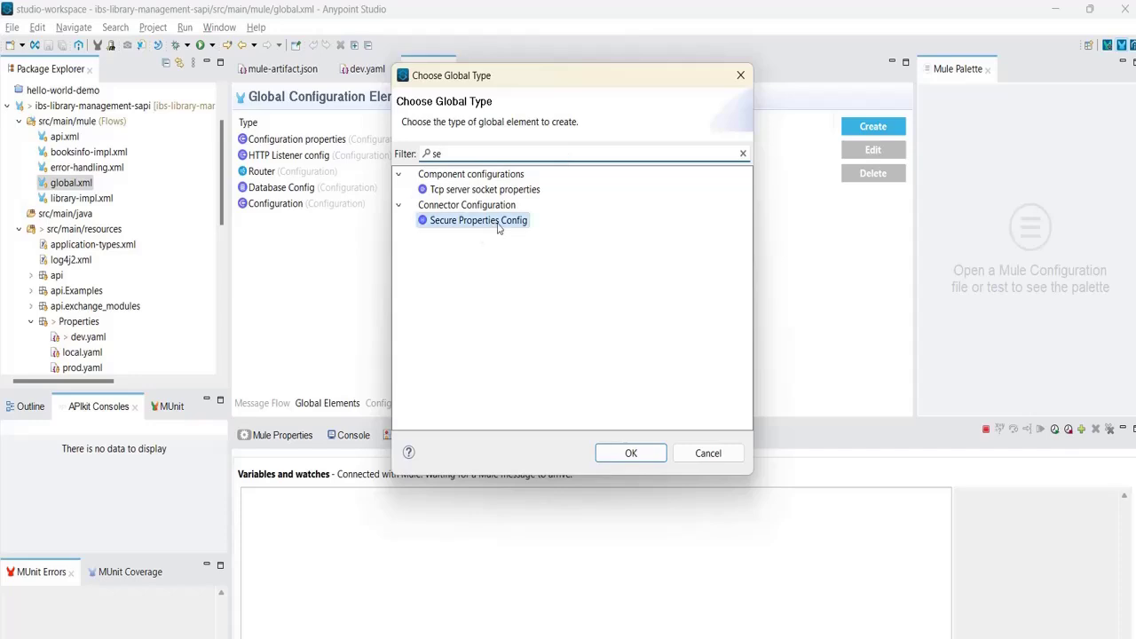
left_click(626, 454)
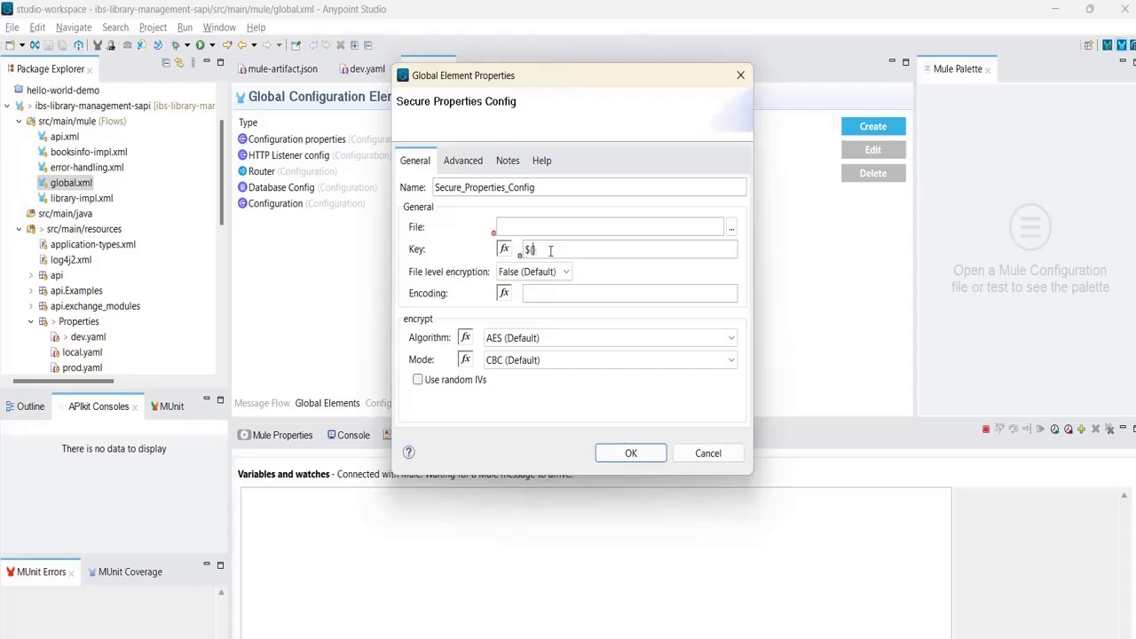
type("ecure.key")
- Review the app's Runtime and Properties settings in Runtime Manager, then recheck the ${secure.key} field
key("alt+Tab")
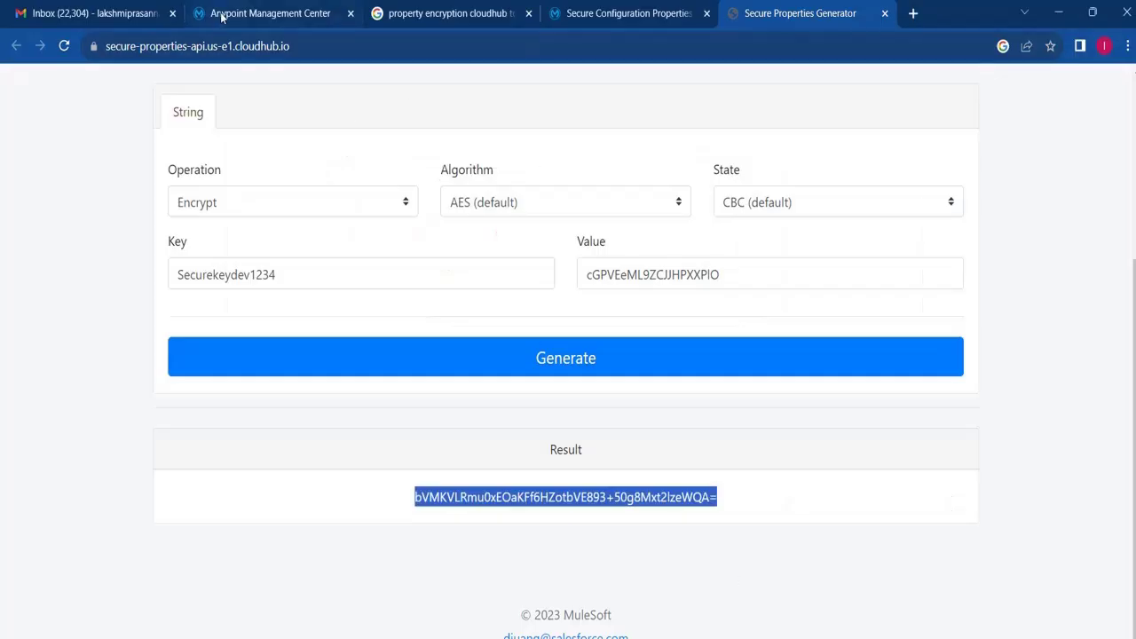
left_click(223, 14)
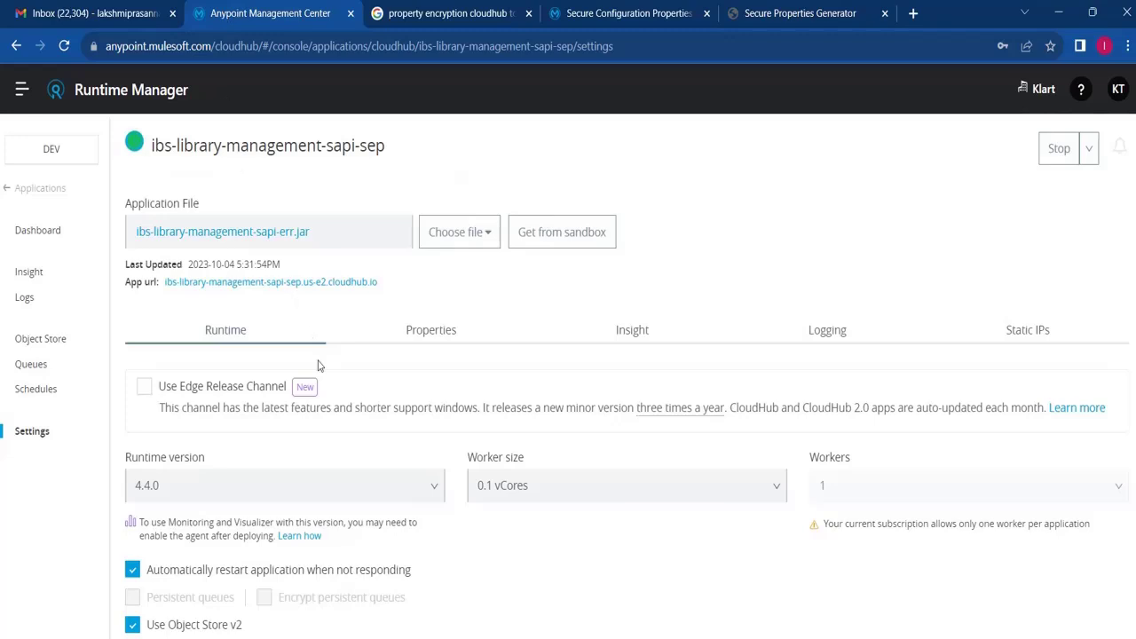
left_click(423, 331)
left_click(224, 333)
left_click(430, 336)
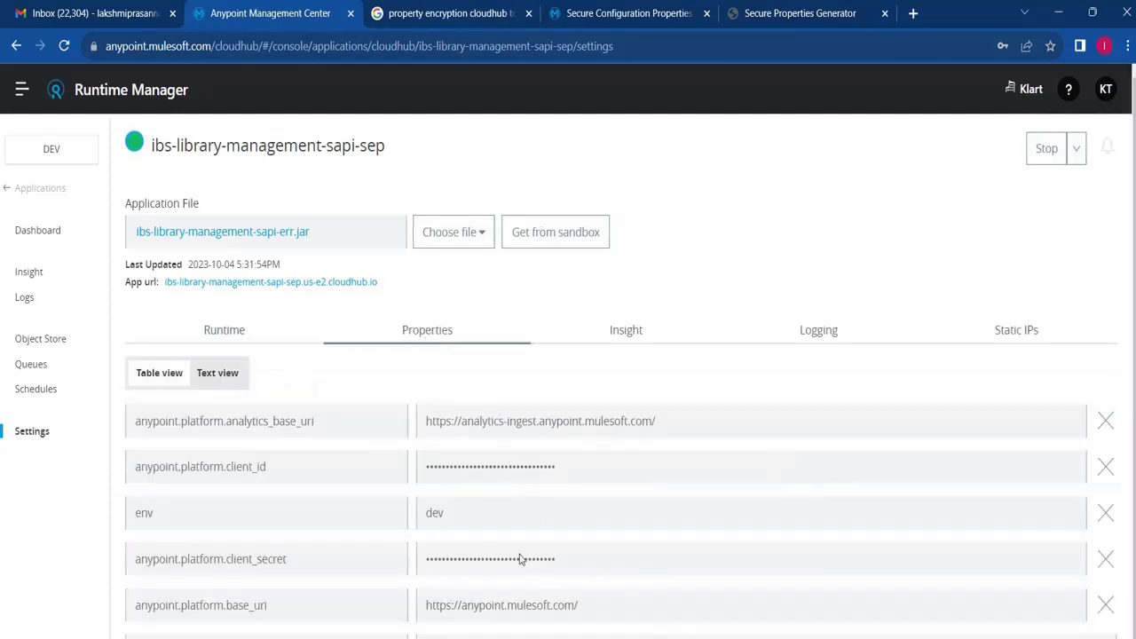
left_click(229, 331)
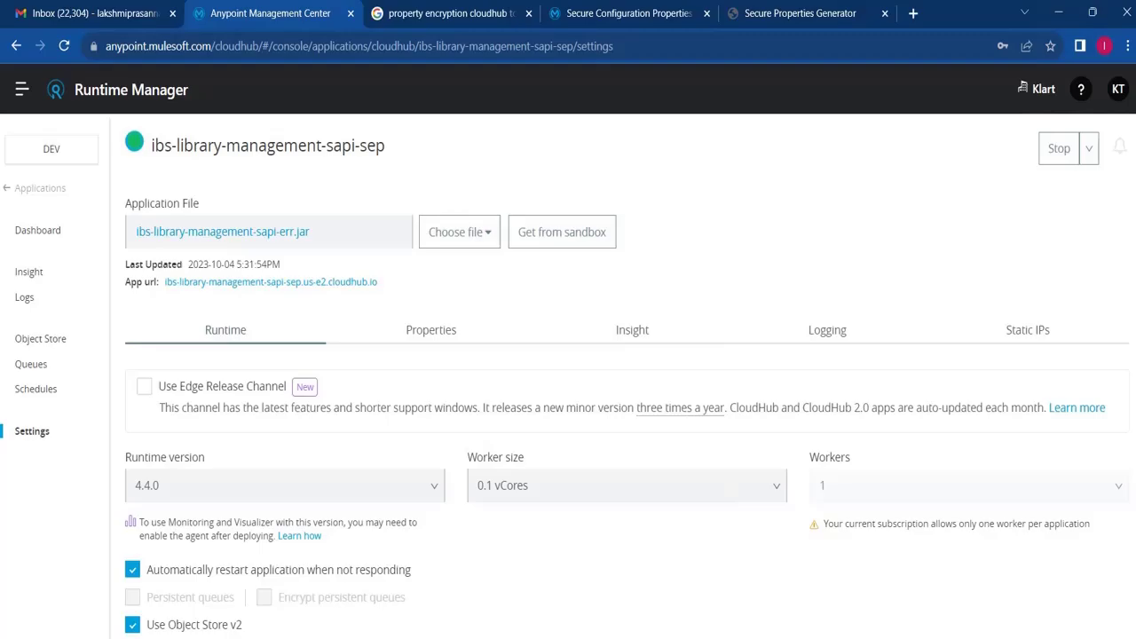
left_click(695, 635)
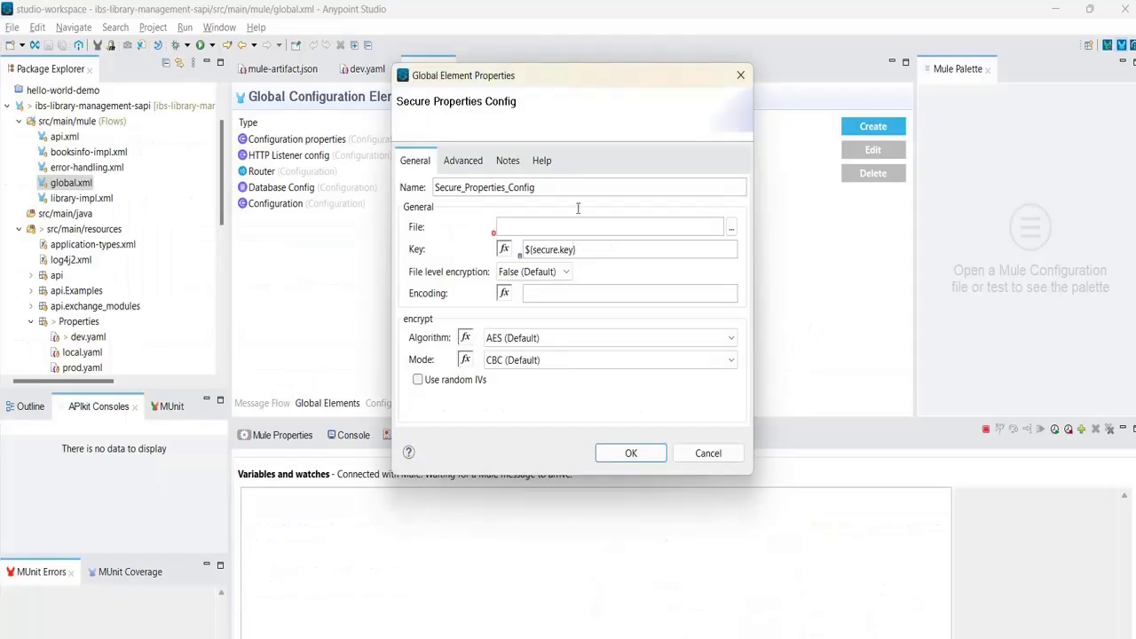
left_click(572, 250)
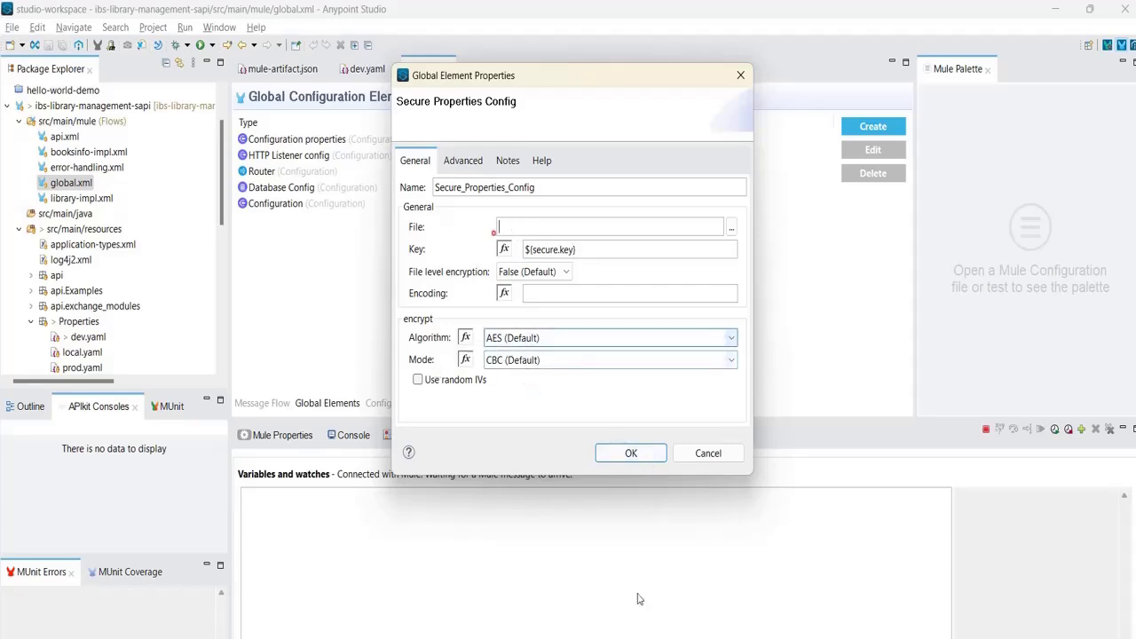
- Bookmark the Secure Properties Generator page in Chrome
mouse_move(675, 632)
left_click(728, 593)
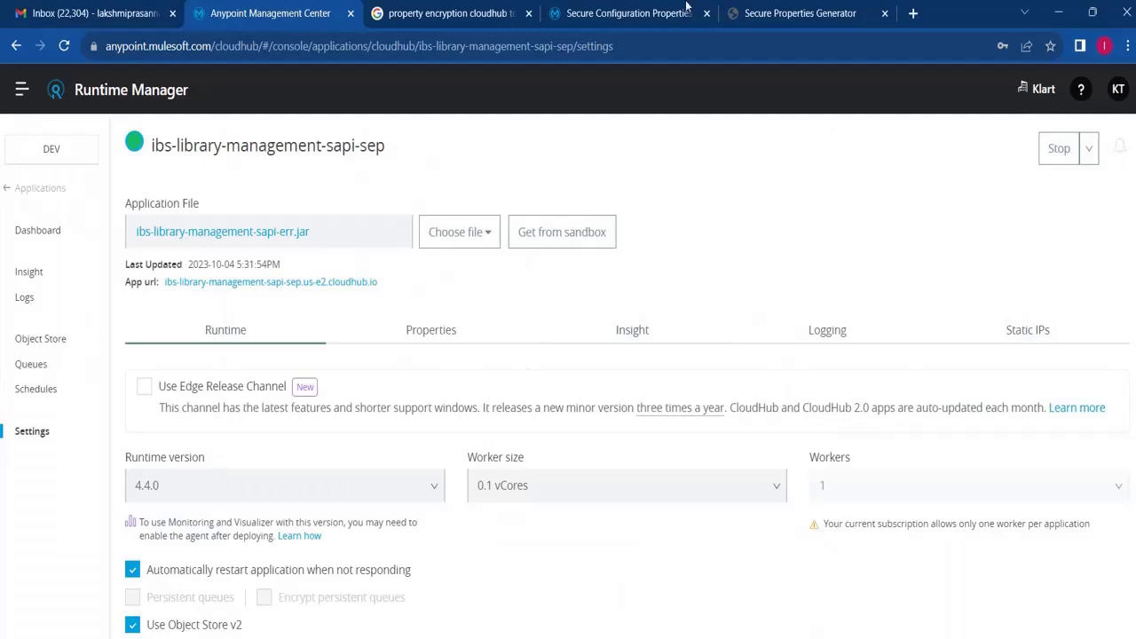
left_click(747, 10)
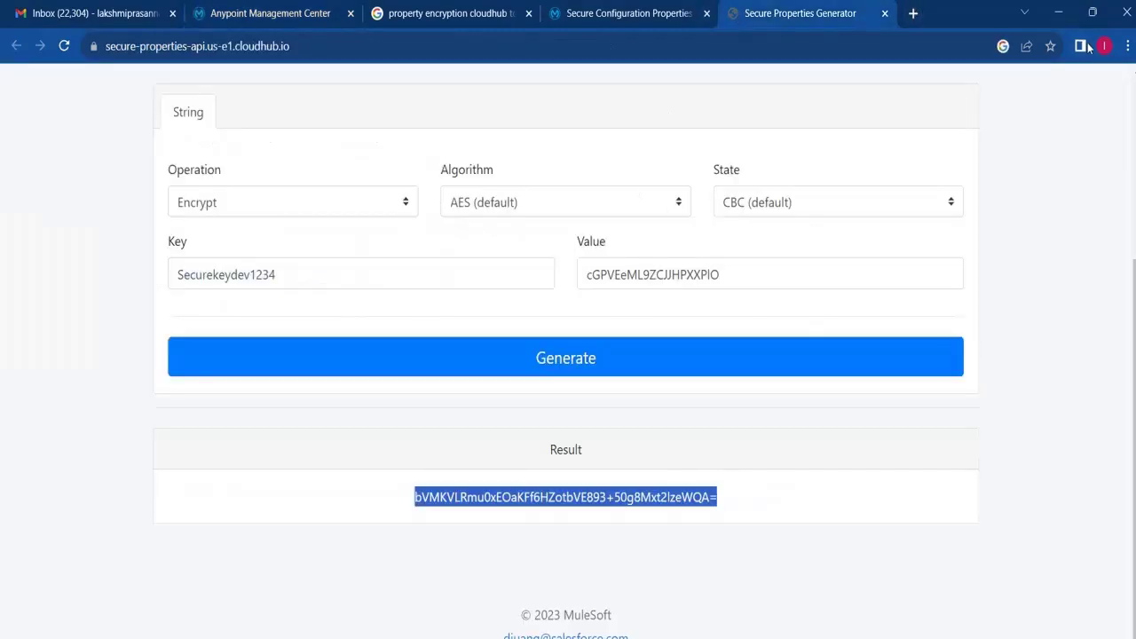
left_click(1050, 46)
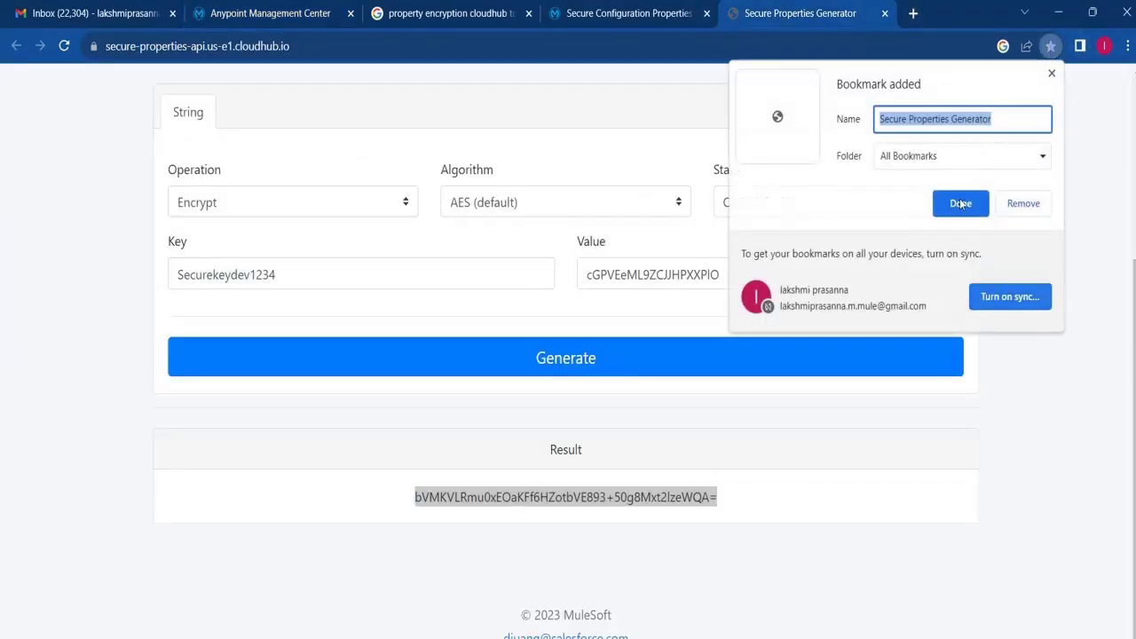
left_click(960, 203)
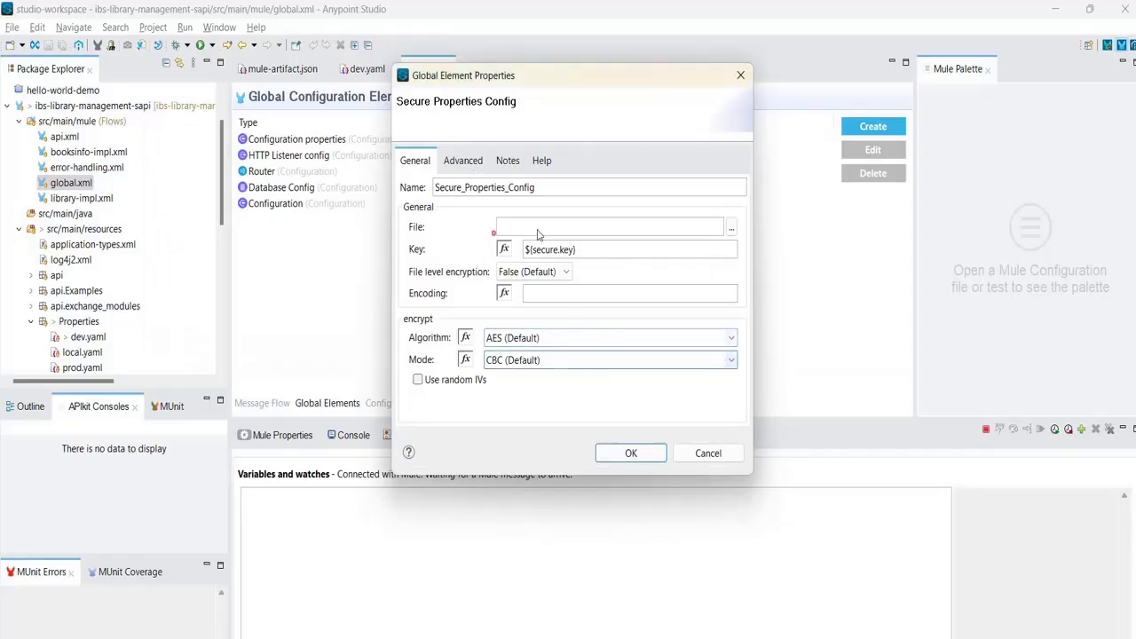
- Save Secure_Properties_Config and copy the Properties/${env}.yaml path from Configuration properties
left_click(538, 230)
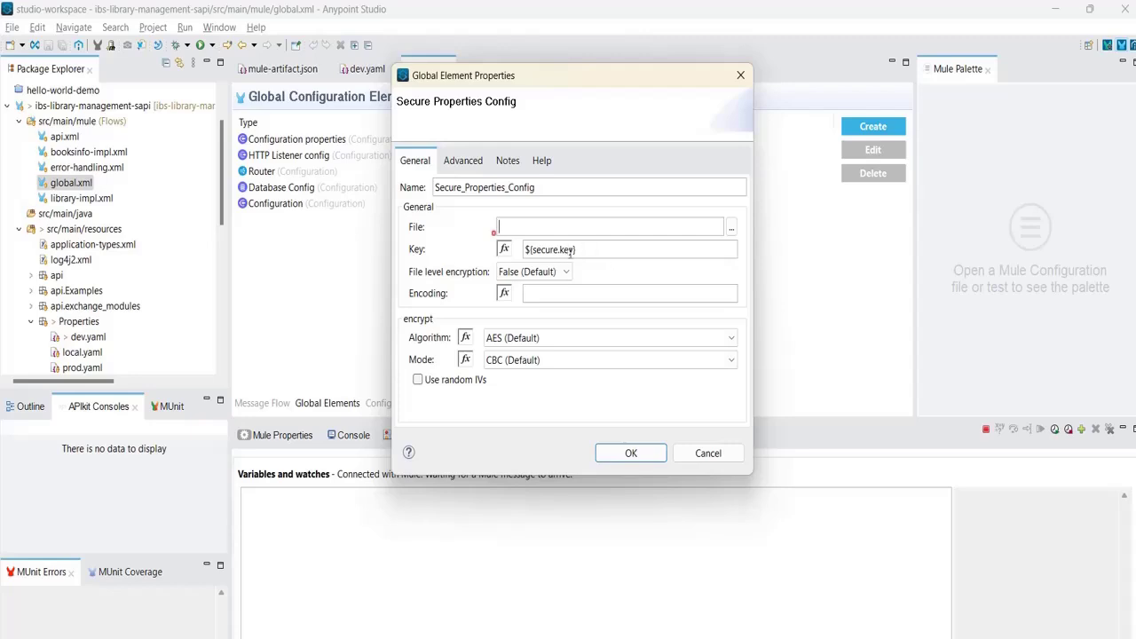
left_click(656, 453)
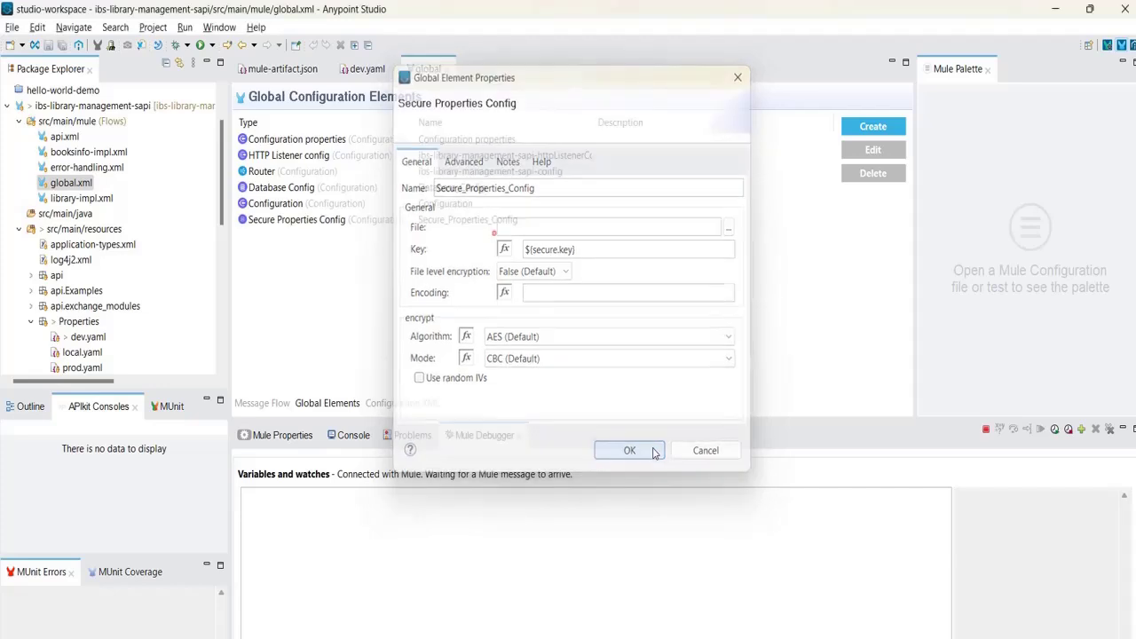
left_click(293, 206)
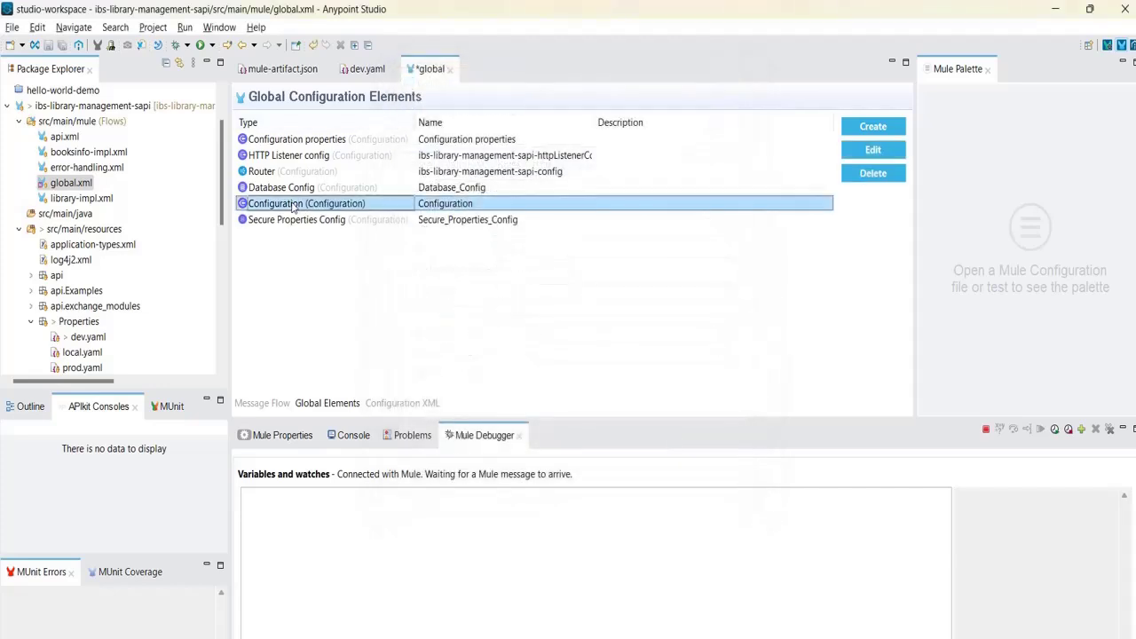
left_click(316, 142)
left_click(894, 151)
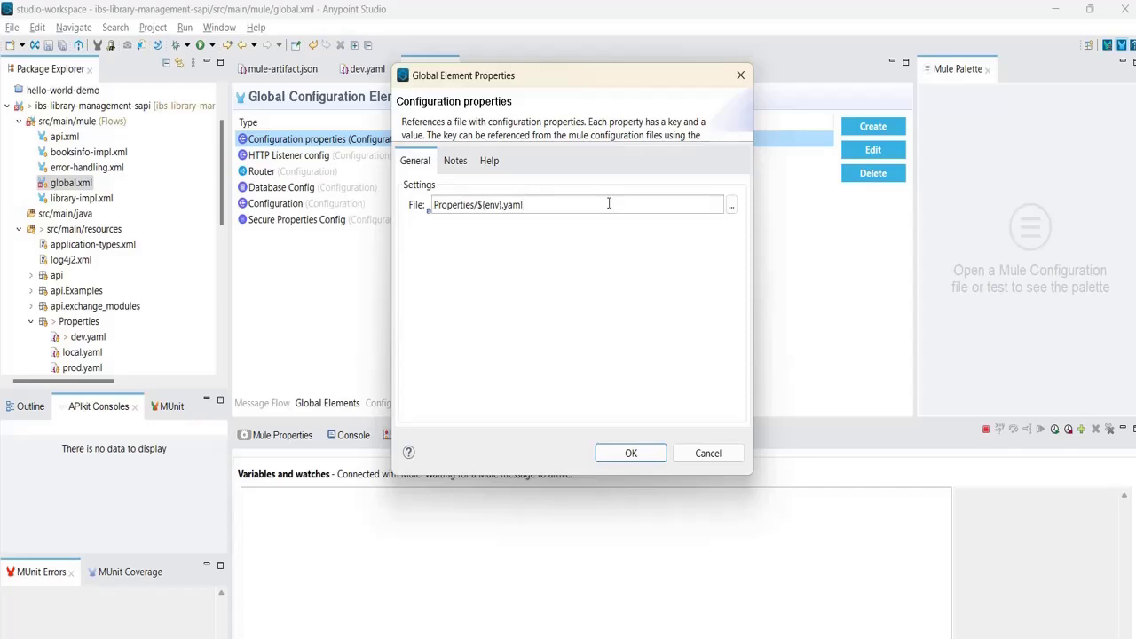
key("ctrl+a")
key("ctrl+c")
left_click(709, 454)
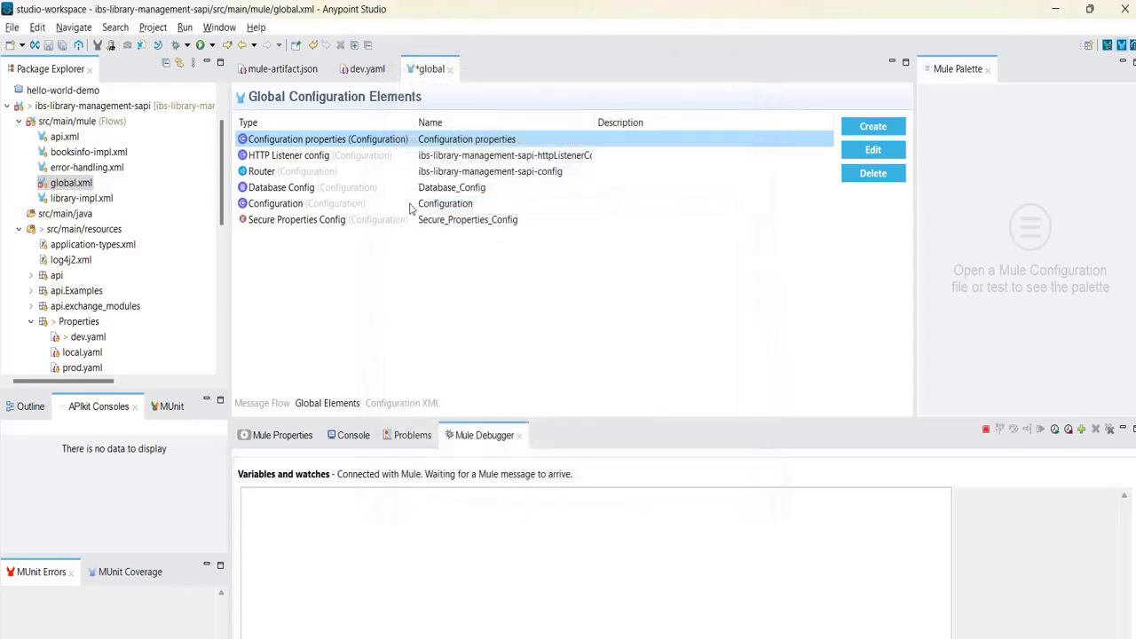
- Paste Properties/${env}.yaml into Secure_Properties_Config's File field and confirm
left_click(367, 227)
double_click(368, 227)
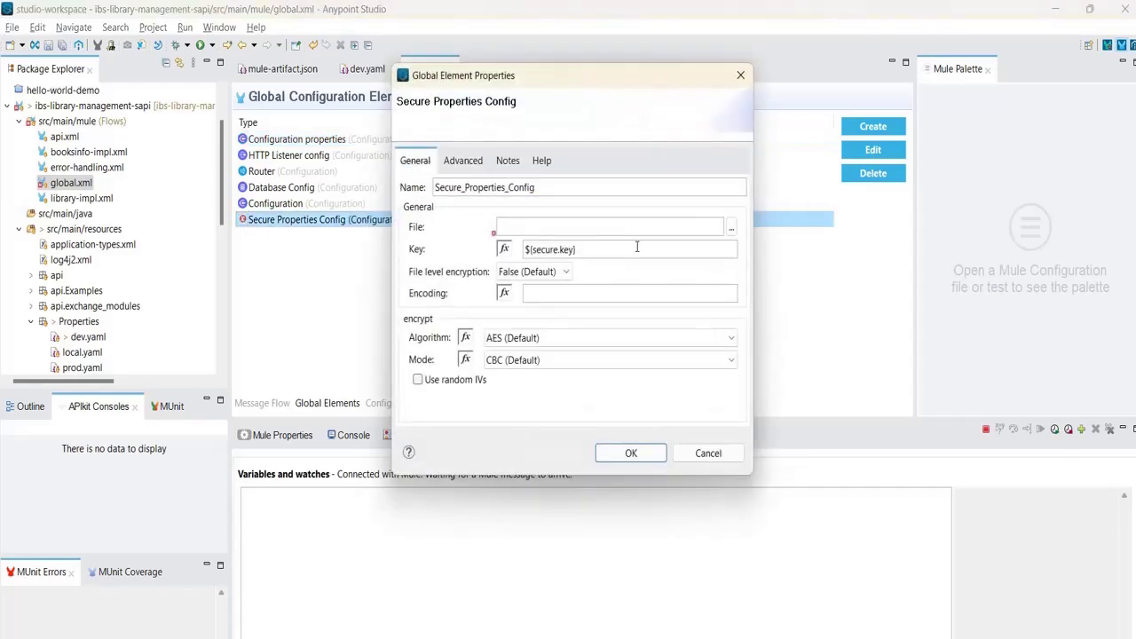
left_click(557, 228)
key("ctrl+v")
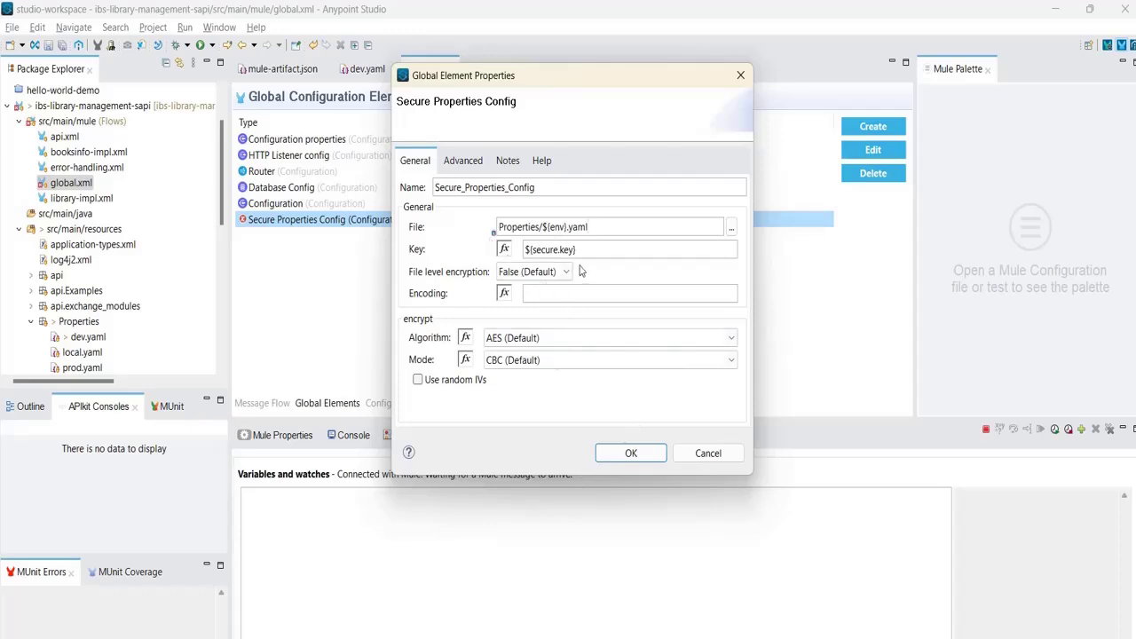
left_click(619, 454)
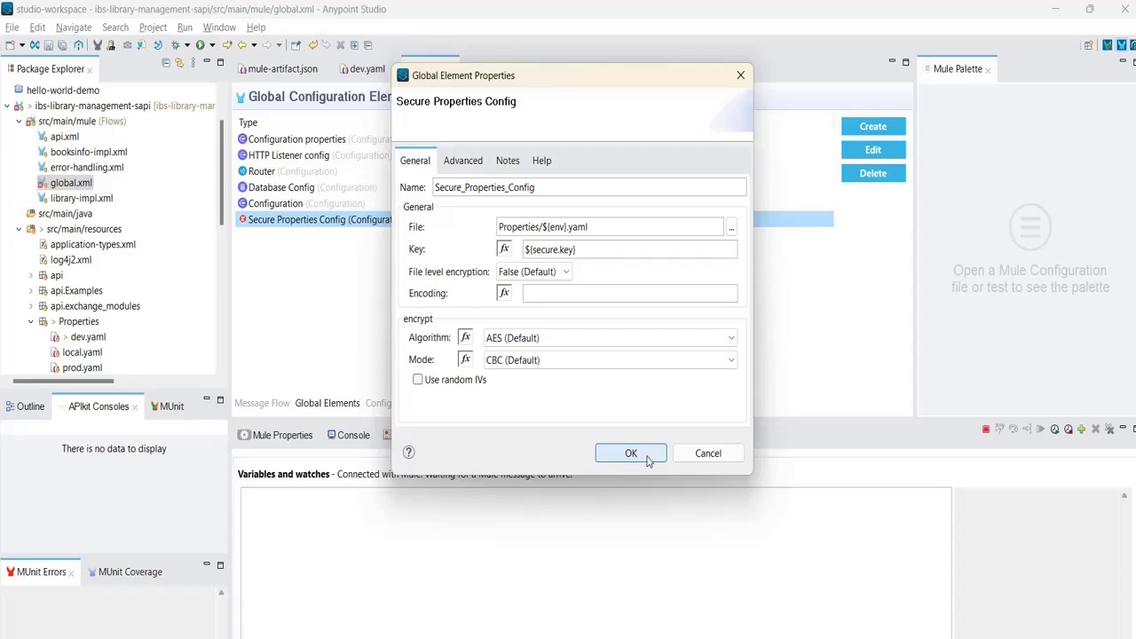
left_click(648, 460)
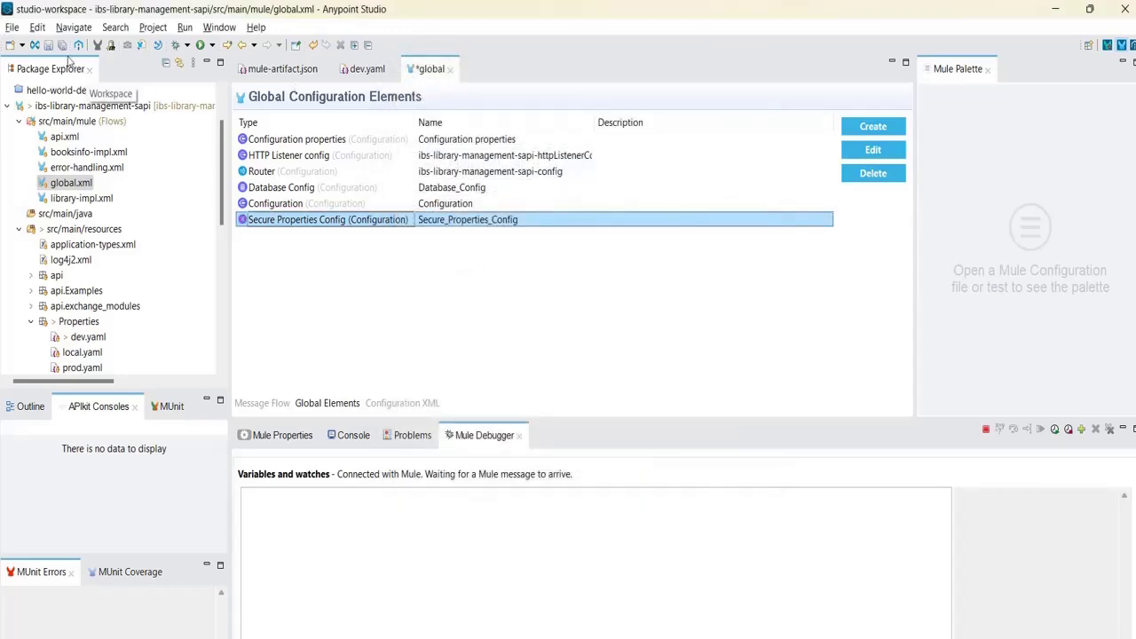
- Save global.xml, dismiss the build error, and clear terminated launches and console output
key("ctrl+s")
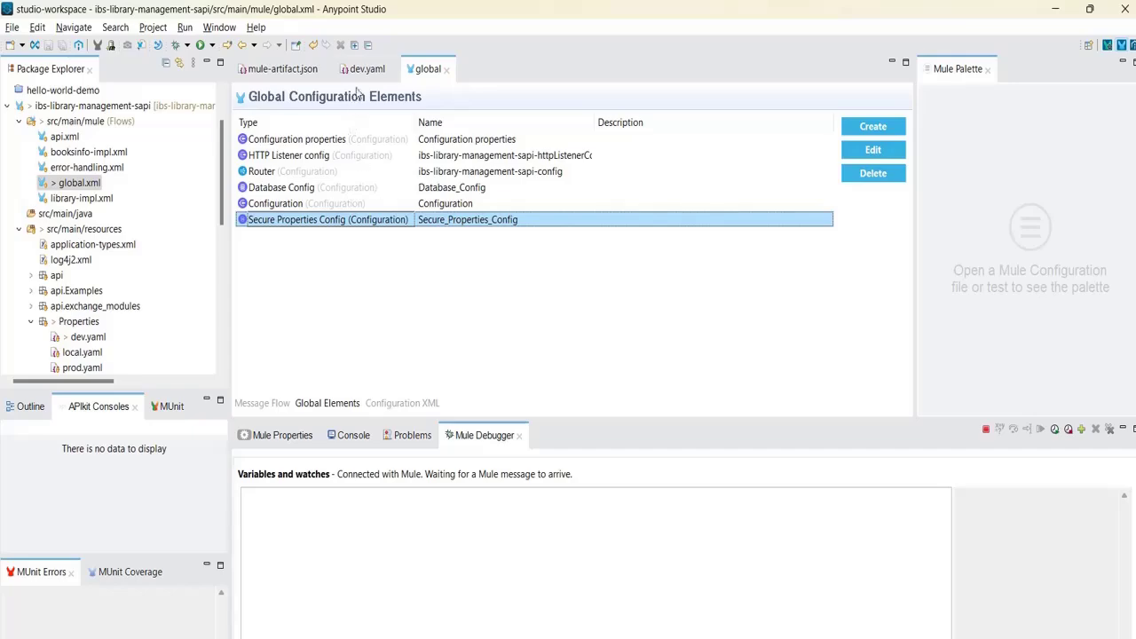
left_click(561, 364)
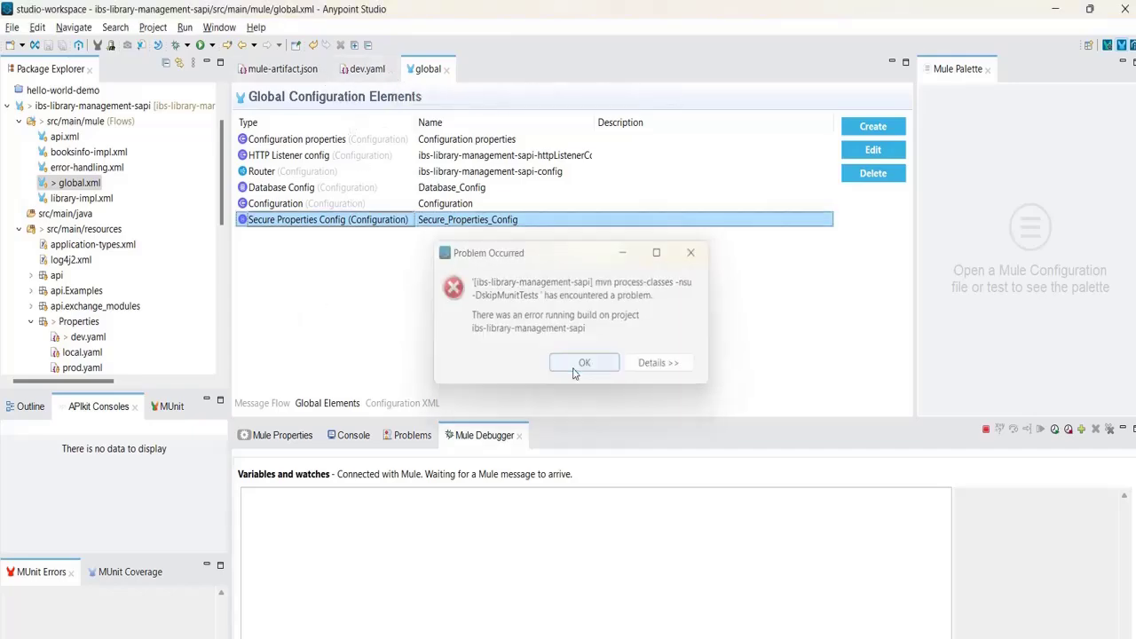
left_click(351, 435)
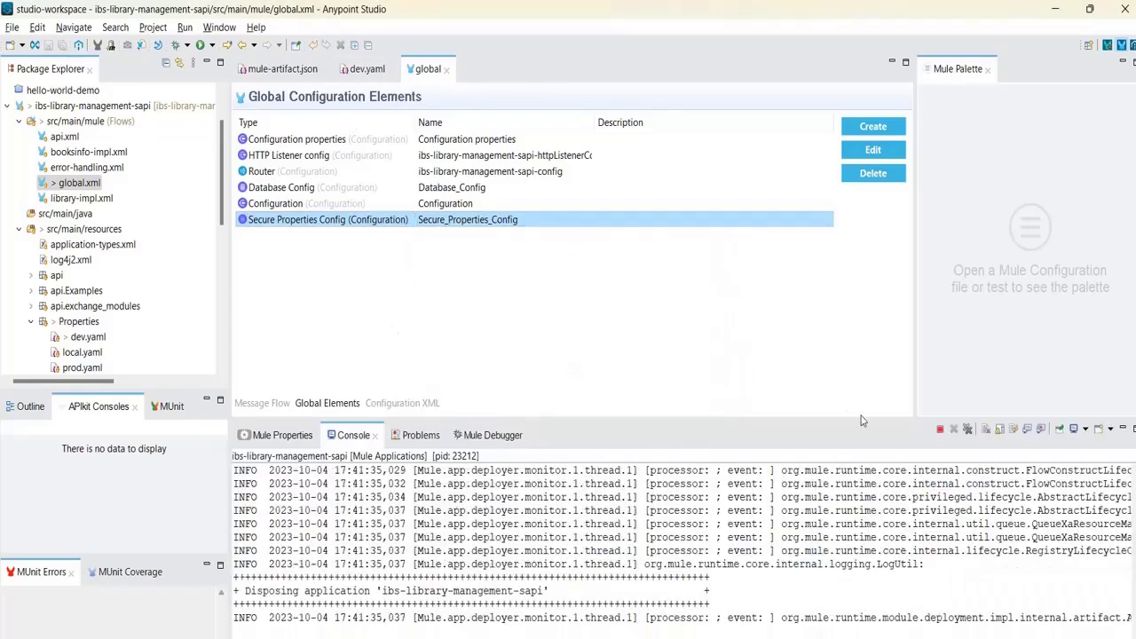
left_click(941, 431)
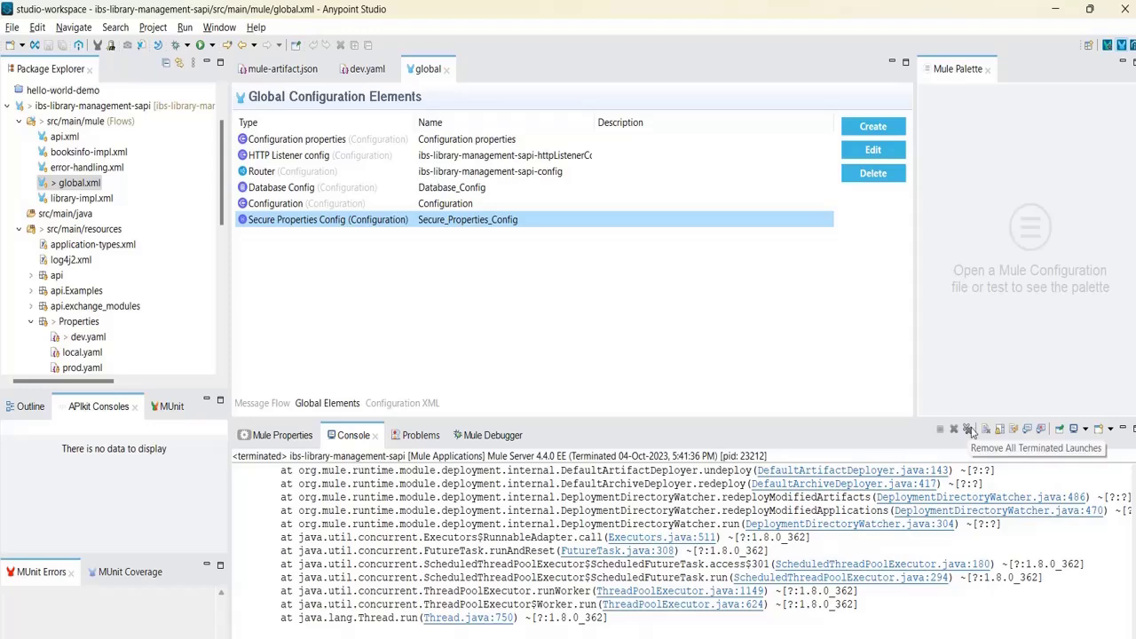
left_click(968, 431)
left_click(1012, 430)
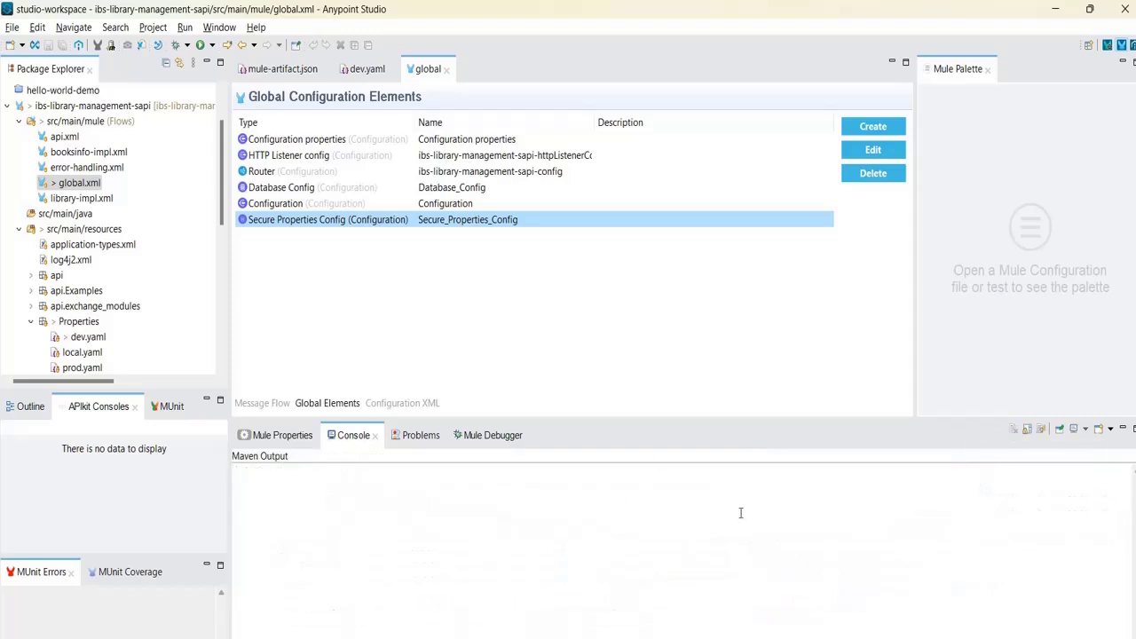
- Return to the Global Elements list and select Database Config
left_click(266, 404)
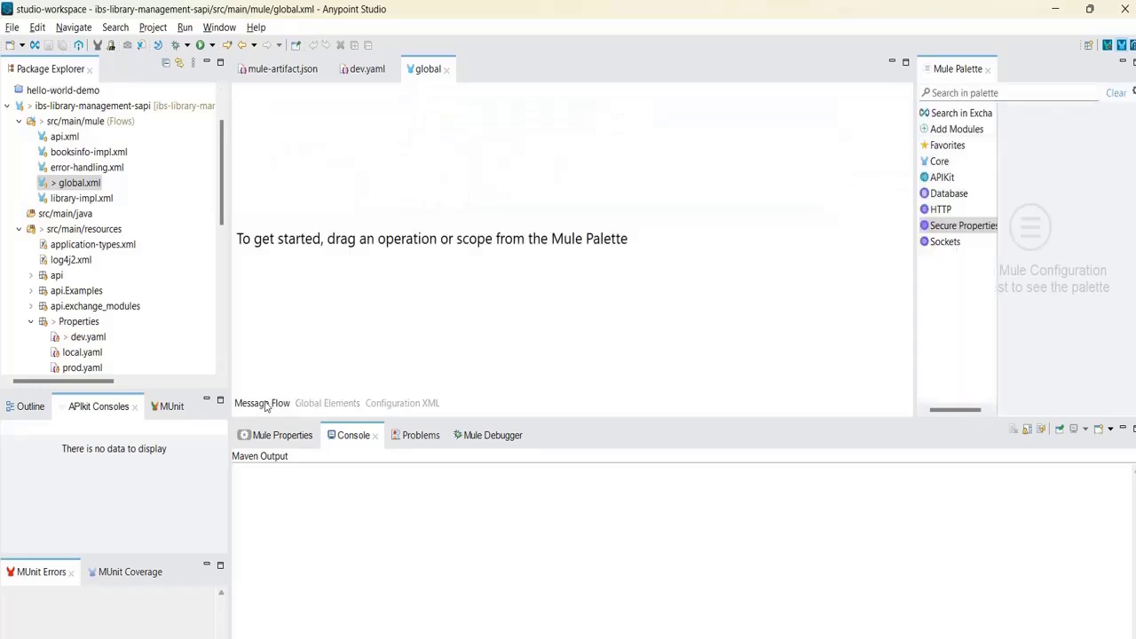
left_click(326, 404)
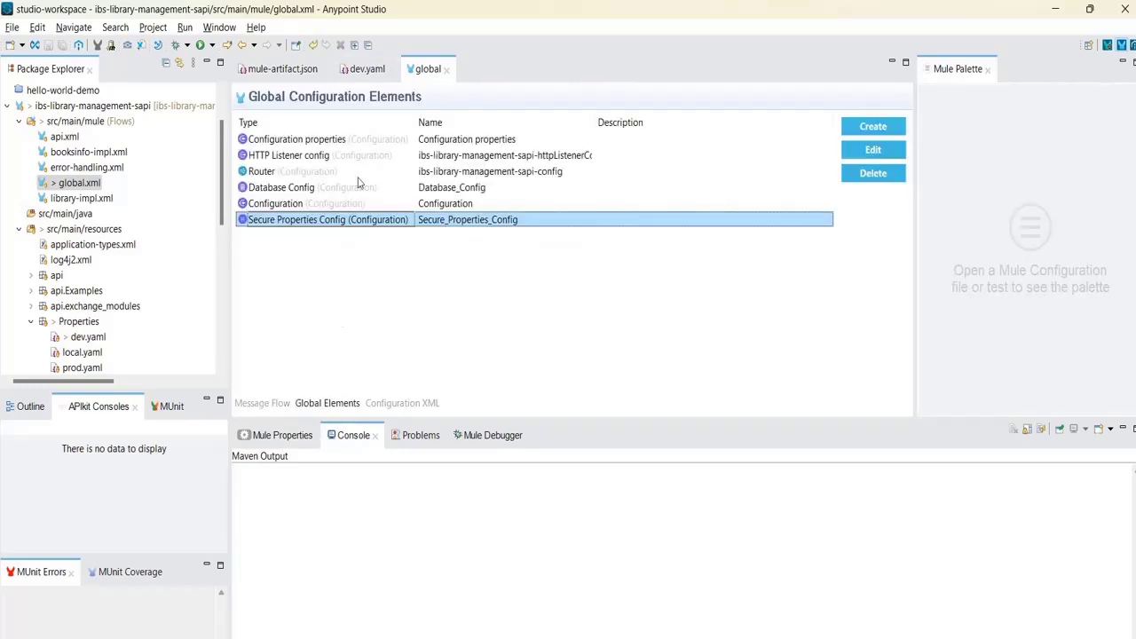
left_click(280, 188)
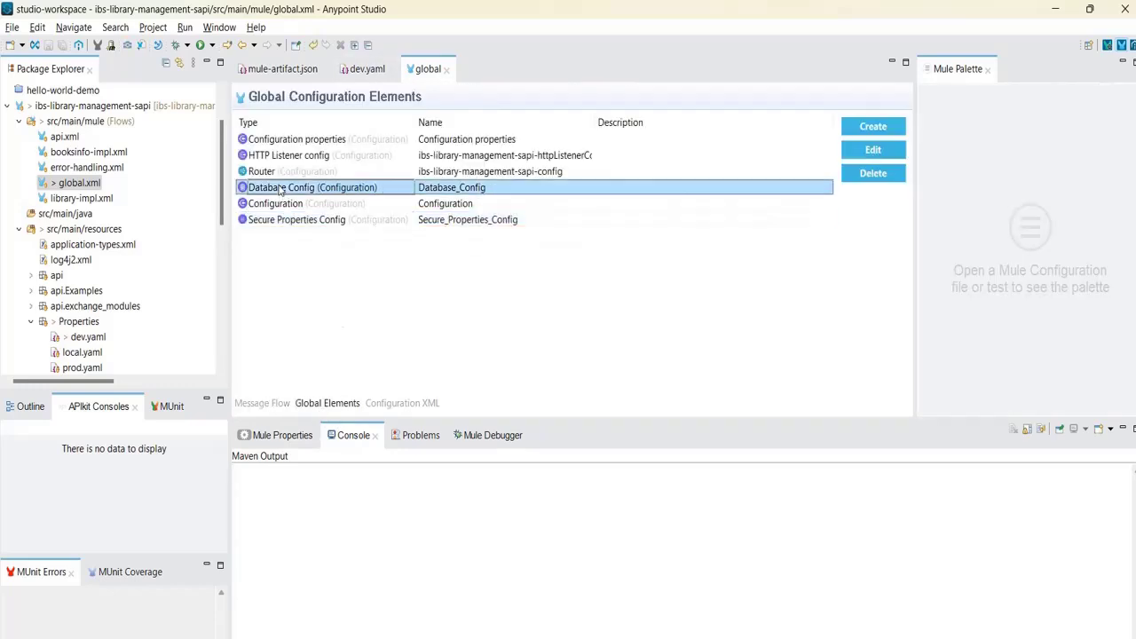
- Edit Database Config and enlarge its dialog to show host through database name fields
left_click(888, 149)
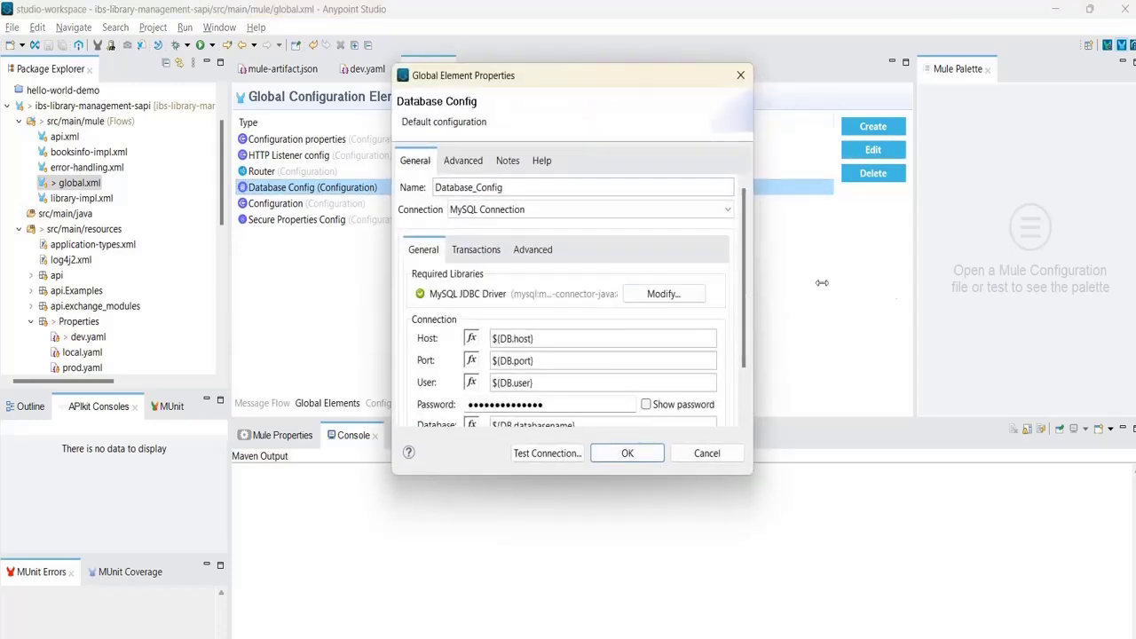
left_click_drag(754, 300, 991, 300)
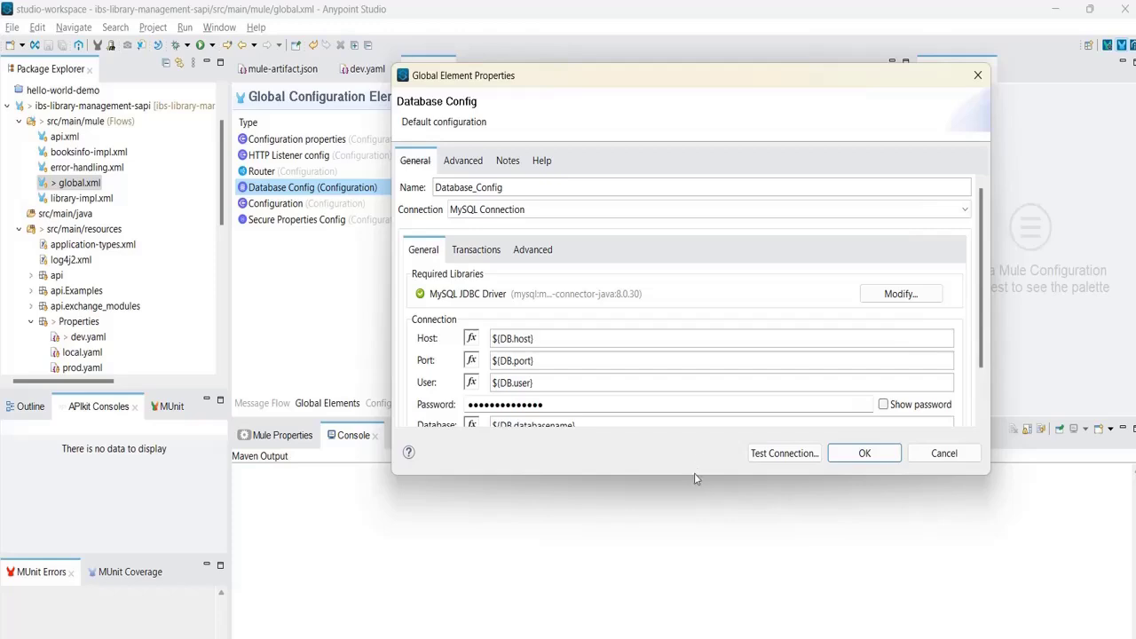
left_click_drag(694, 475, 700, 590)
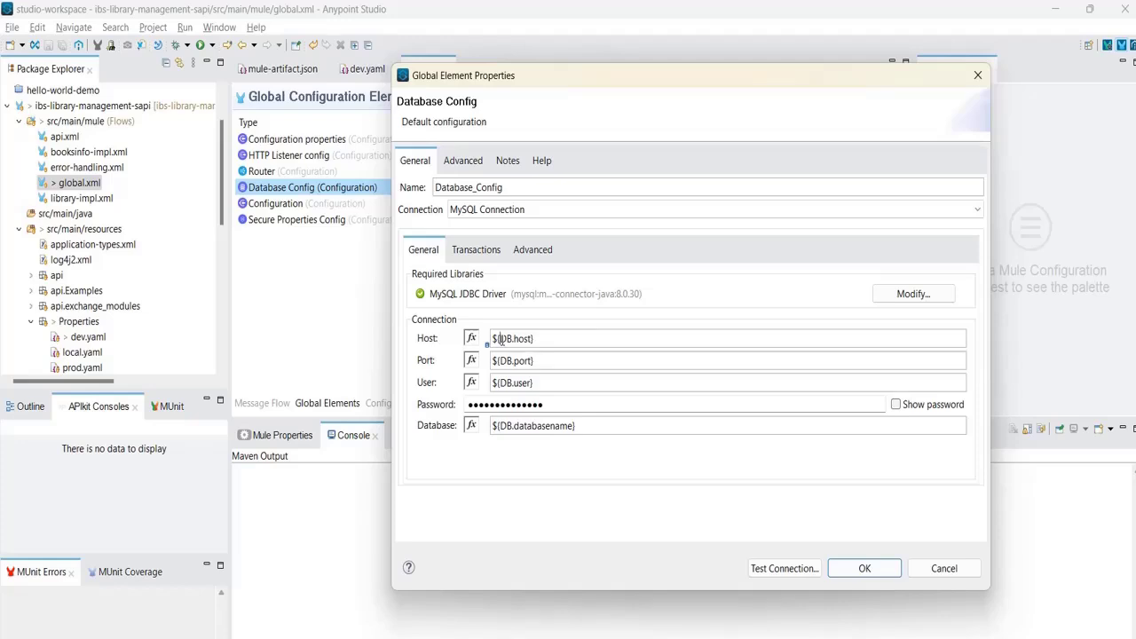
- Insert 'secure::' into the host, port, user, password and database name references so they read ${secure::DB.*}
type("secure::")
left_click(500, 361)
type("secure")
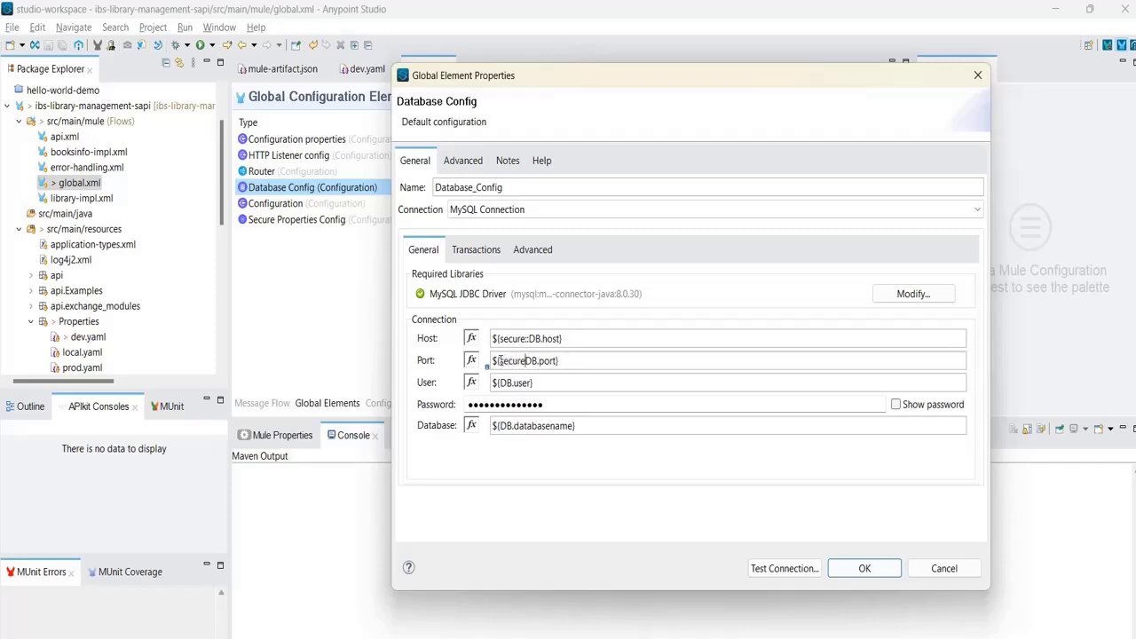
type("::")
type("secure::")
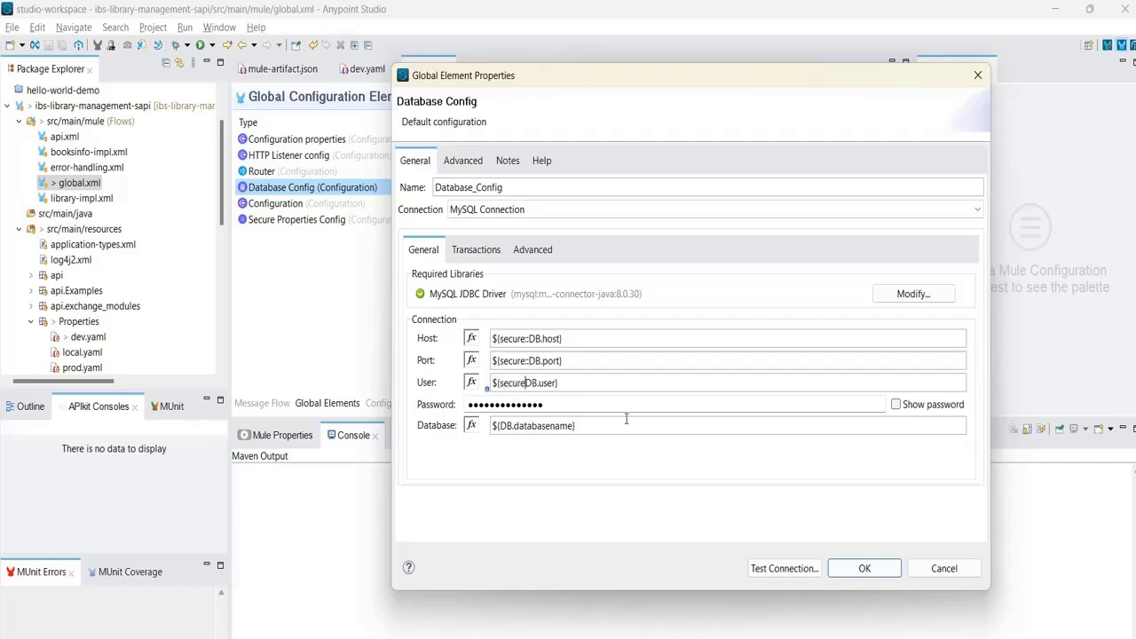
left_click(896, 405)
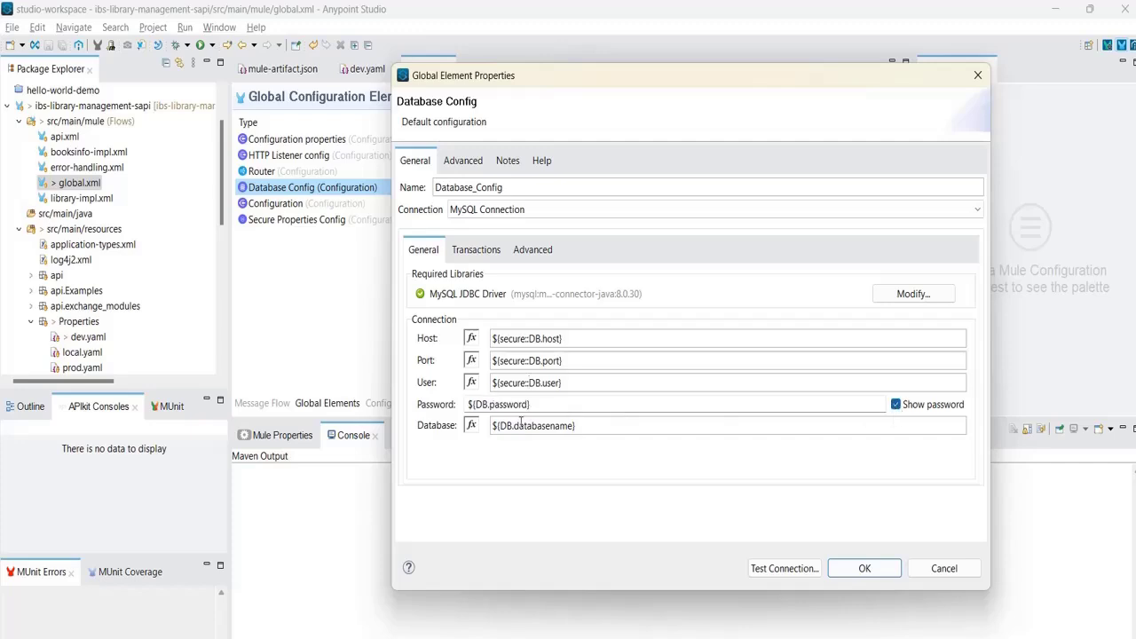
left_click(477, 404)
type("secure")
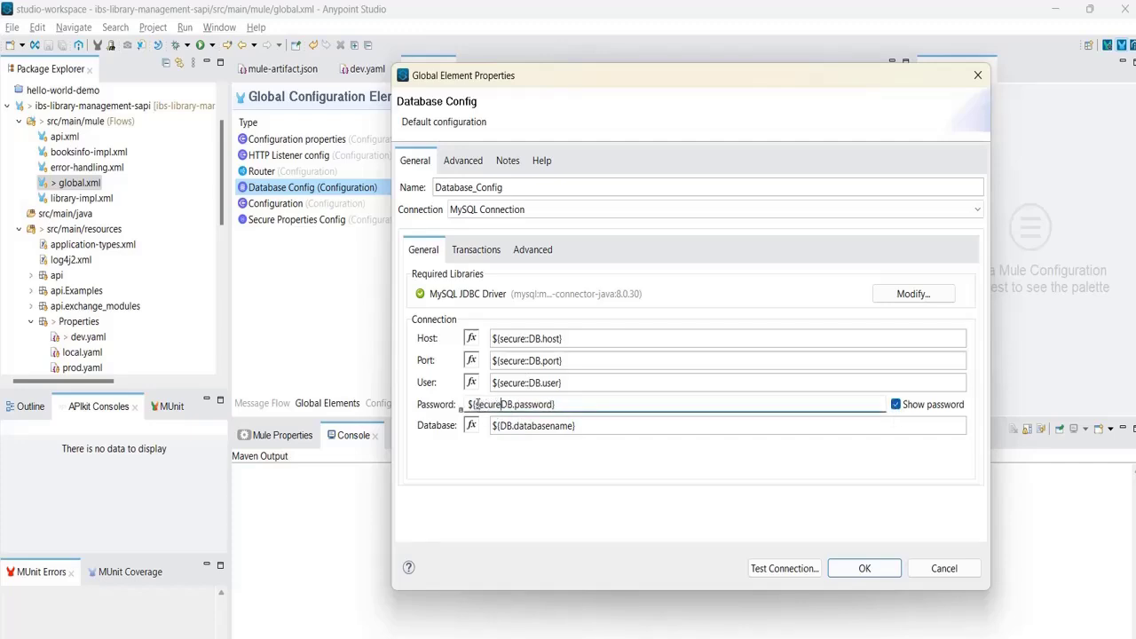
type("::")
left_click(500, 427)
type("secure")
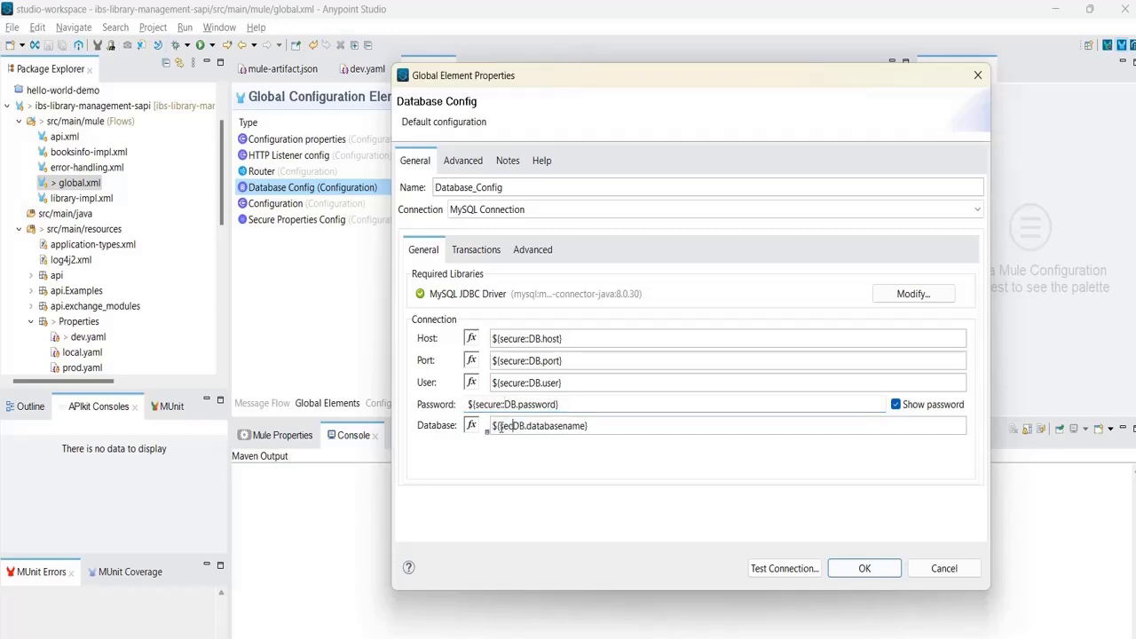
type("::")
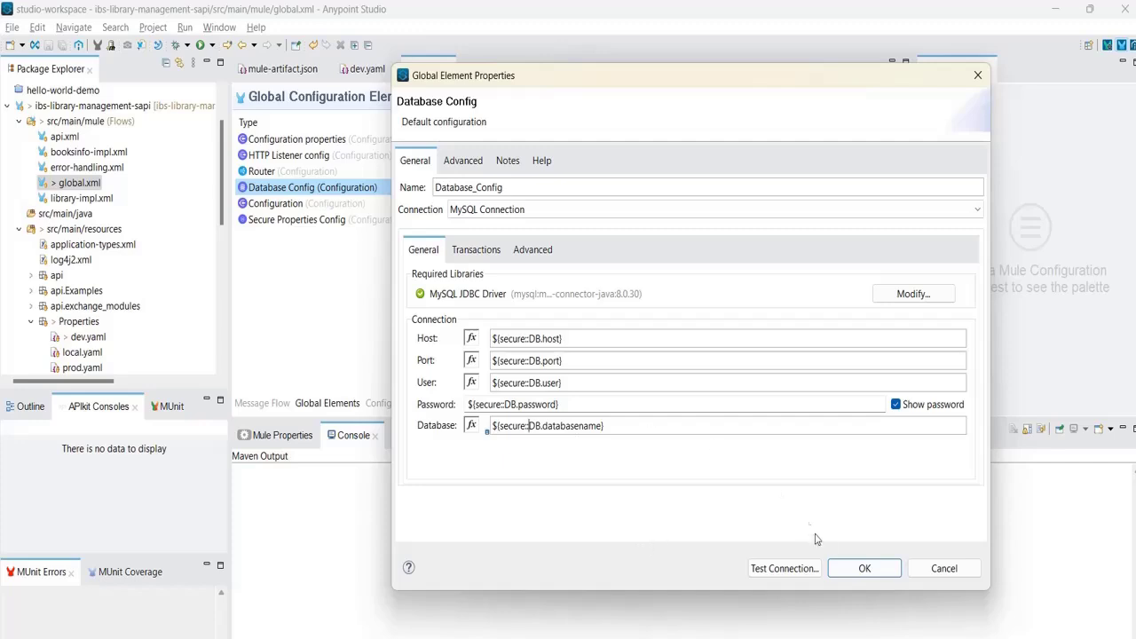
- Confirm the database settings, save global.xml, and prefix the HTTP Listener port and read timeout with secure::
left_click(846, 573)
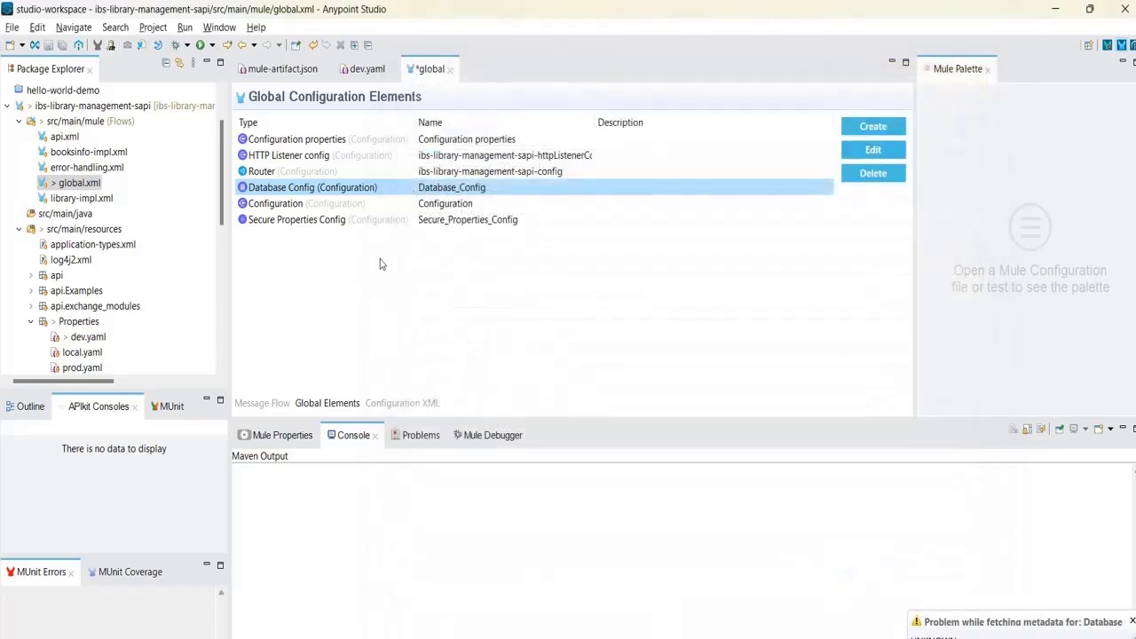
left_click(62, 45)
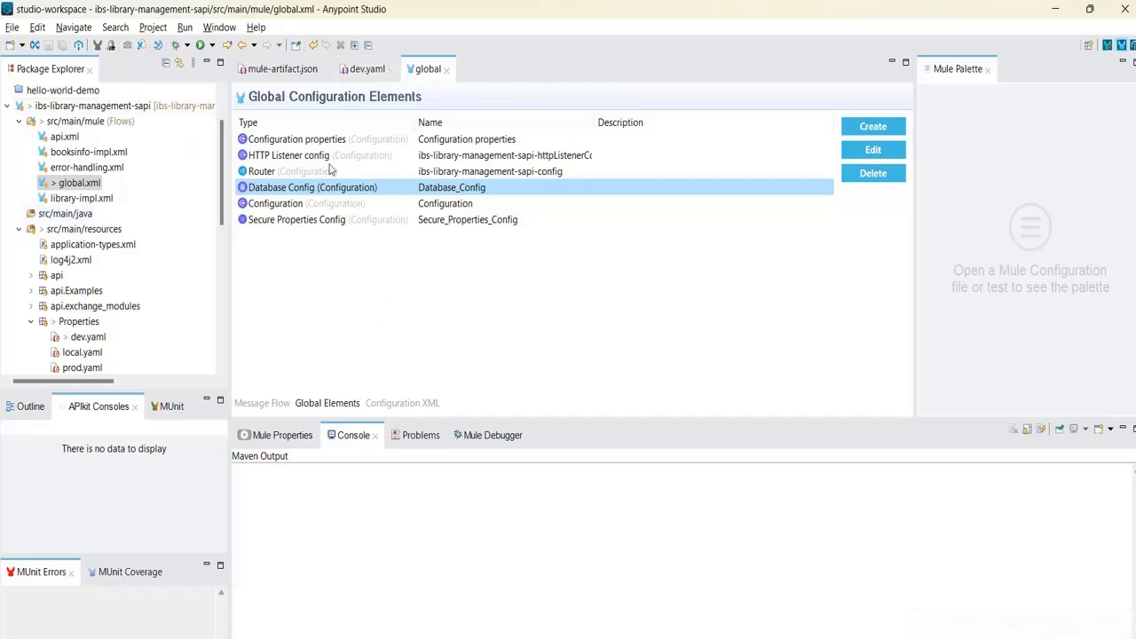
left_click(299, 156)
left_click(875, 151)
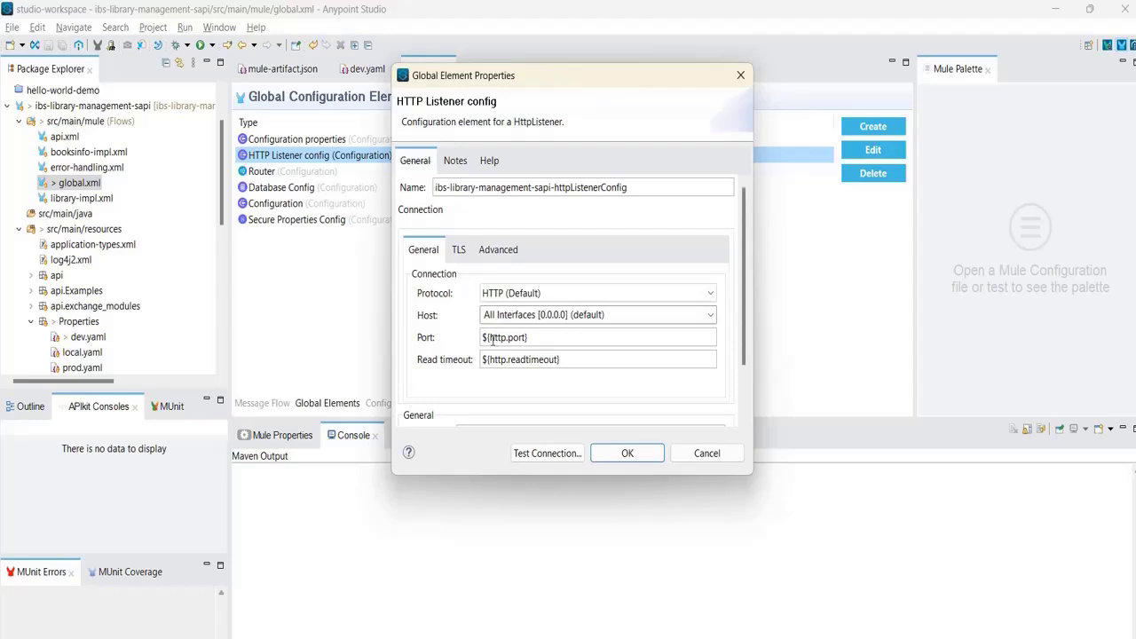
type("secure::secure")
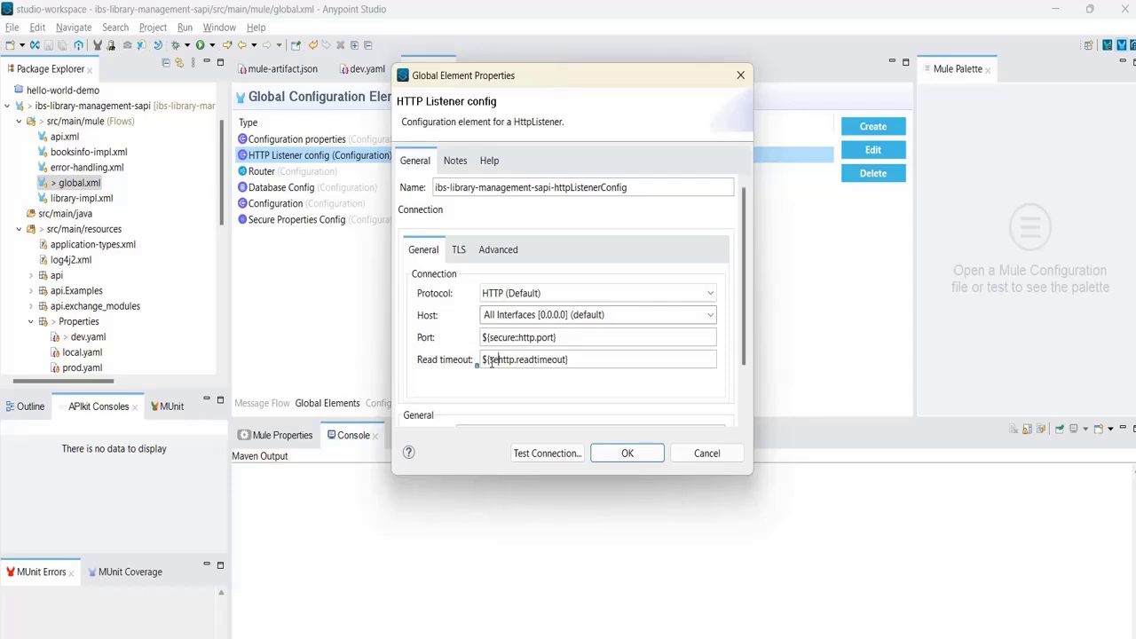
type("::")
left_click(625, 454)
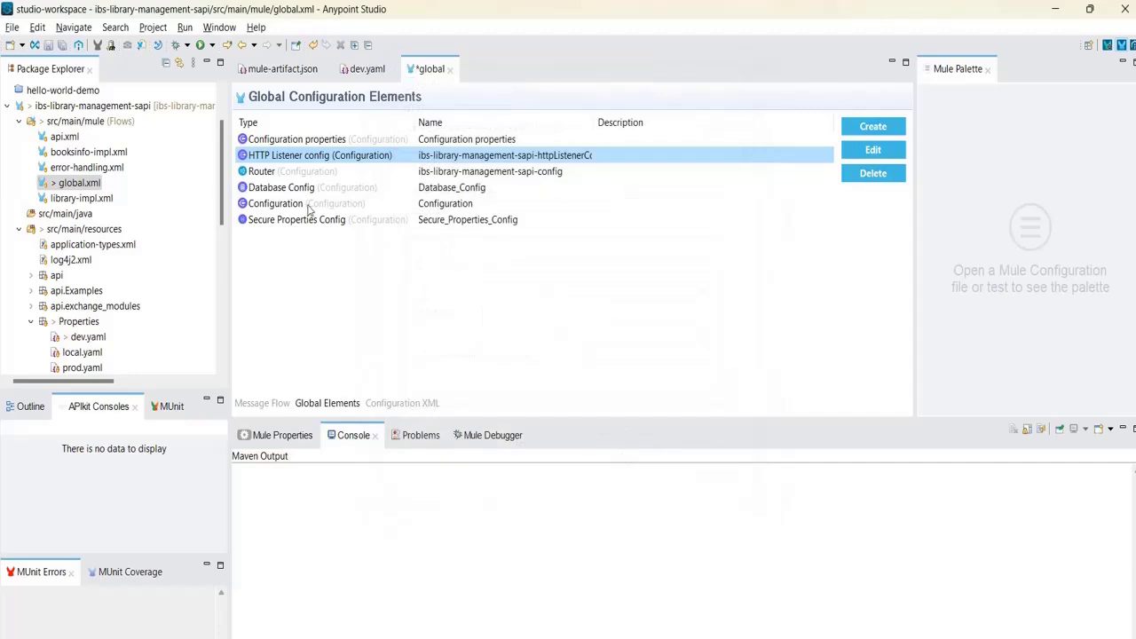
- Save global.xml and check the property values in dev.yaml
left_click(62, 49)
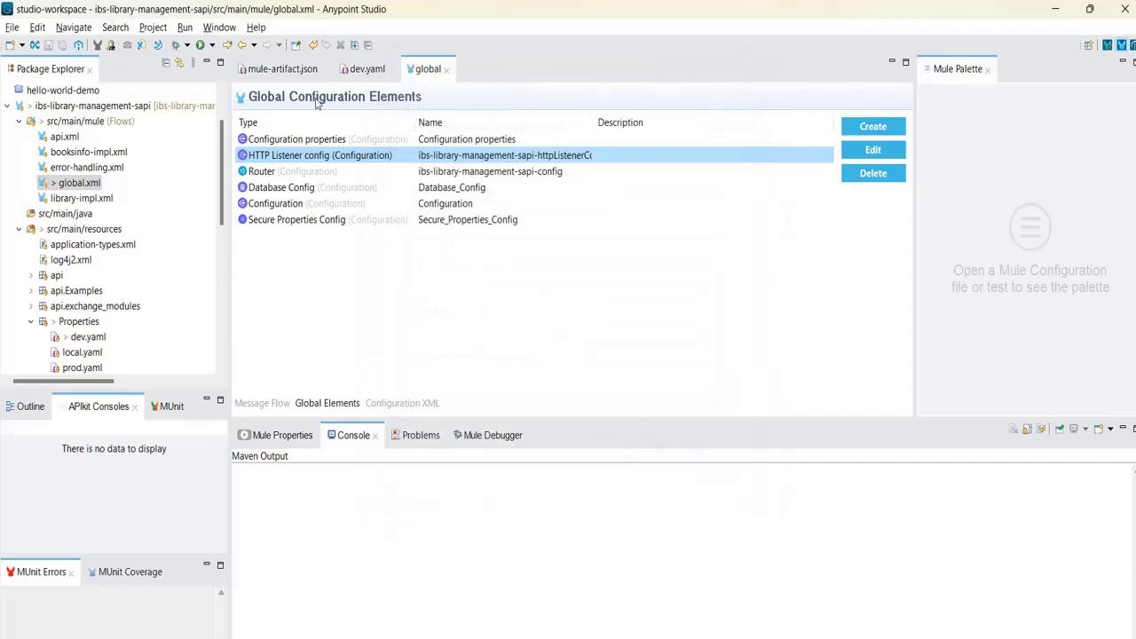
left_click(362, 69)
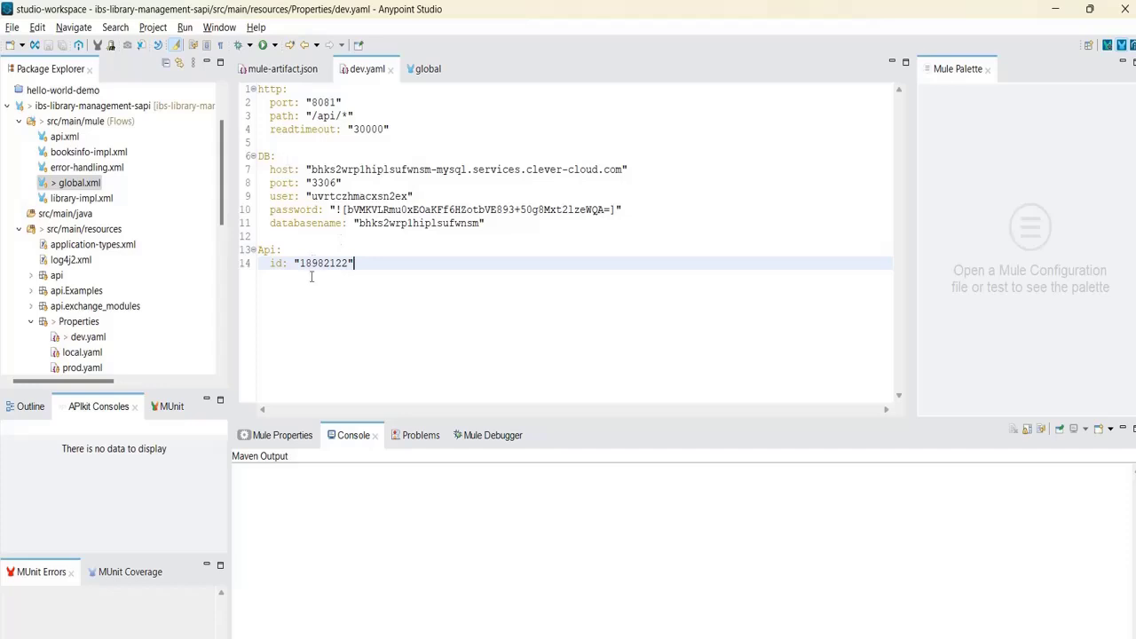
left_click(427, 68)
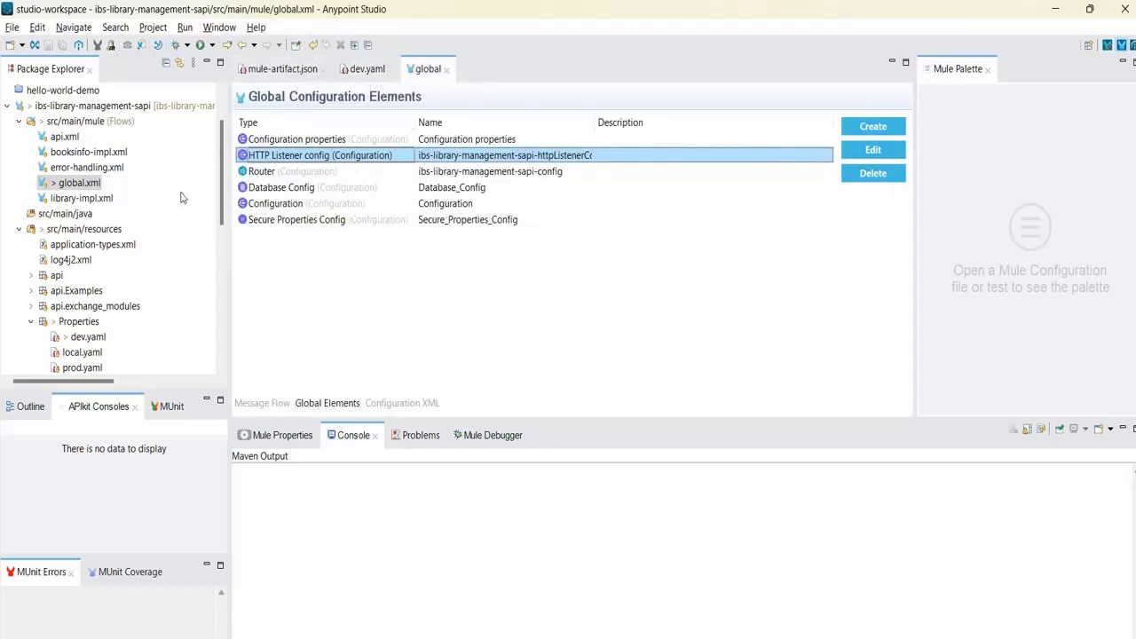
- Open api.xml and change the Listener path to ${secure::http.path}
left_click(64, 137)
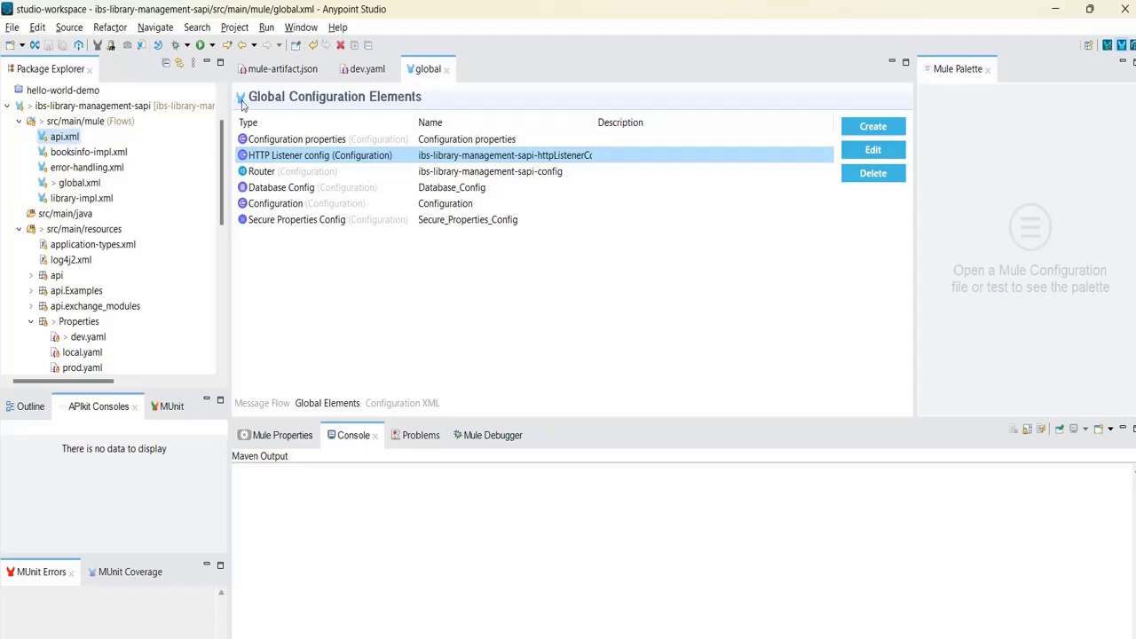
double_click(67, 137)
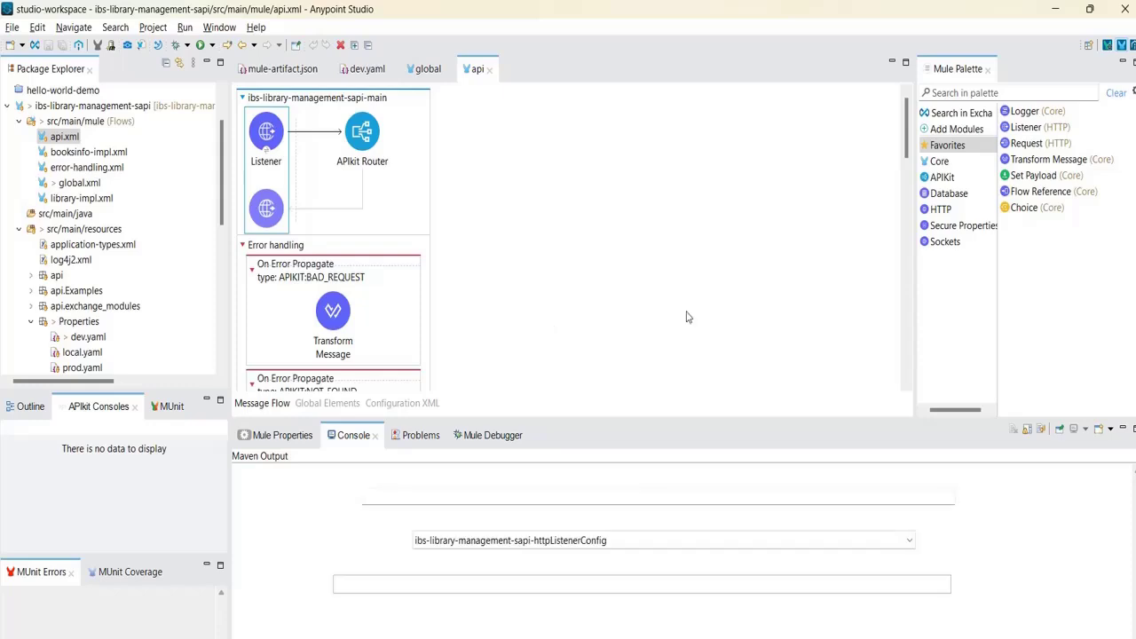
left_click(346, 586)
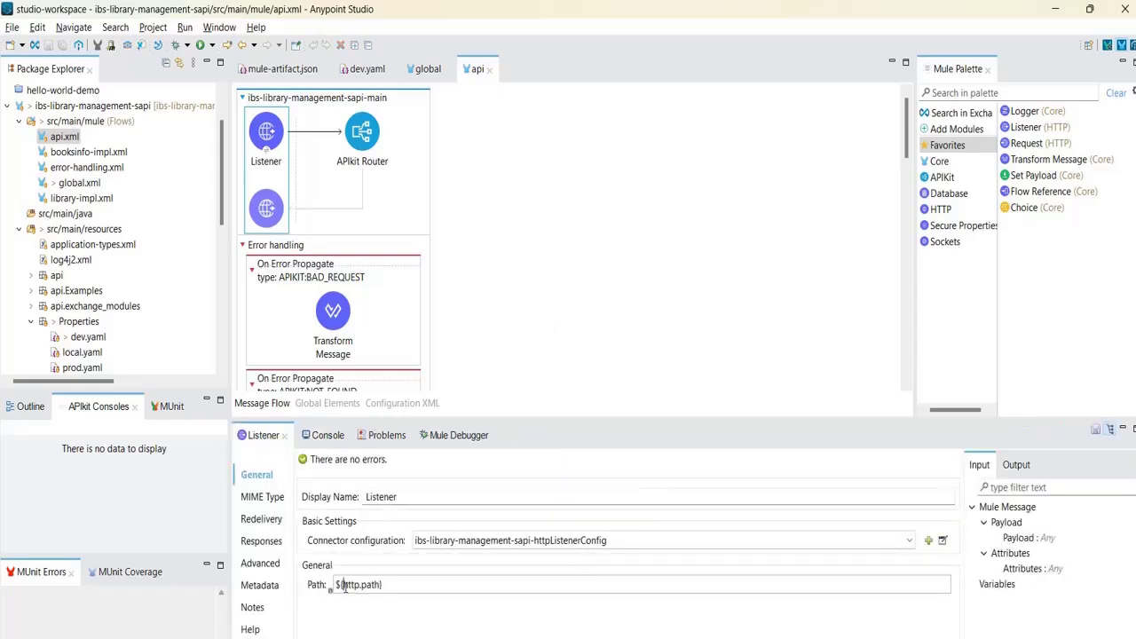
type("secure::")
left_click(562, 308)
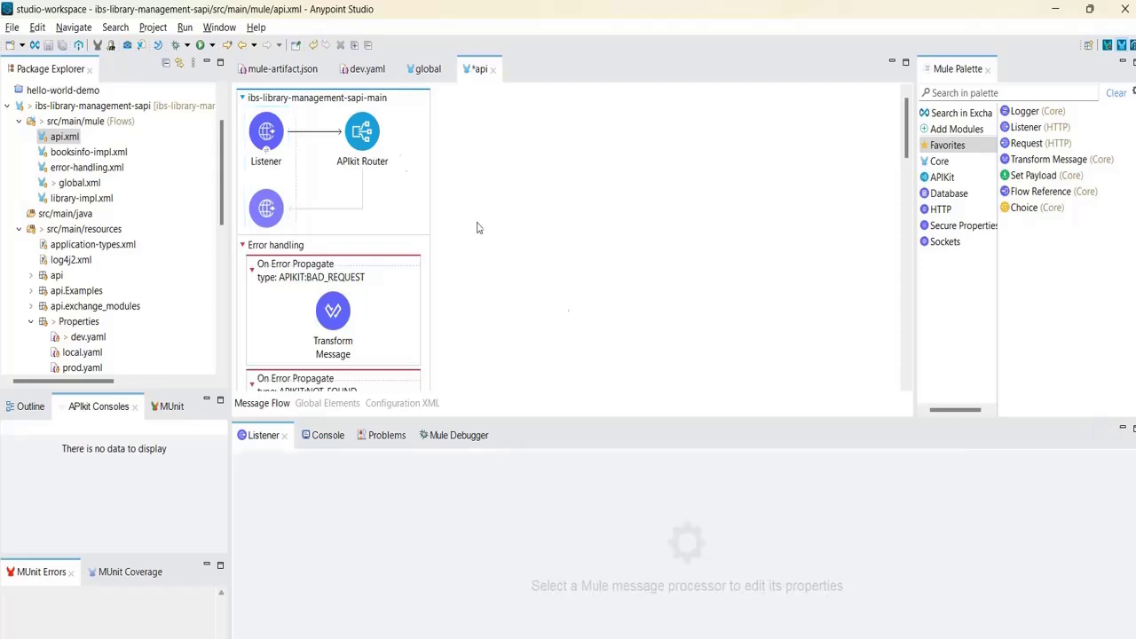
left_click(426, 68)
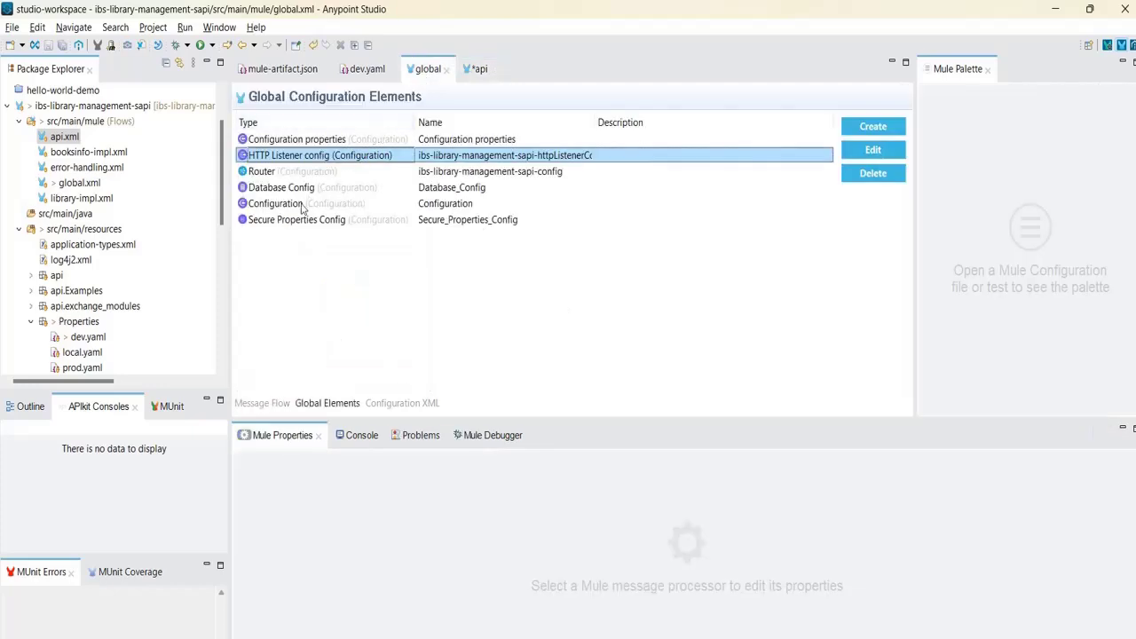
- In global.xml's XML source, change line 28's apiId to ${secure::Api.id}
left_click(402, 403)
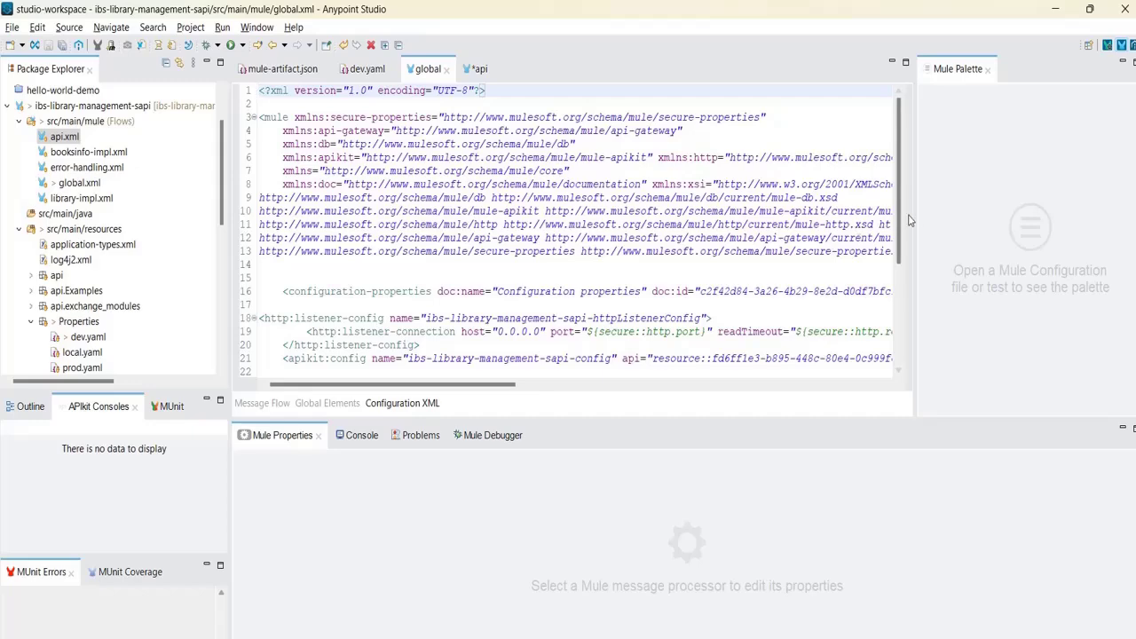
left_click_drag(902, 229, 917, 305)
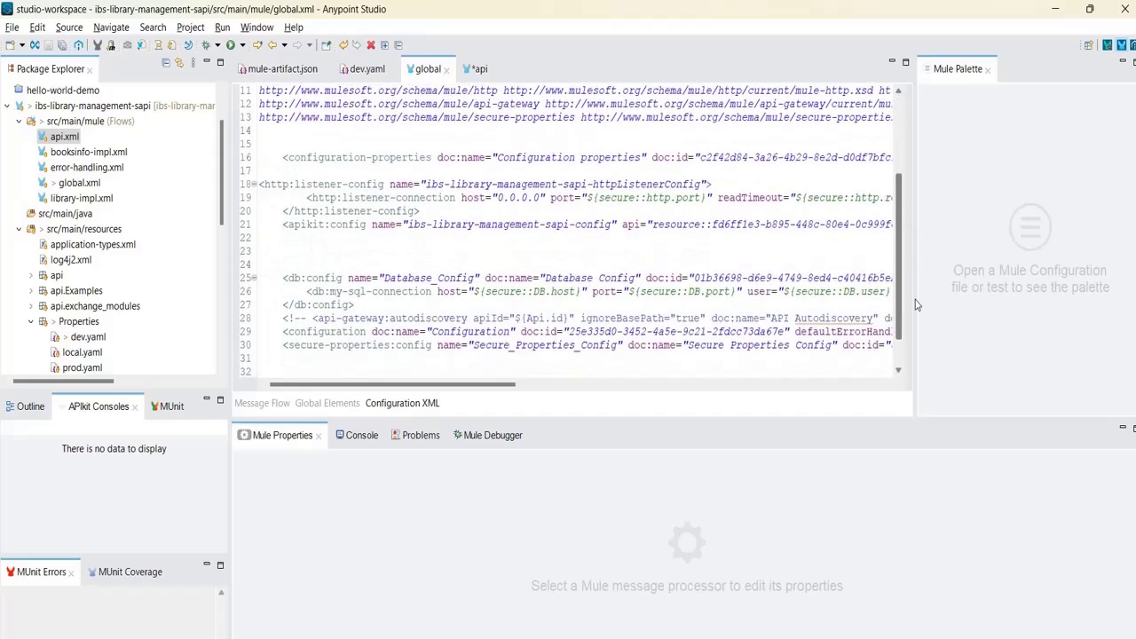
scroll(896, 304, "down", 1)
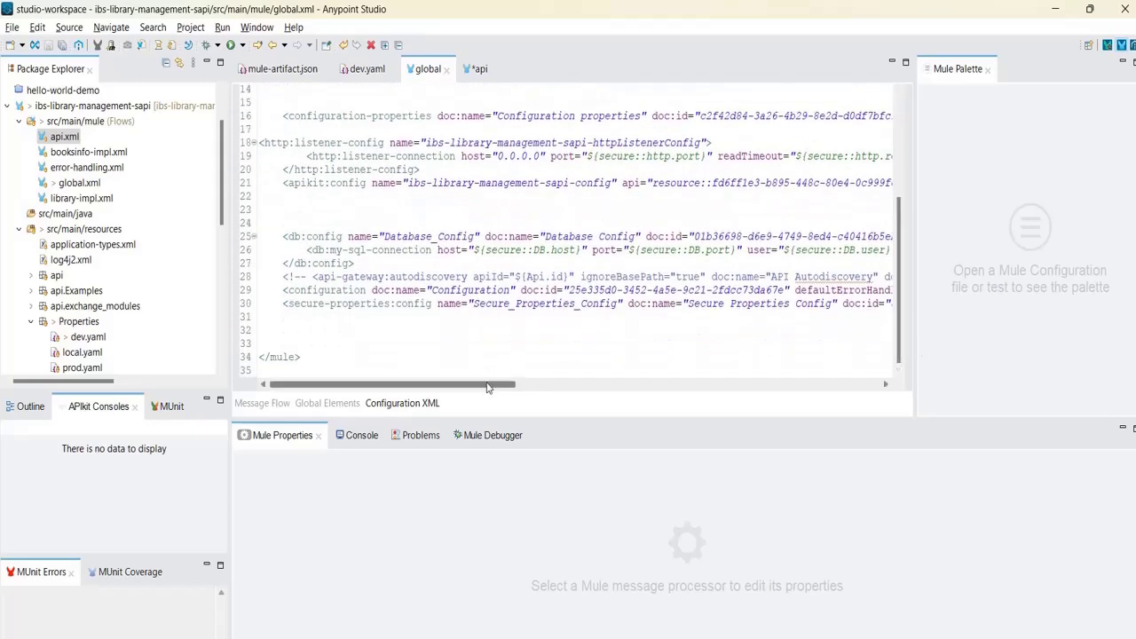
left_click_drag(488, 384, 451, 384)
left_click(524, 277)
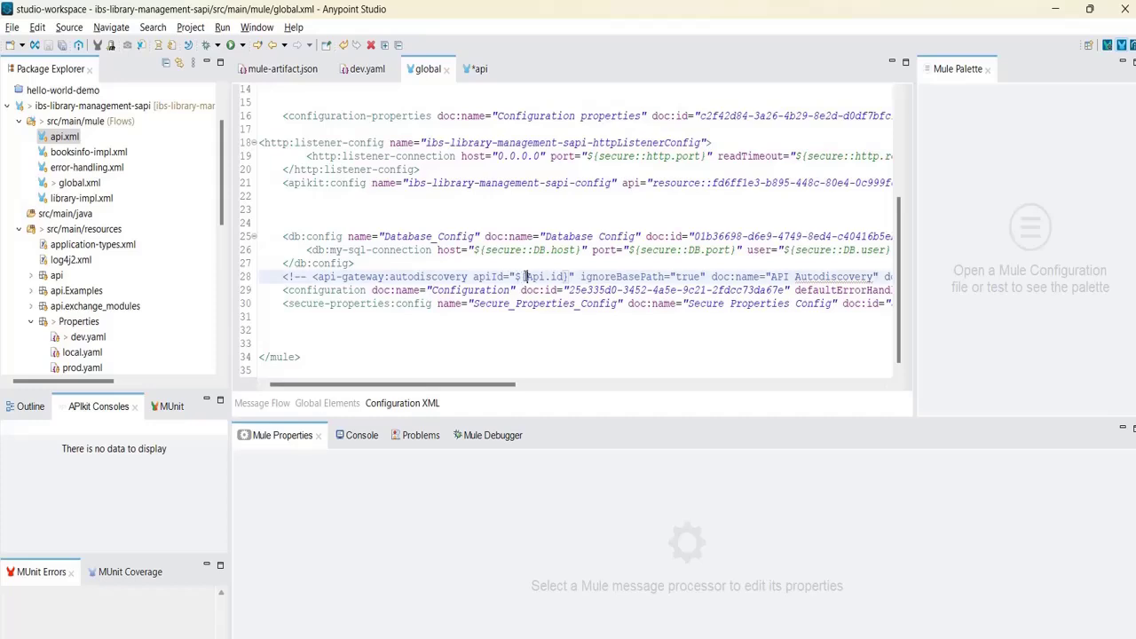
type("secure")
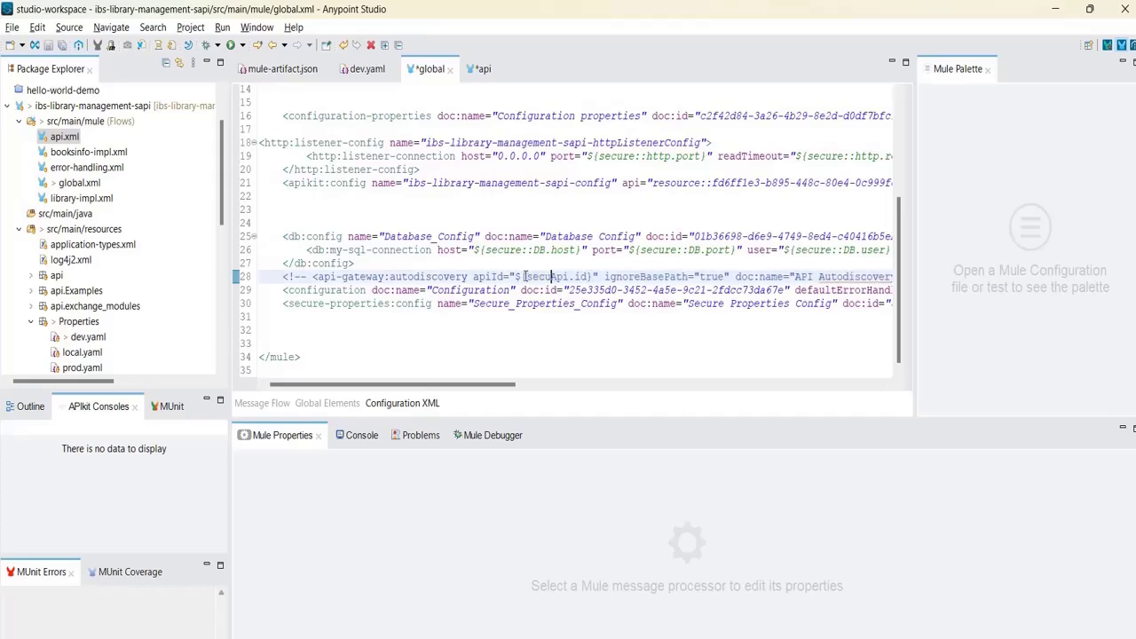
type("::")
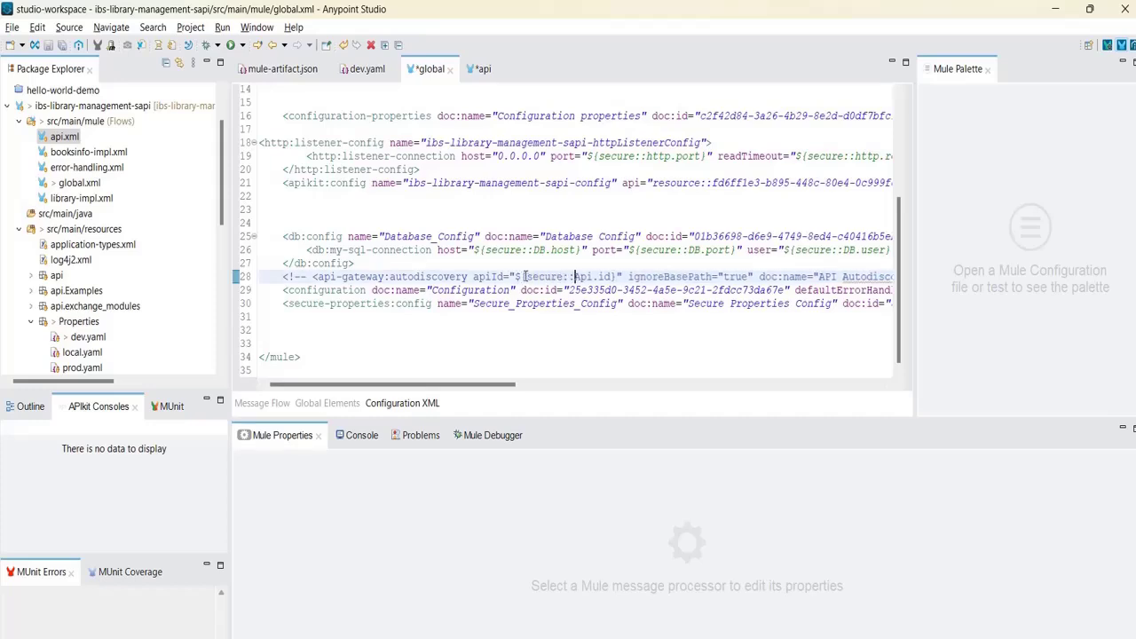
- Save global.xml and all modified files, then view mule-artifact.json's secure properties
key("ctrl+s")
key("ctrl+shift+s")
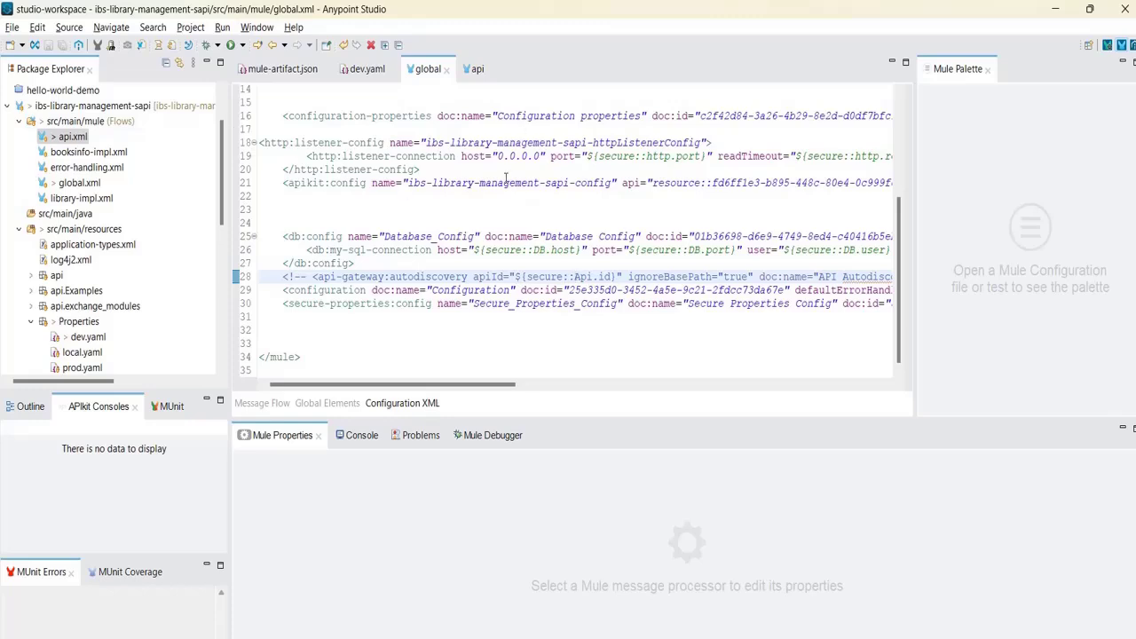
left_click(275, 71)
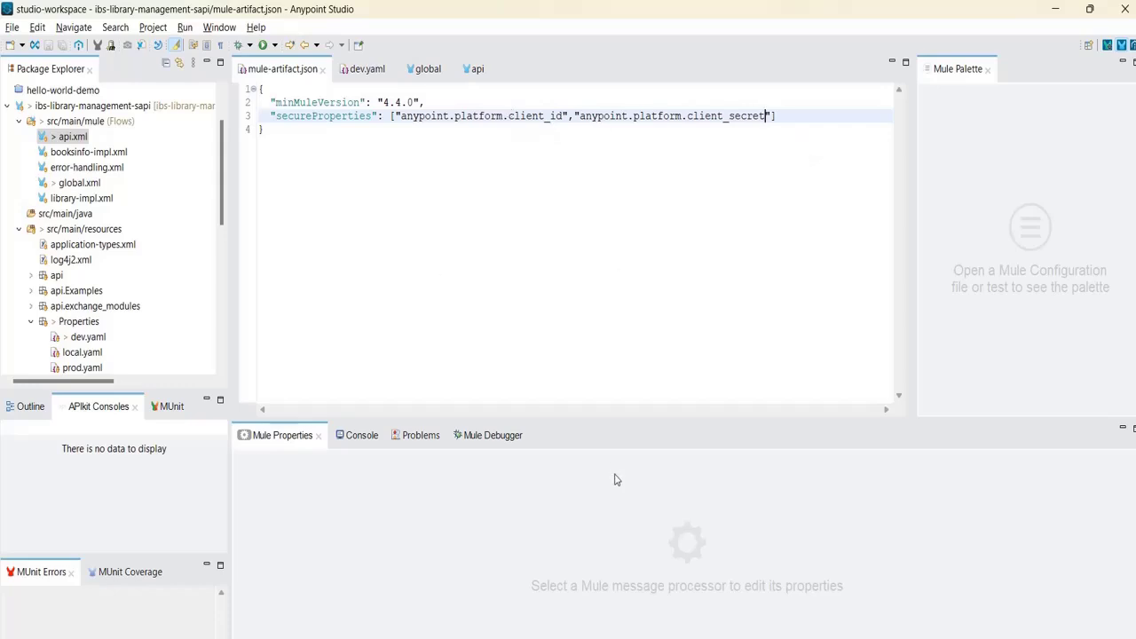
- Look over the Secure Properties Generator settings and the Secure Configuration Properties docs
mouse_move(730, 634)
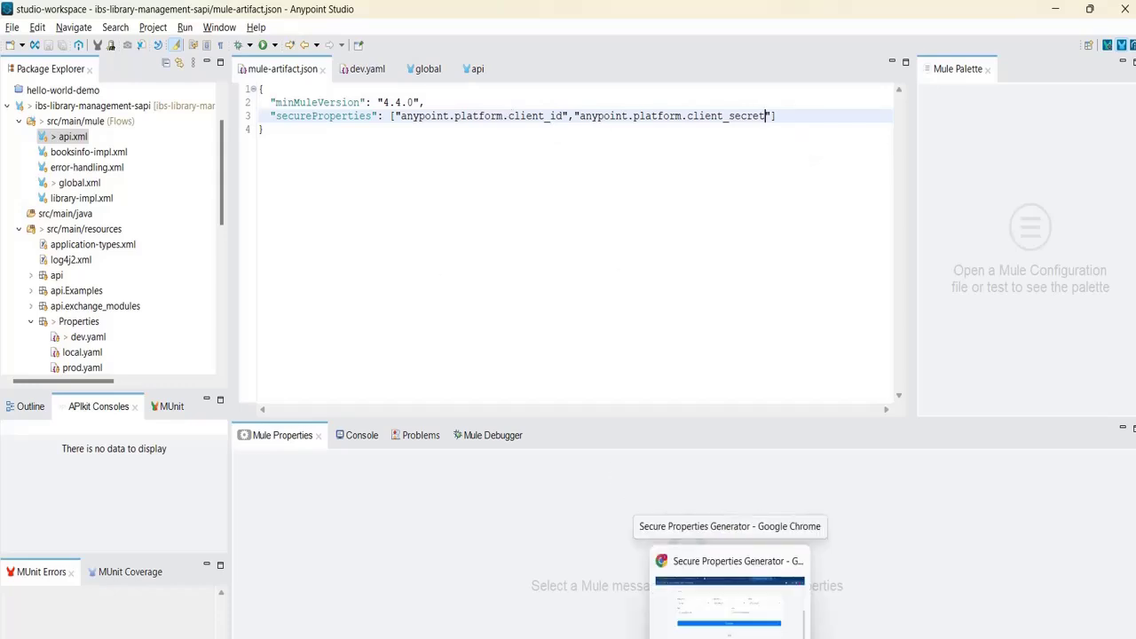
left_click(730, 599)
left_click_drag(527, 246, 450, 142)
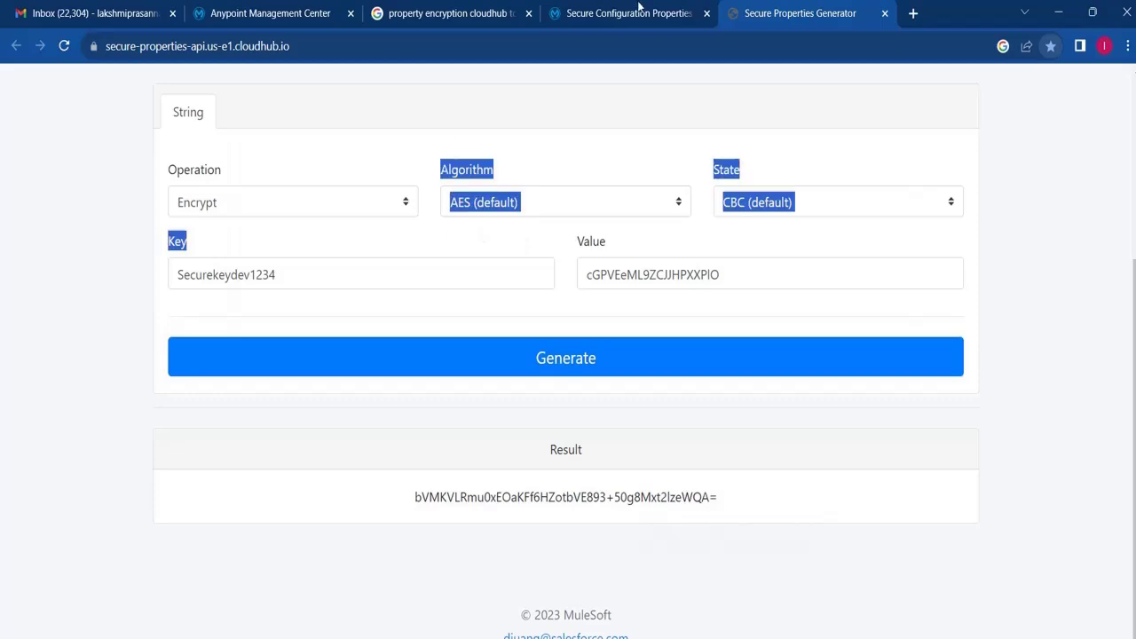
left_click(617, 14)
- Reload the app's Runtime Manager settings and inspect its masked client_id and client_secret properties
left_click(282, 13)
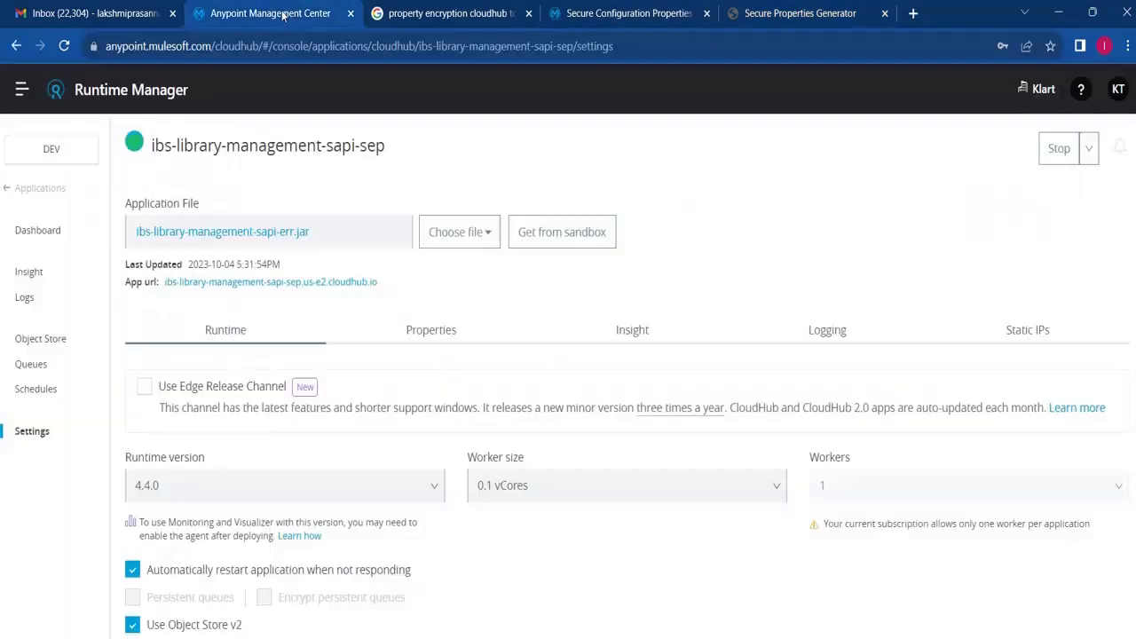
left_click(232, 46)
key("Return")
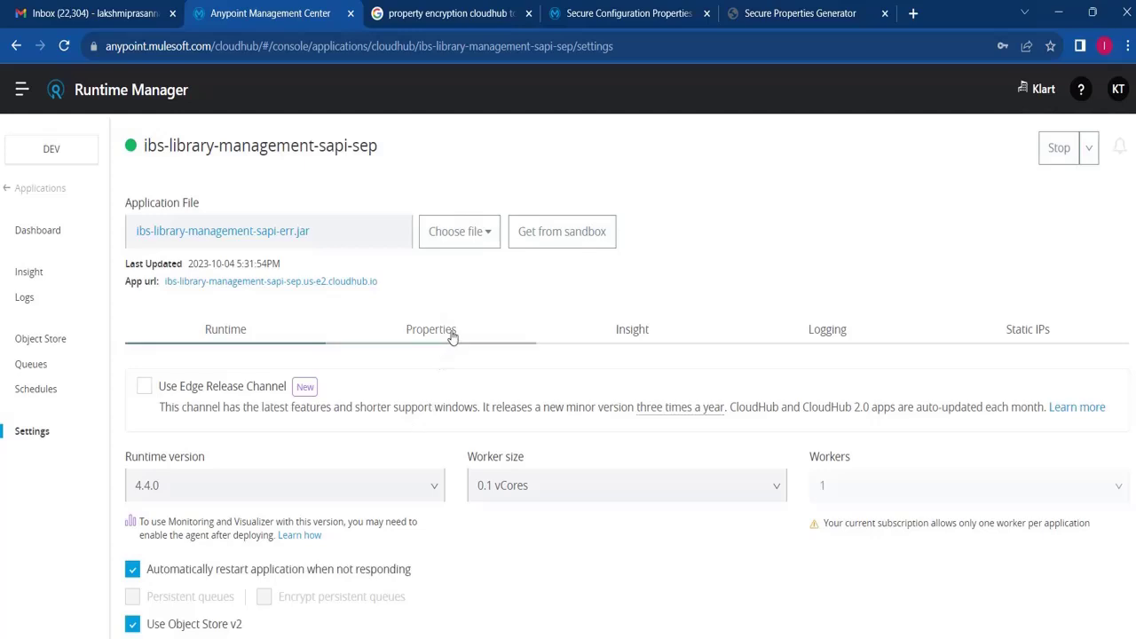
left_click(451, 332)
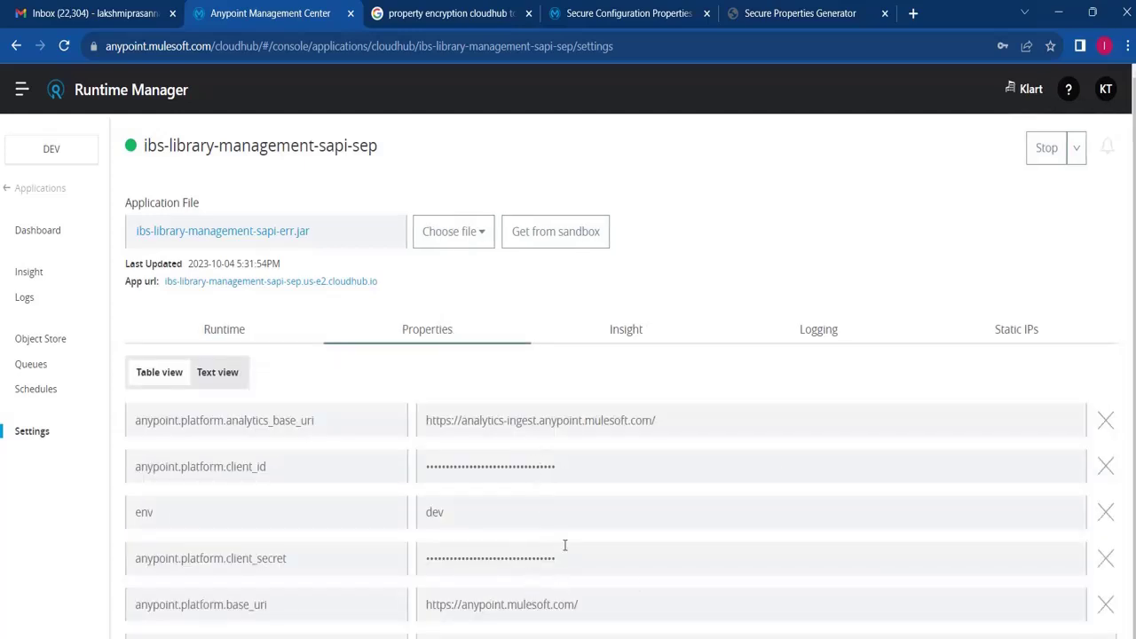
left_click_drag(566, 468, 398, 475)
left_click_drag(581, 567, 424, 570)
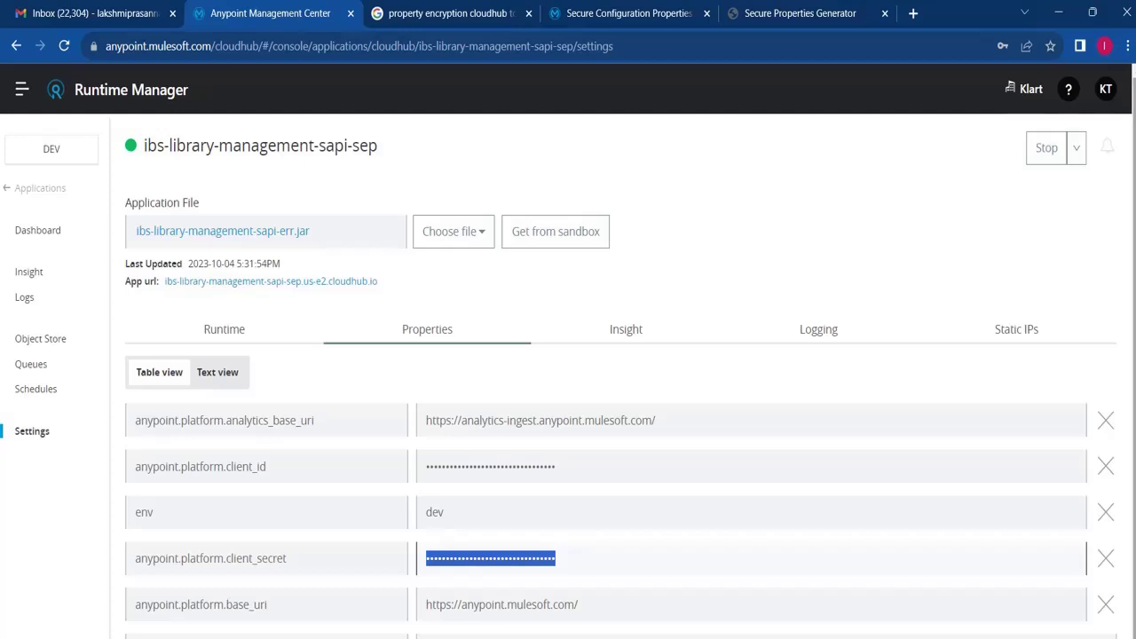
scroll(621, 355, "down", 1)
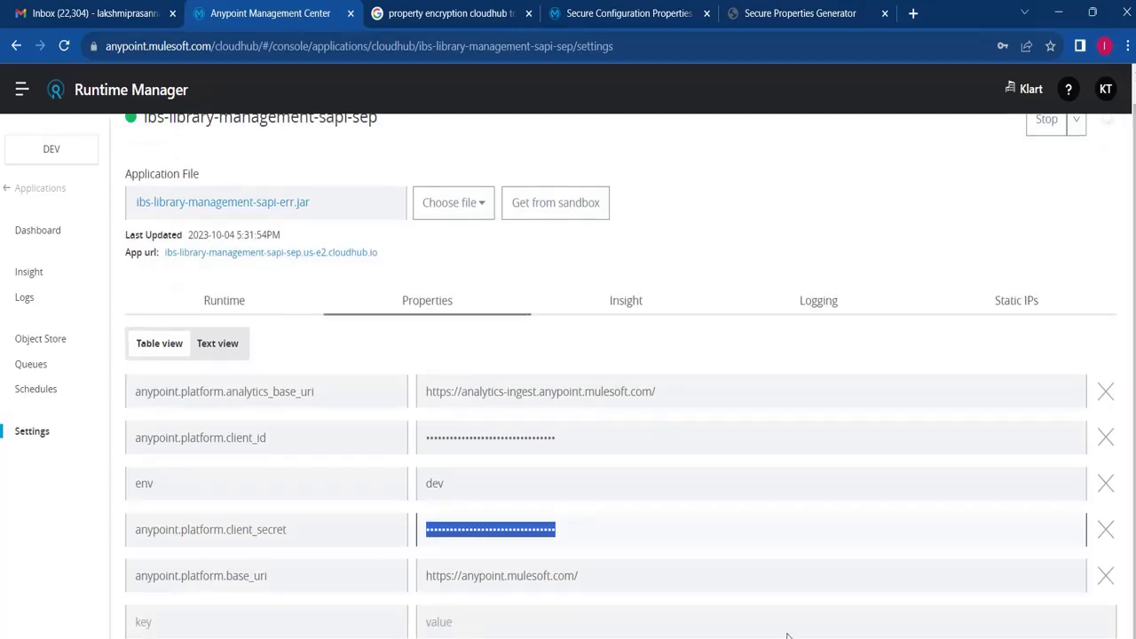
left_click(570, 618)
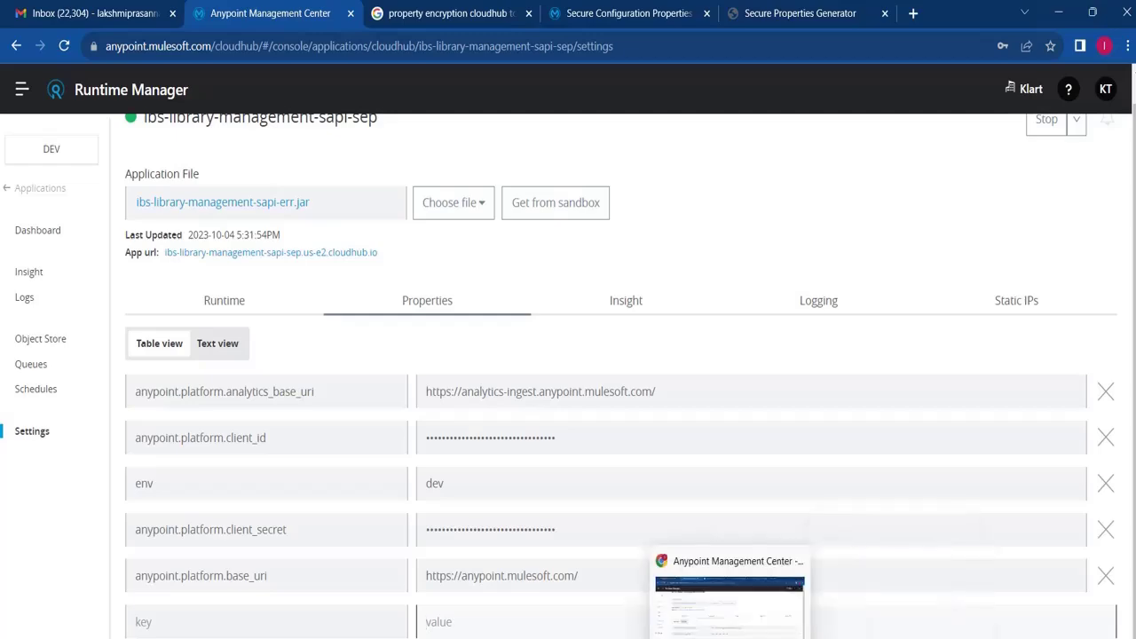
left_click(698, 638)
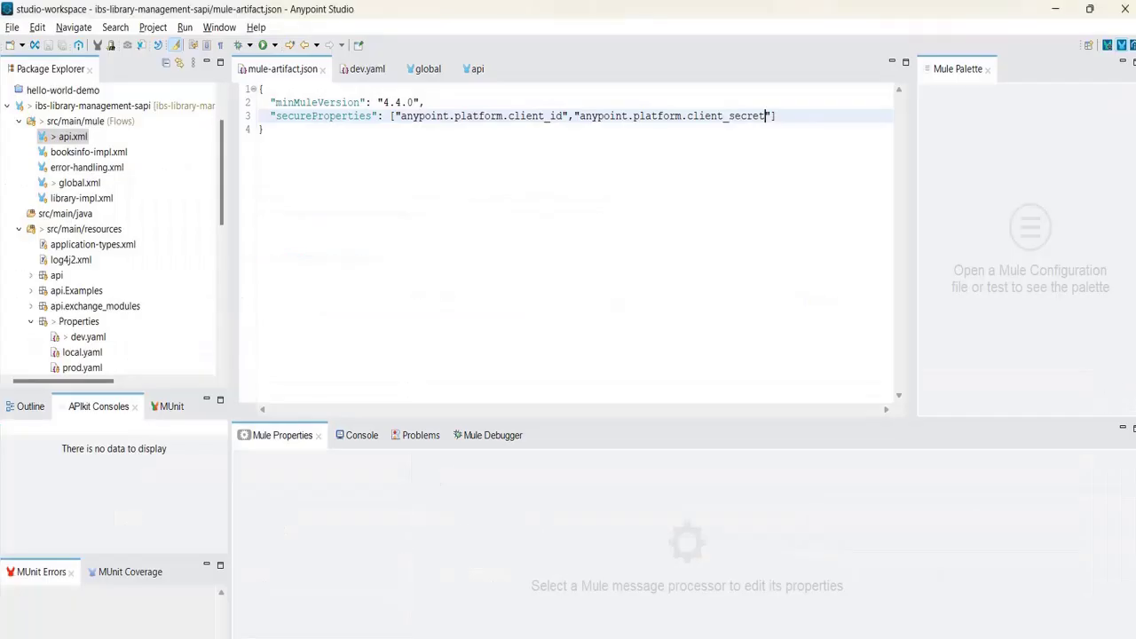
- Browse the dev.yaml, global and api files, then reopen global.xml's Configuration XML
left_click(360, 76)
left_click(424, 77)
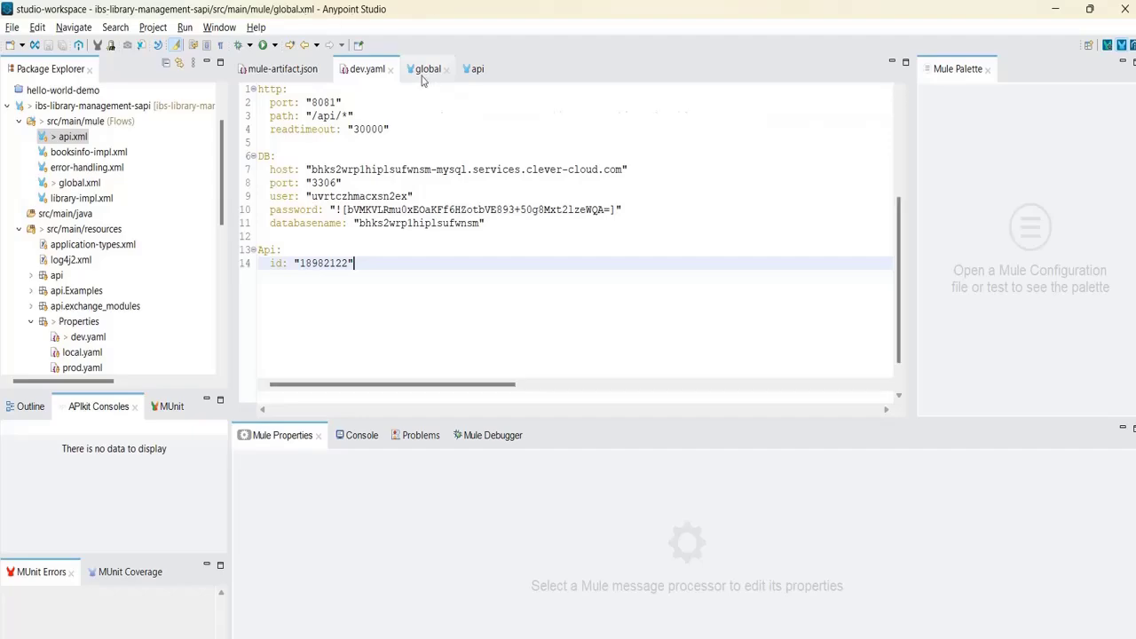
left_click(475, 72)
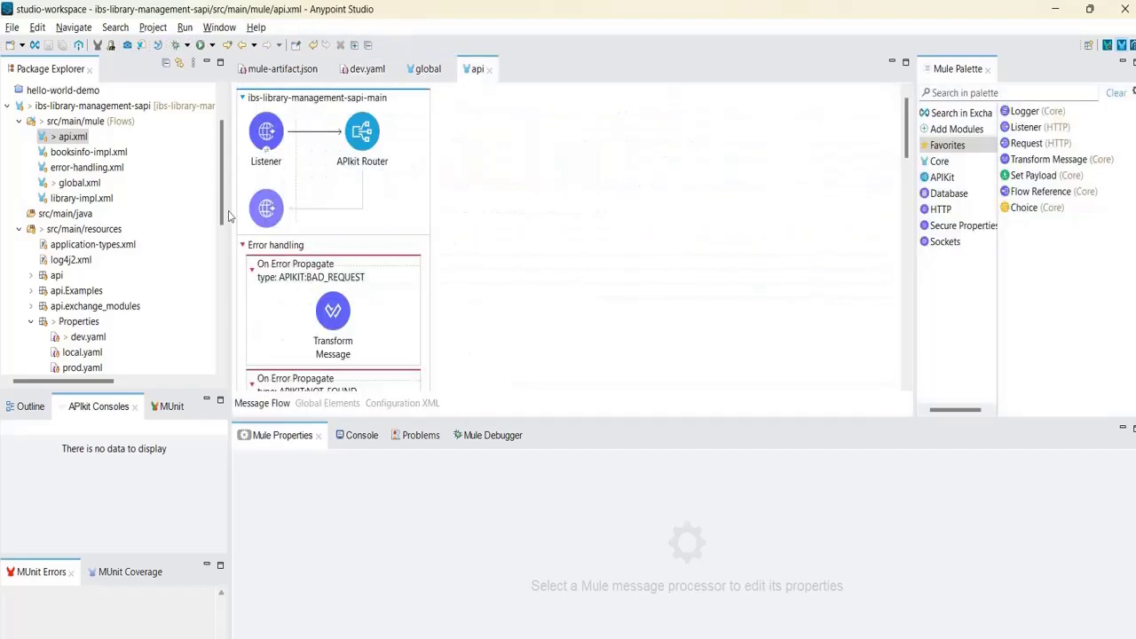
right_click(119, 108)
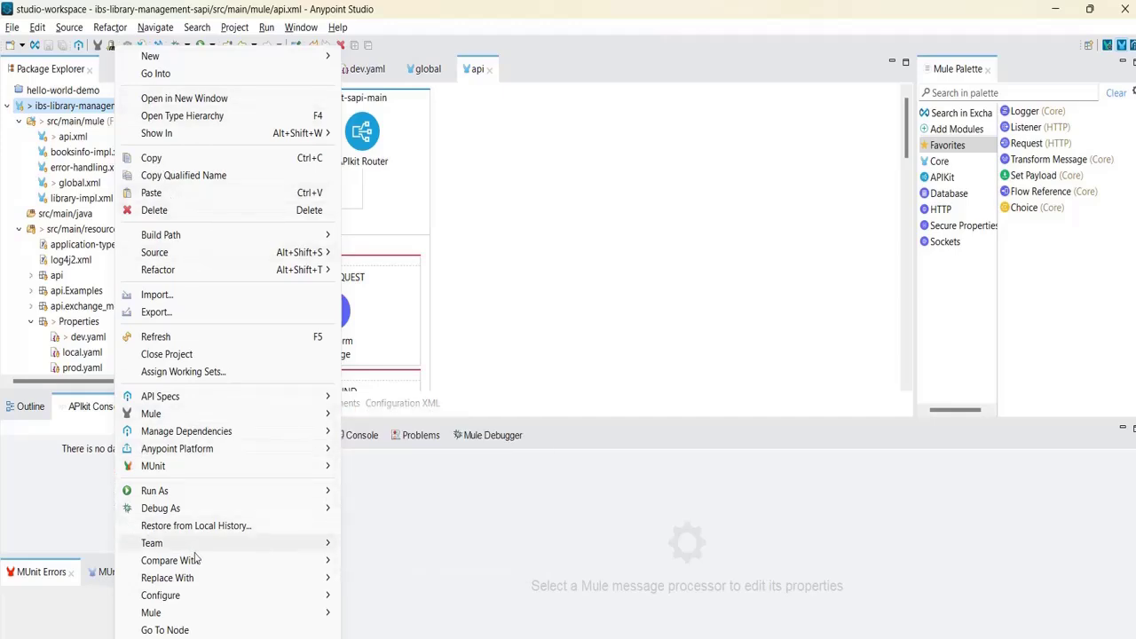
left_click(551, 374)
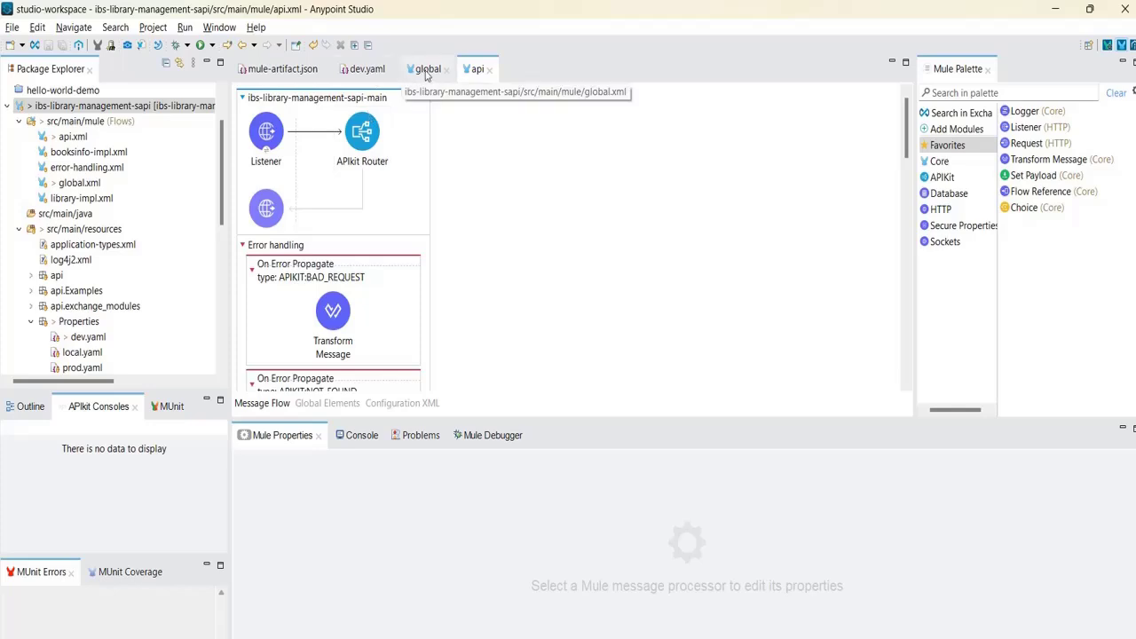
left_click(421, 70)
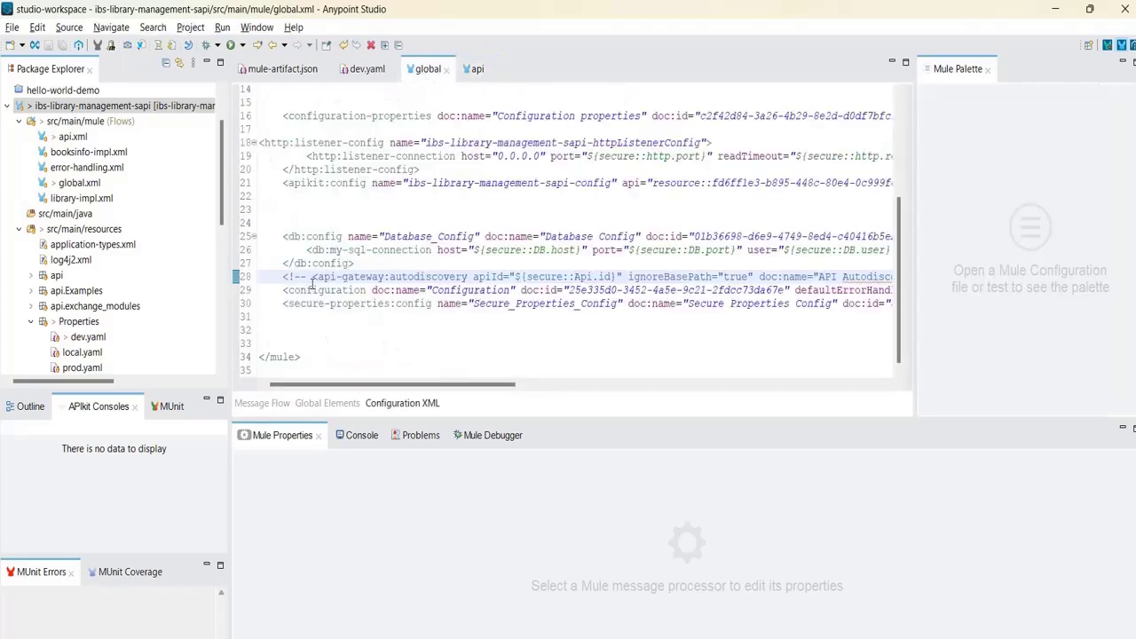
- Remove the comment markers around line 28's autodiscovery element and save global.xml
key("BackSpace")
key("BackSpace")
key("BackSpace")
key("BackSpace")
key("BackSpace")
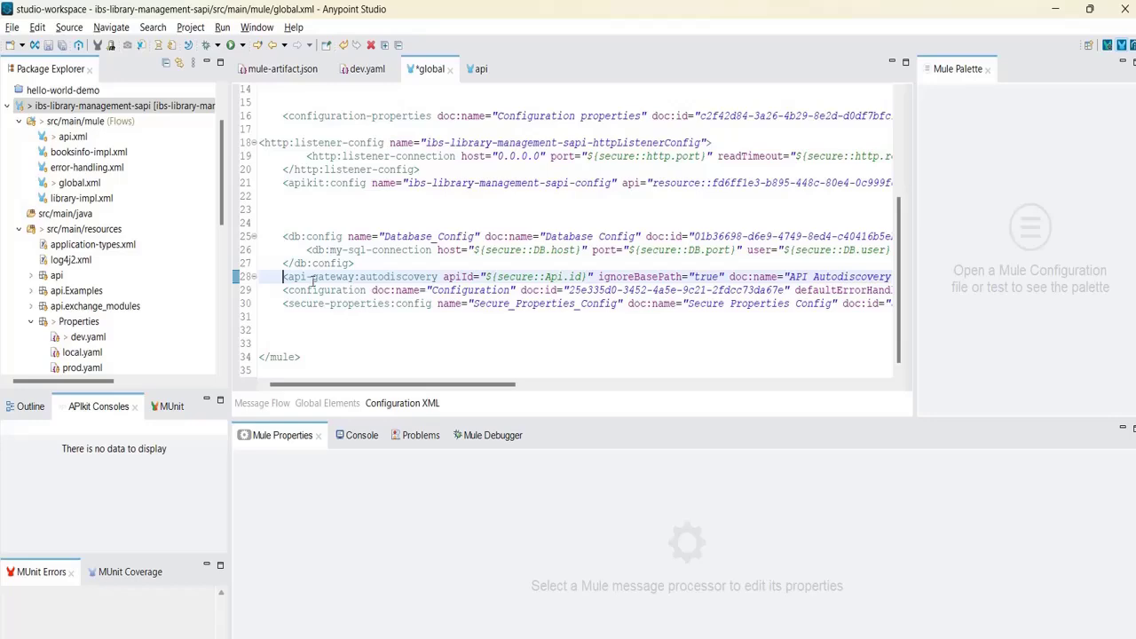
key("End")
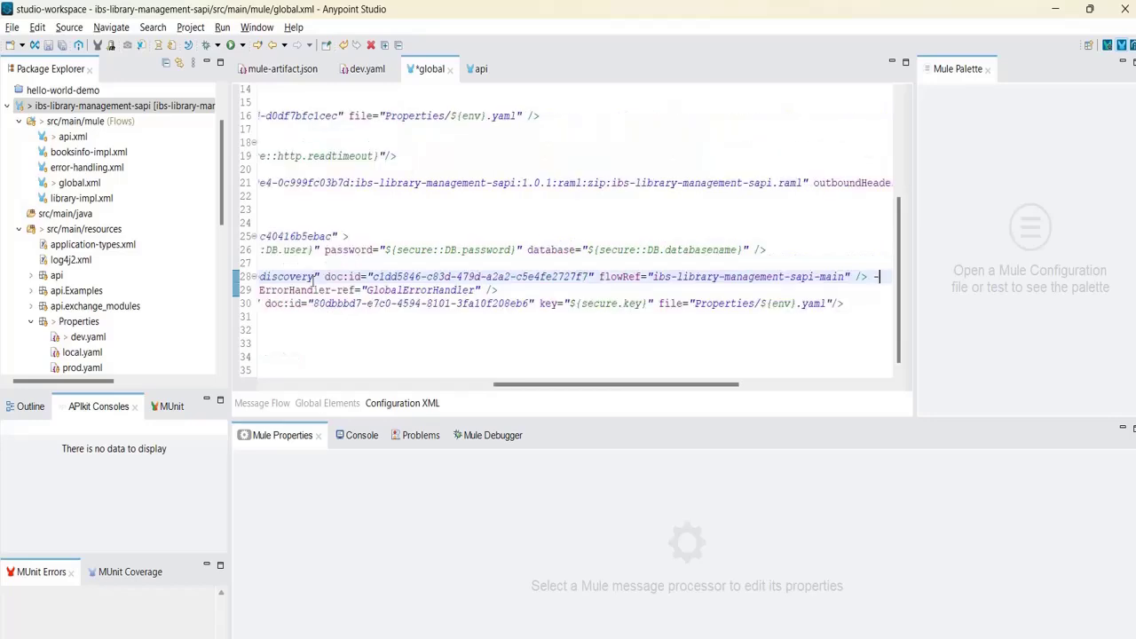
key("ctrl+s")
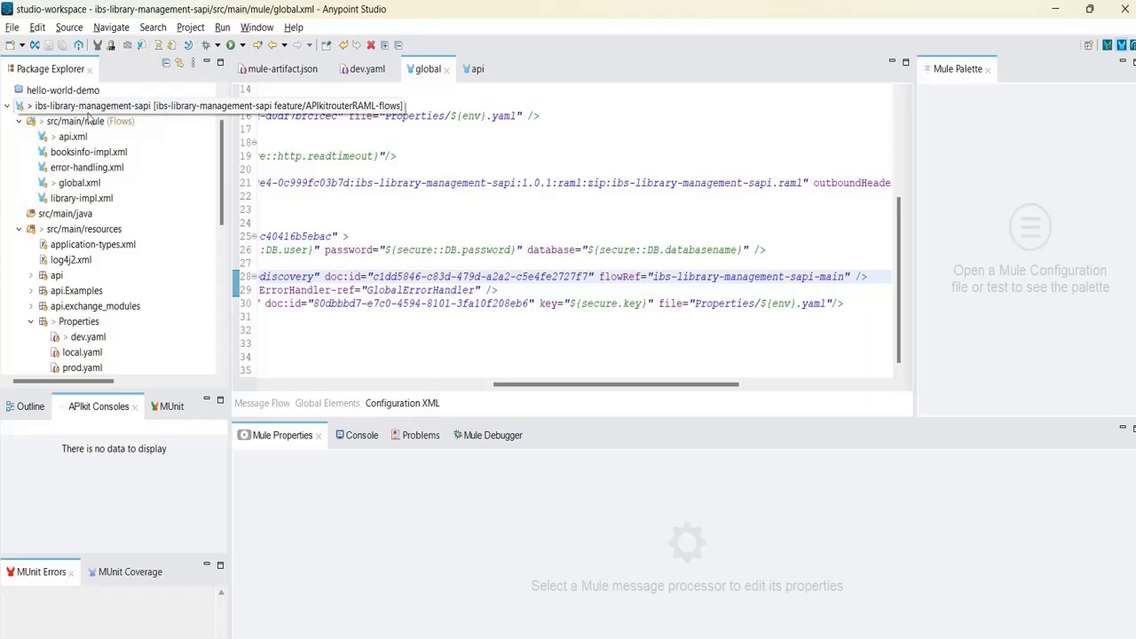
- Export the project as an Anypoint Studio deployable archive, replacing ibs-library-management-sapi-err.jar
right_click(91, 108)
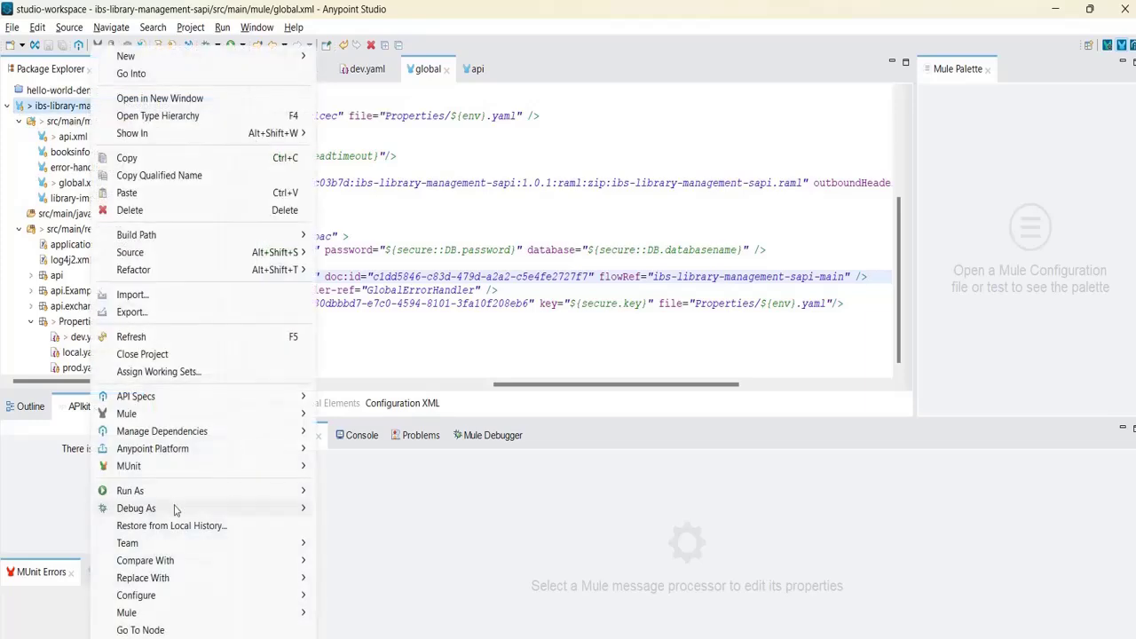
left_click(154, 318)
left_click(585, 434)
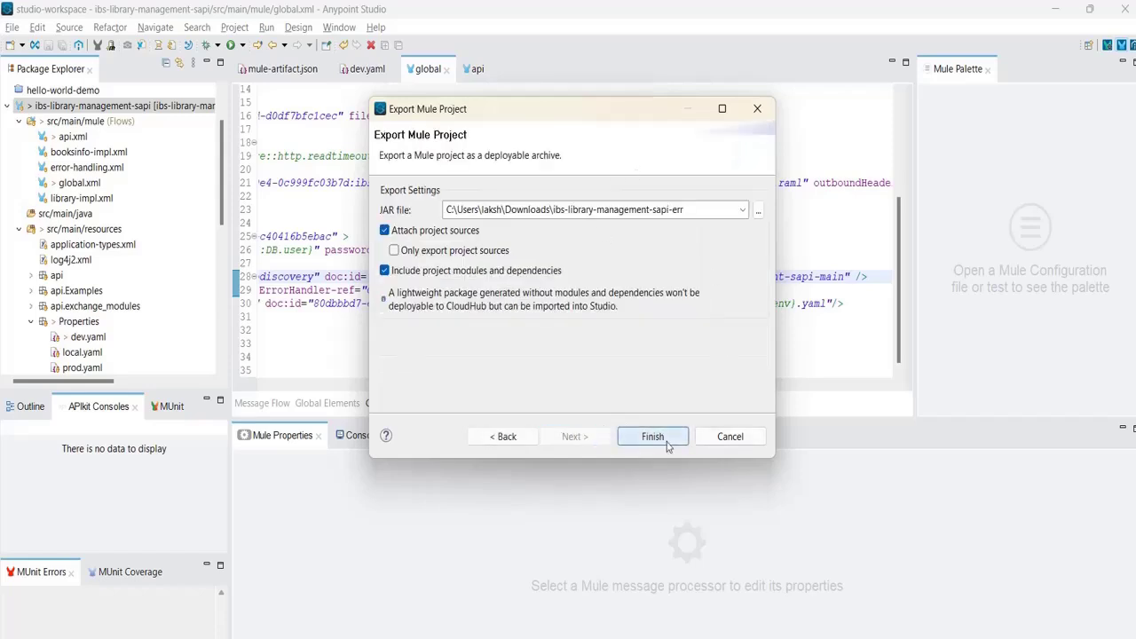
left_click(660, 444)
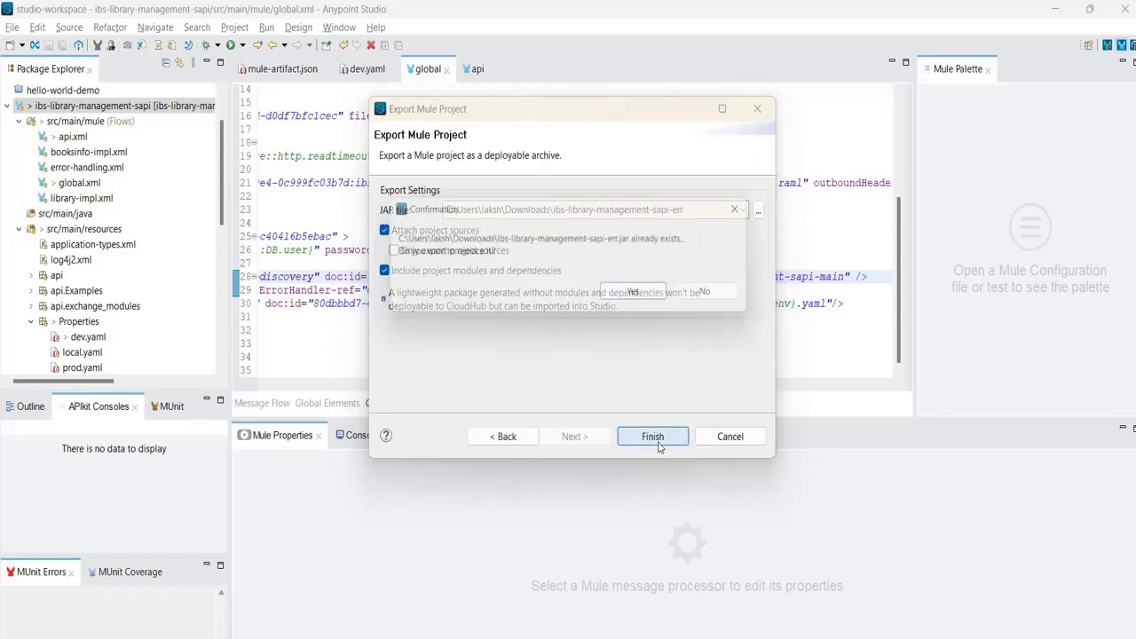
left_click(657, 301)
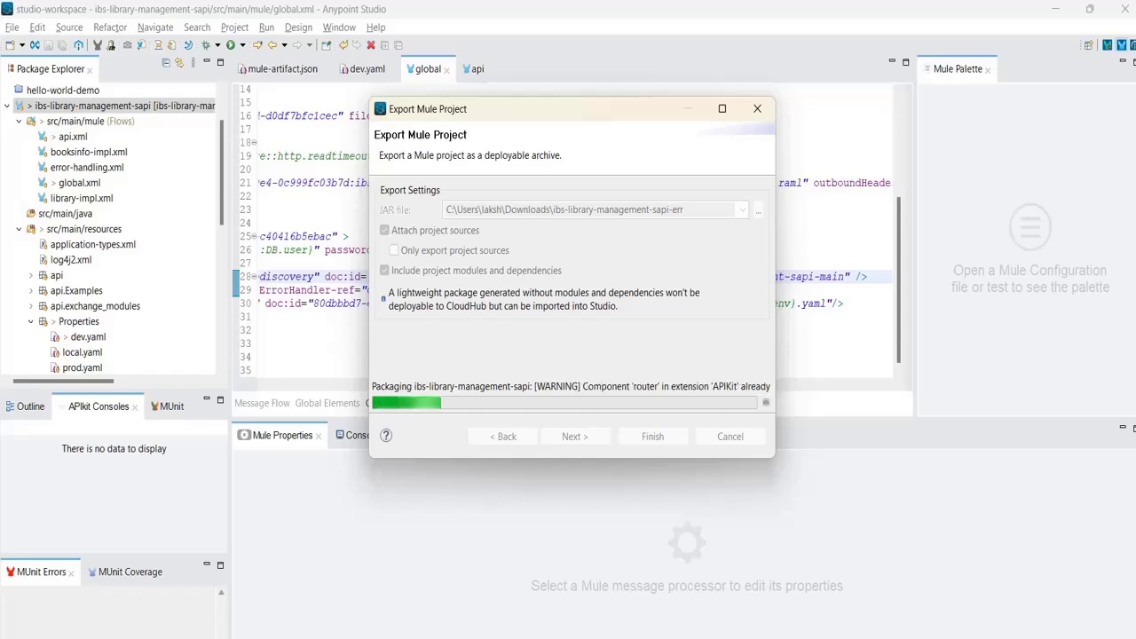
- Open the sapi-sep DEV URL request in Postman, then acknowledge the successful export
left_click(713, 587)
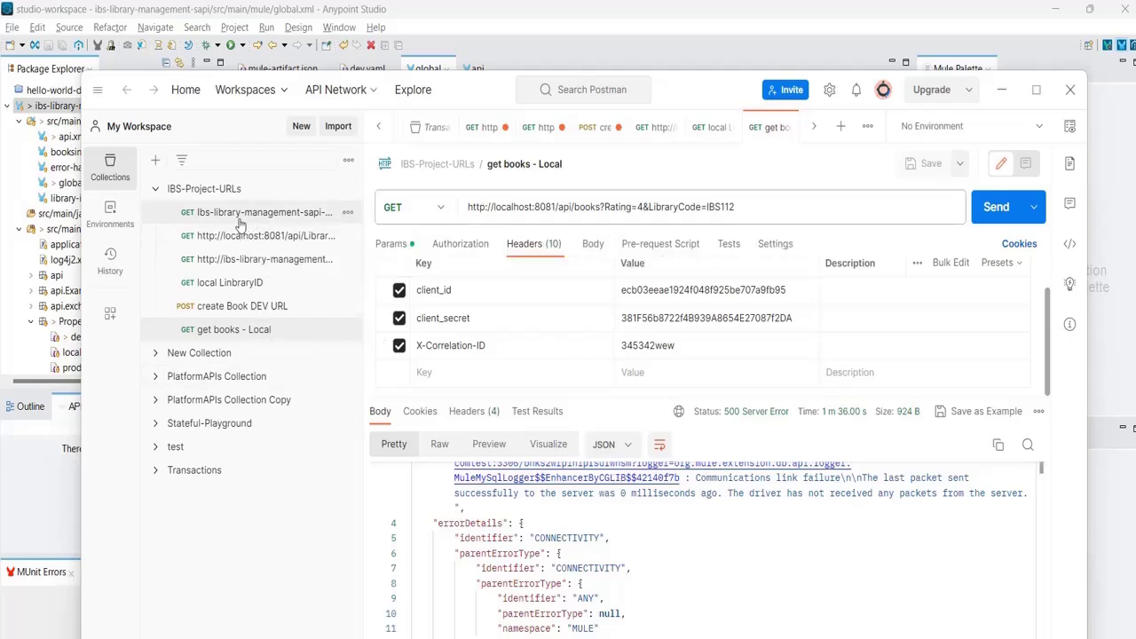
left_click(240, 220)
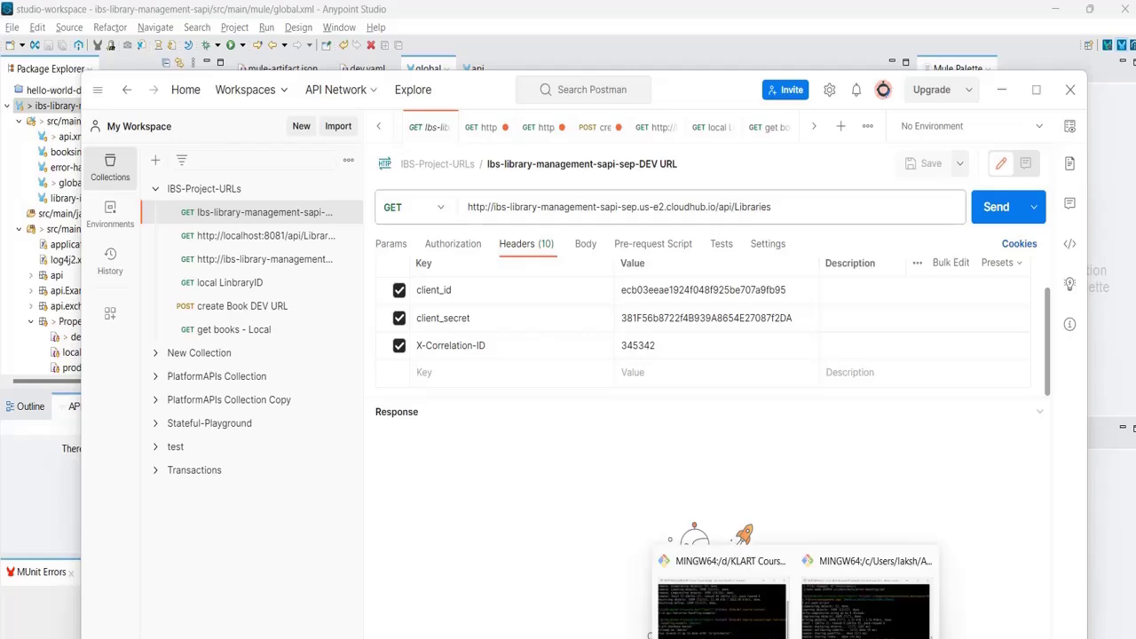
mouse_move(762, 638)
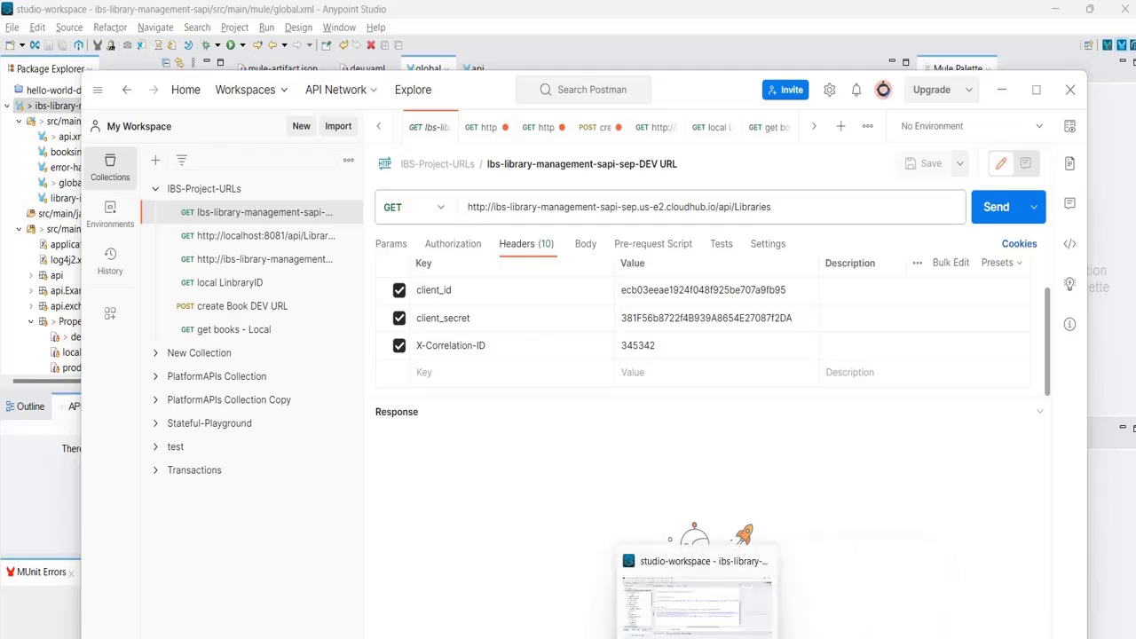
left_click(706, 638)
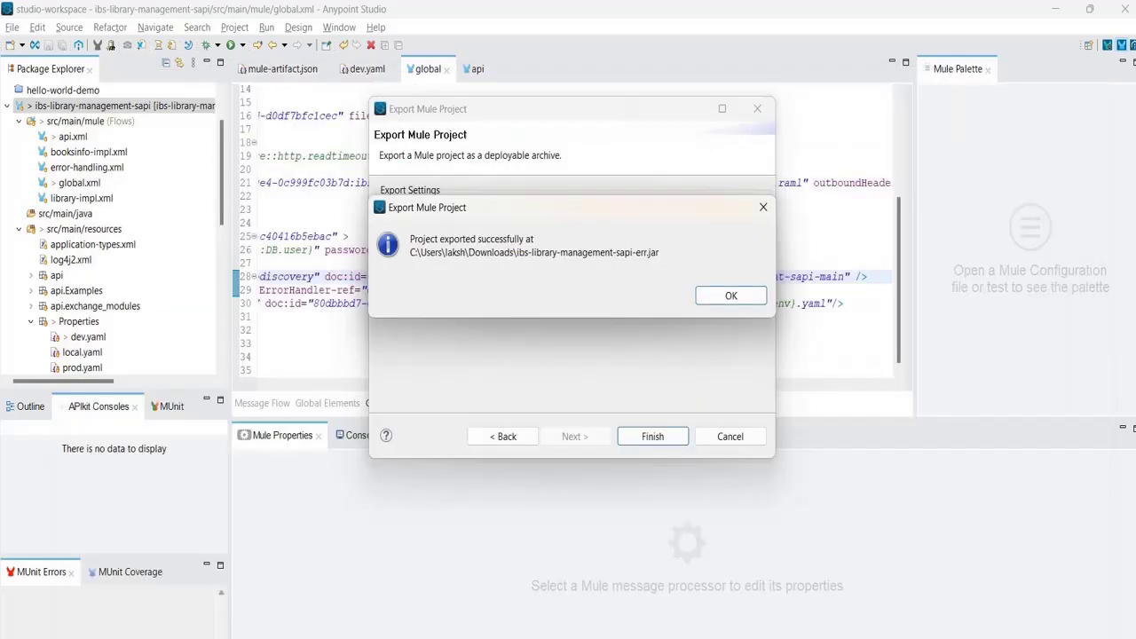
left_click(730, 297)
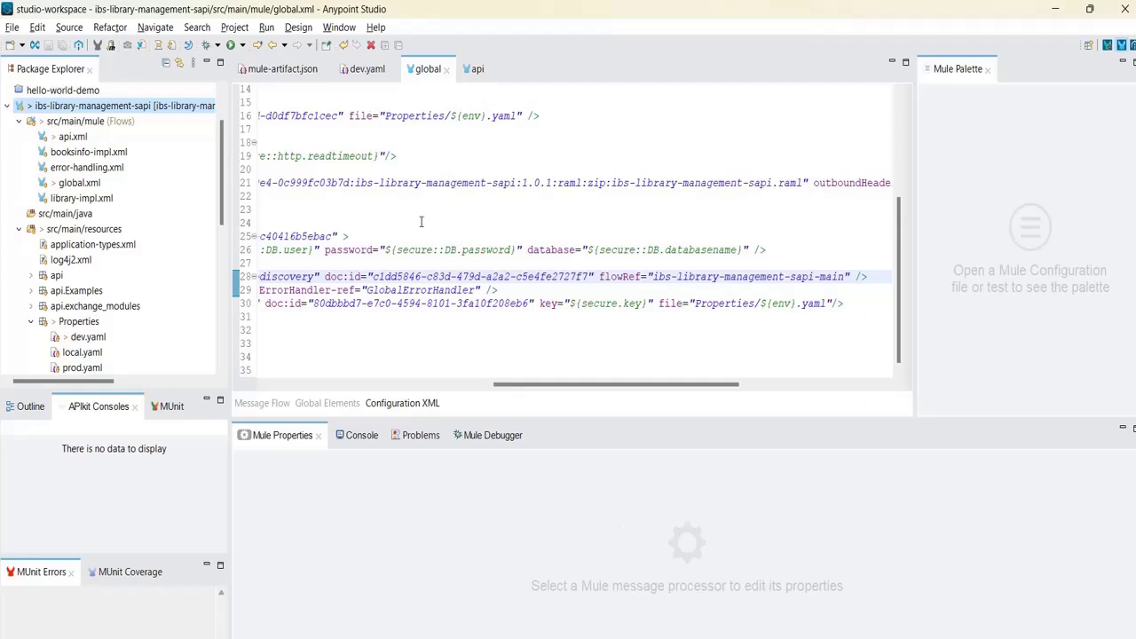
- Open Secure Properties Config from Global Elements and select the secure.key name in its Key field
left_click(328, 403)
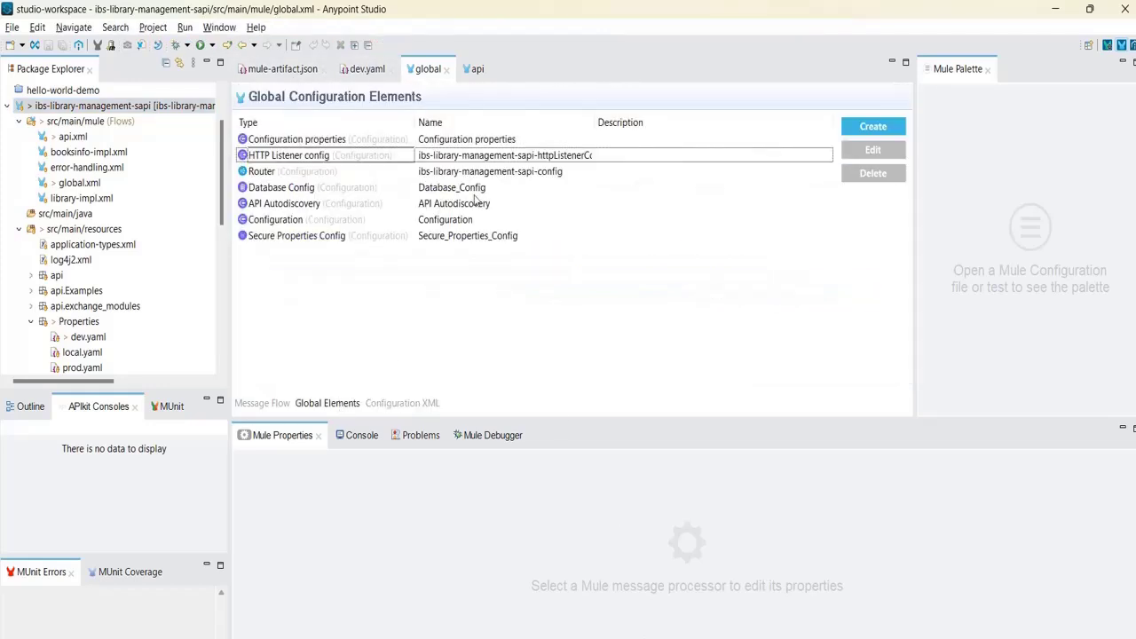
double_click(364, 238)
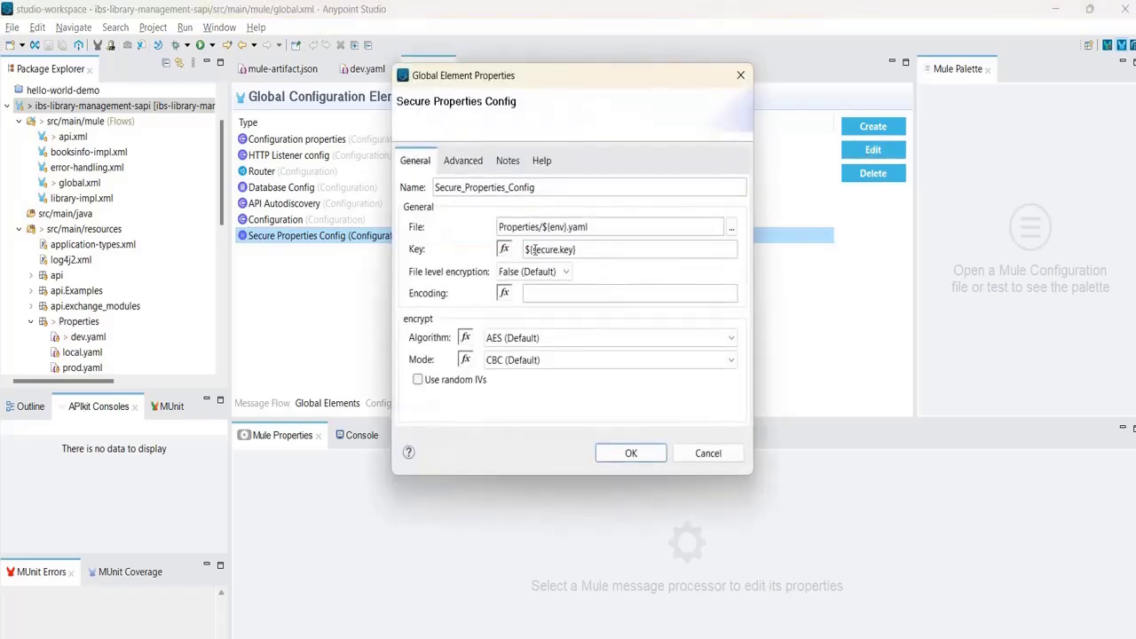
left_click_drag(533, 250, 574, 250)
key("ctrl+c")
- Add a new Runtime Manager property named secure.key
key("alt+Tab")
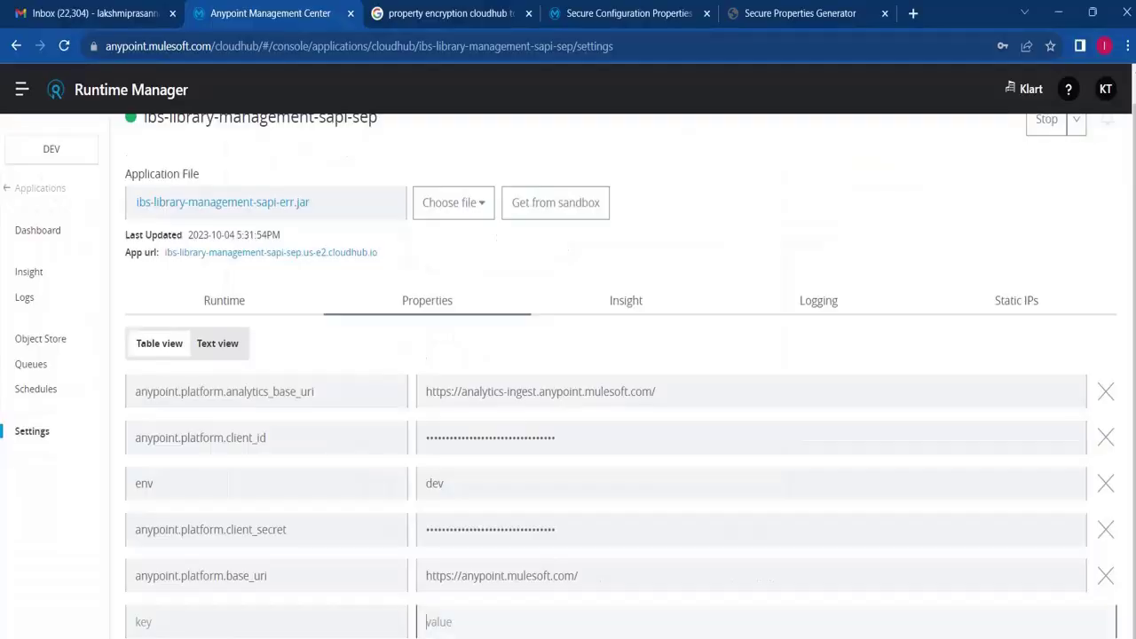
left_click(272, 627)
key("ctrl+v")
left_click(838, 618)
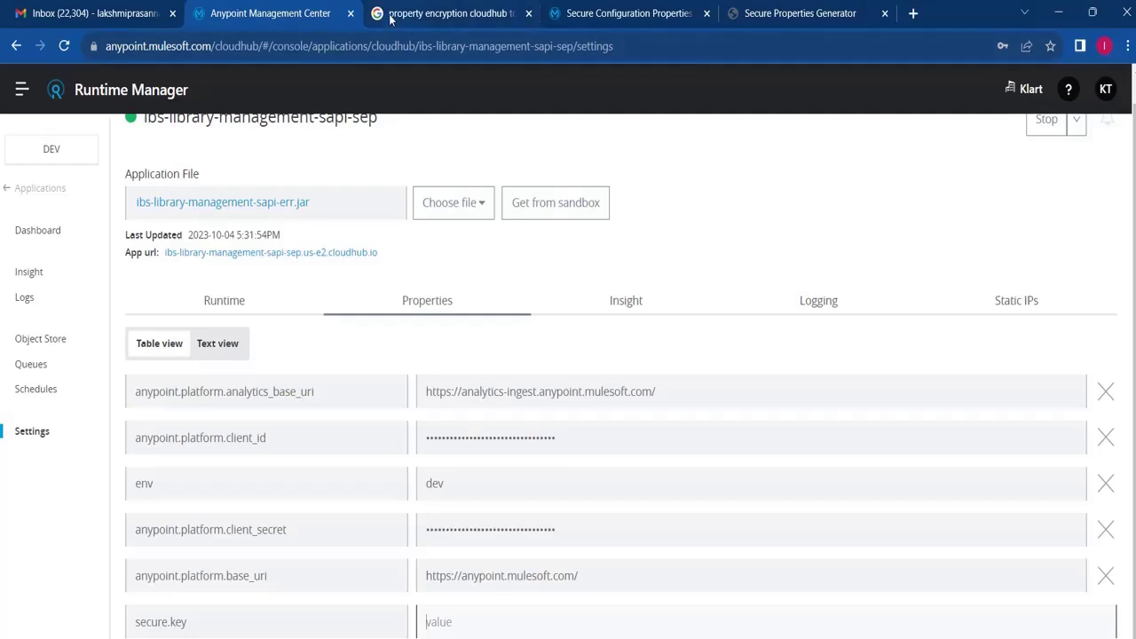
- Take the encryption key from the Secure Properties Generator and save it as secure.key's value
left_click(641, 16)
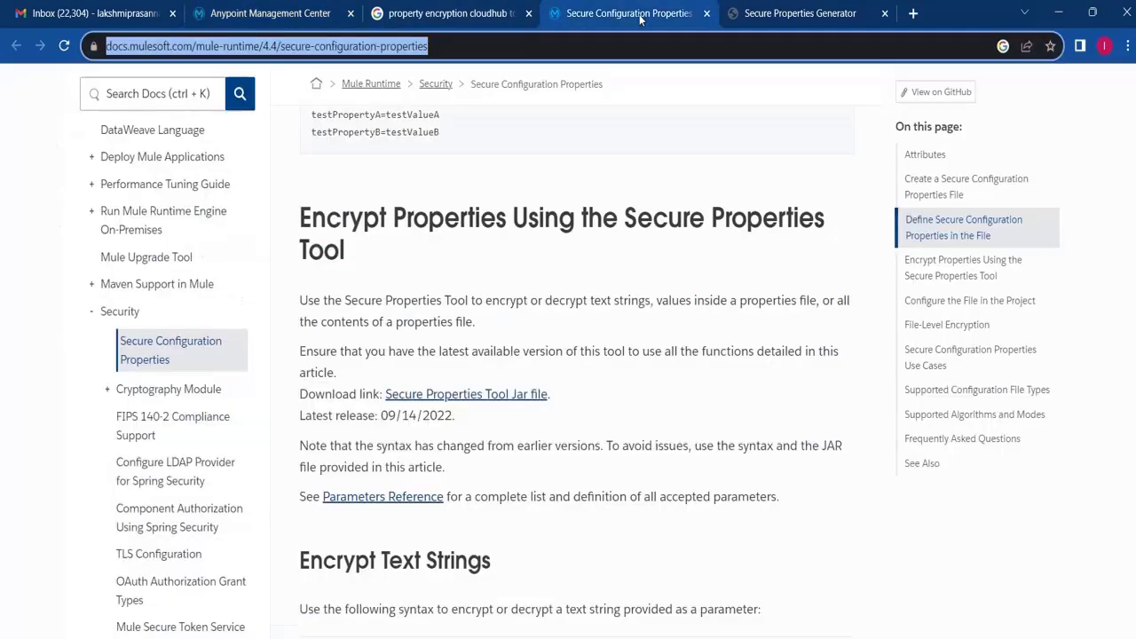
left_click(742, 12)
left_click(385, 277)
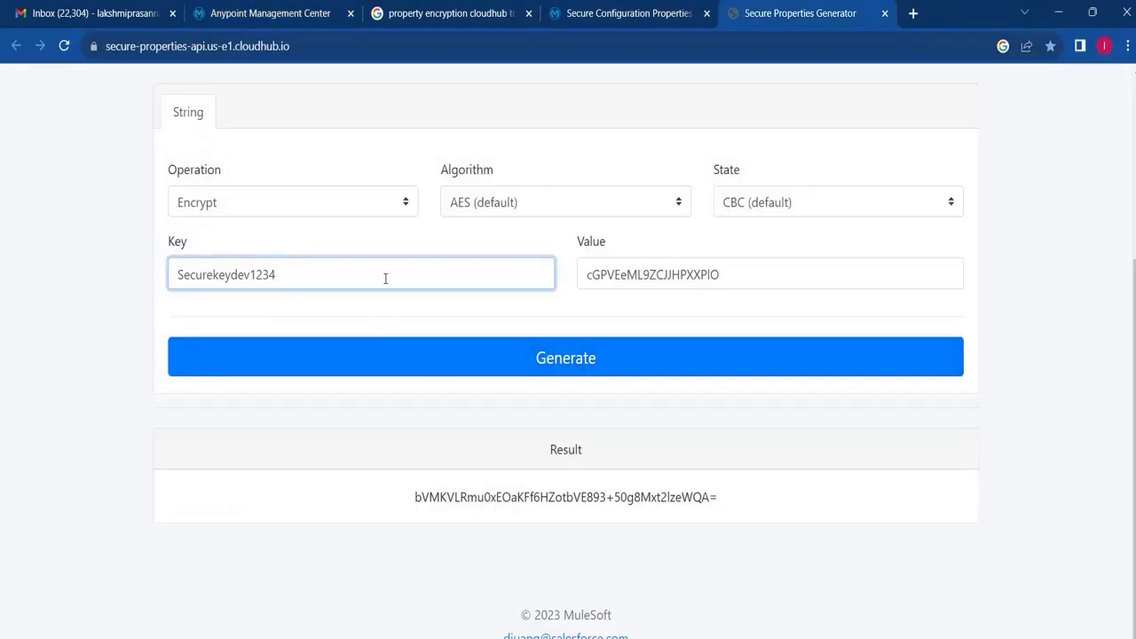
key("ctrl+a")
key("ctrl+c")
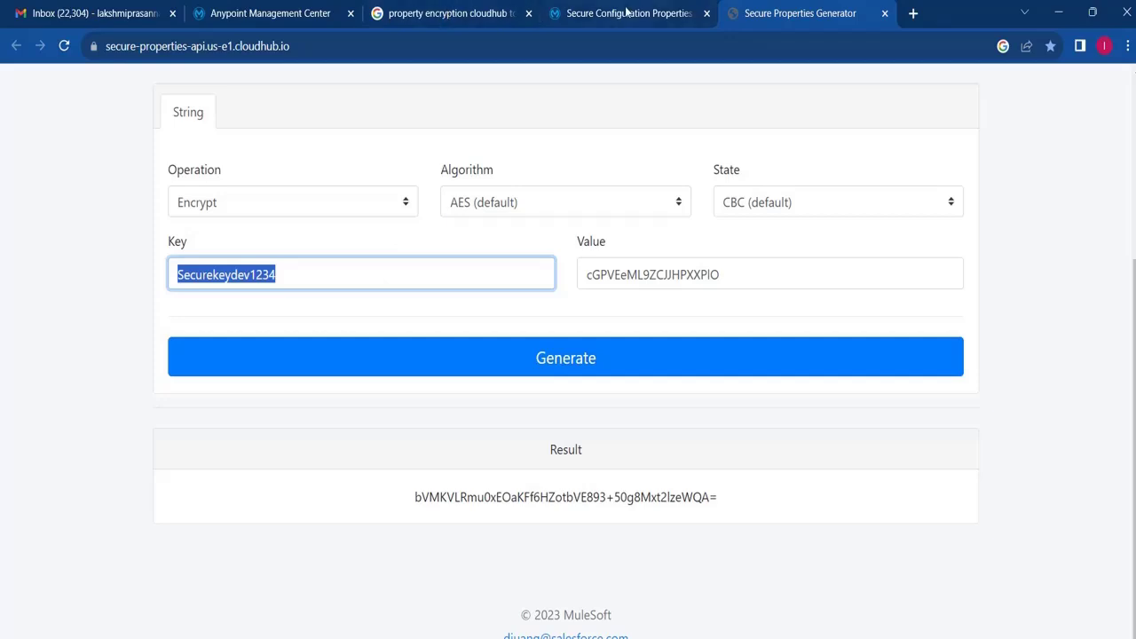
left_click(266, 13)
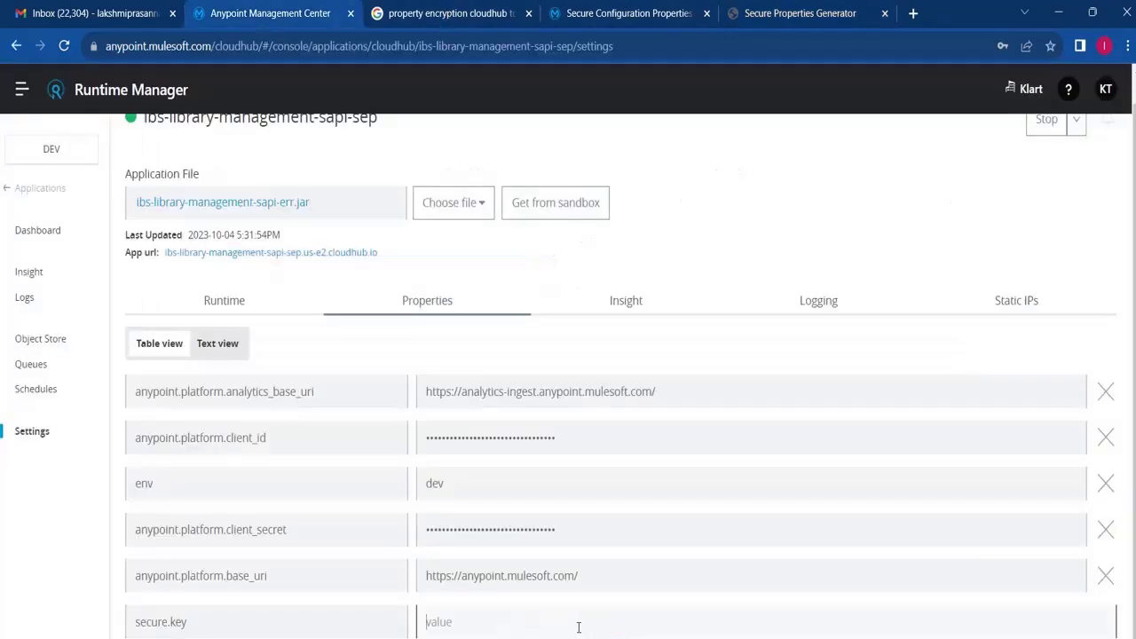
key("ctrl+v")
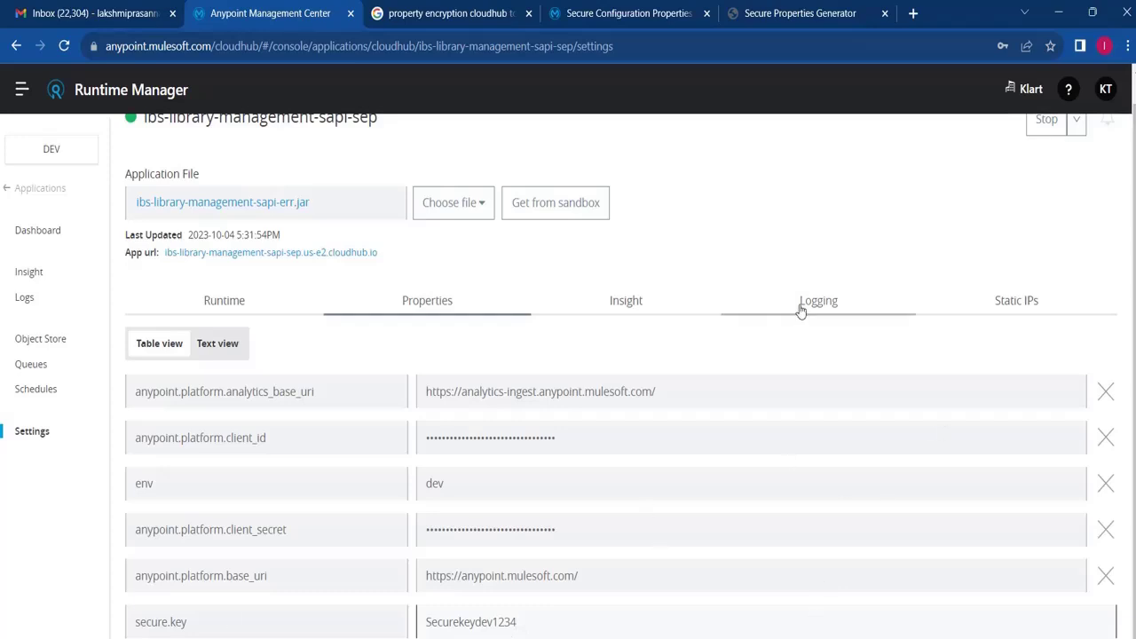
left_click(936, 262)
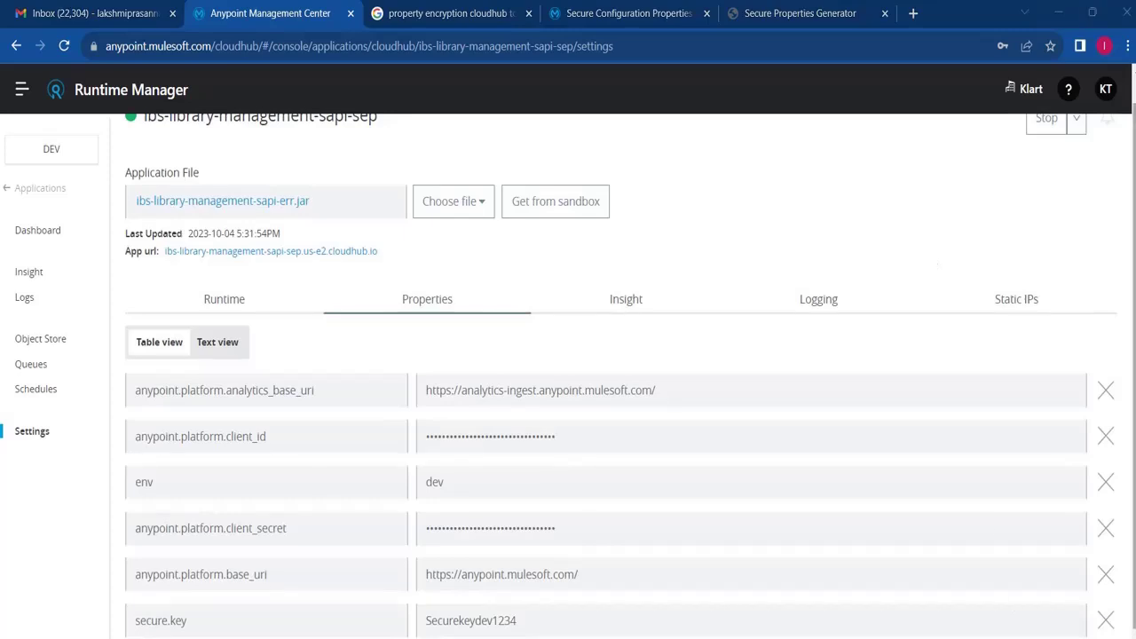
scroll(622, 400, "down", 1)
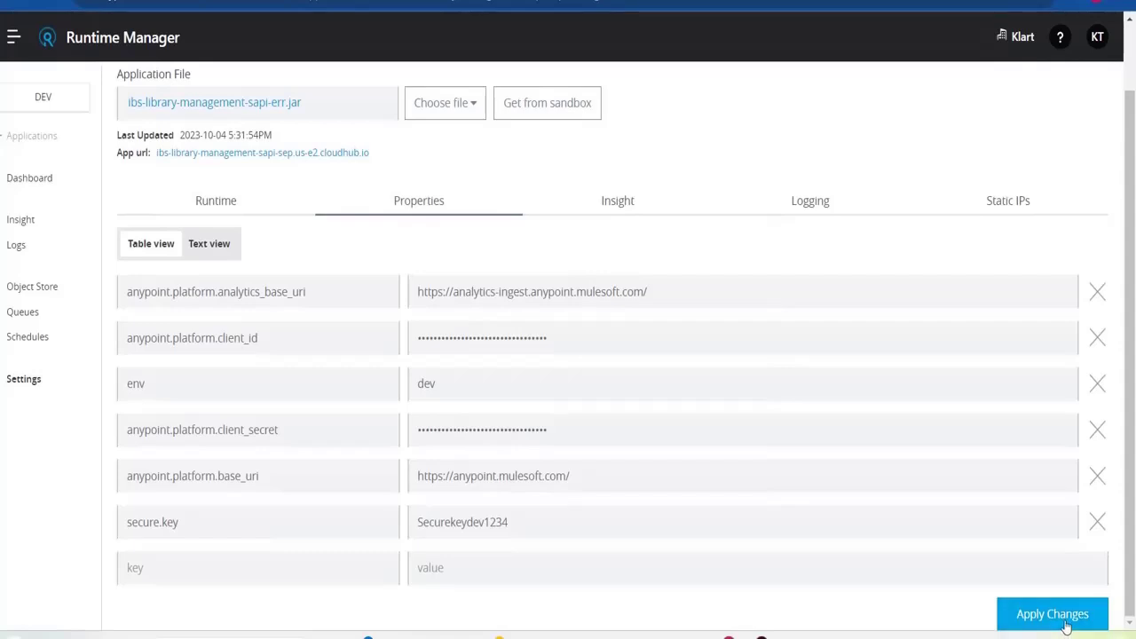
- Apply the new property to redeploy ibs-library-management-sapi-sep
left_click(1065, 623)
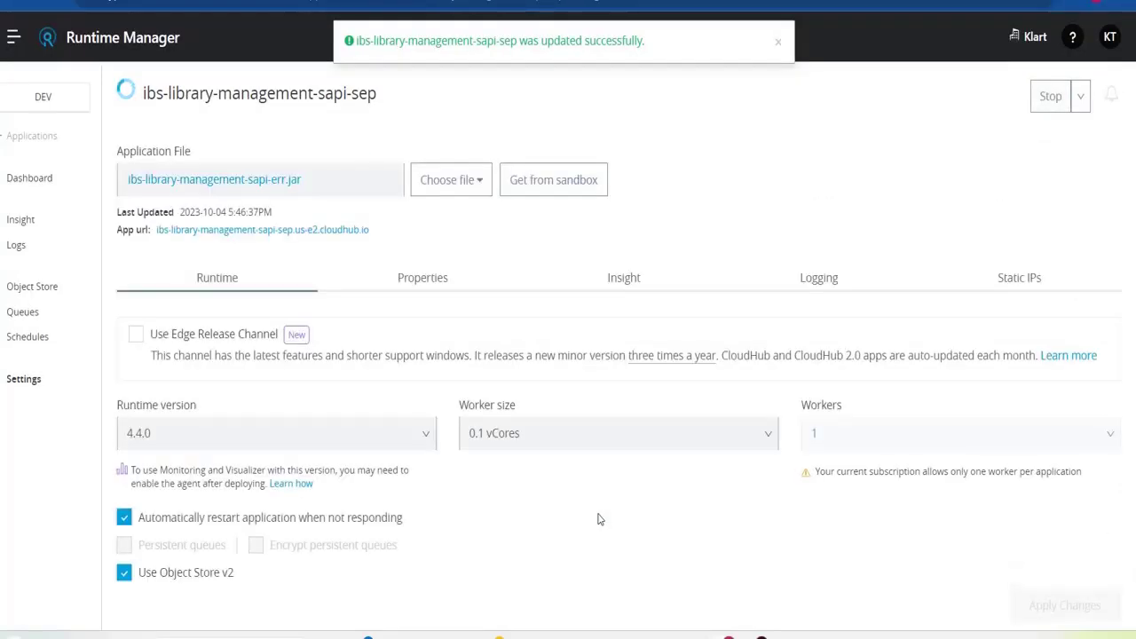
left_click(450, 180)
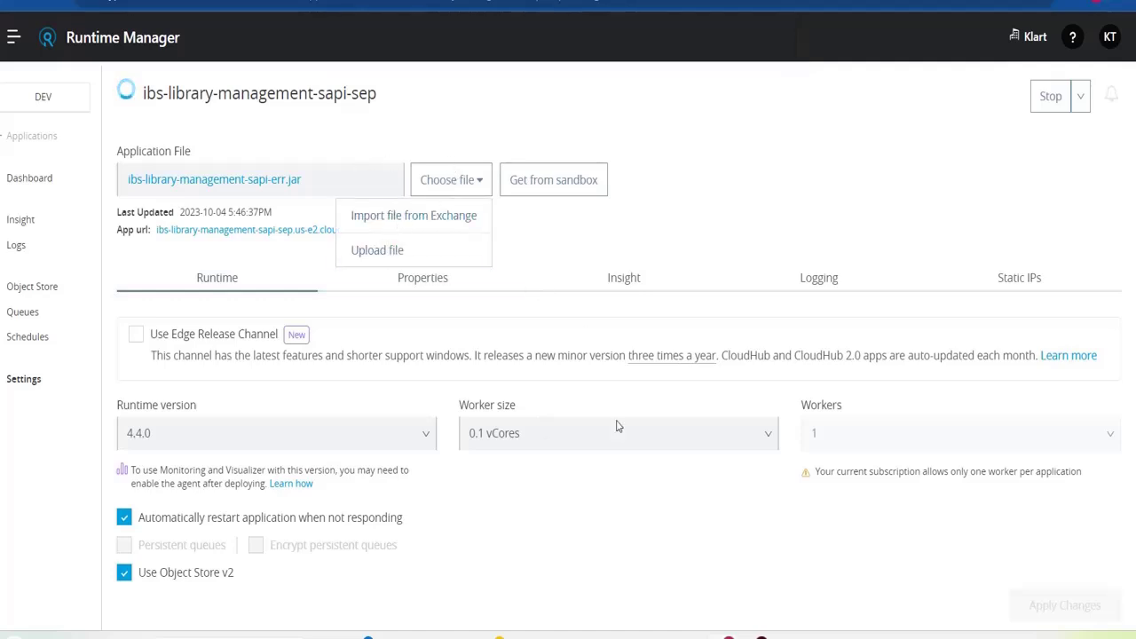
left_click(452, 283)
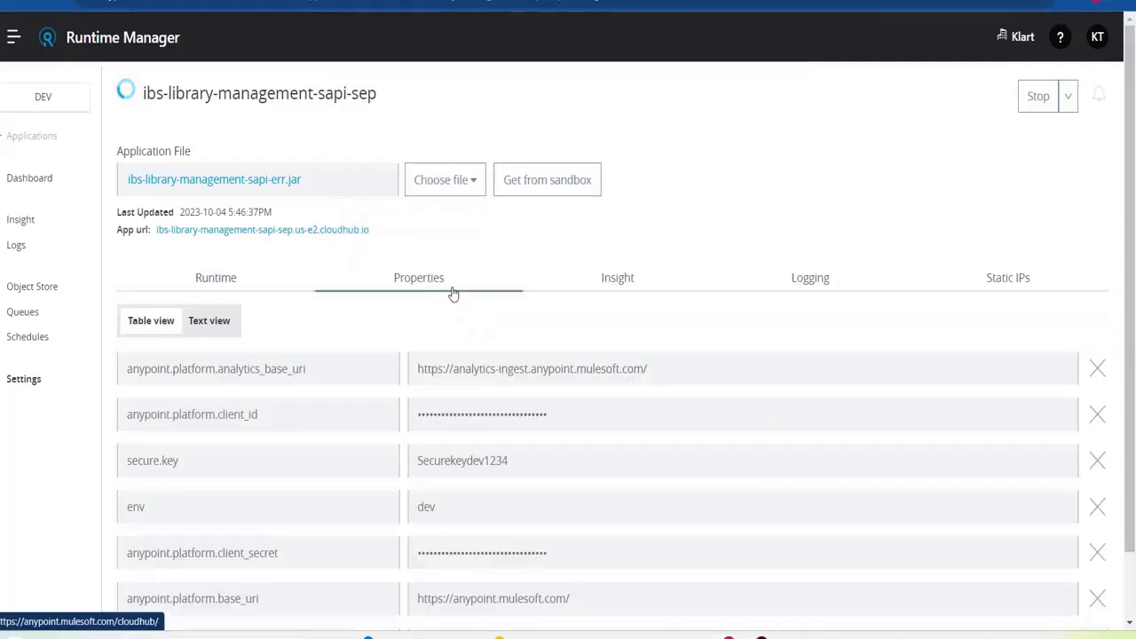
- Check the latest deployment's System Log for a successful start, then go back to Settings
left_click(16, 245)
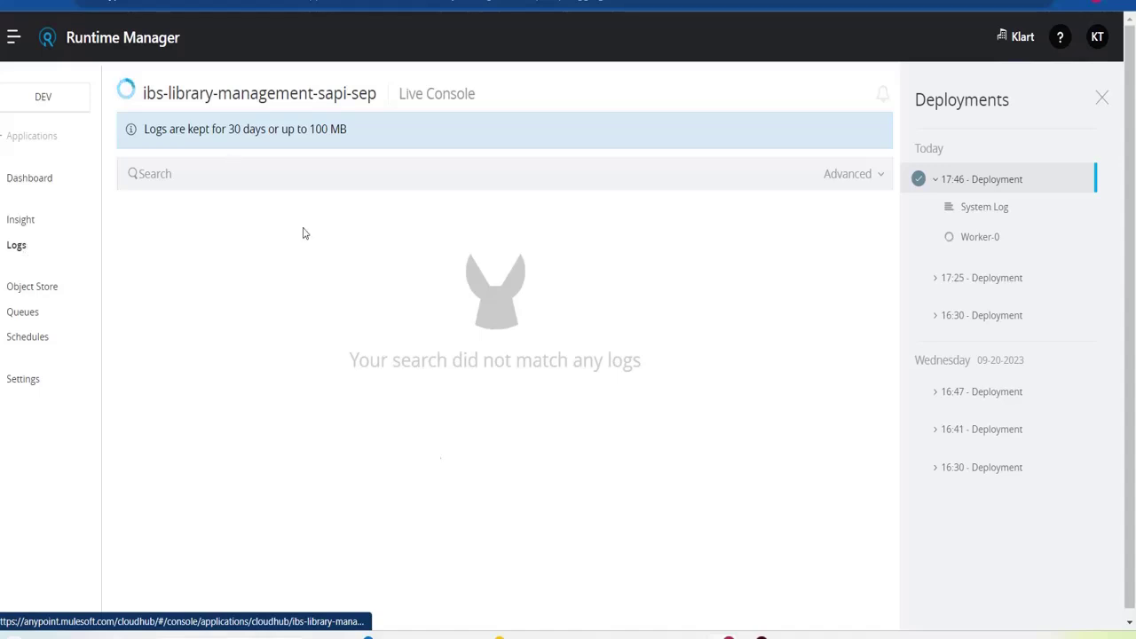
left_click(25, 380)
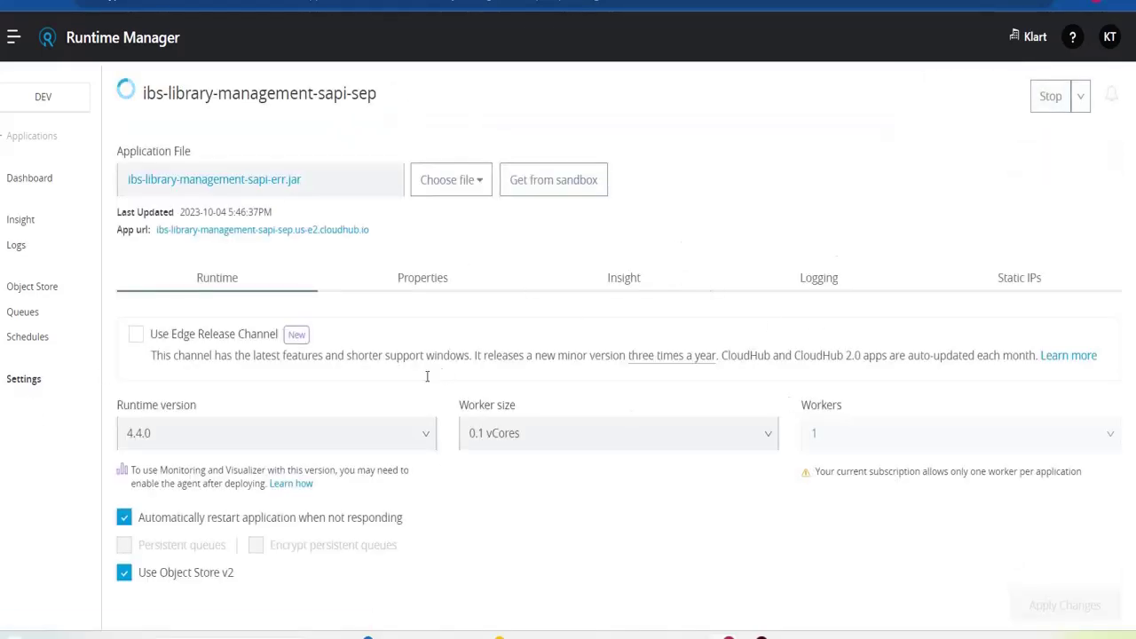
left_click(16, 246)
left_click(976, 239)
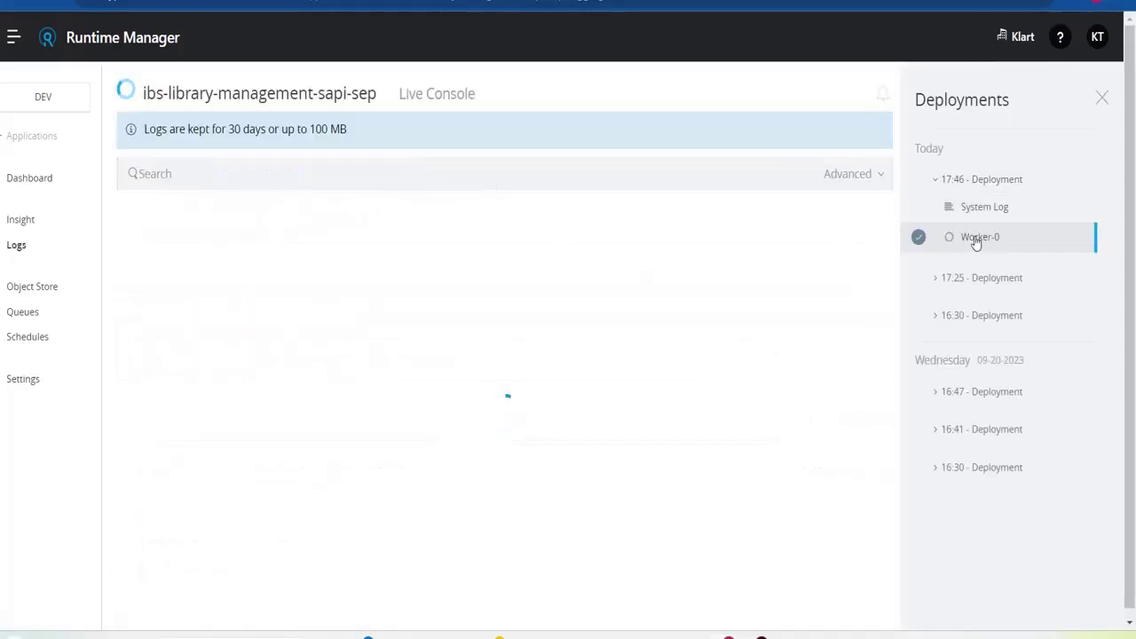
left_click(988, 209)
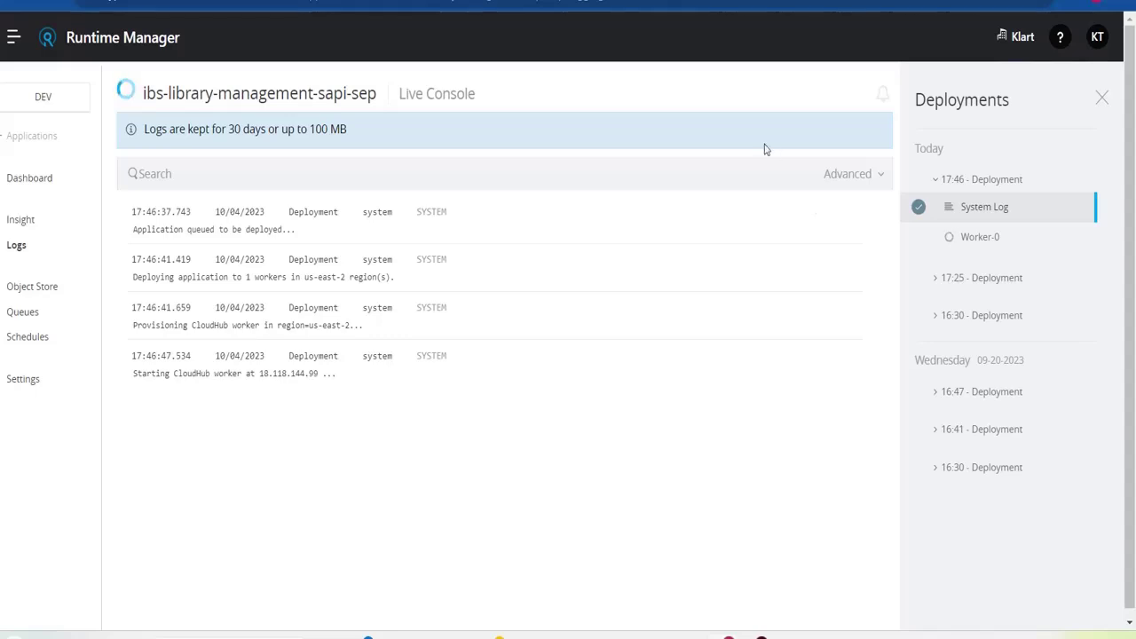
key("ctrl+Tab")
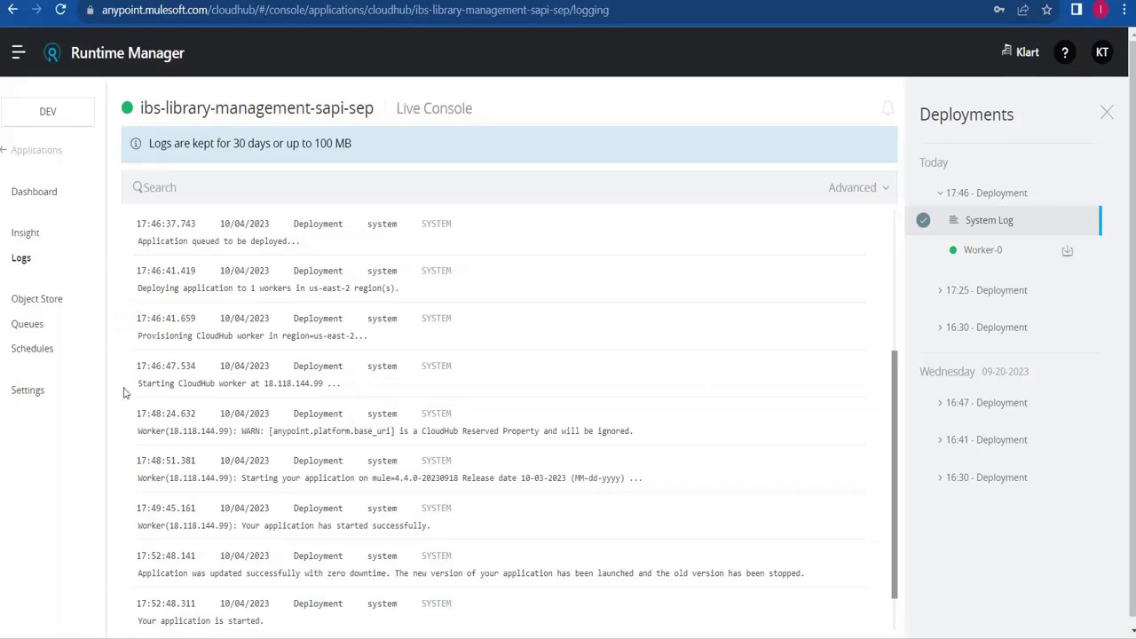
left_click(25, 389)
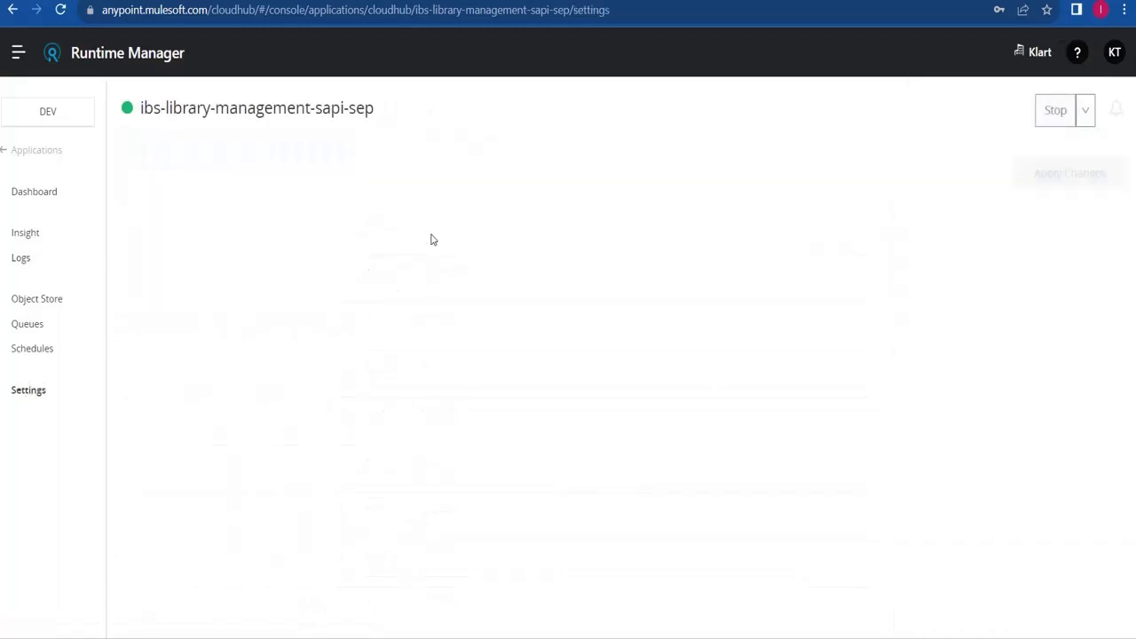
- Export the project as a Mule deployable archive, overwriting ibs-library-management-sapi-err.jar in Downloads
left_click(420, 291)
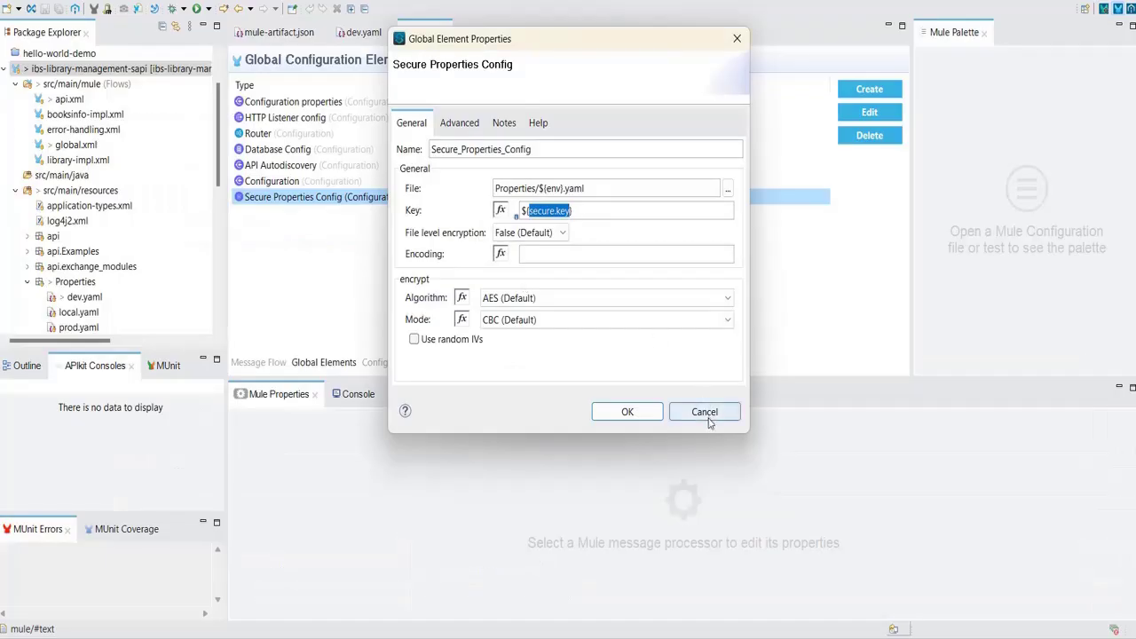
left_click(704, 411)
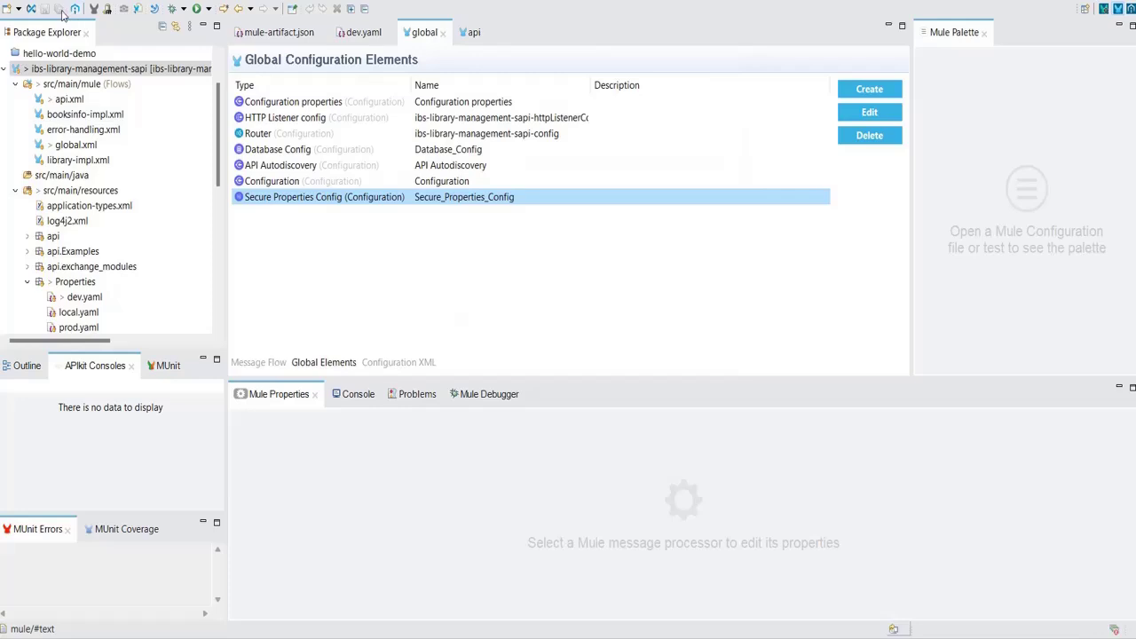
right_click(69, 73)
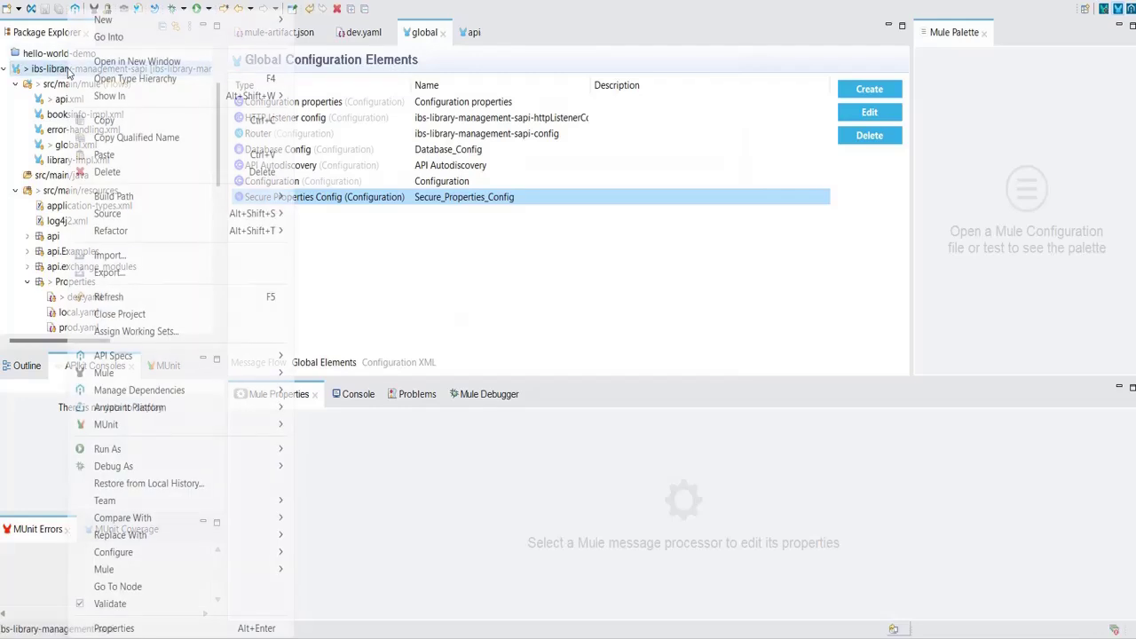
left_click(118, 276)
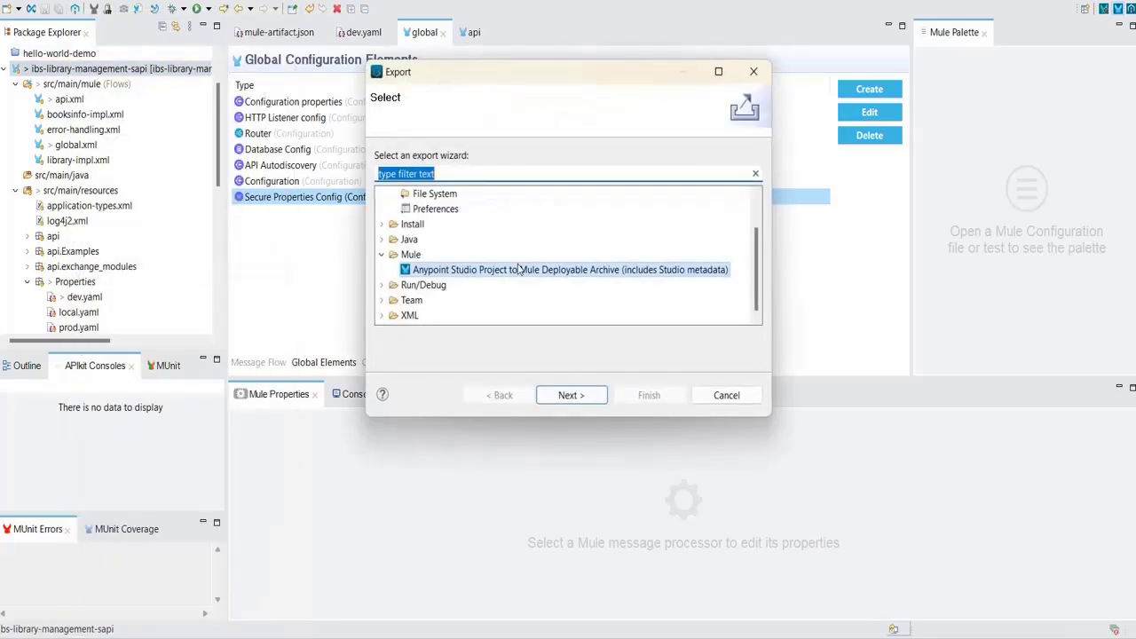
left_click(595, 403)
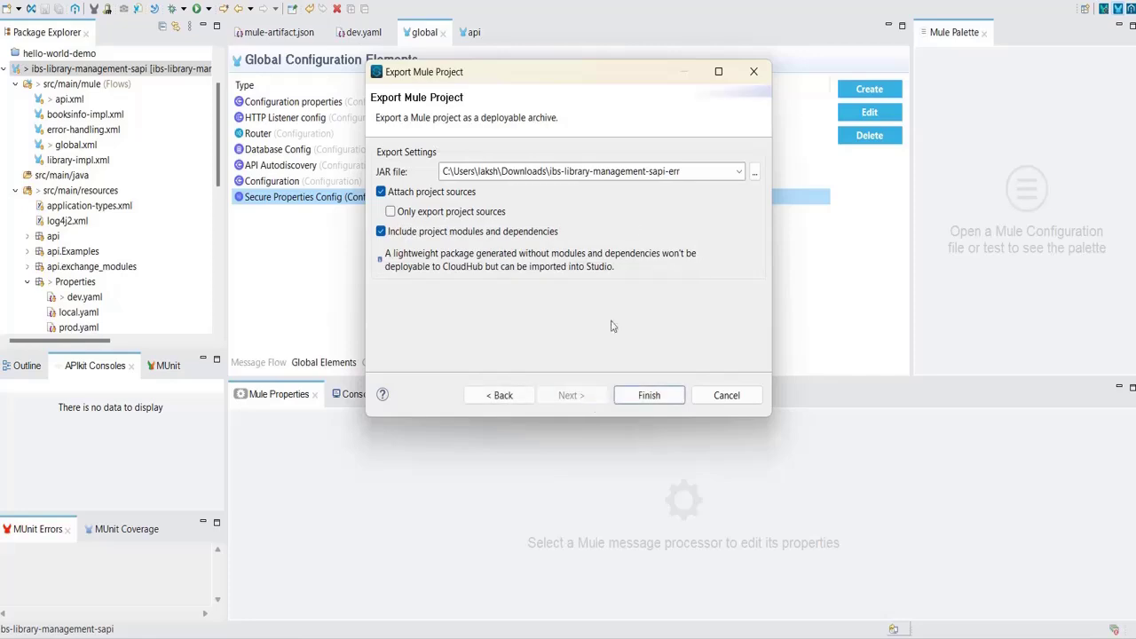
left_click(665, 405)
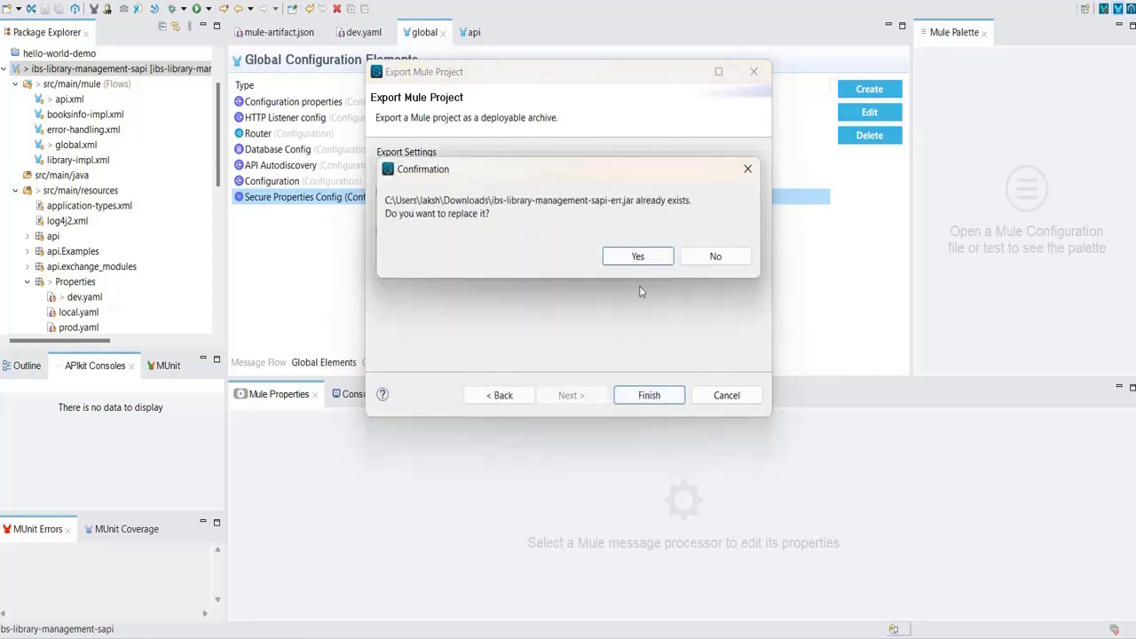
left_click(638, 256)
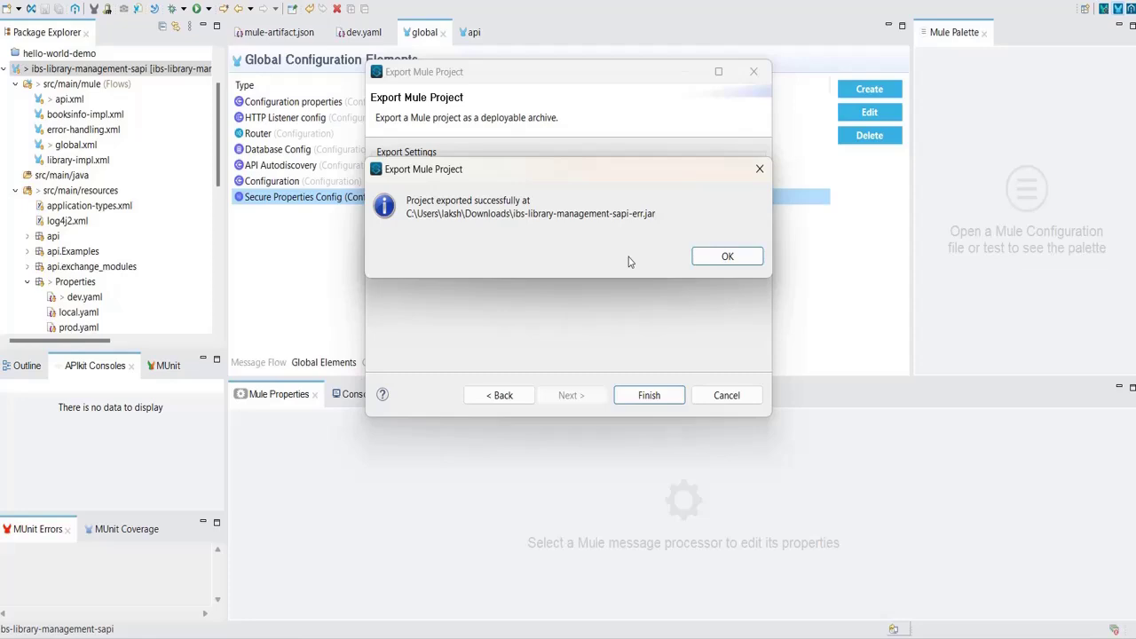
left_click(727, 256)
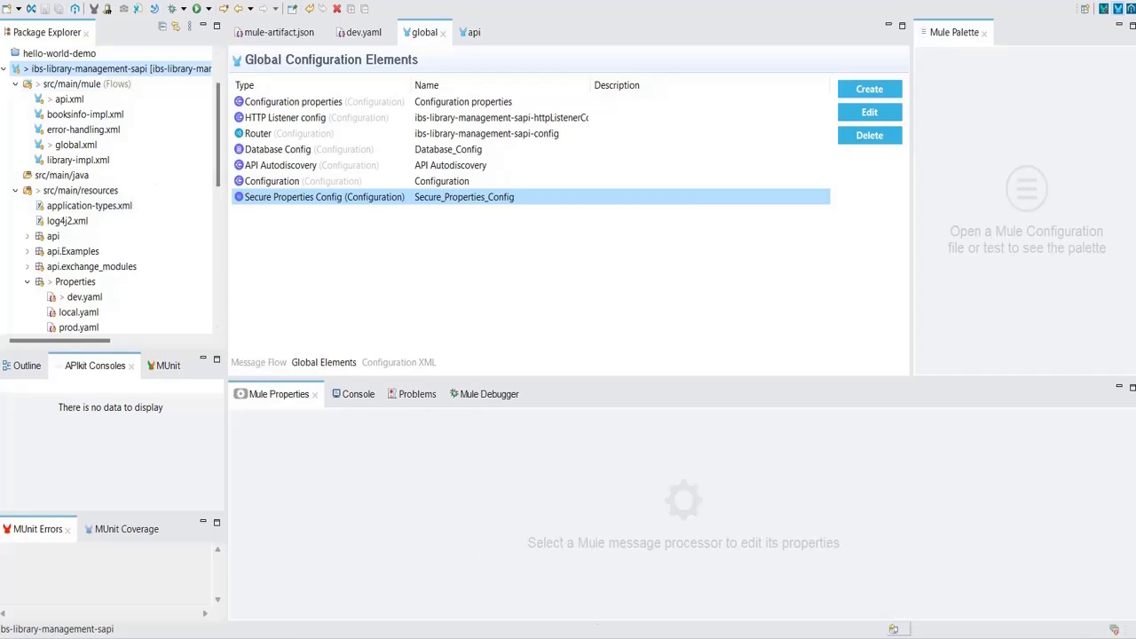
- Upload ibs-library-management-sapi-err.jar as the new application file and apply changes to redeploy
left_click(731, 538)
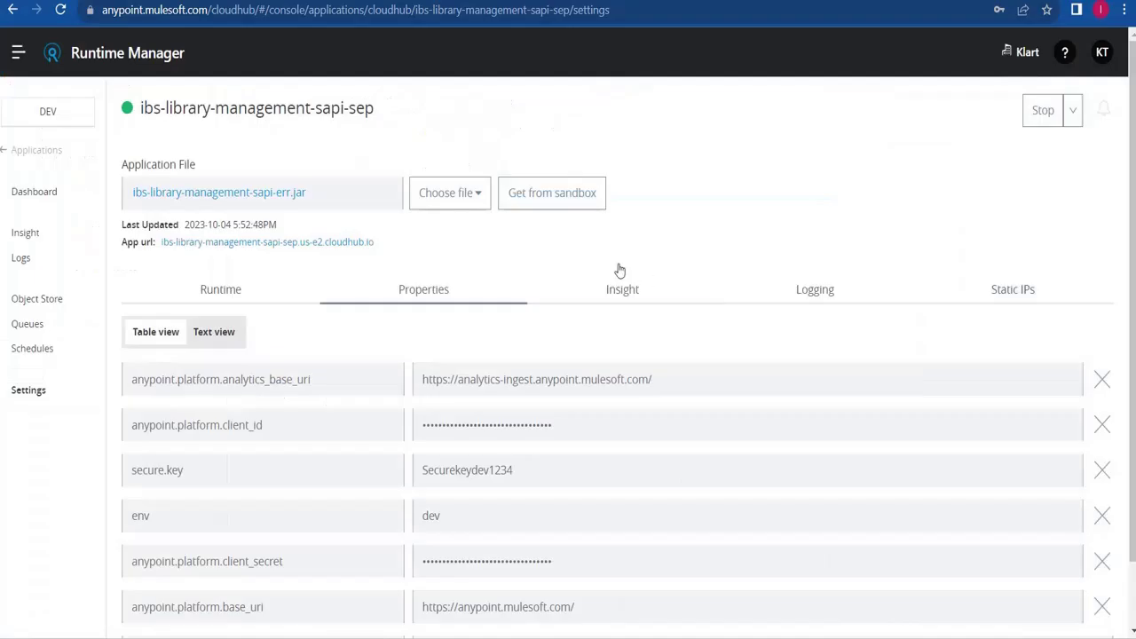
left_click(469, 195)
left_click(406, 265)
left_click(712, 173)
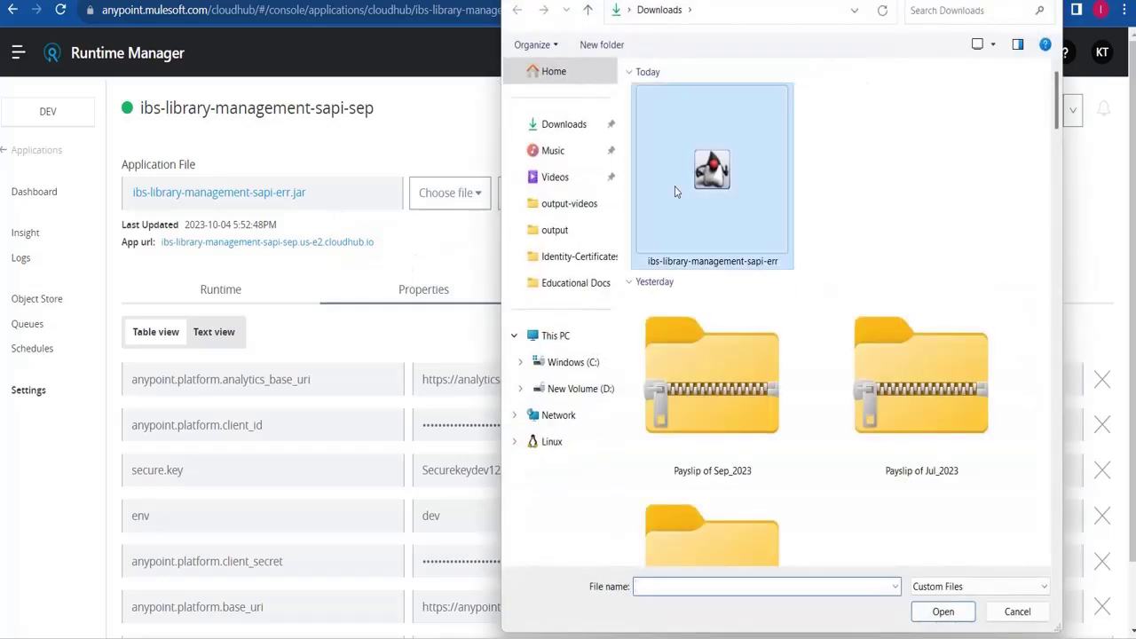
left_click(943, 612)
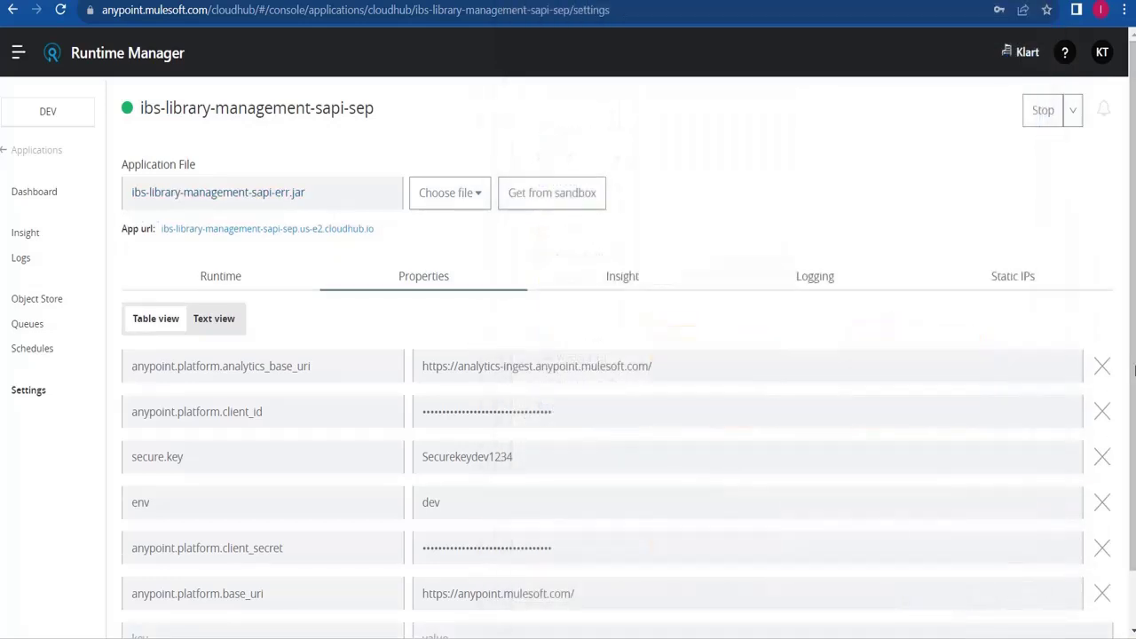
scroll(1106, 592, "down", 2)
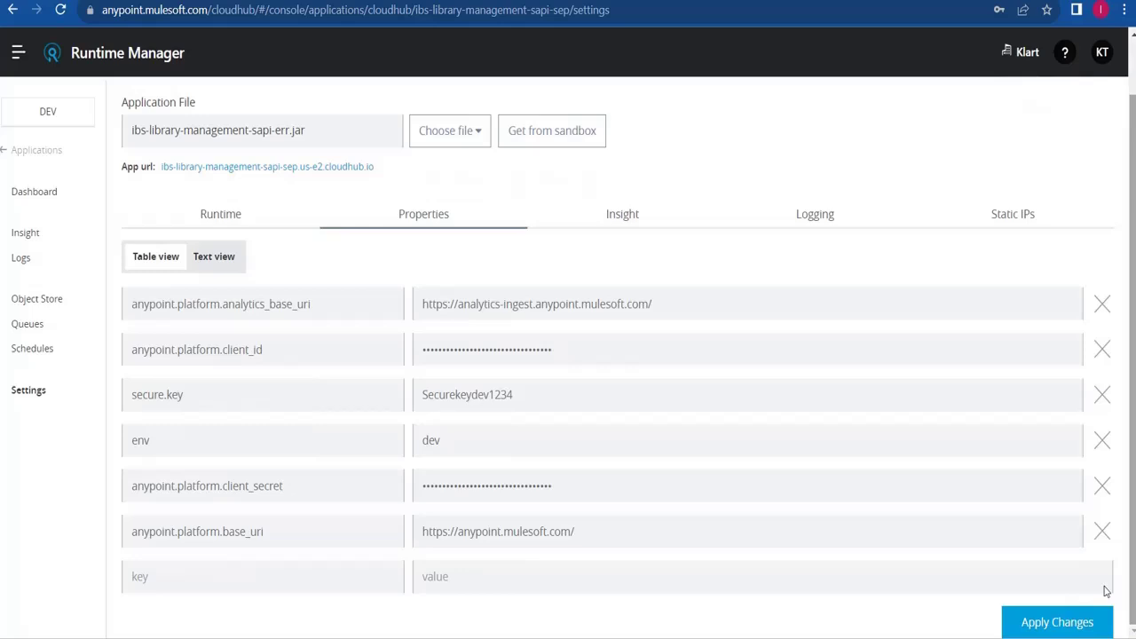
left_click(1055, 622)
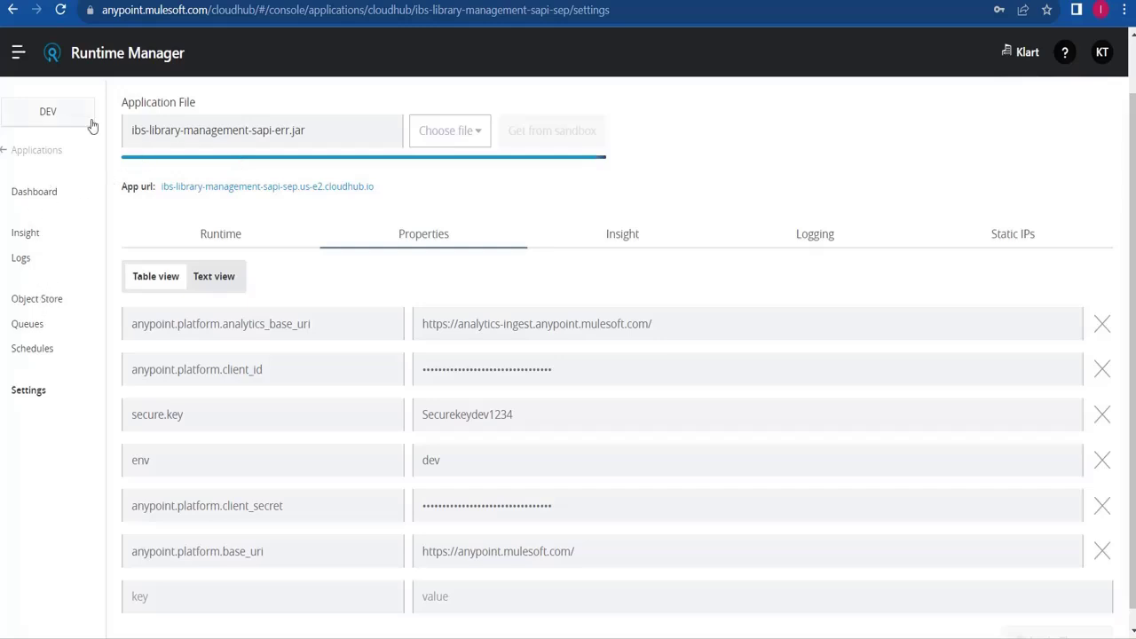
left_click(22, 262)
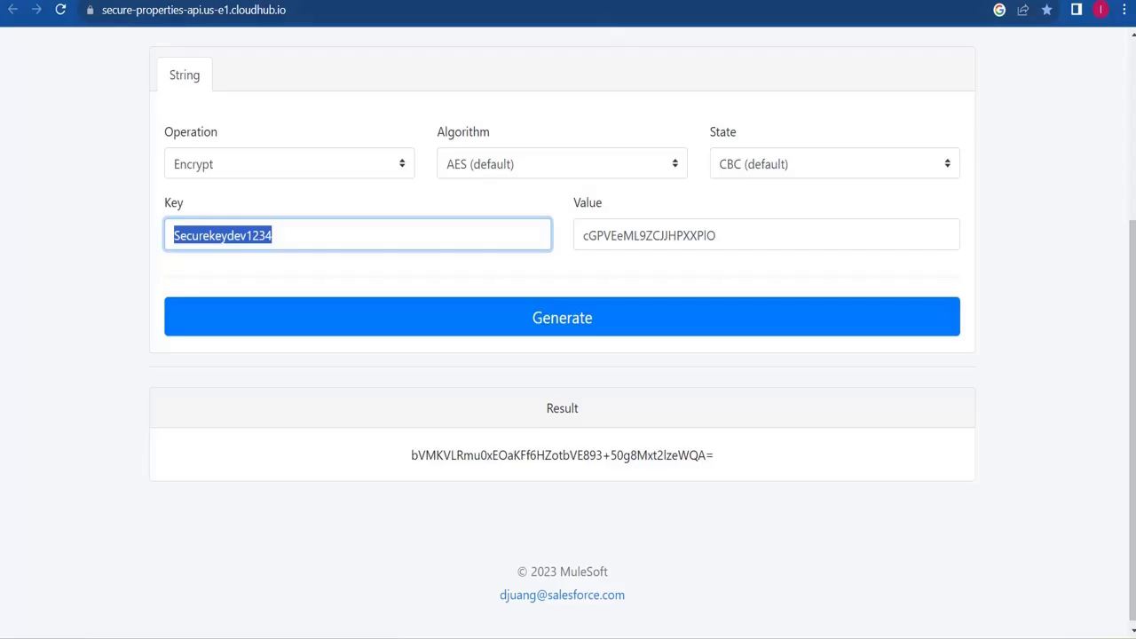
- View the docs section 'Encrypt Properties Using the Secure Properties Tool', then go to the Notepad++ notes
key("ctrl+Tab")
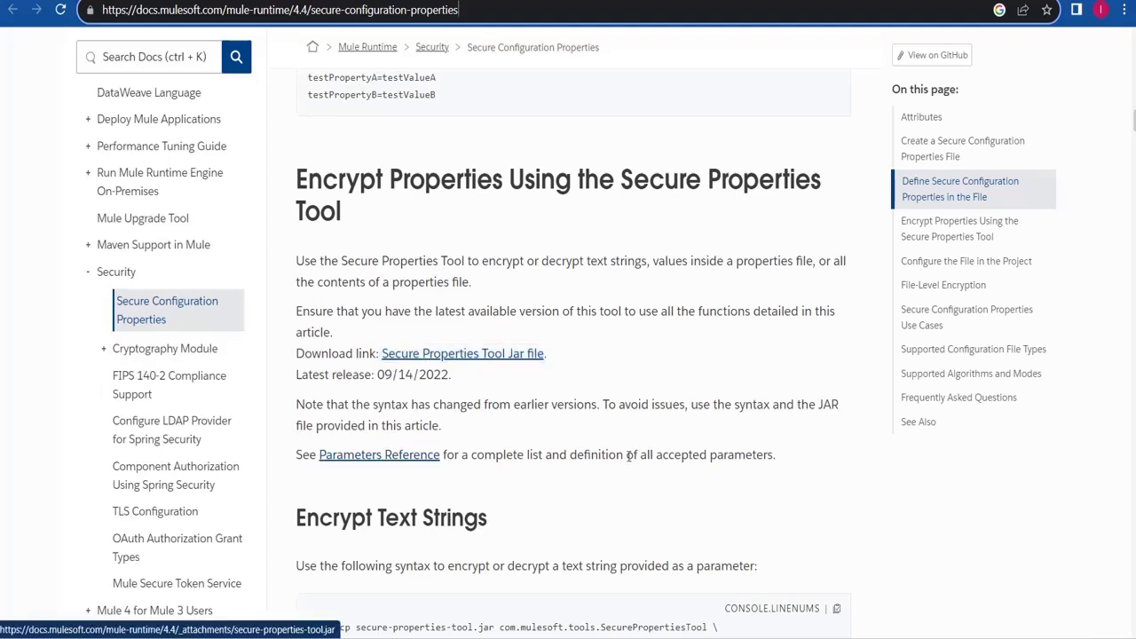
mouse_move(824, 635)
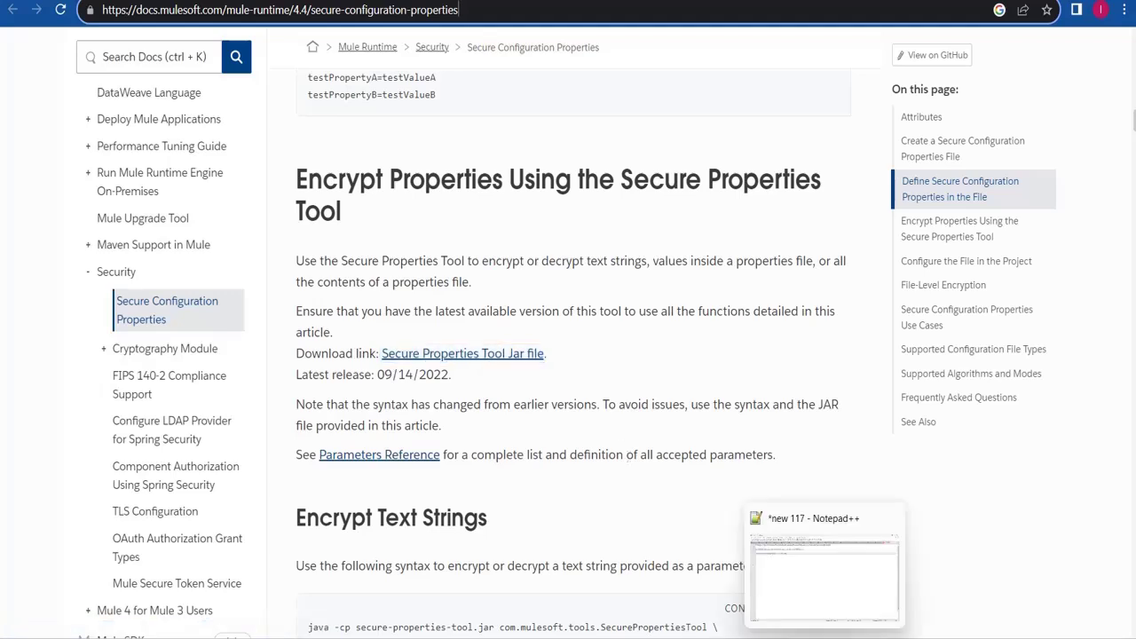
left_click(823, 577)
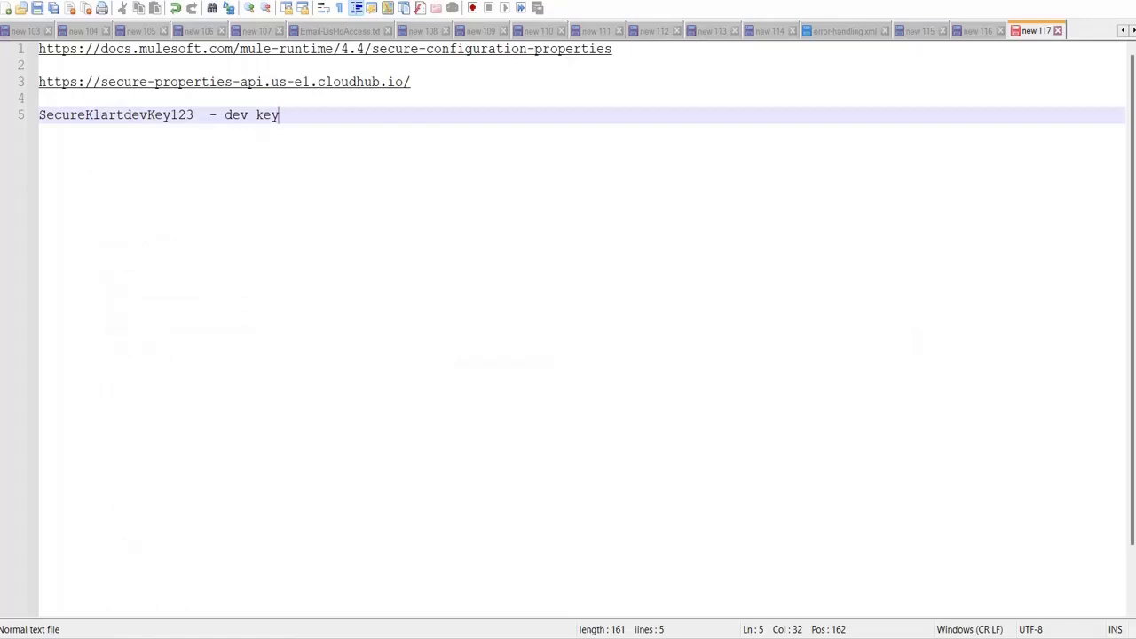
- Locate the 03-properties-encryption-details file in the Downloads folder
mouse_move(624, 634)
left_click(560, 524)
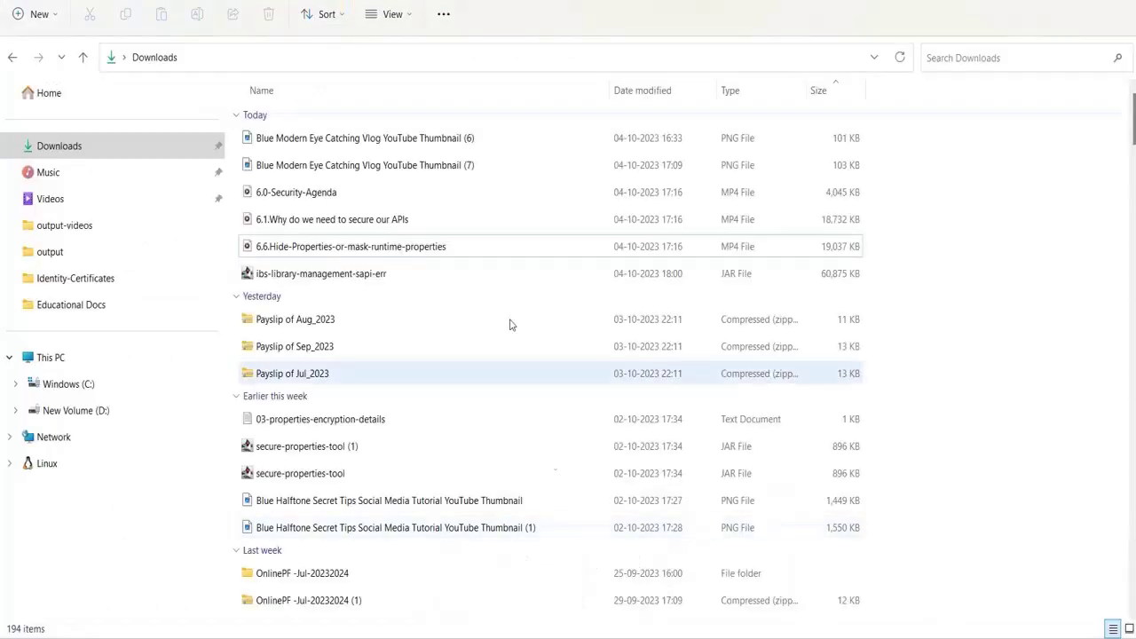
left_click(437, 419)
key("F2")
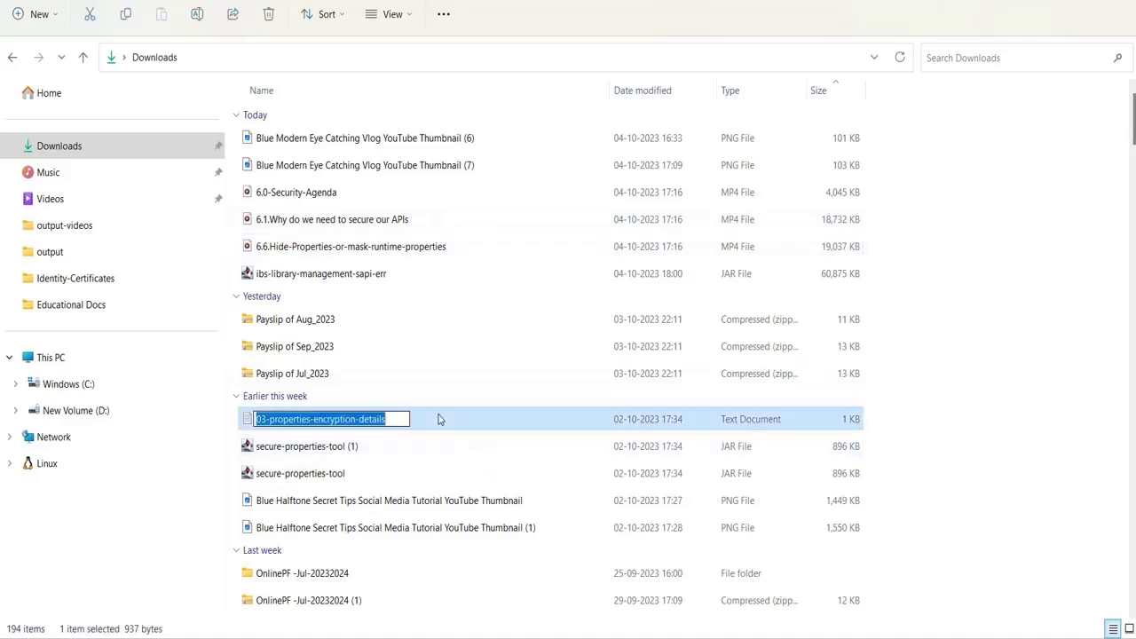
key("Escape")
- Always open the notes file with Notepad++, then return to the MuleSoft docs page
right_click(438, 419)
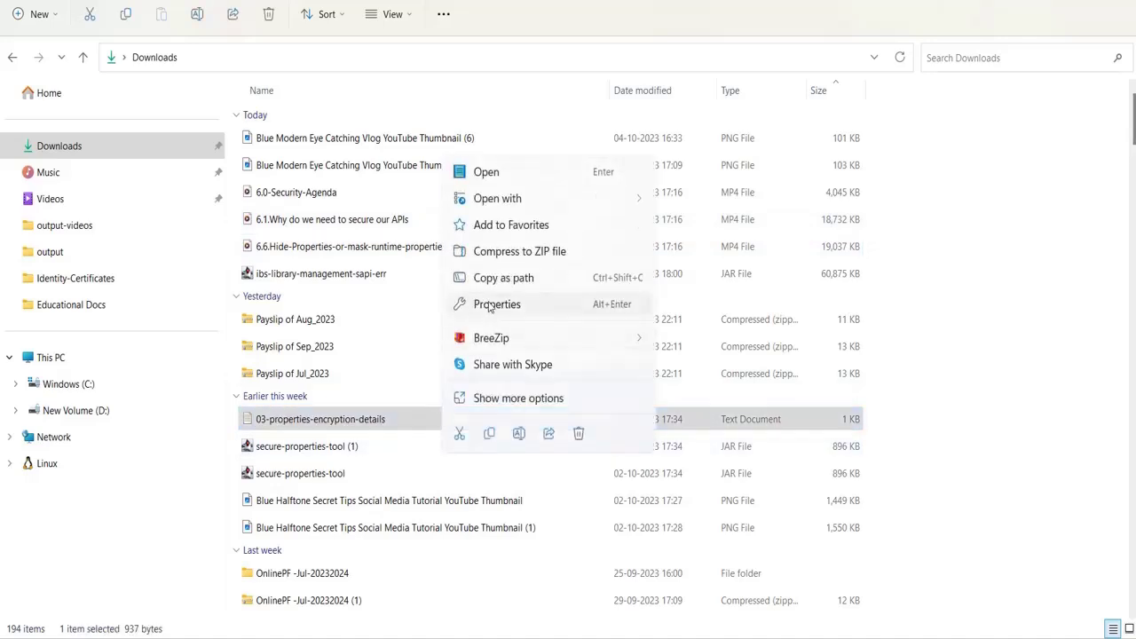
right_click(406, 421)
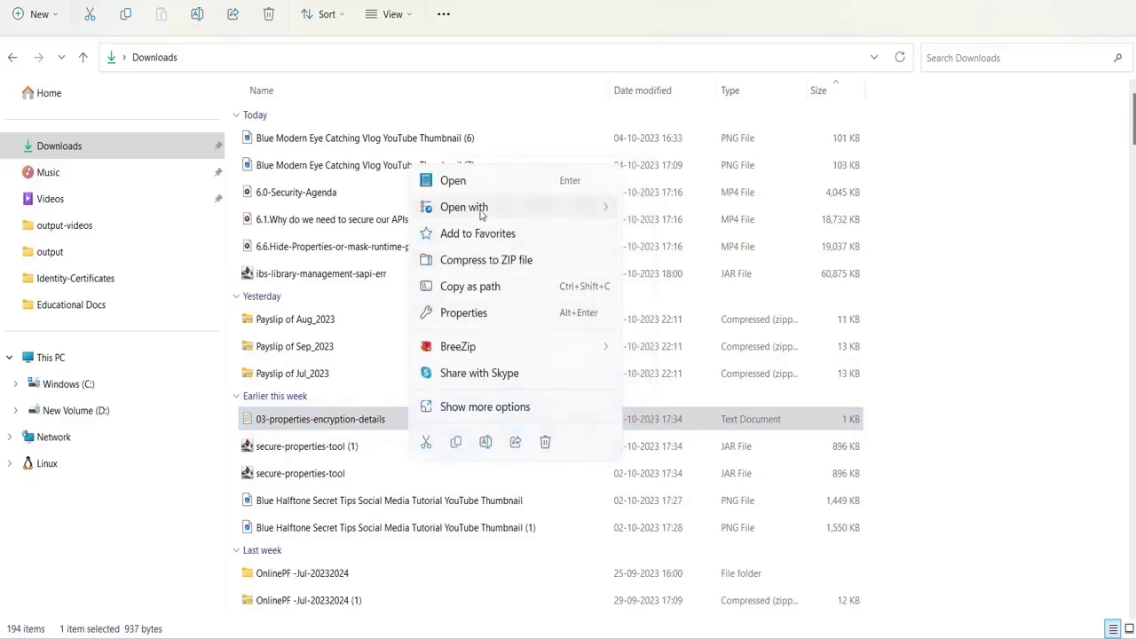
mouse_move(482, 211)
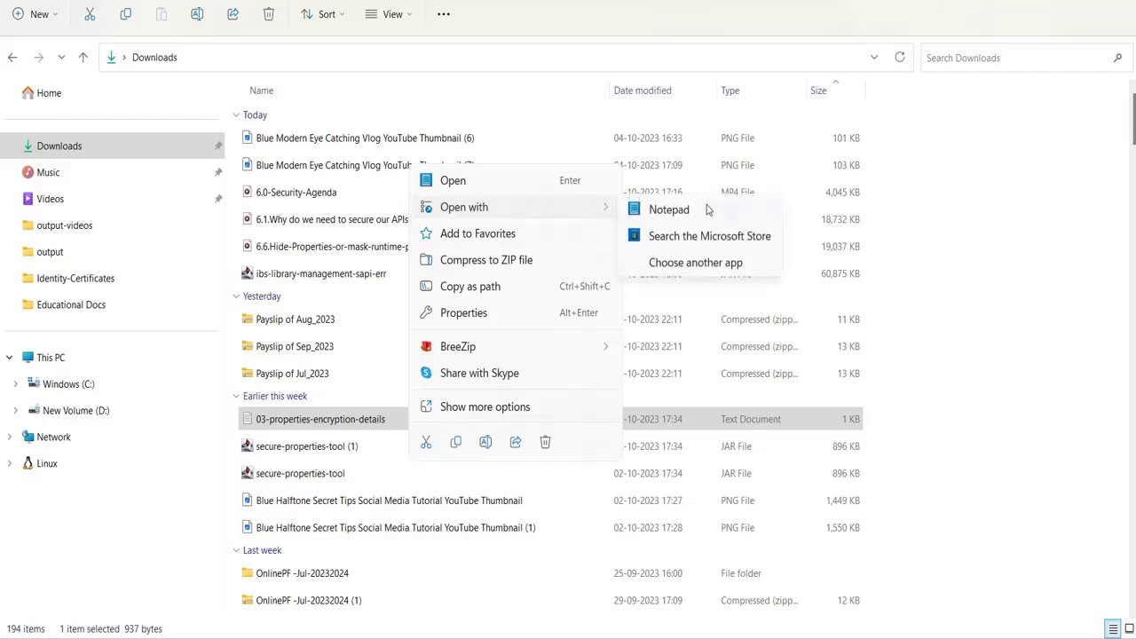
left_click(702, 263)
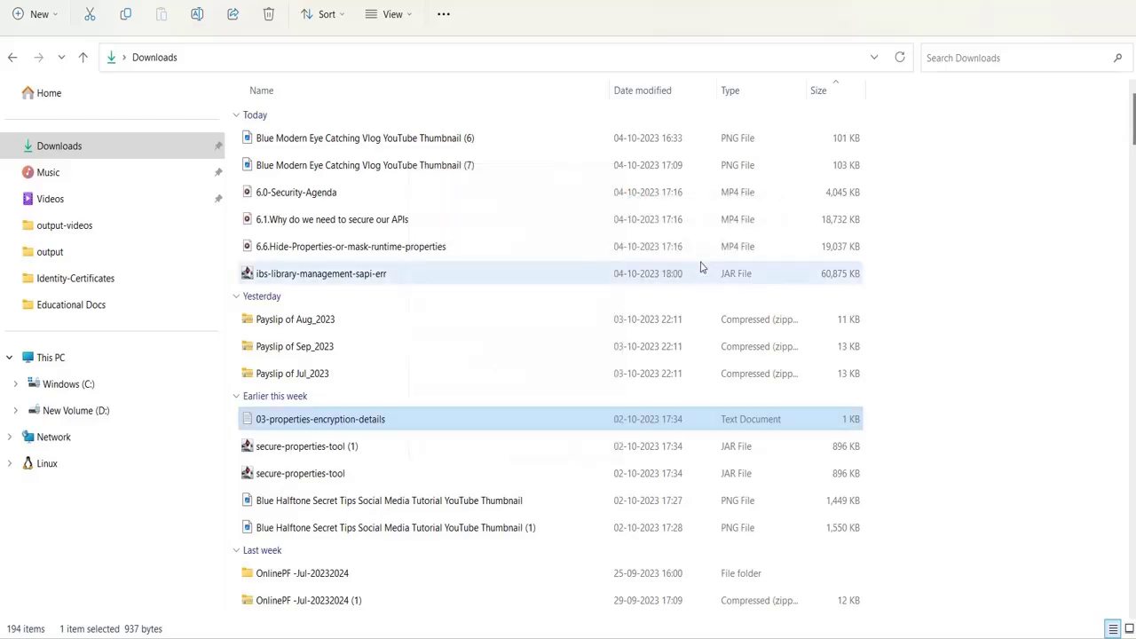
left_click(494, 333)
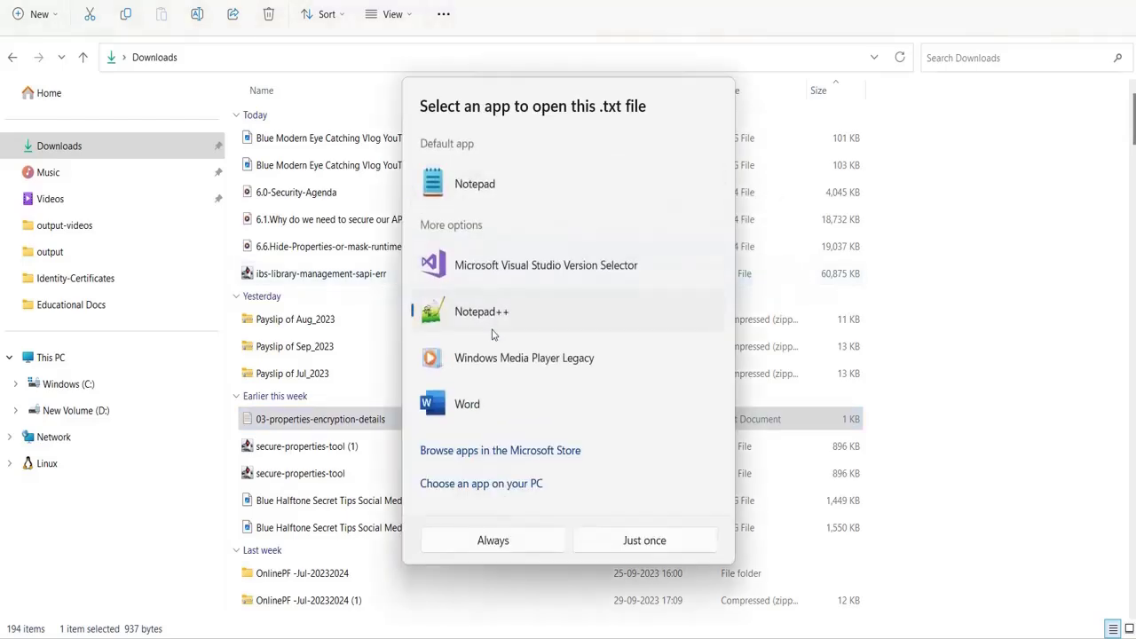
left_click(529, 543)
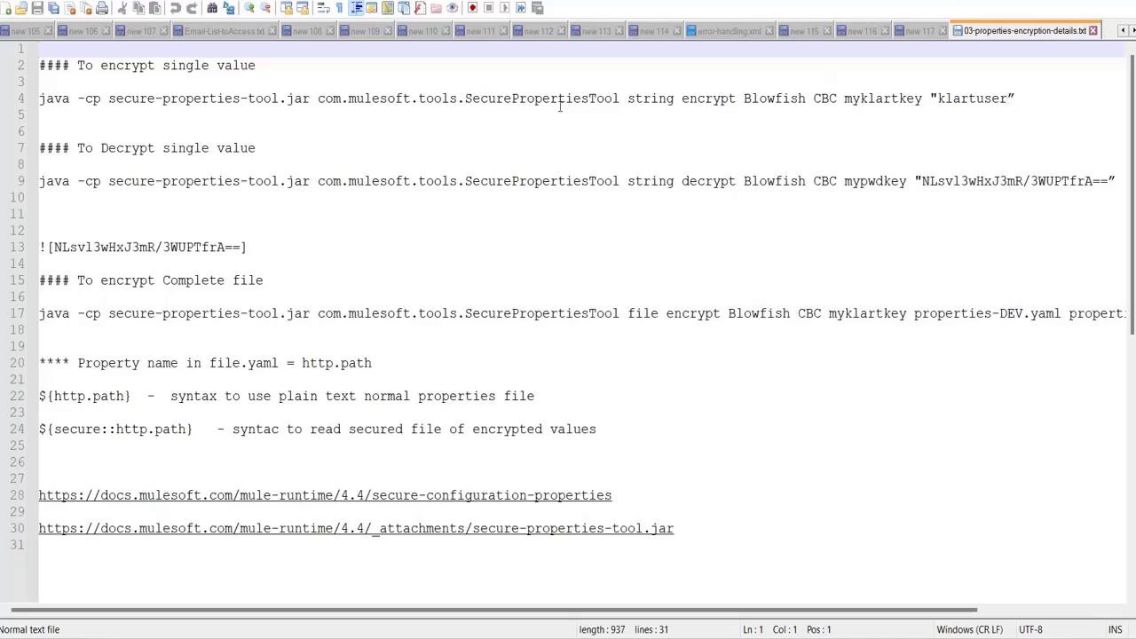
mouse_move(858, 637)
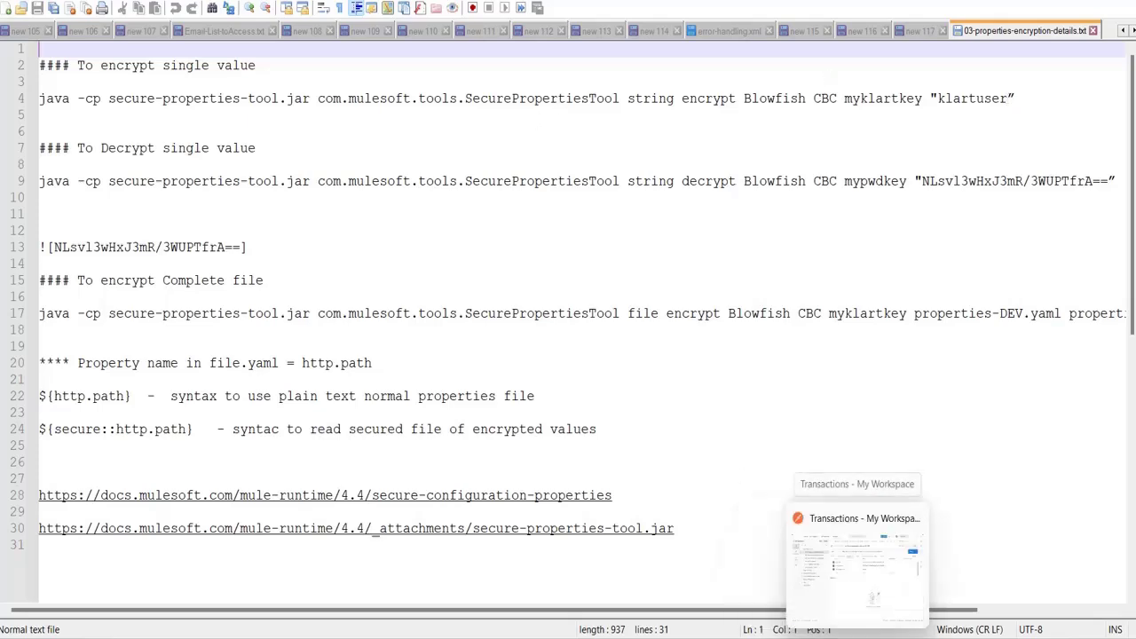
left_click(724, 638)
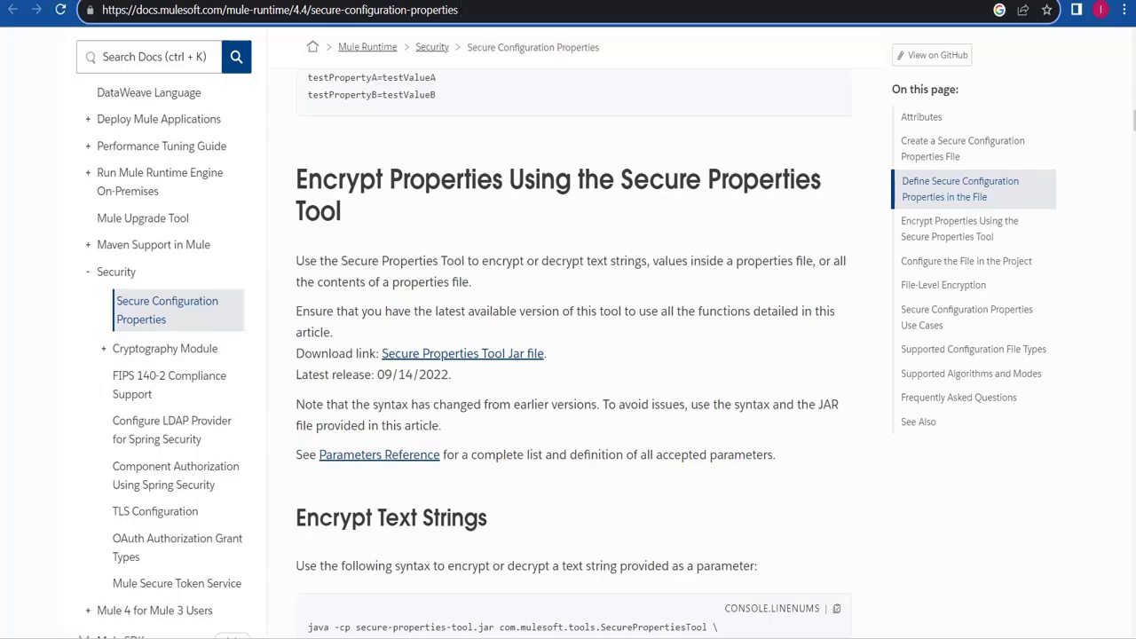
- After glancing at the 'new 117' notes, download the Secure Properties Tool jar from the docs
key("alt+Tab")
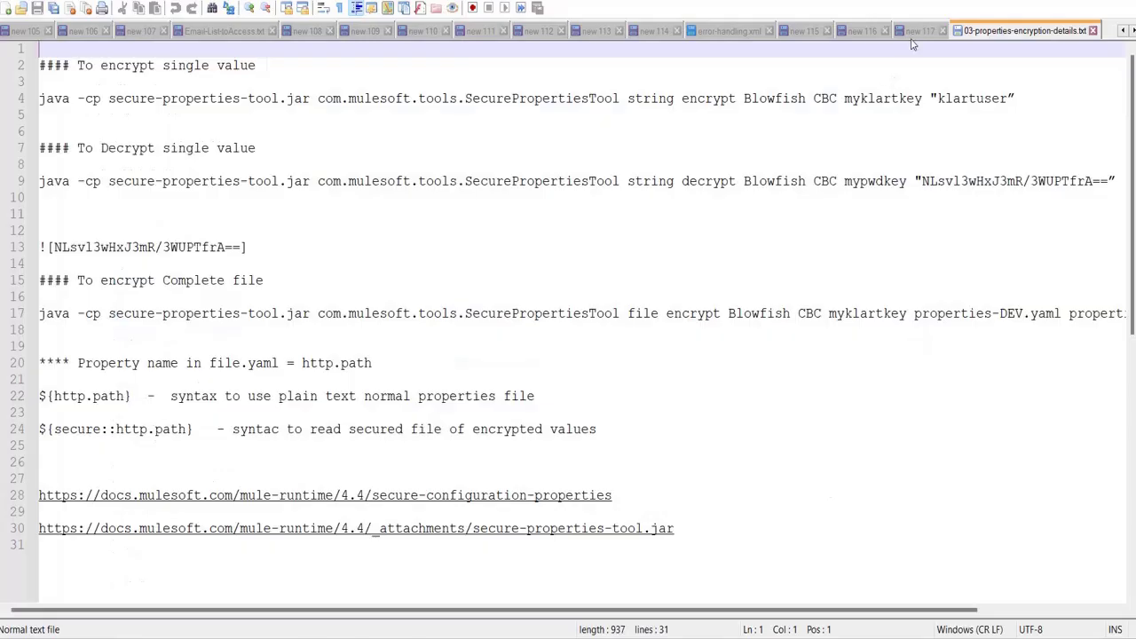
left_click(917, 31)
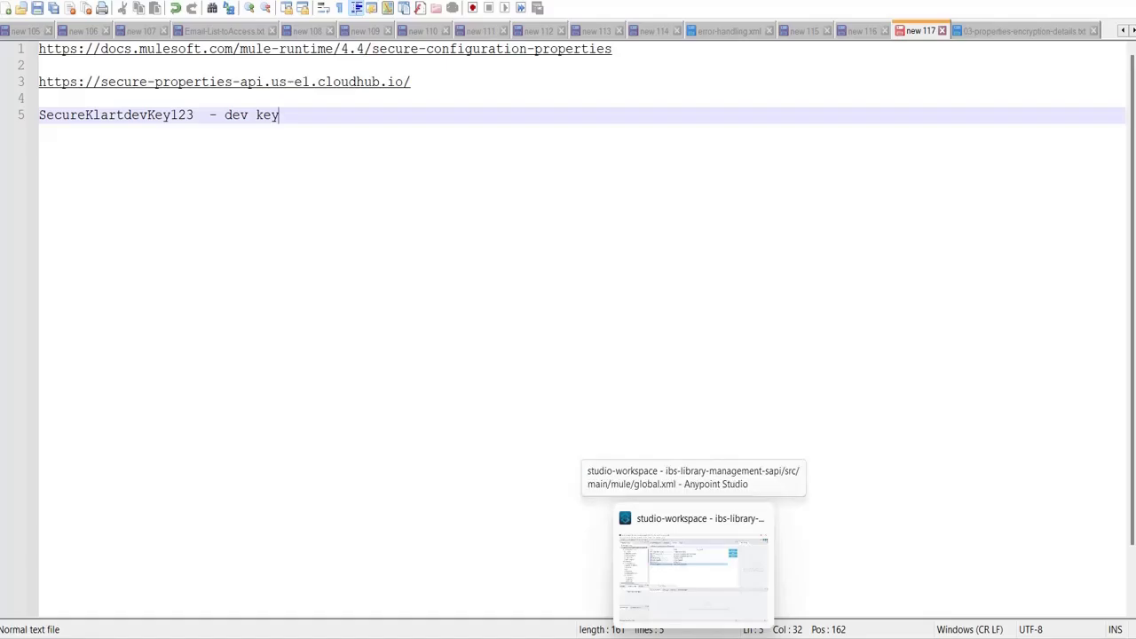
left_click(730, 638)
left_click(464, 359)
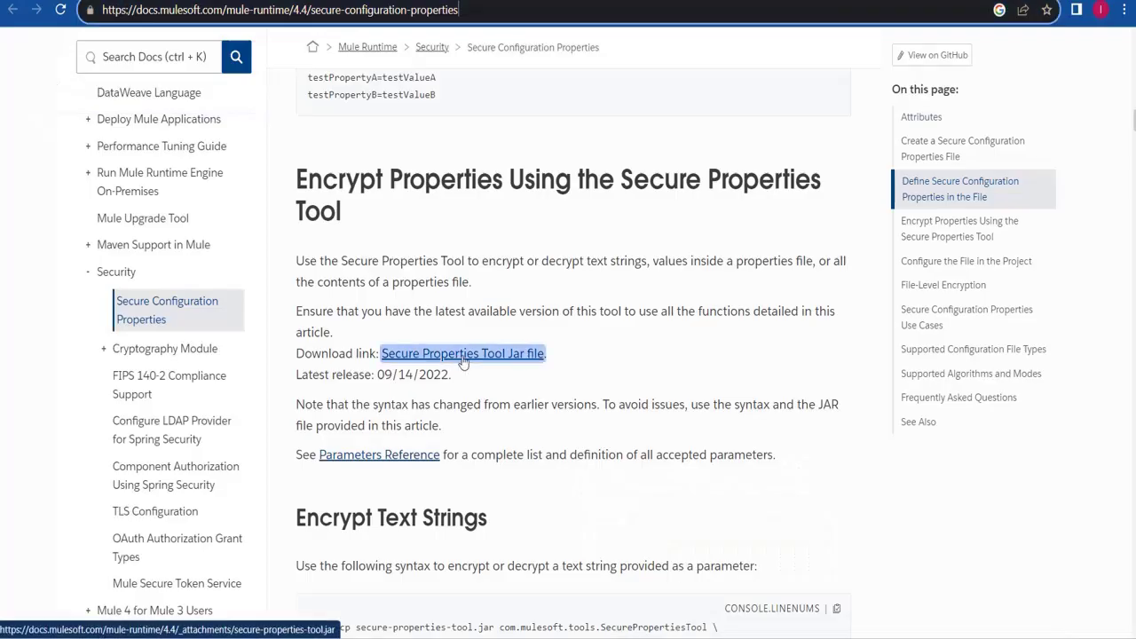
left_click(463, 360)
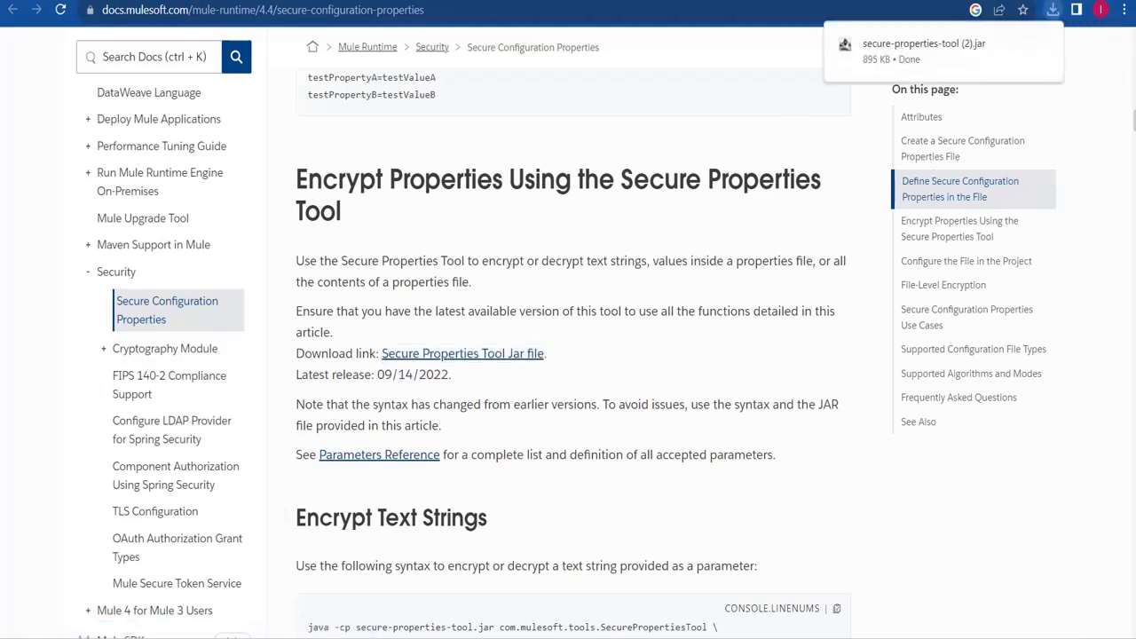
- Refresh Downloads and select the new secure-properties-tool (2) jar
left_click(525, 536)
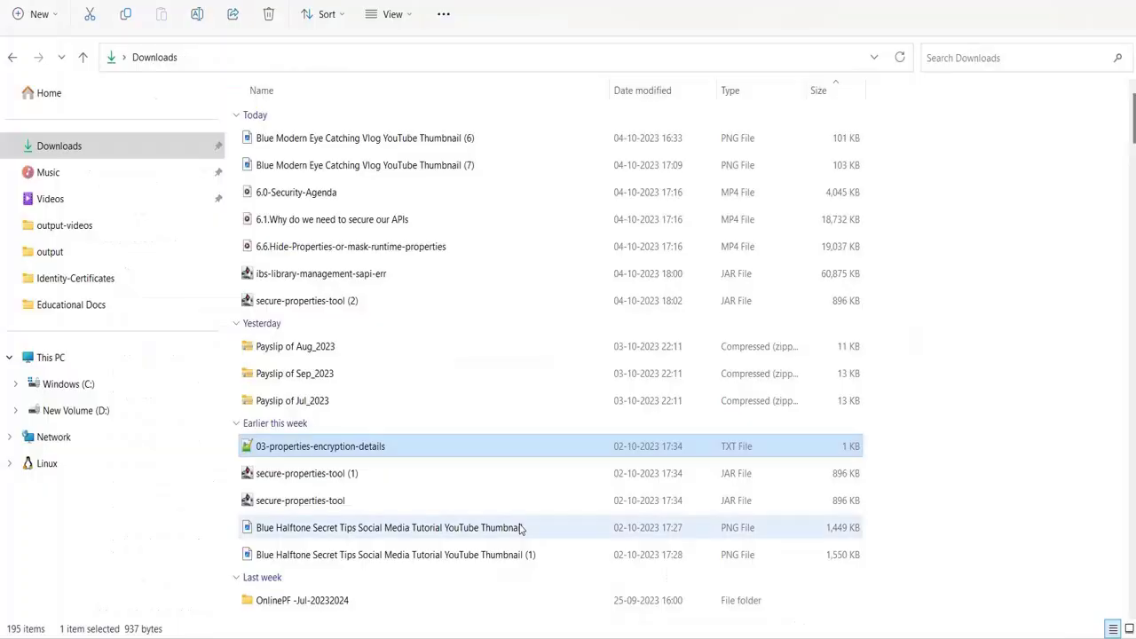
left_click(900, 57)
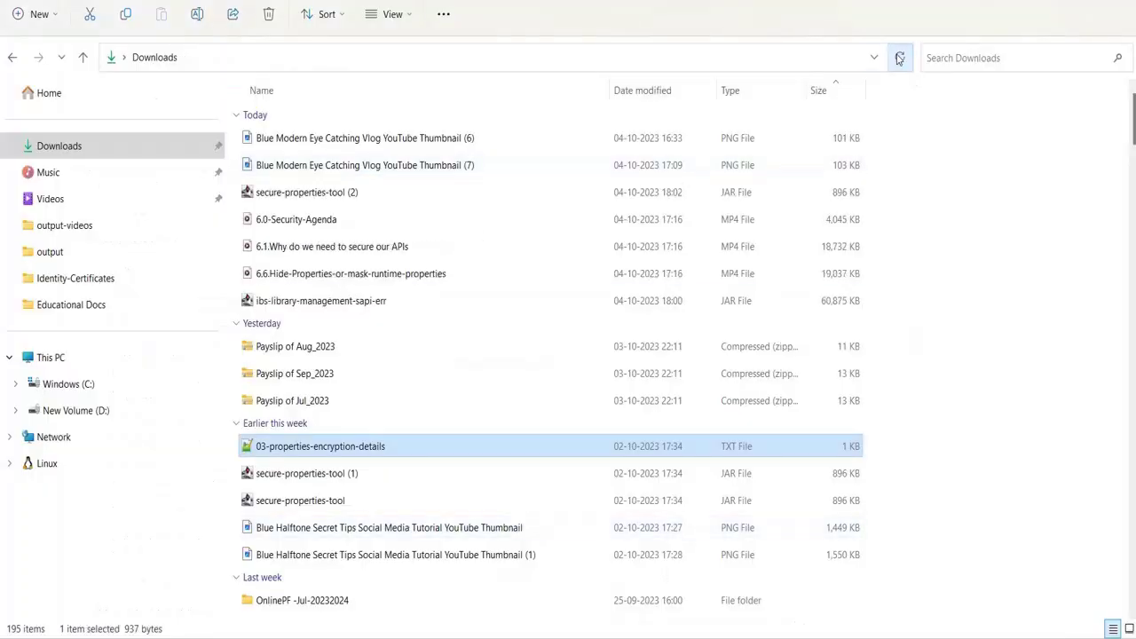
left_click(406, 192)
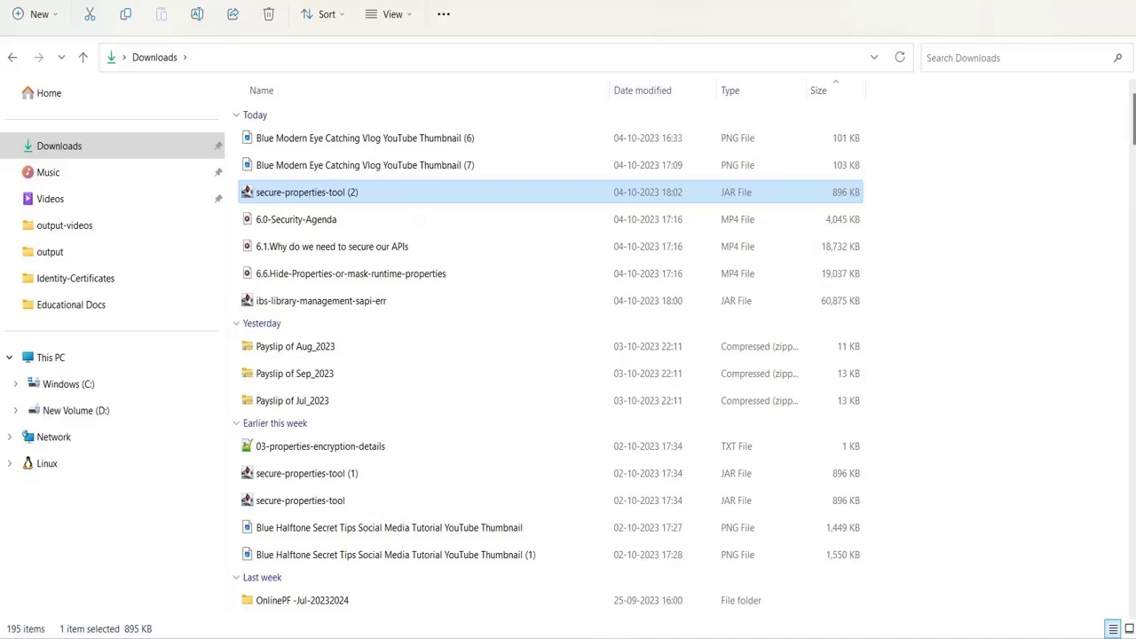
- Create a folder named 'secure' on New Volume (D:) and open it
left_click(671, 523)
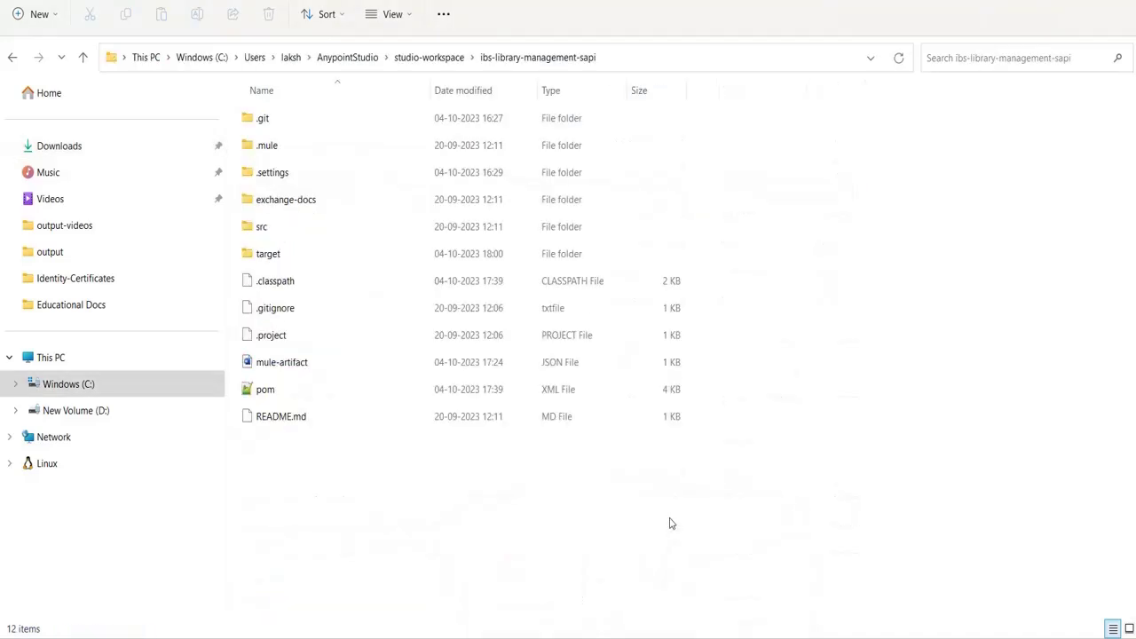
left_click(347, 57)
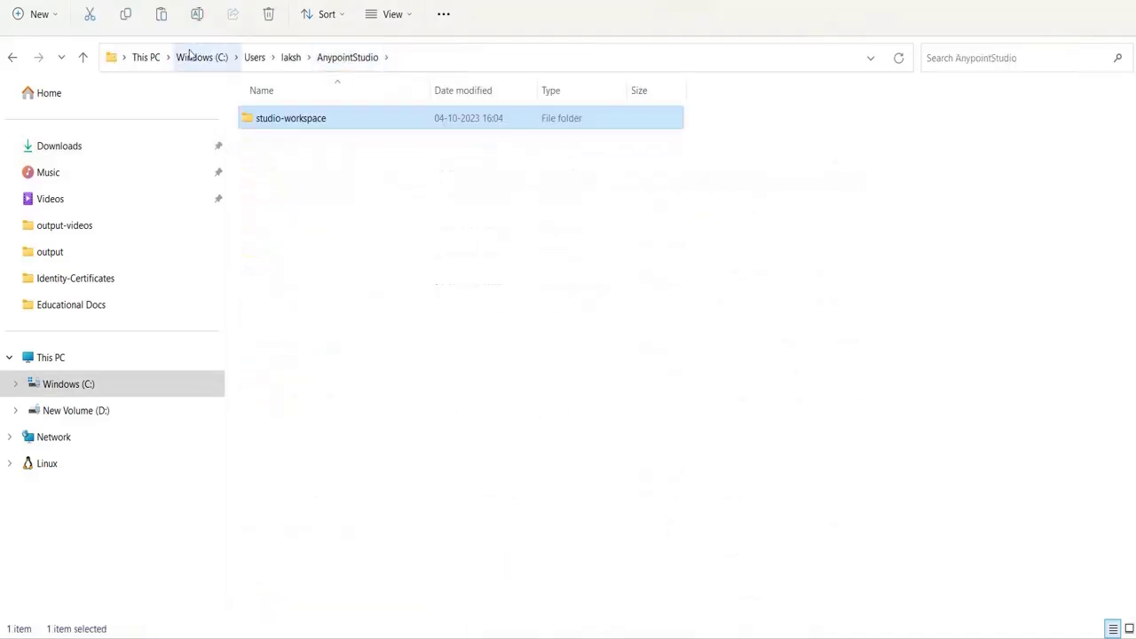
left_click(189, 55)
left_click(139, 56)
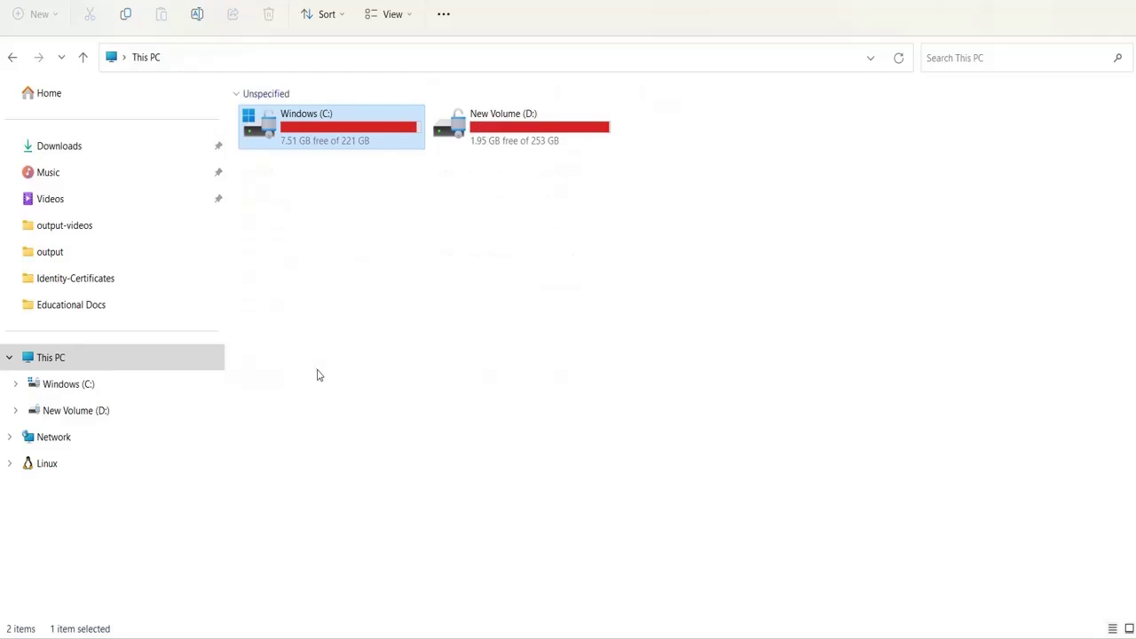
double_click(465, 149)
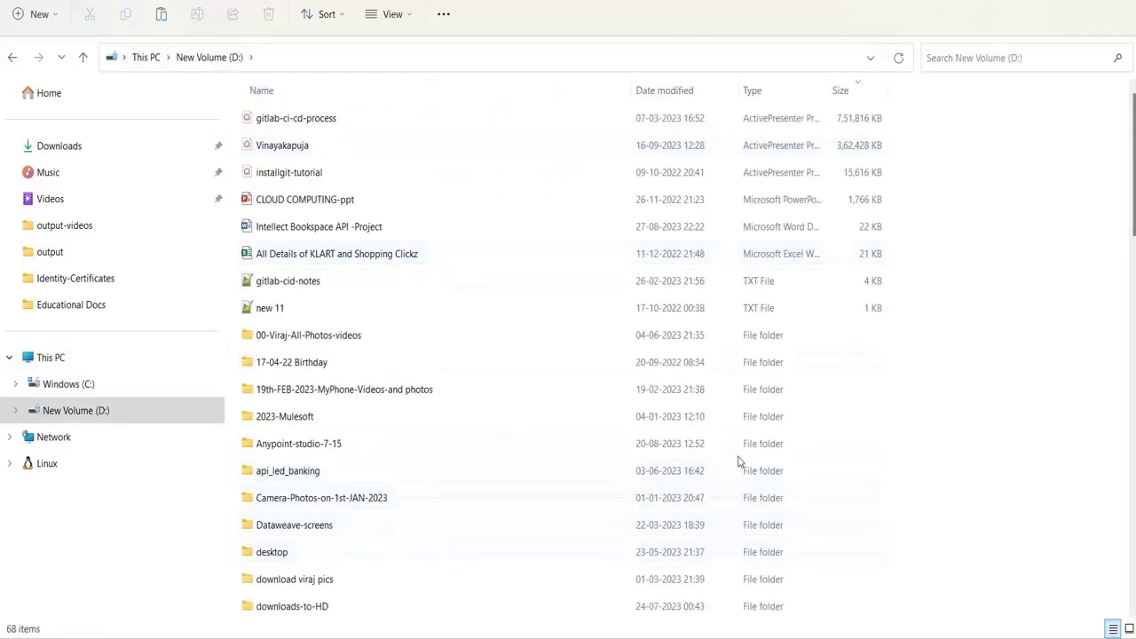
right_click(956, 441)
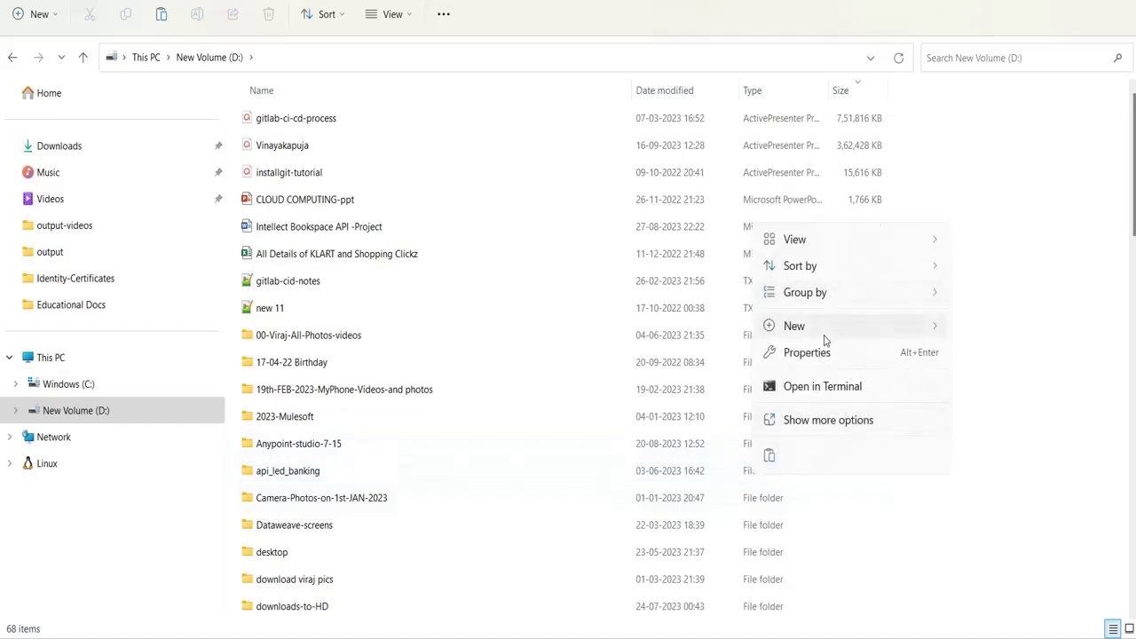
mouse_move(816, 336)
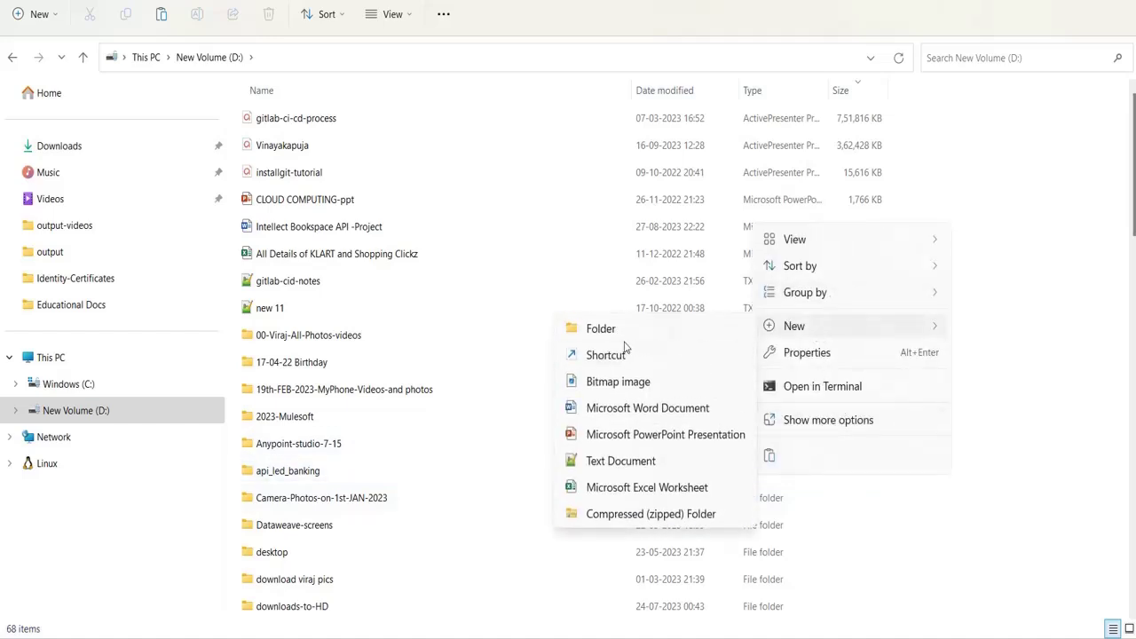
left_click(600, 329)
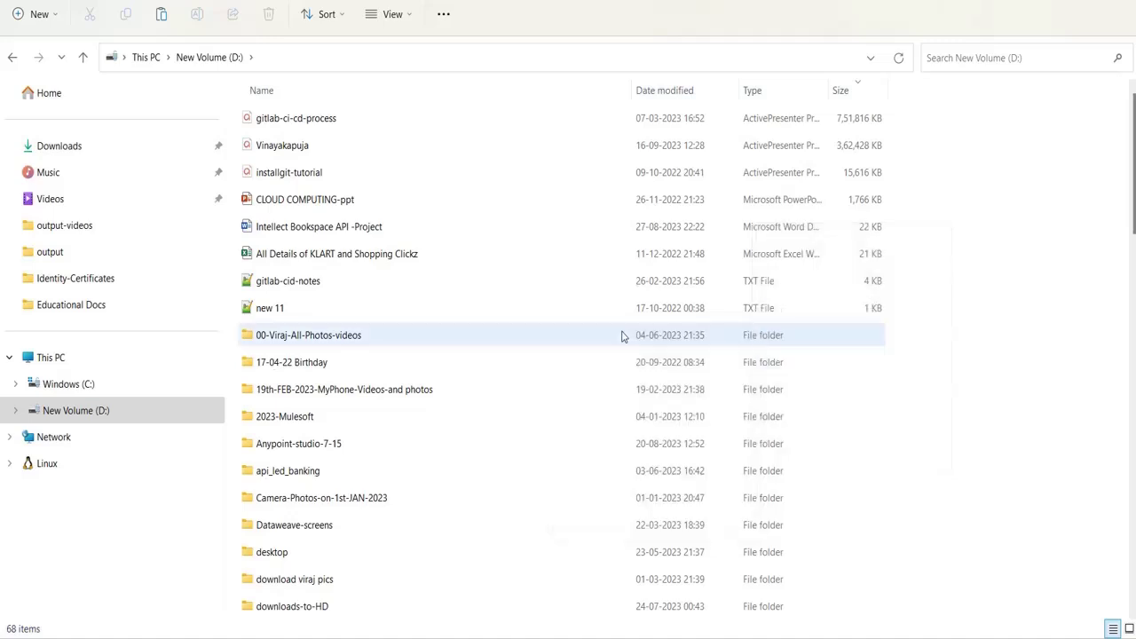
type("secure")
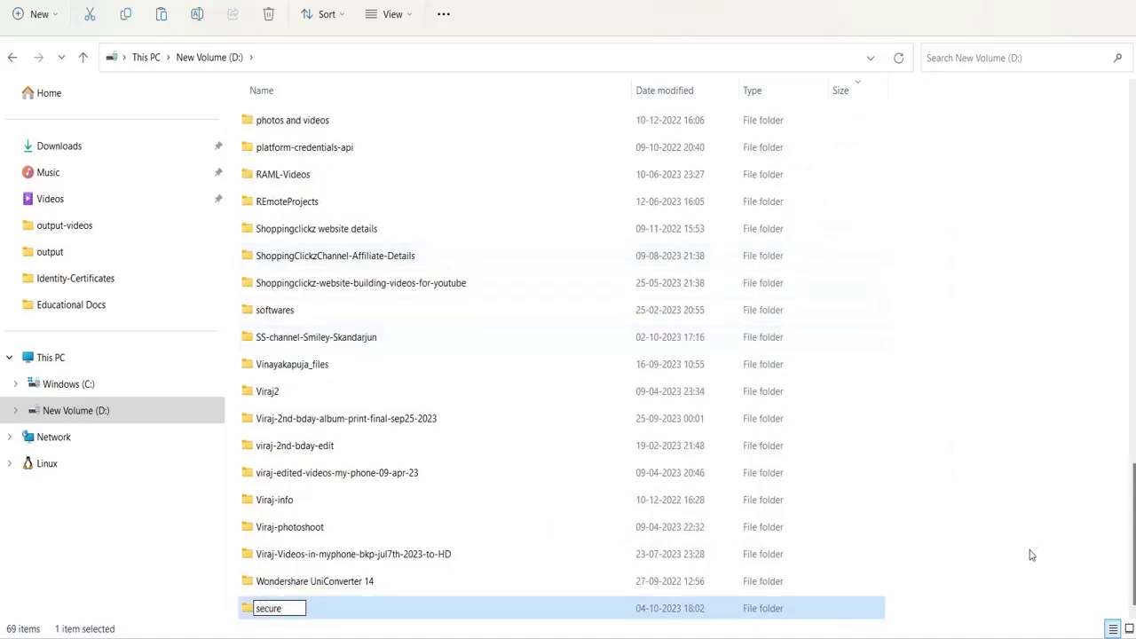
key("Return")
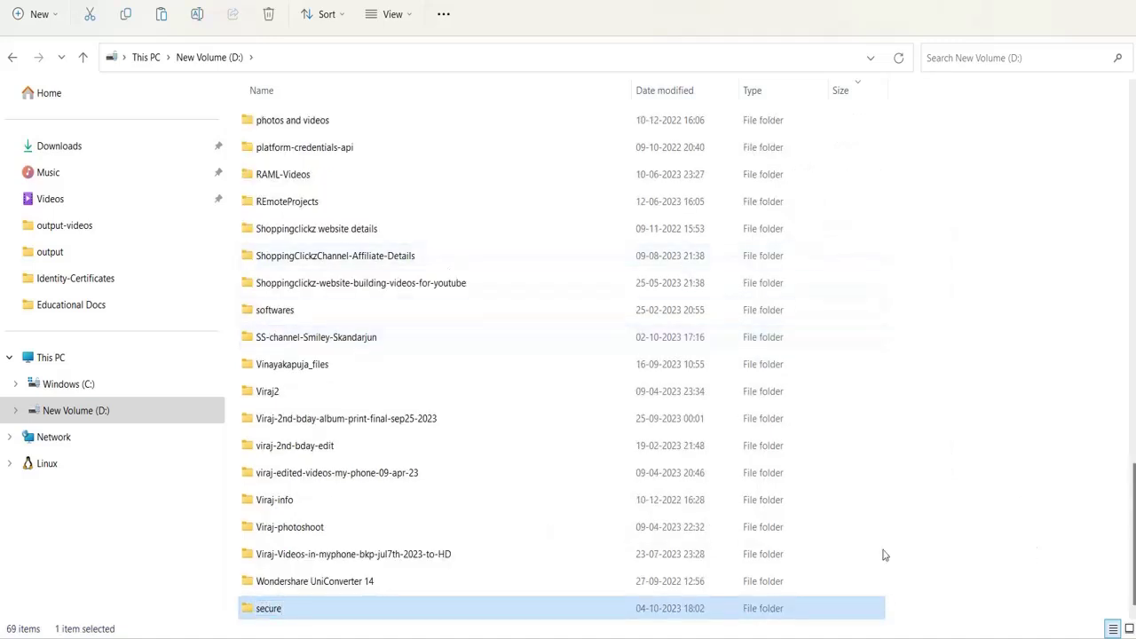
double_click(310, 614)
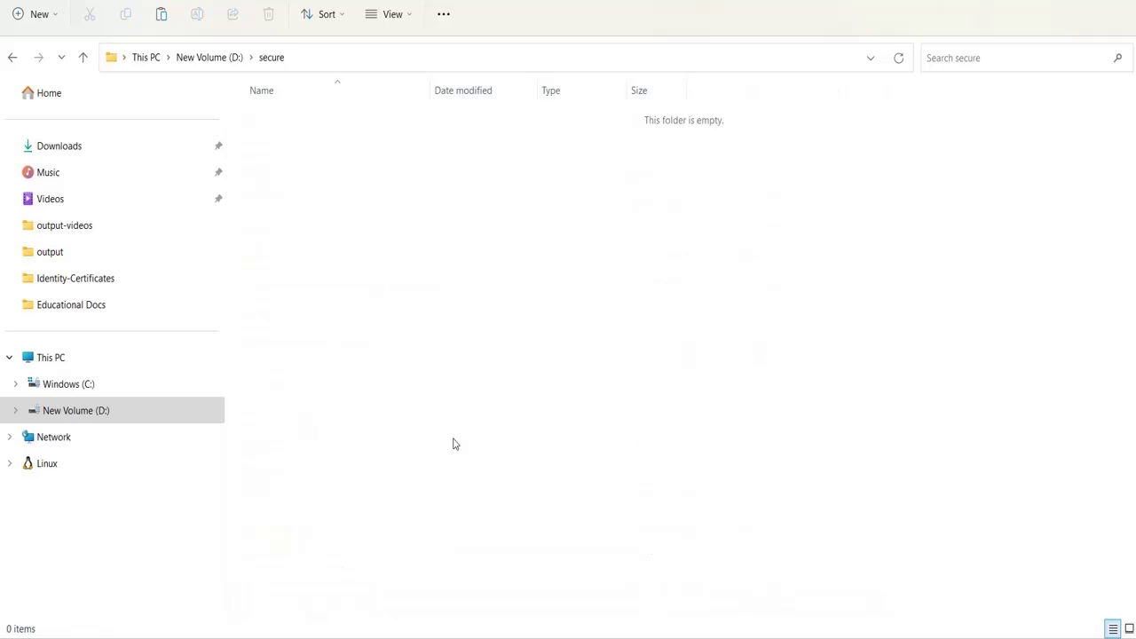
- Paste the jar into D:\secure and rename it secure-properties-tool, dropping ' (2)'
key("ctrl+v")
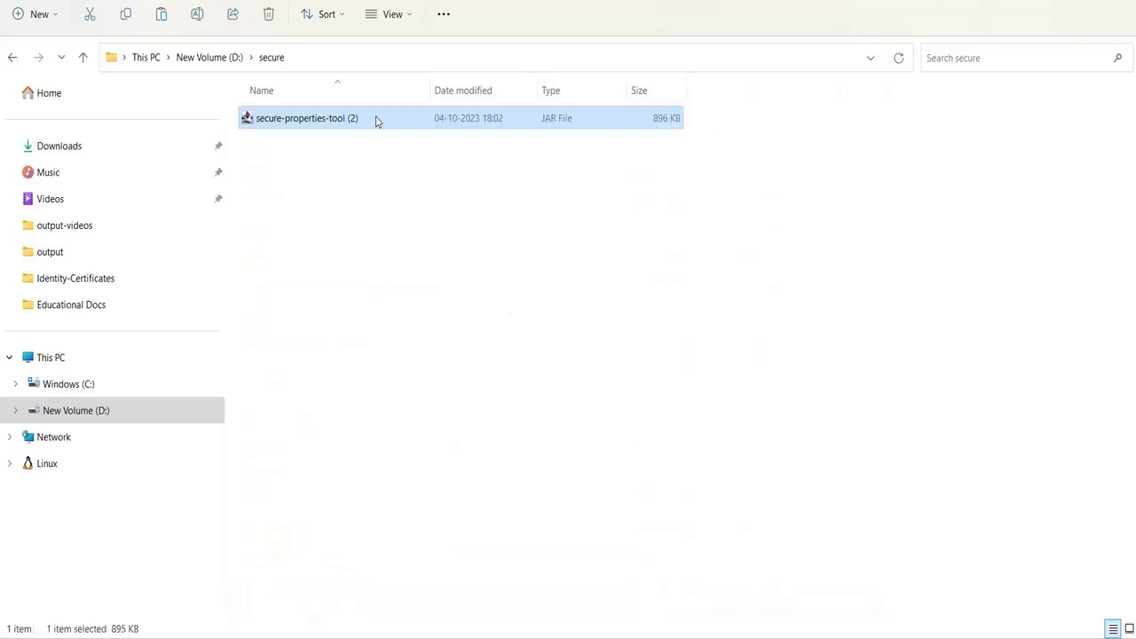
key("F2")
left_click(363, 118)
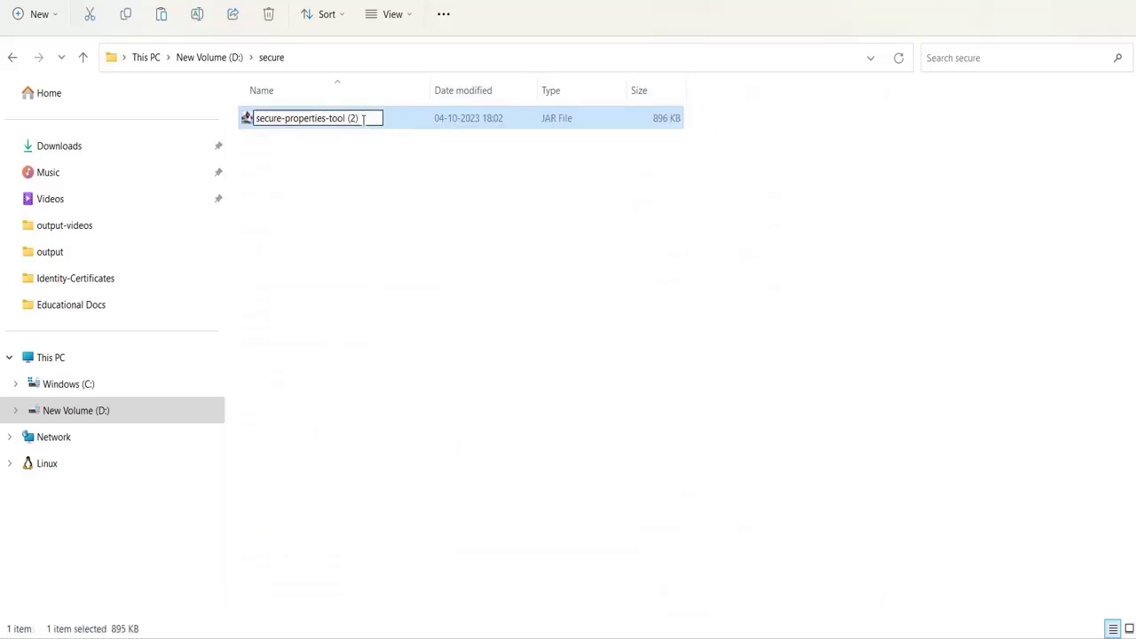
key("BackSpace")
key("BackSpace")
key("BackSpace")
key("BackSpace")
left_click(471, 288)
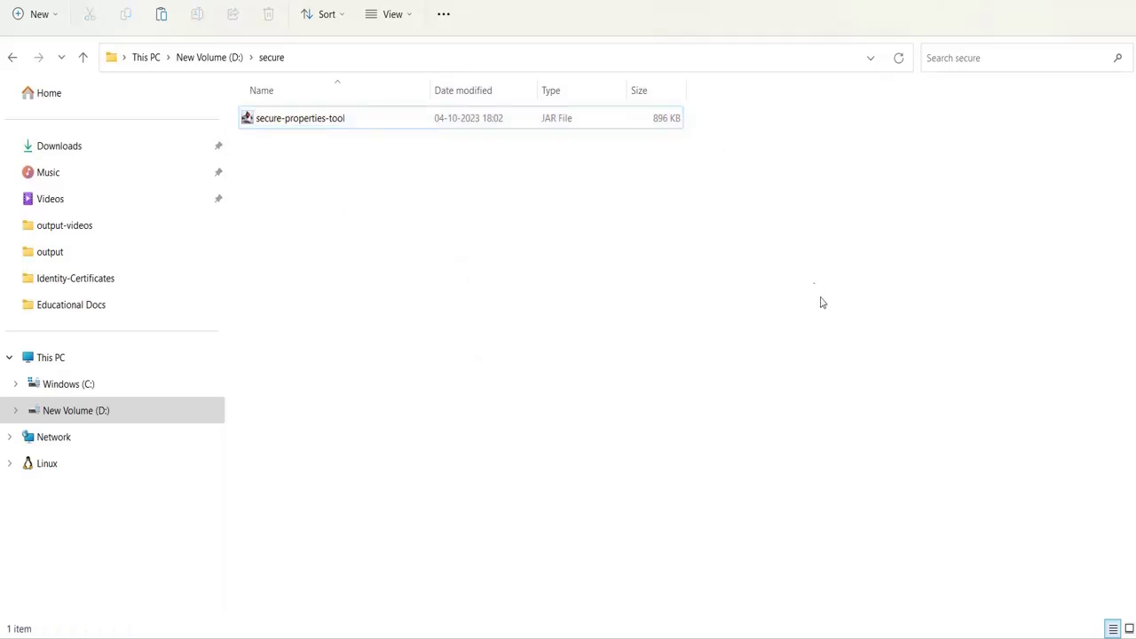
- Launch a Command Prompt in D:\secure by entering cmd in the address bar
left_click(671, 52)
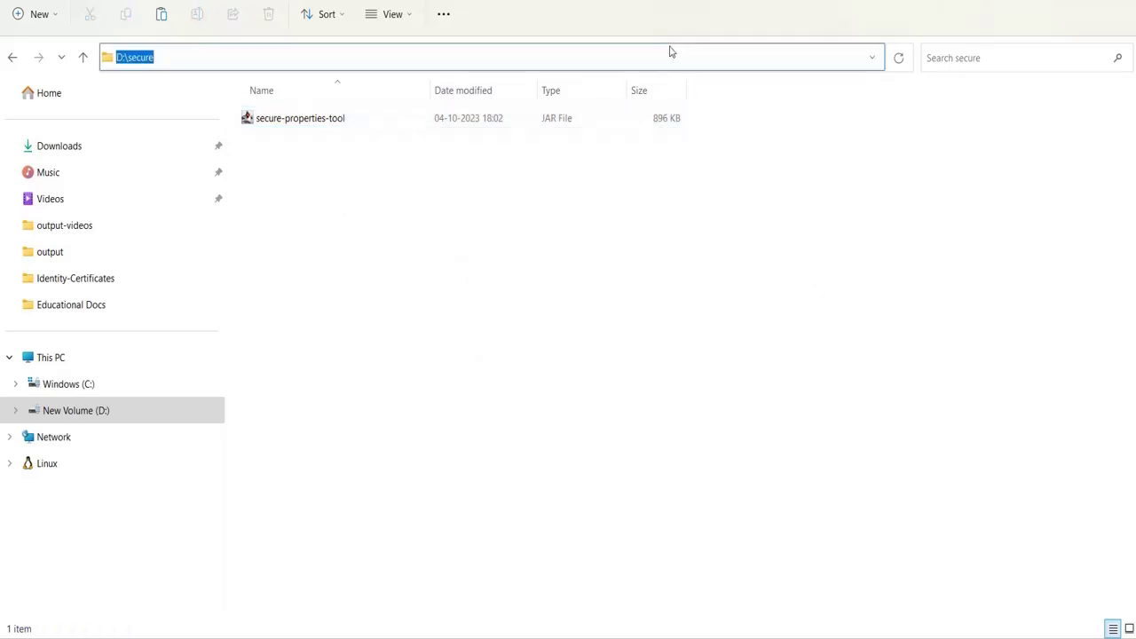
left_click(786, 281)
left_click(686, 67)
type("cmd")
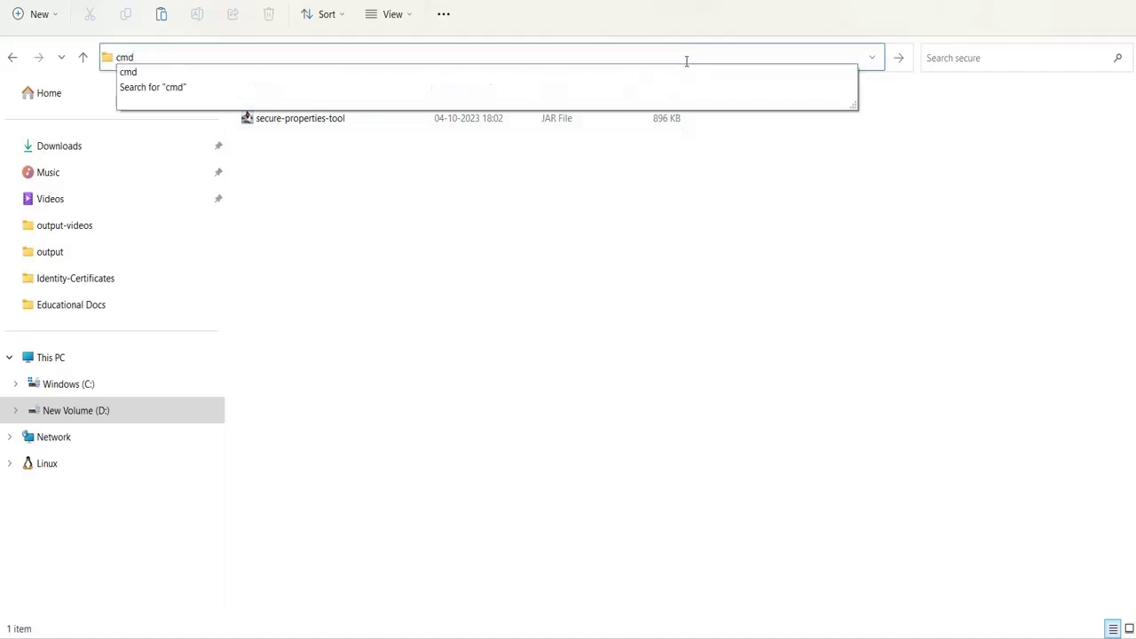
key("Return")
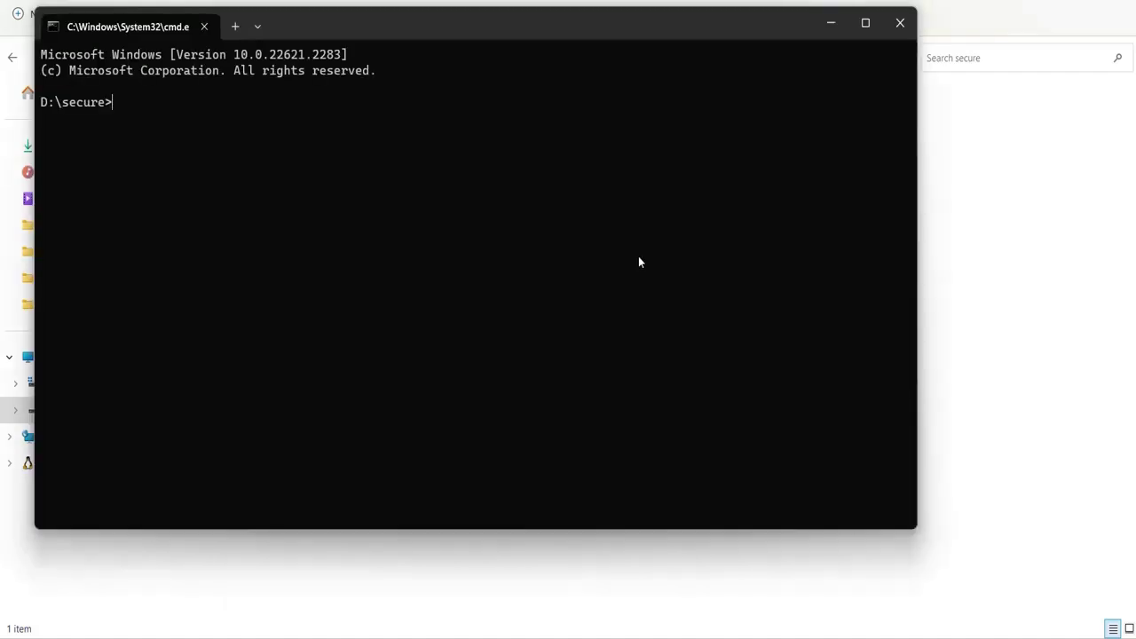
left_click_drag(371, 33, 510, 167)
left_click(692, 568)
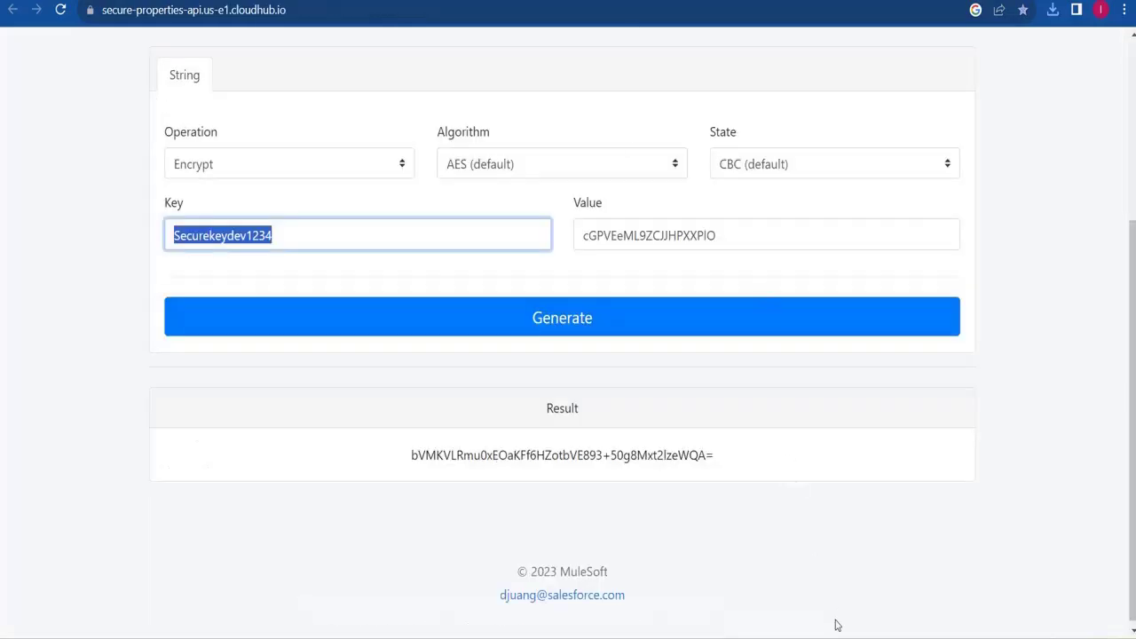
left_click(890, 637)
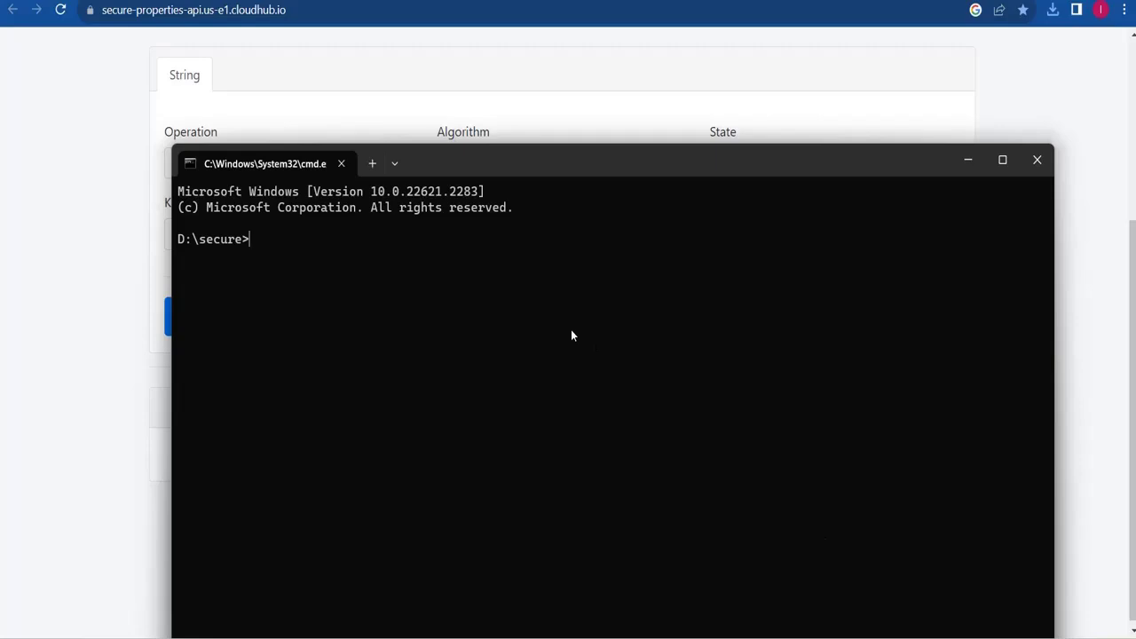
- Review the string encrypt command in the 03-properties-encryption-details notes, checking the web tool and D:\secure terminal
left_click(788, 634)
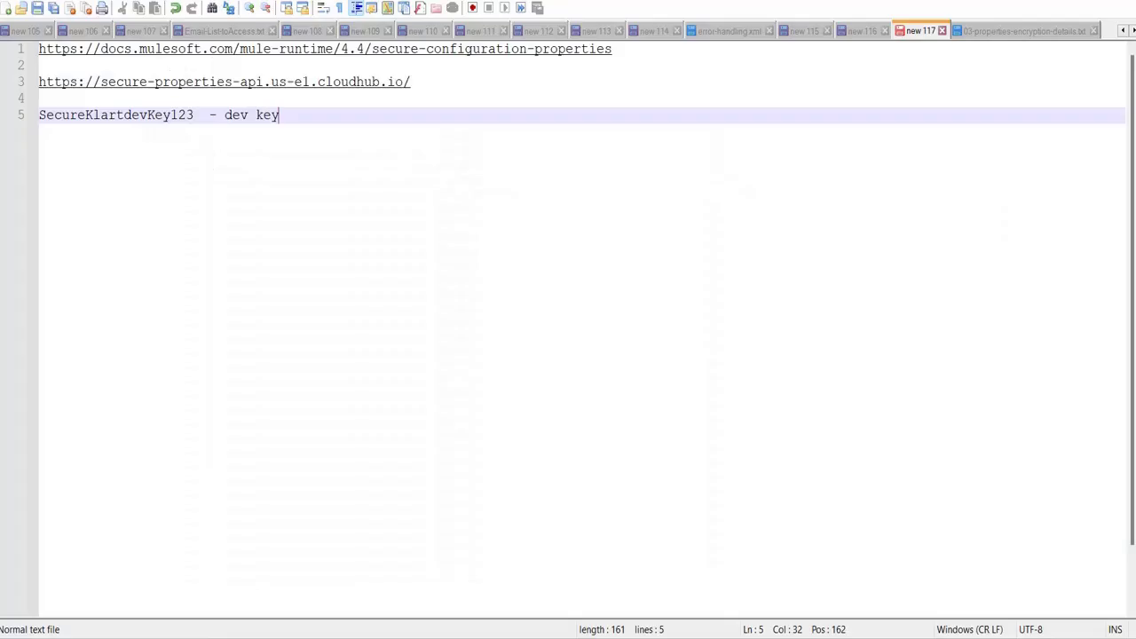
left_click(968, 32)
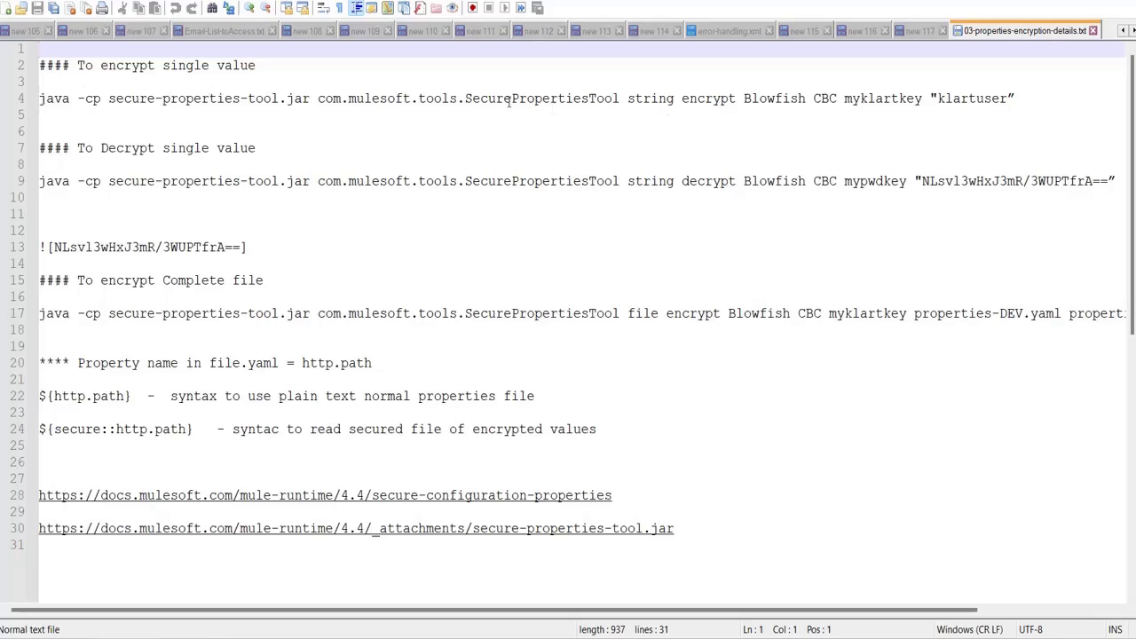
double_click(645, 98)
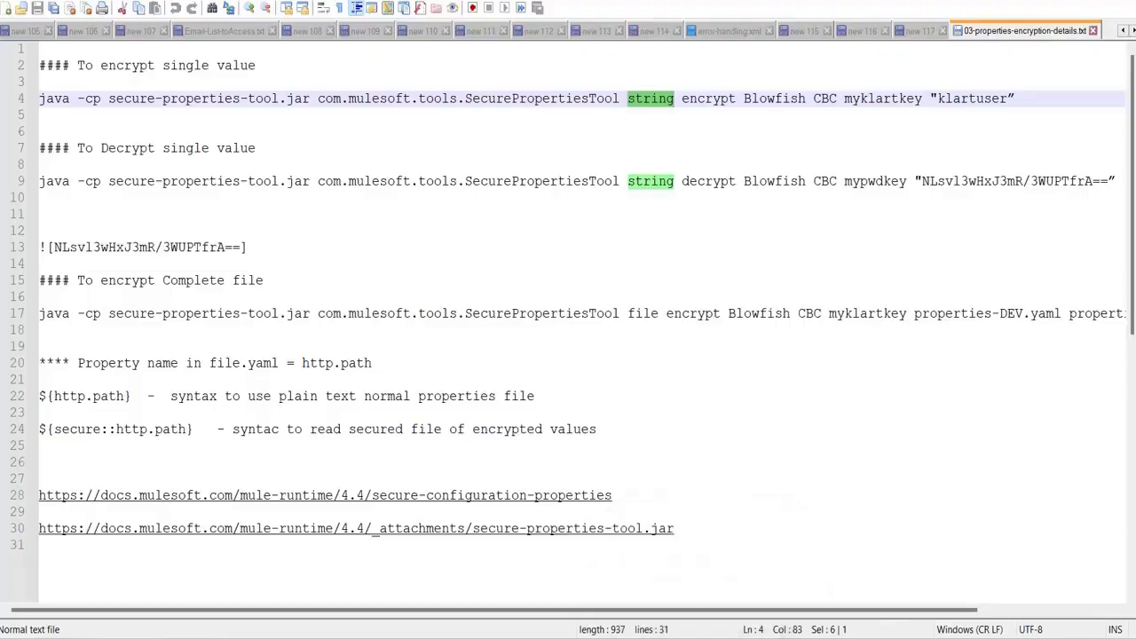
left_click(734, 638)
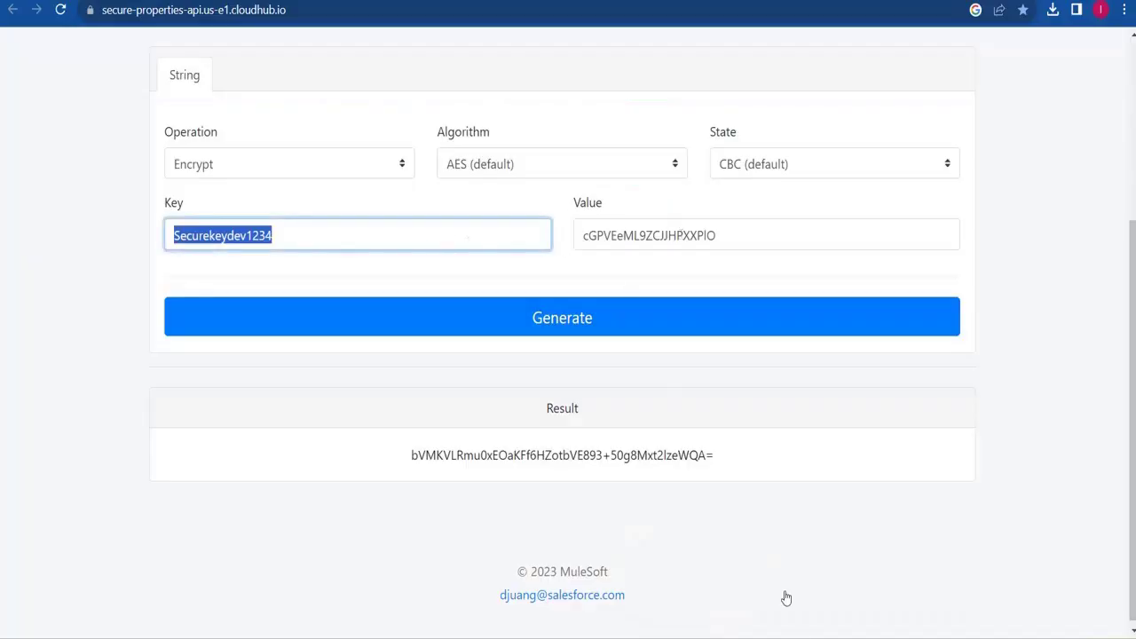
left_click(755, 638)
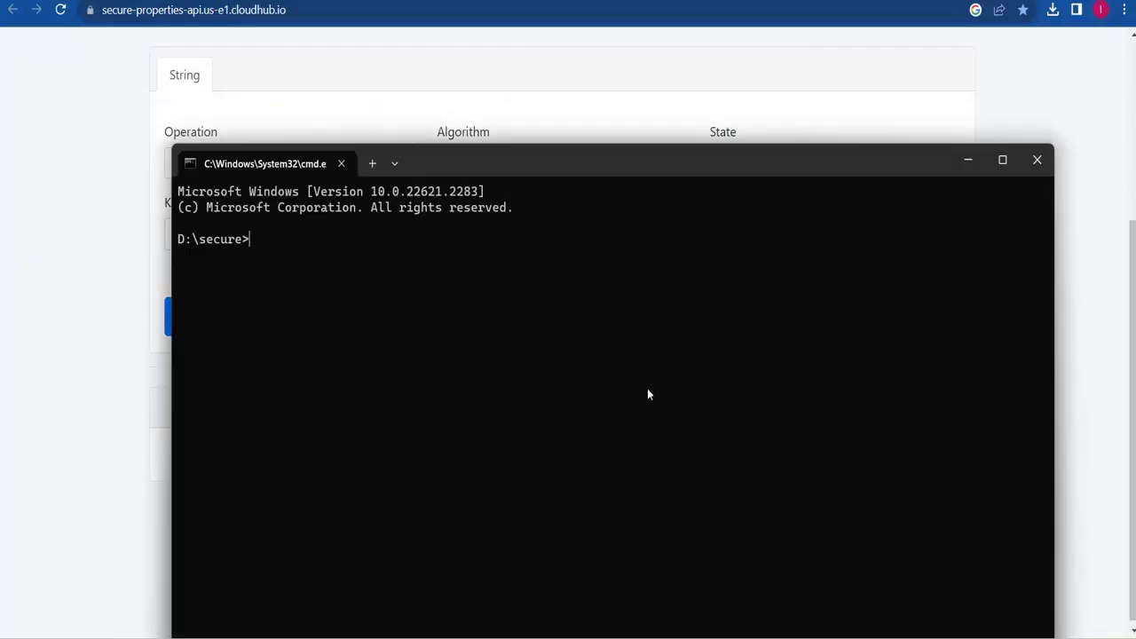
mouse_move(792, 638)
left_click(792, 638)
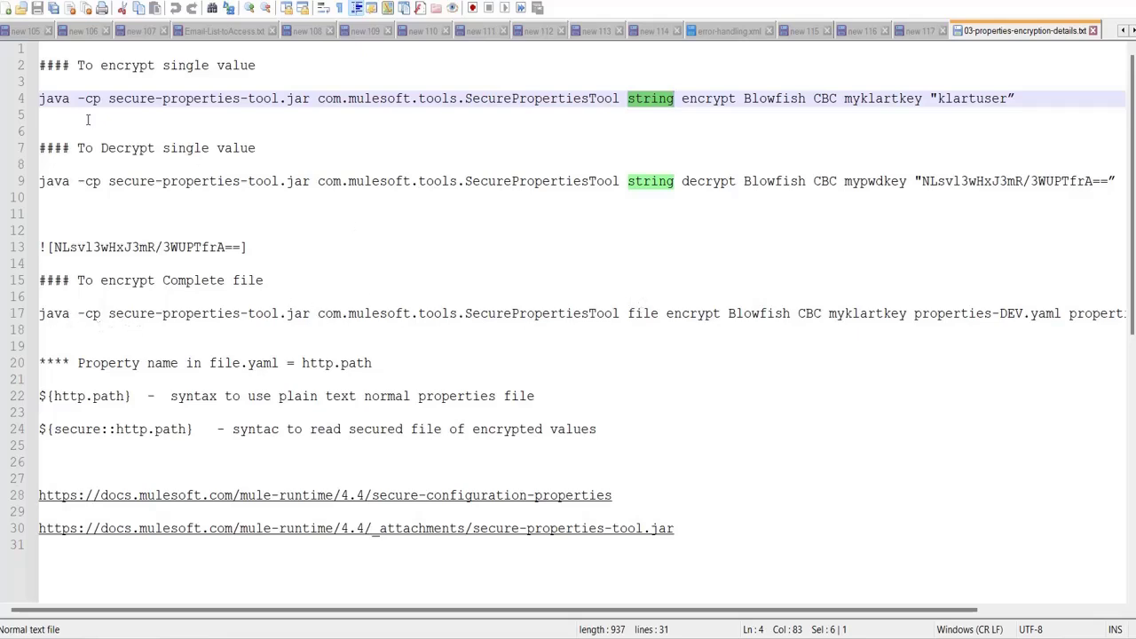
left_click(42, 99)
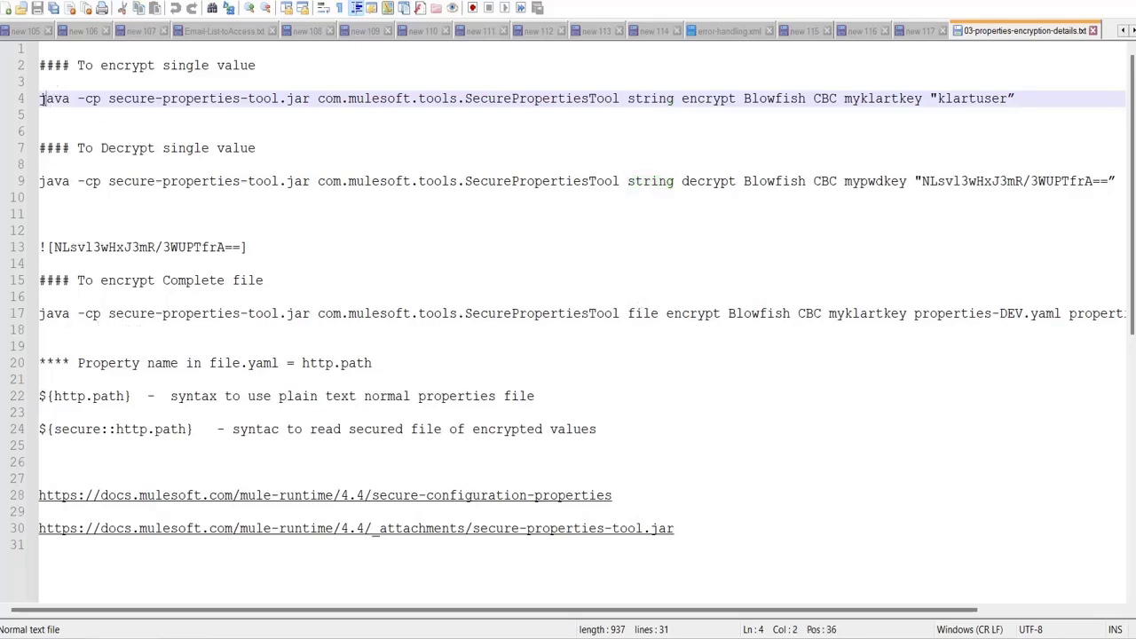
left_click_drag(39, 99, 621, 106)
key("Down")
key("Down")
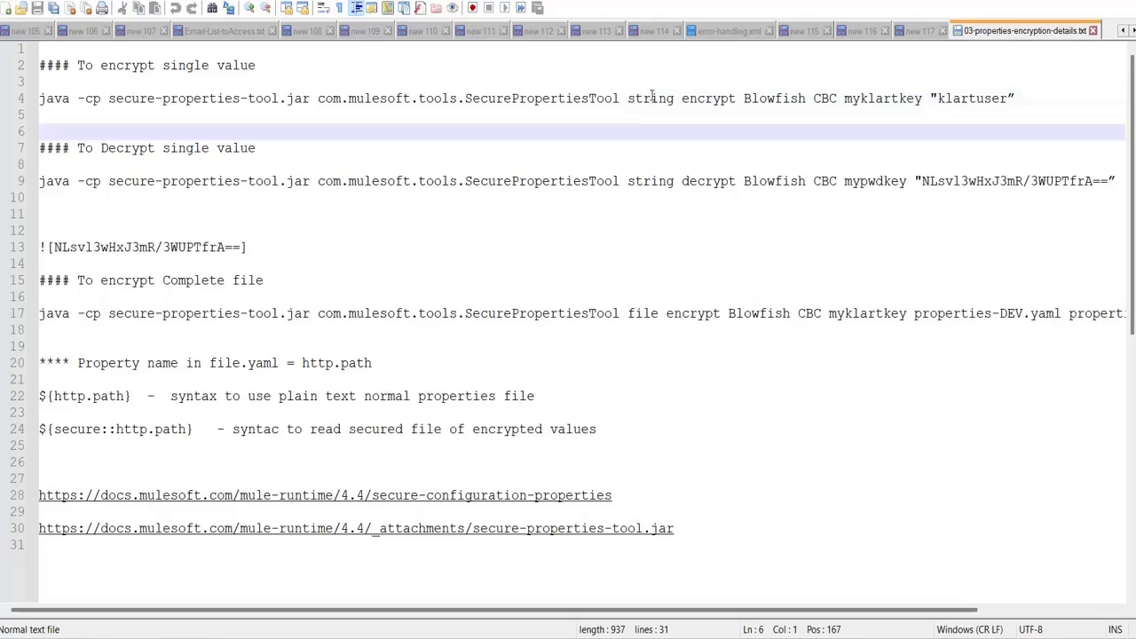
double_click(652, 97)
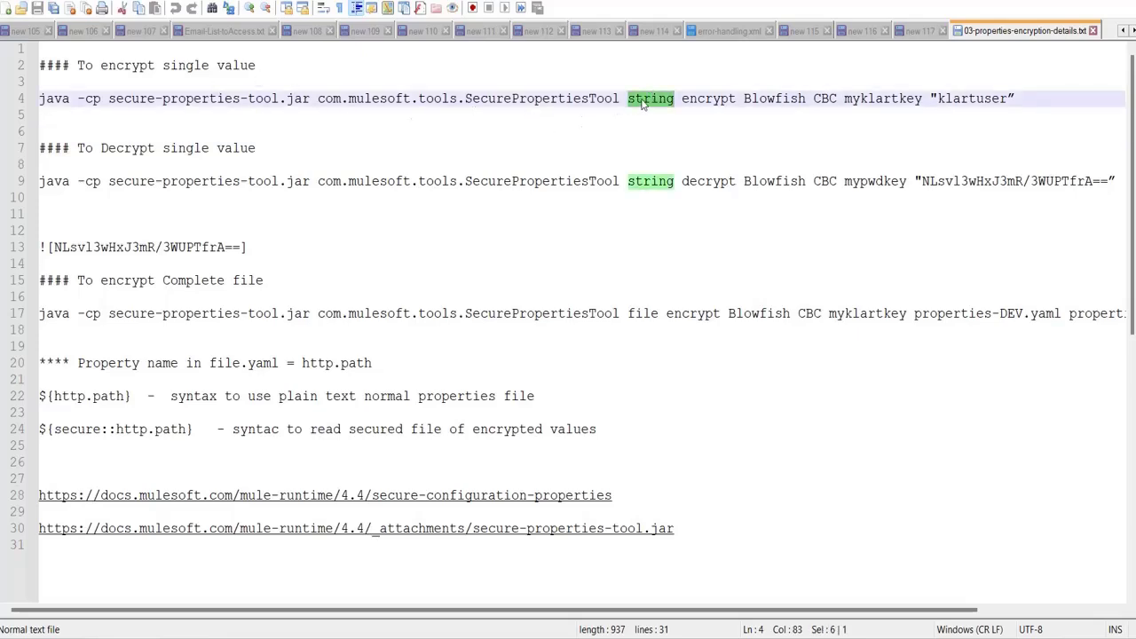
left_click(640, 100)
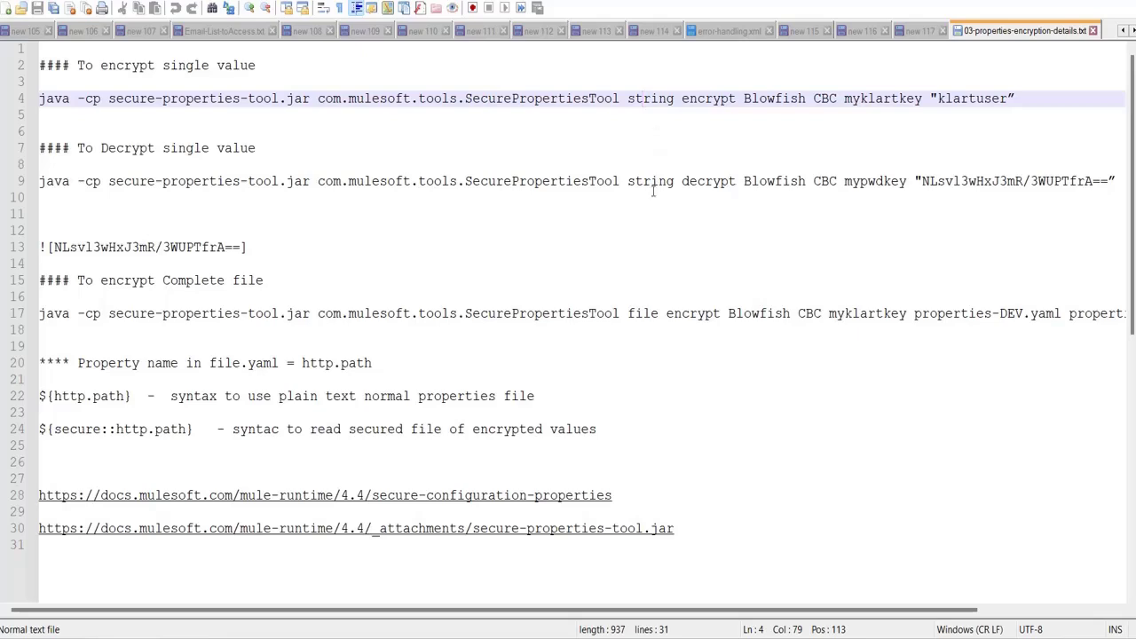
double_click(645, 314)
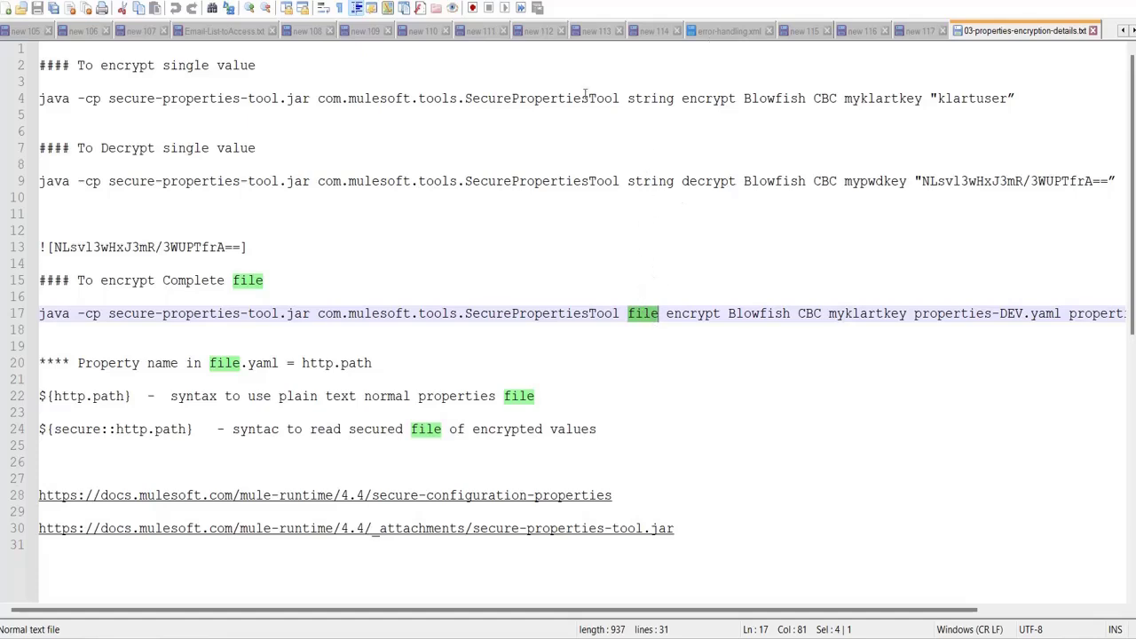
double_click(707, 98)
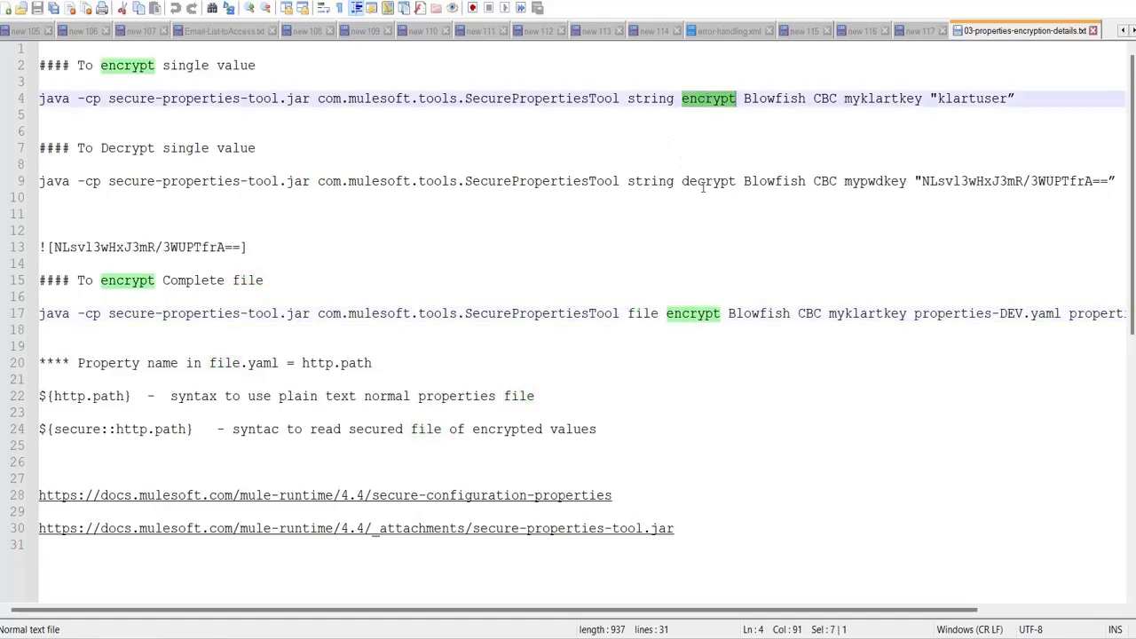
double_click(703, 183)
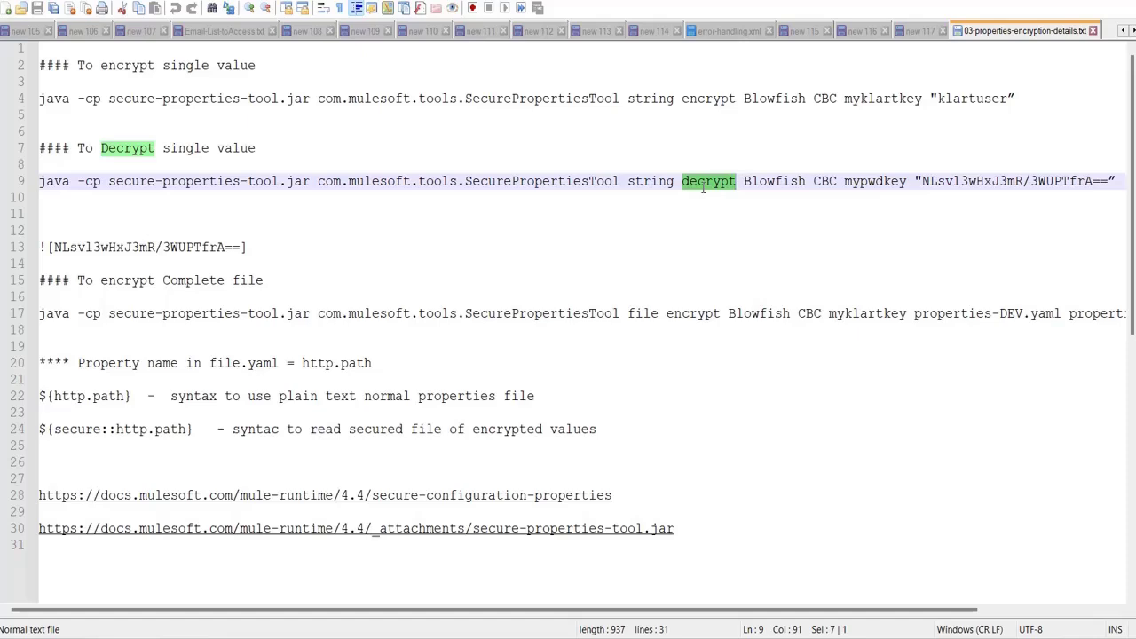
double_click(756, 97)
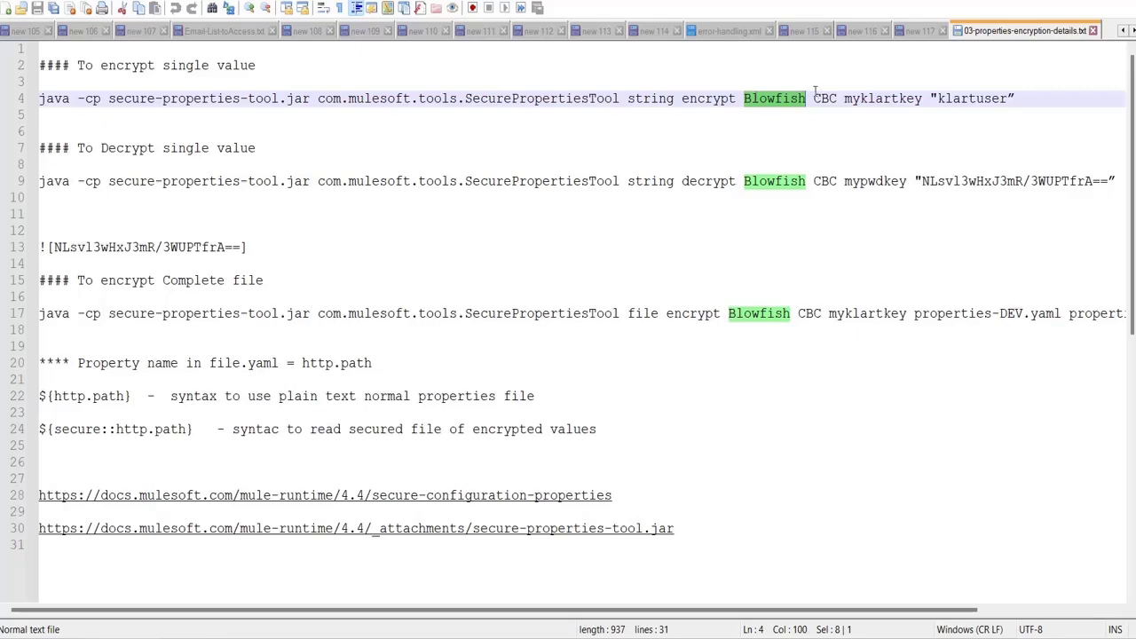
double_click(825, 98)
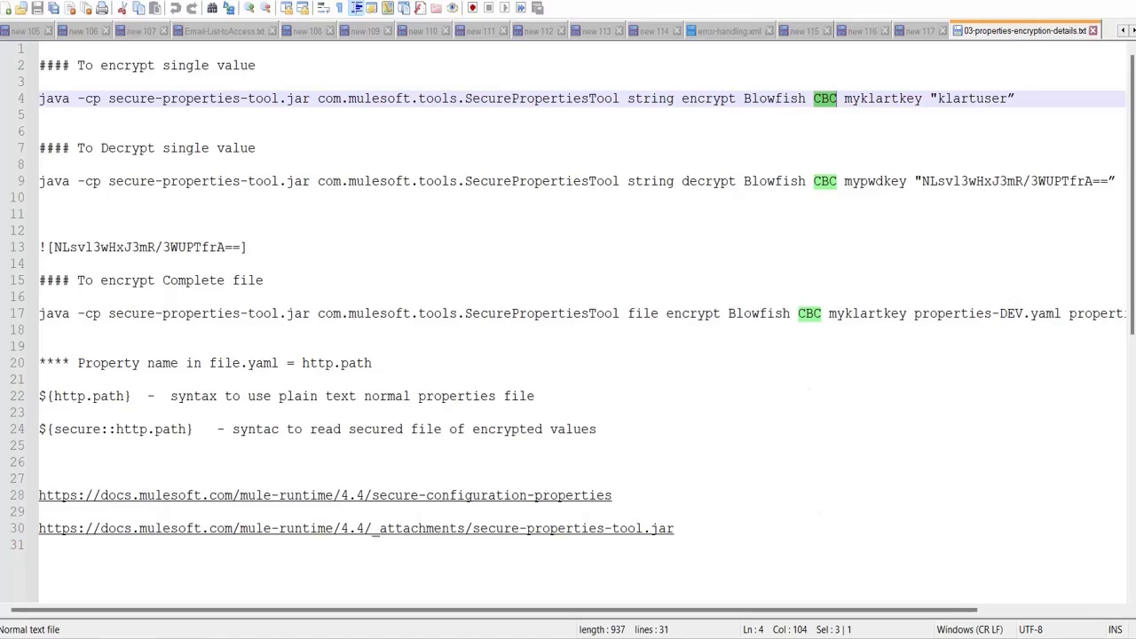
left_click(692, 635)
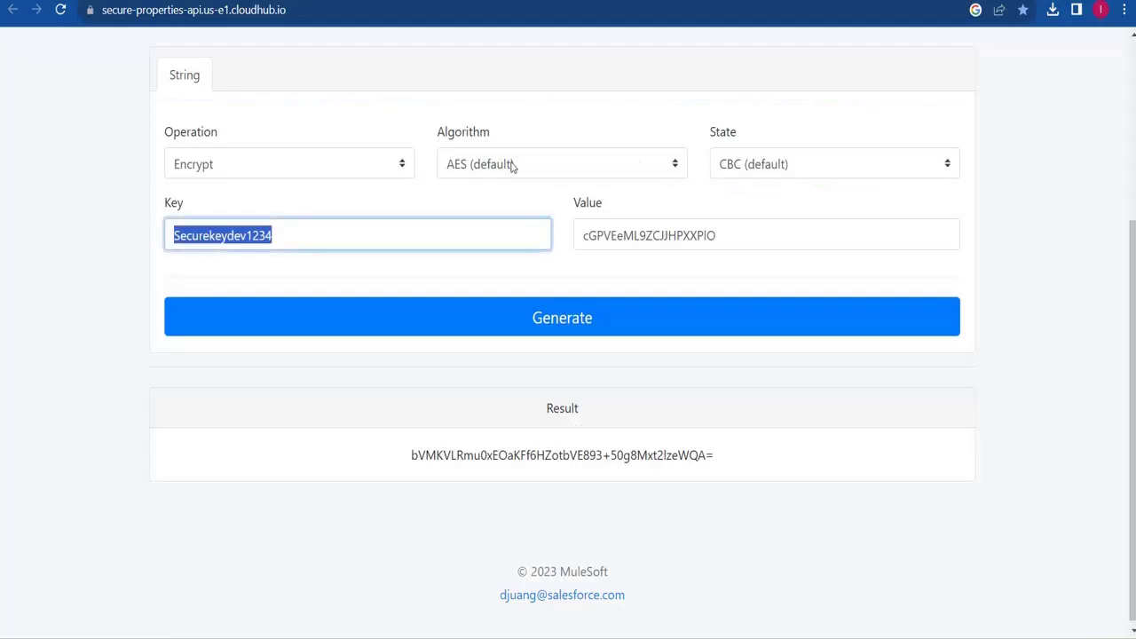
left_click(142, 529)
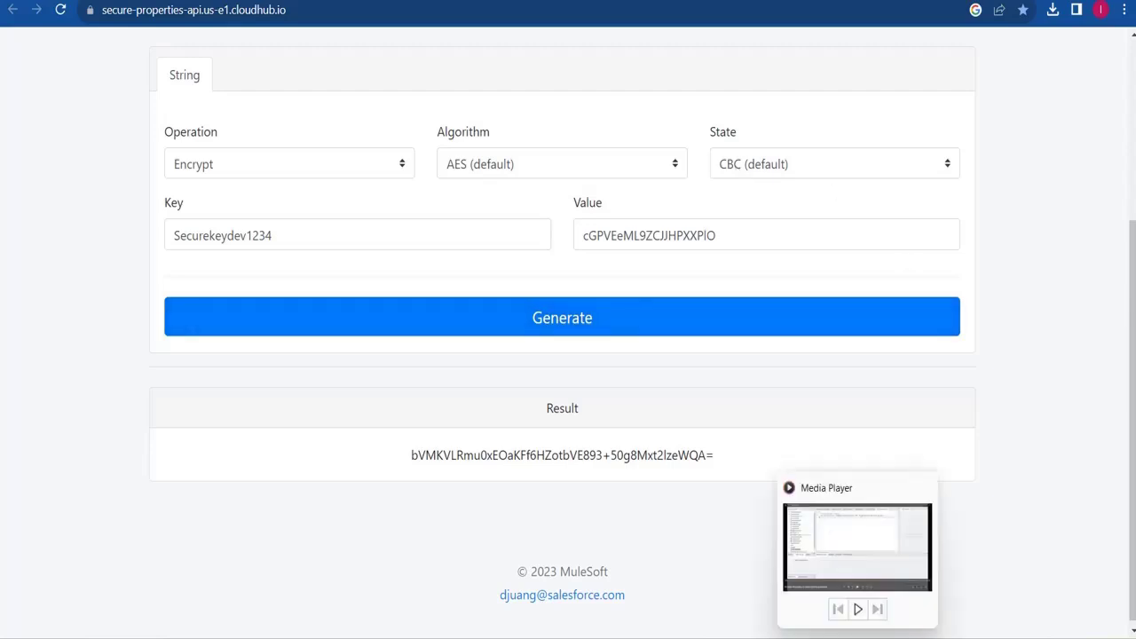
left_click(791, 635)
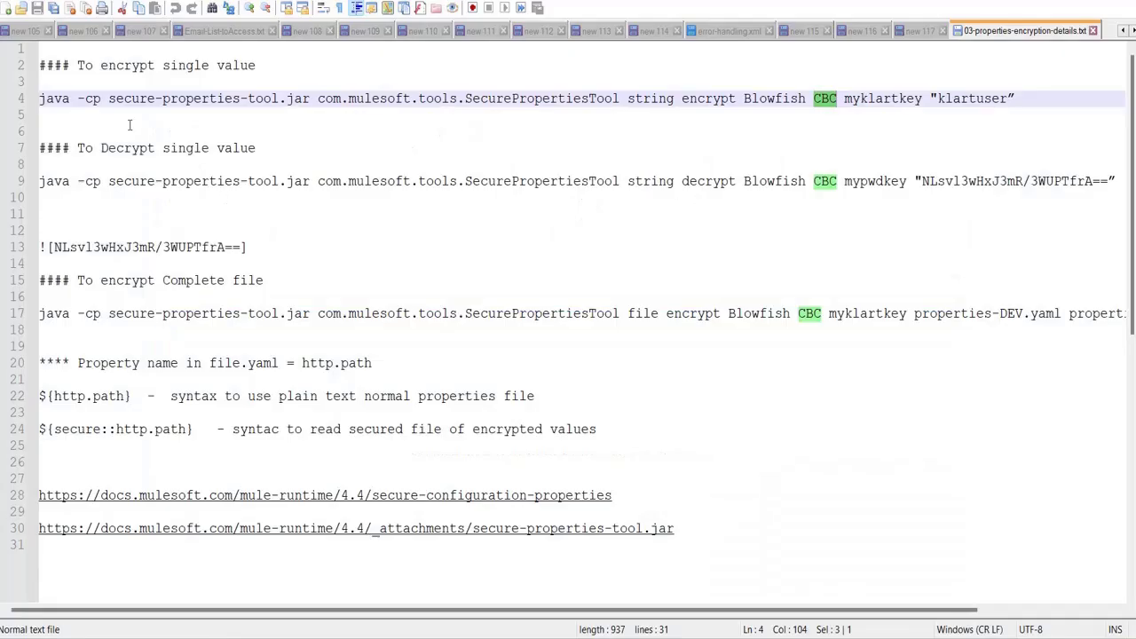
- Duplicate the line 4 encrypt command onto line 6, leaving a blank line between
left_click(40, 99)
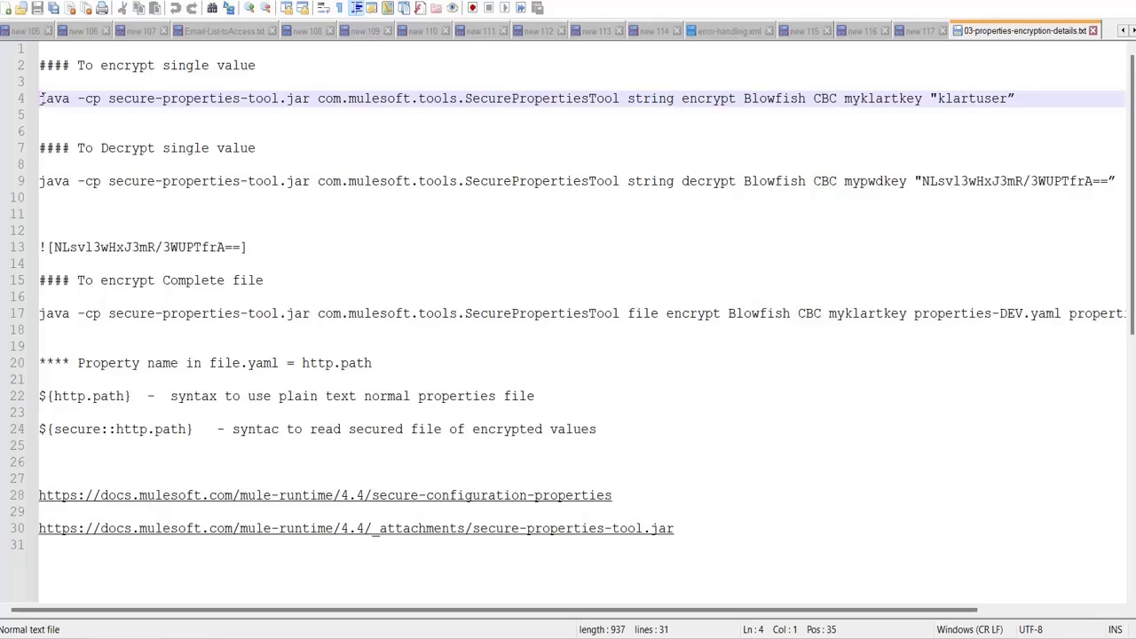
key("shift+End")
key("ctrl+c")
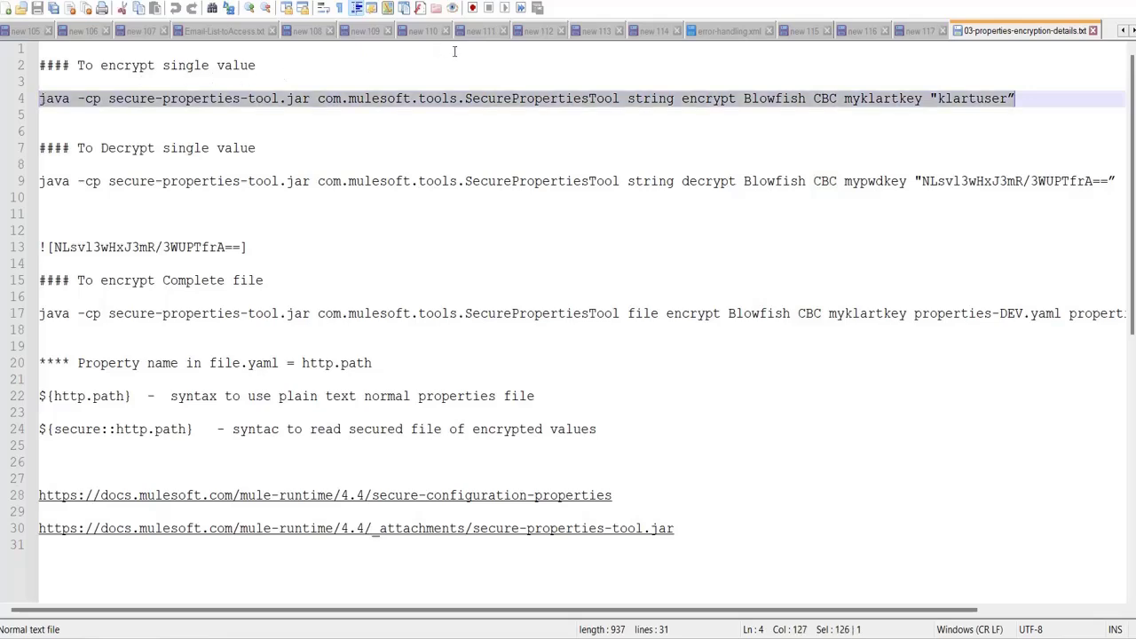
left_click(1032, 98)
key("Return")
key("Return")
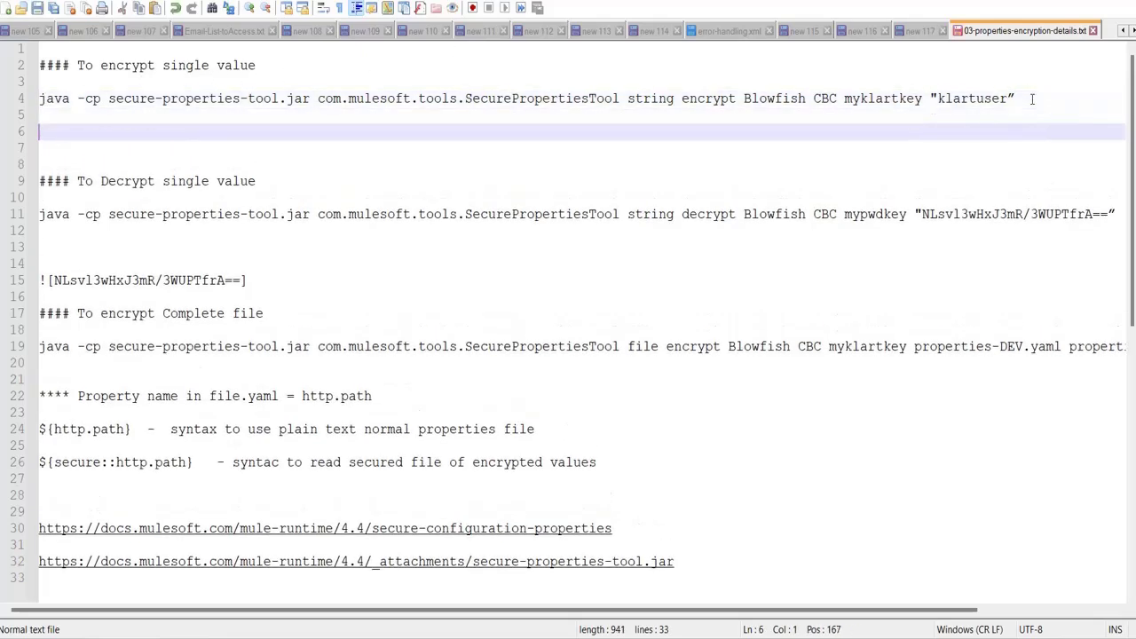
key("ctrl+v")
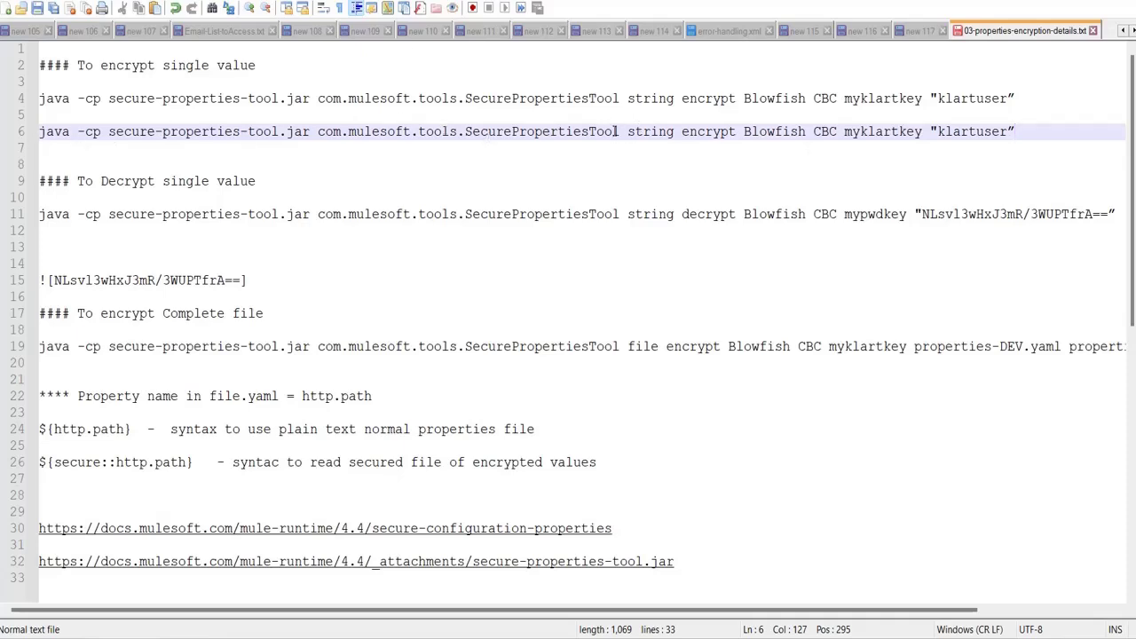
- Replace Blowfish with AES in the copied command, checking the web tool's algorithm
left_click(621, 131)
double_click(655, 131)
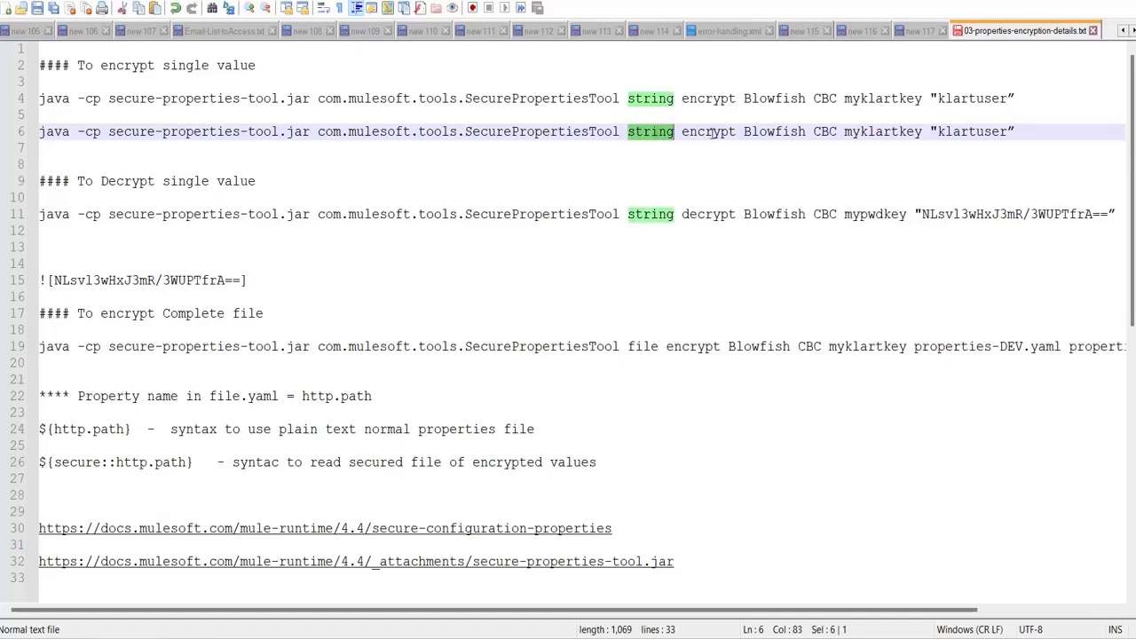
double_click(713, 133)
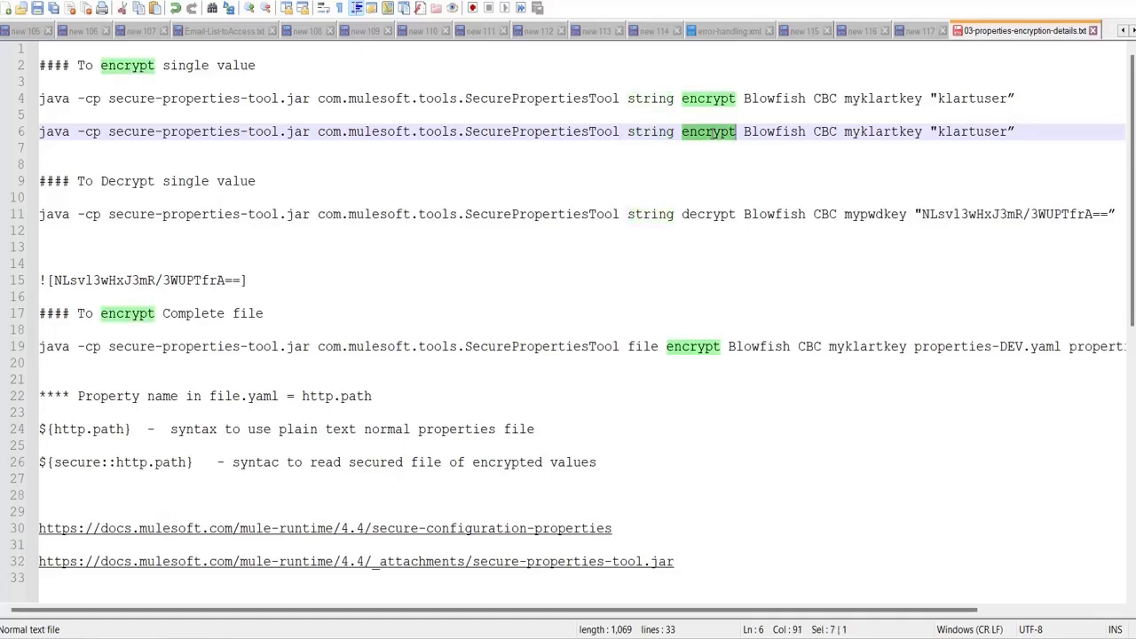
double_click(774, 128)
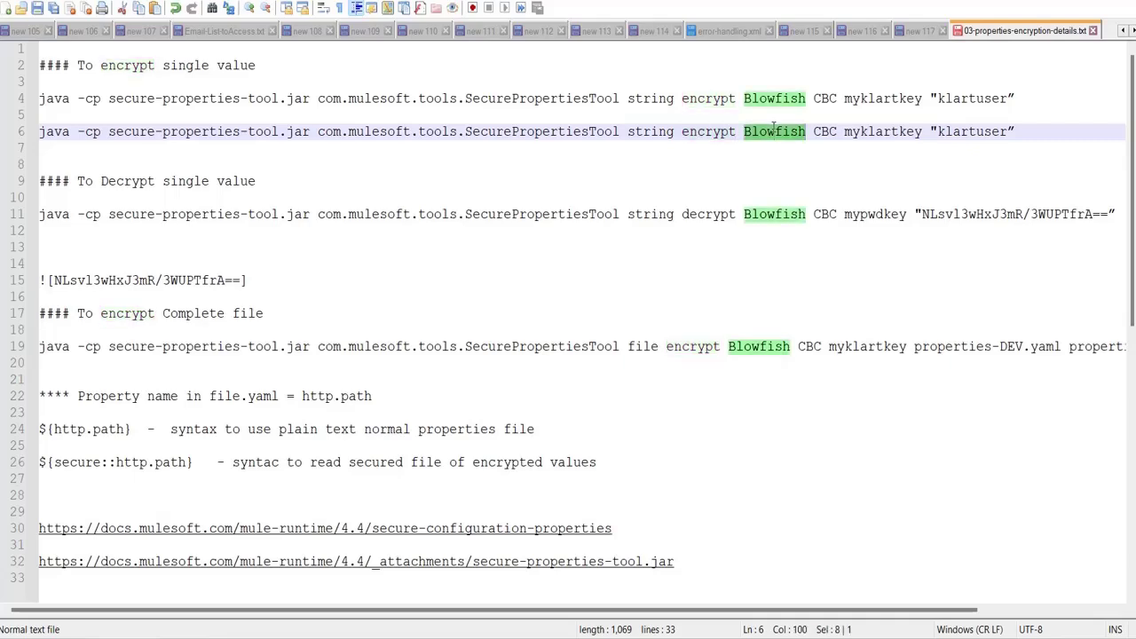
key("alt+Tab")
key("alt+Tab")
type("AES")
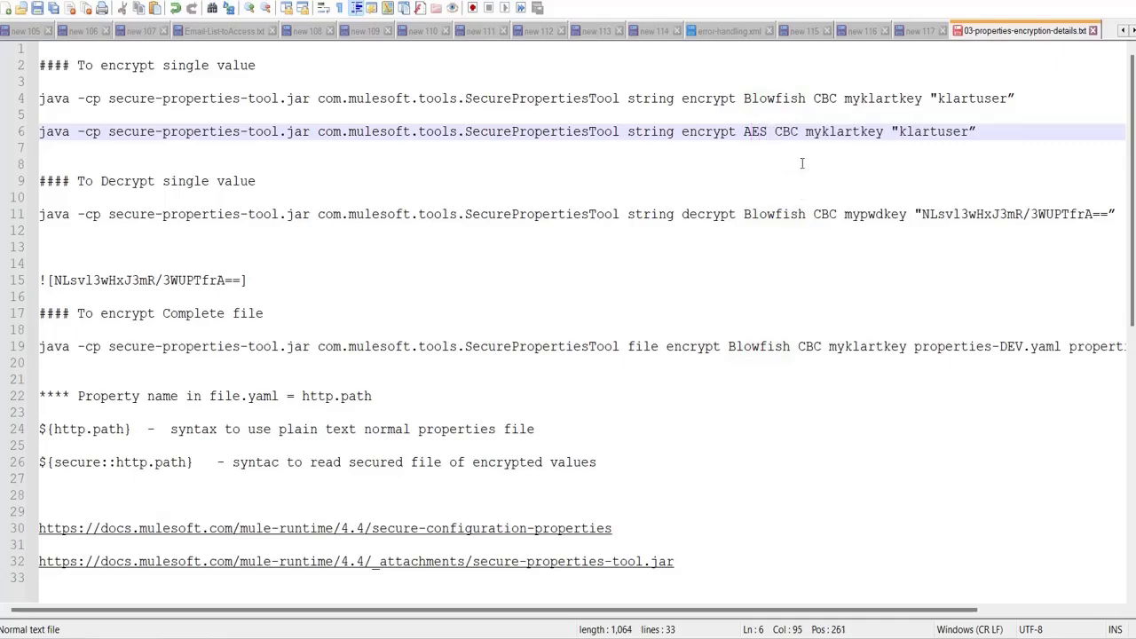
key("alt+Tab")
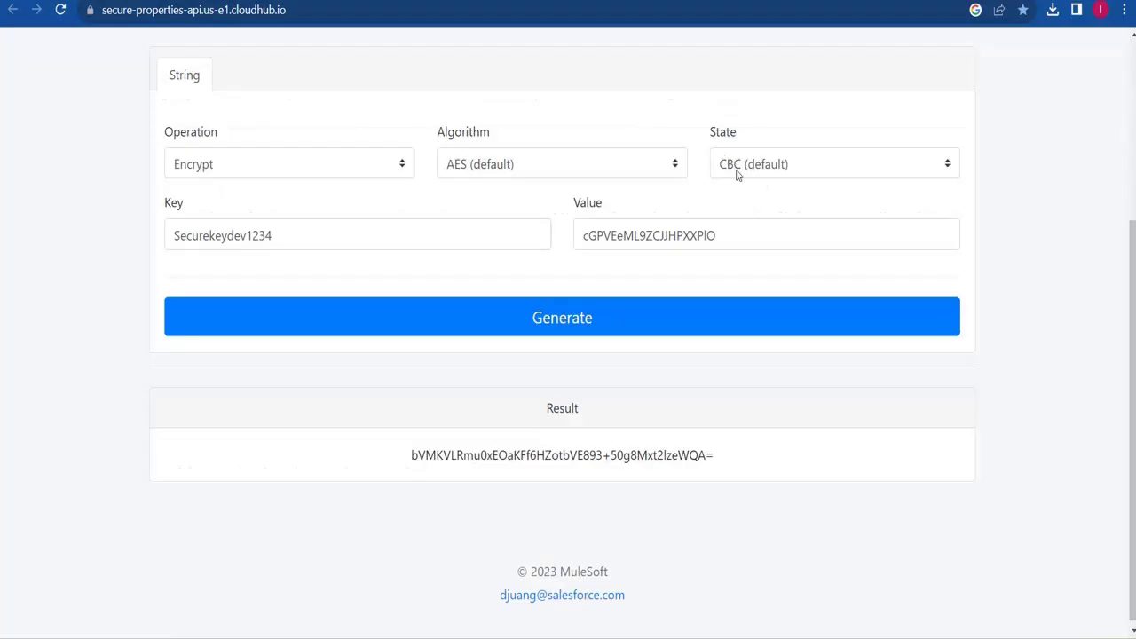
- Replace the old key in line 6's AES encrypt command with the web tool's key
key("alt+Tab")
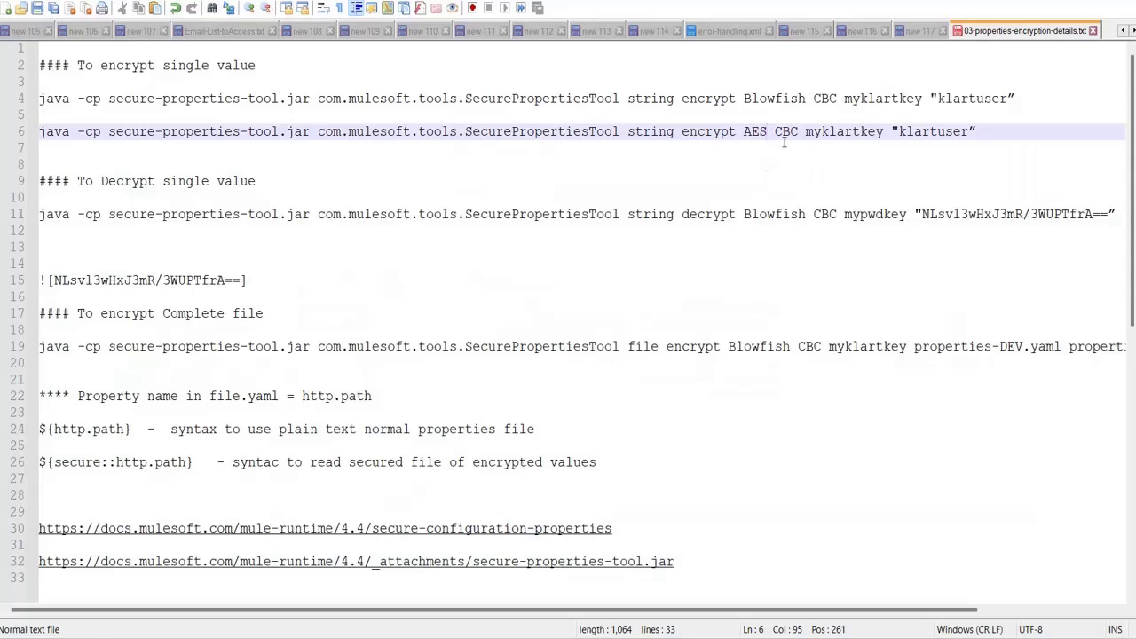
double_click(840, 134)
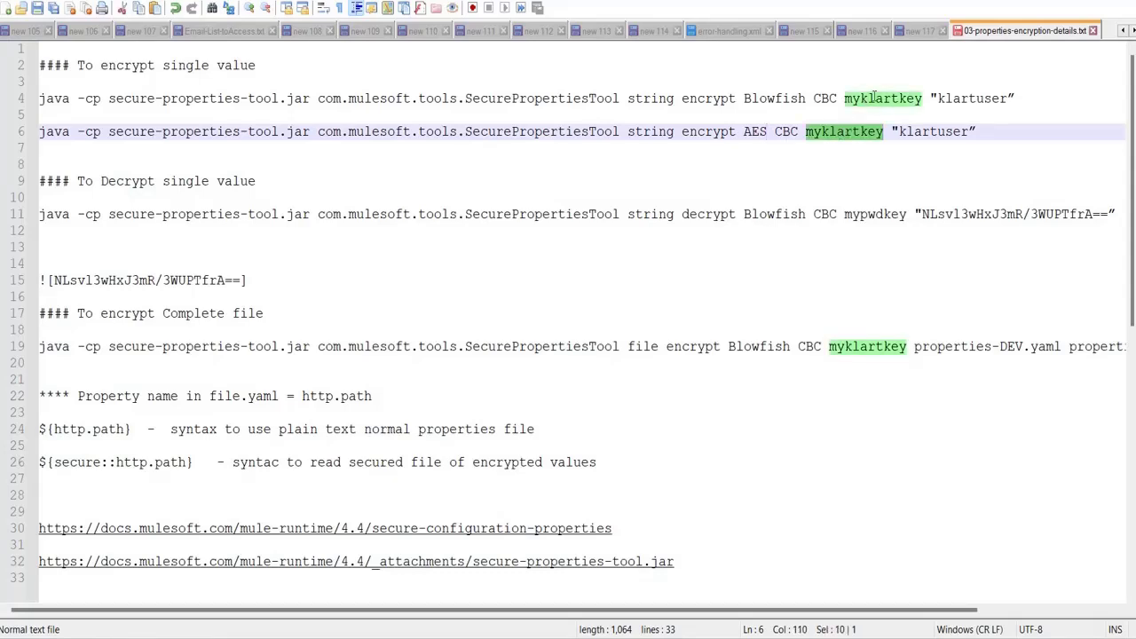
key("alt+Tab")
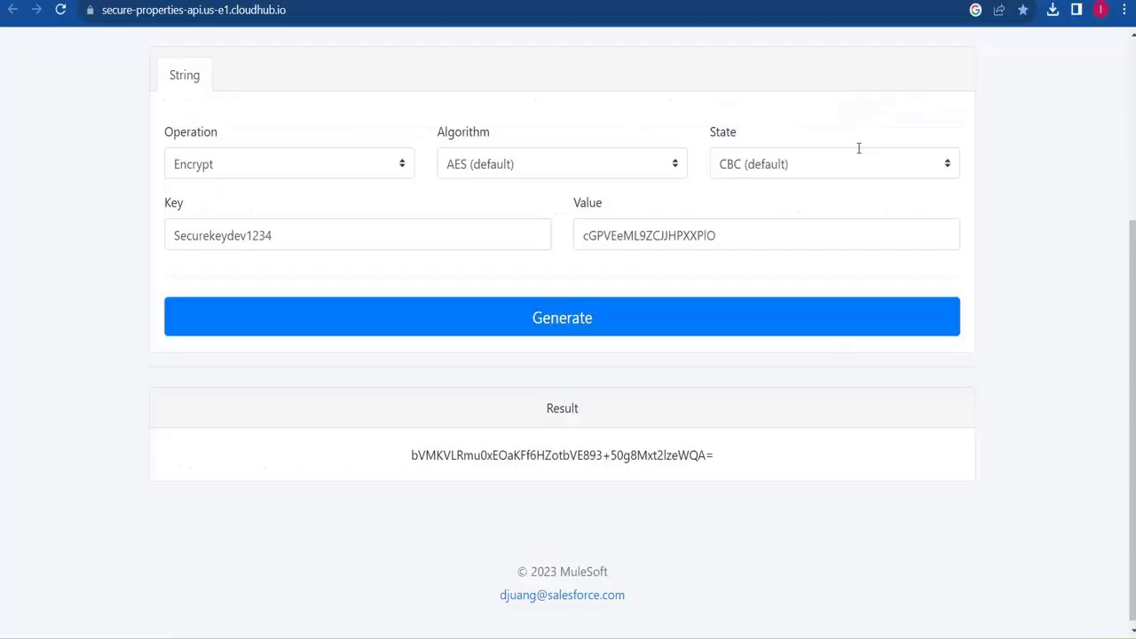
left_click_drag(319, 240, 120, 237)
key("ctrl+c")
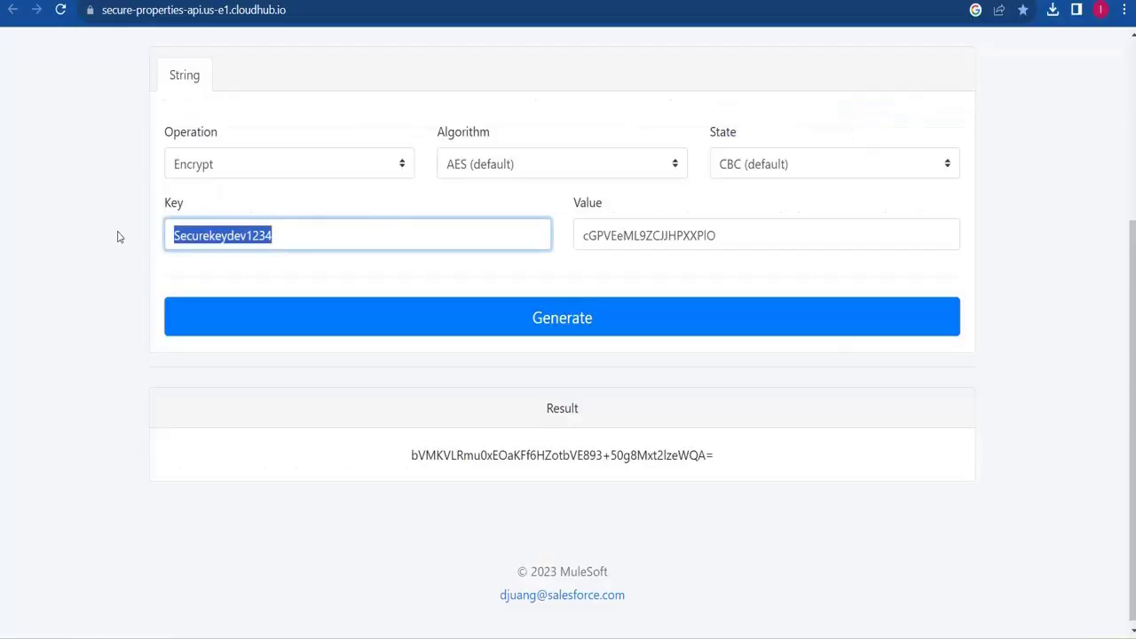
key("alt+Tab")
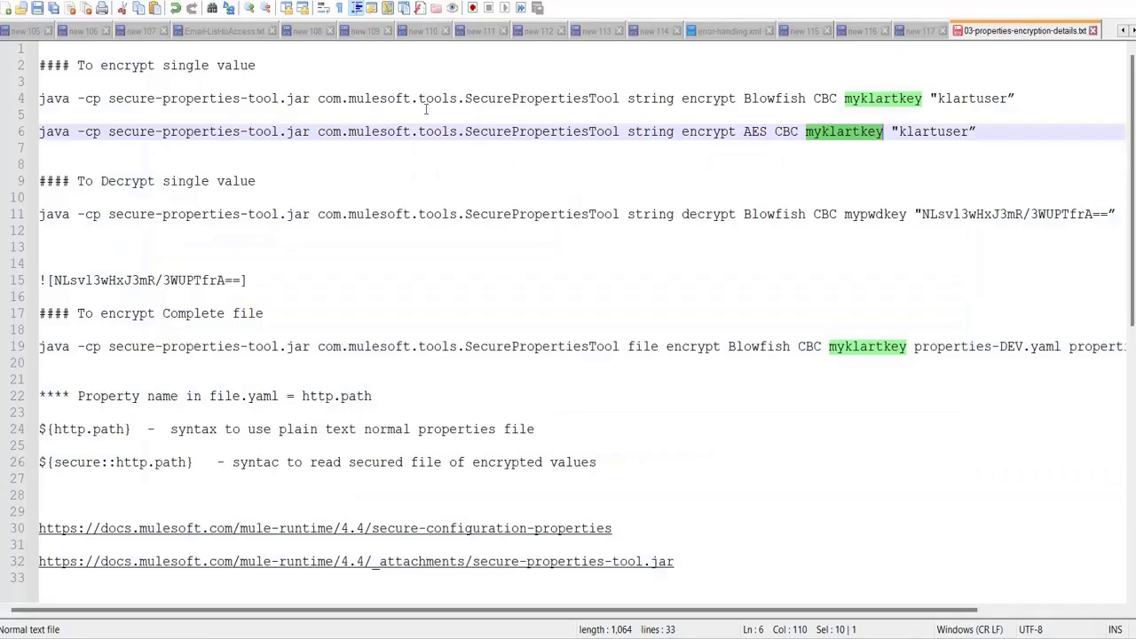
left_click(825, 142)
triple_click(824, 142)
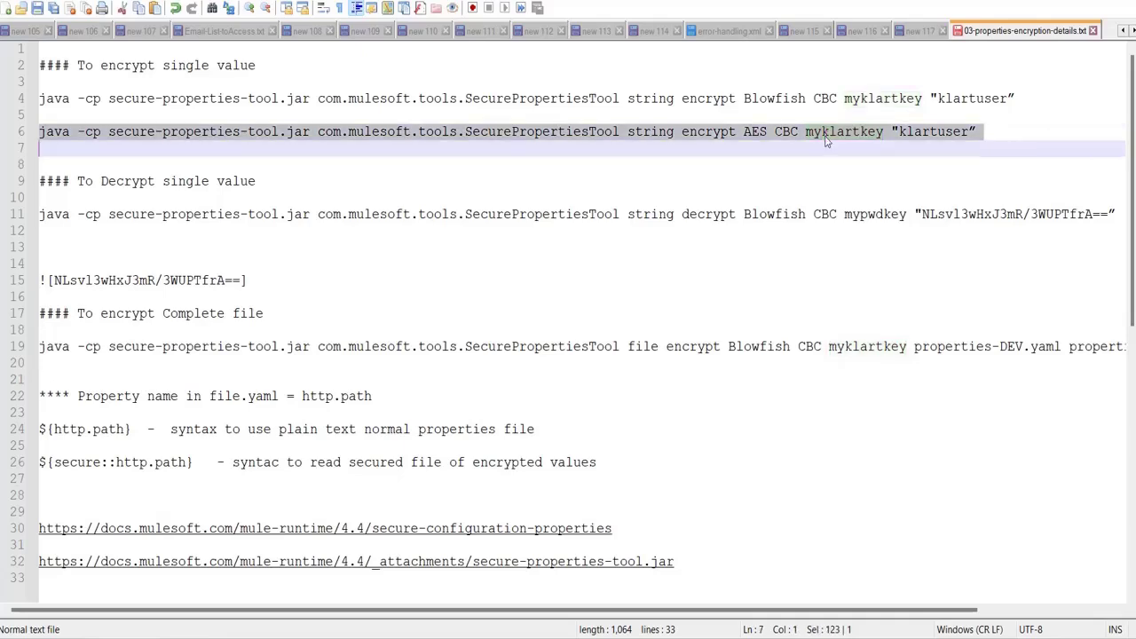
double_click(826, 133)
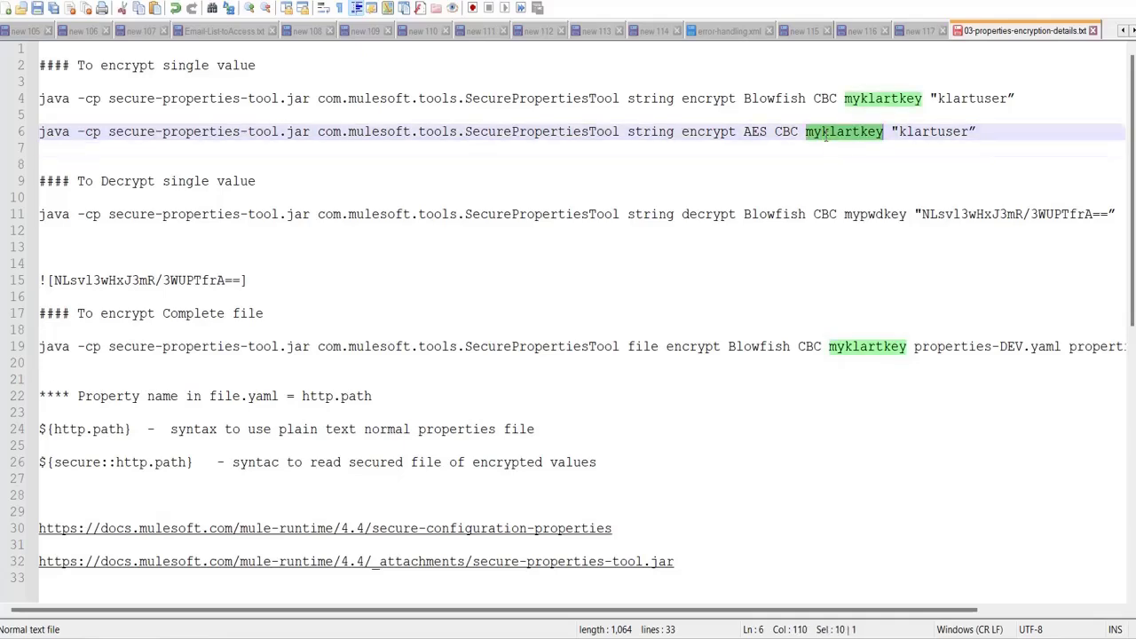
key("ctrl+v")
- Replace klartuser on line 6 with the web form's value to encrypt
double_click(974, 133)
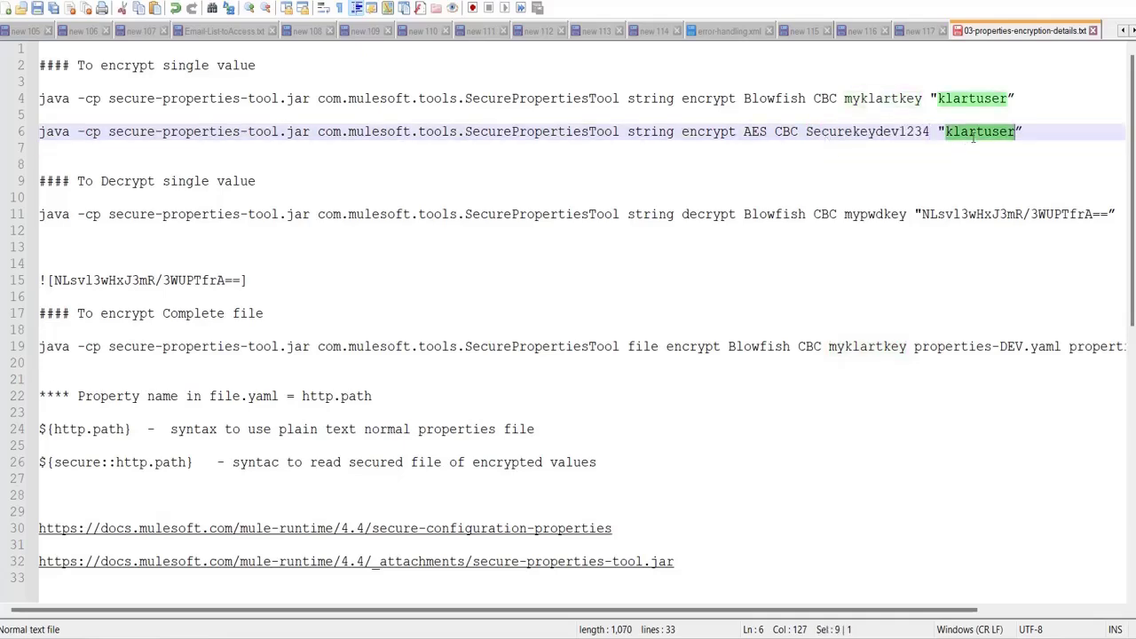
key("alt+Tab")
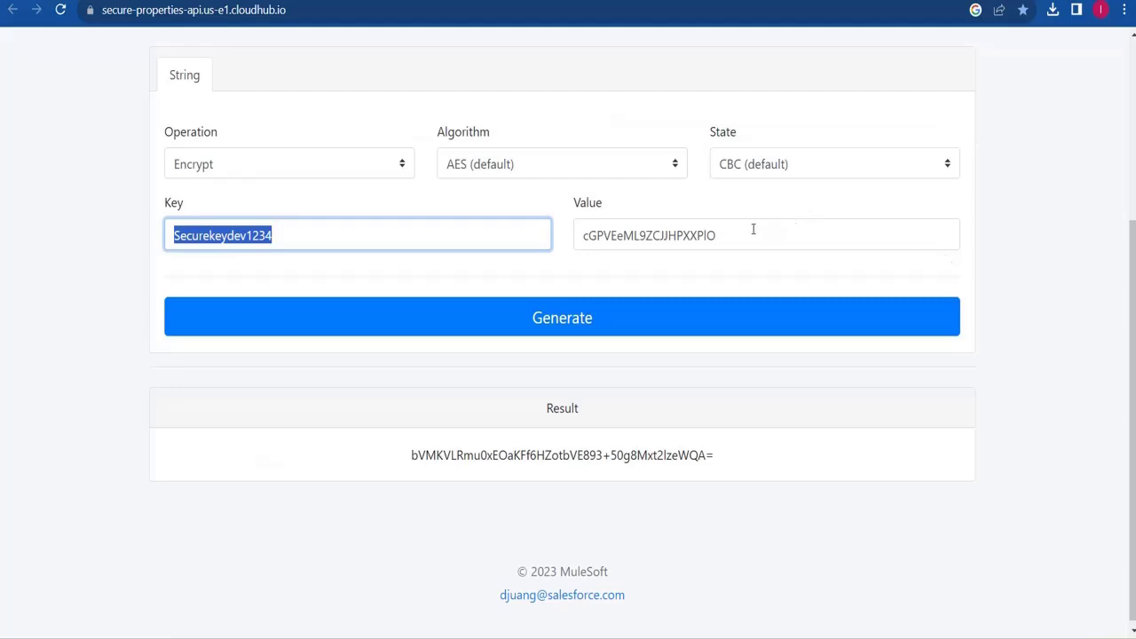
left_click(724, 246)
left_click_drag(724, 246, 578, 235)
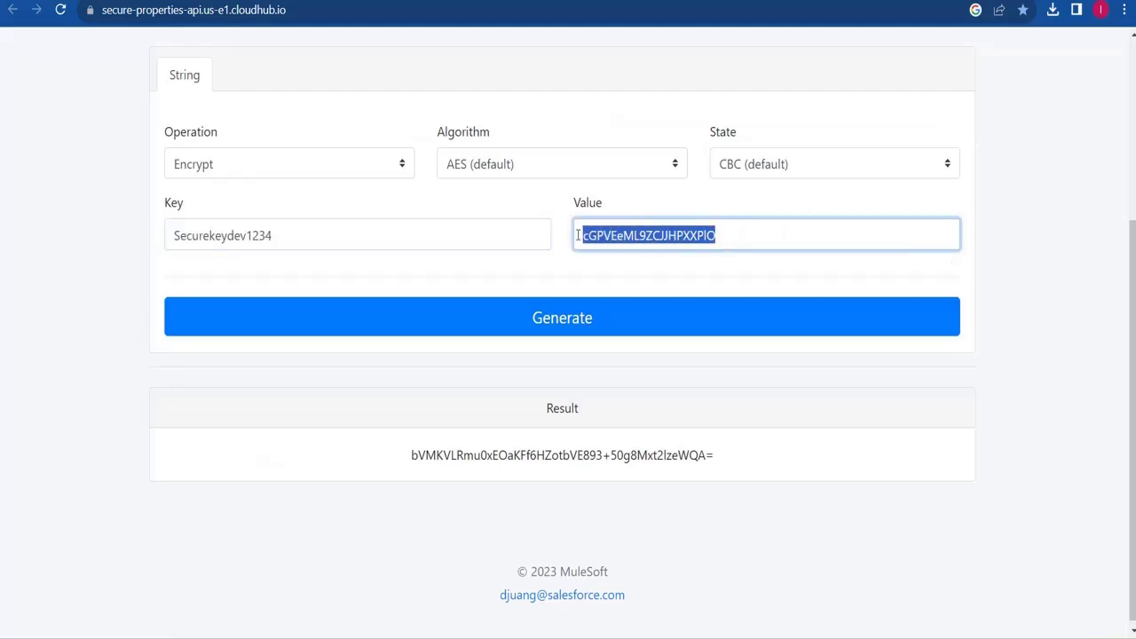
key("ctrl+c")
key("alt+Tab")
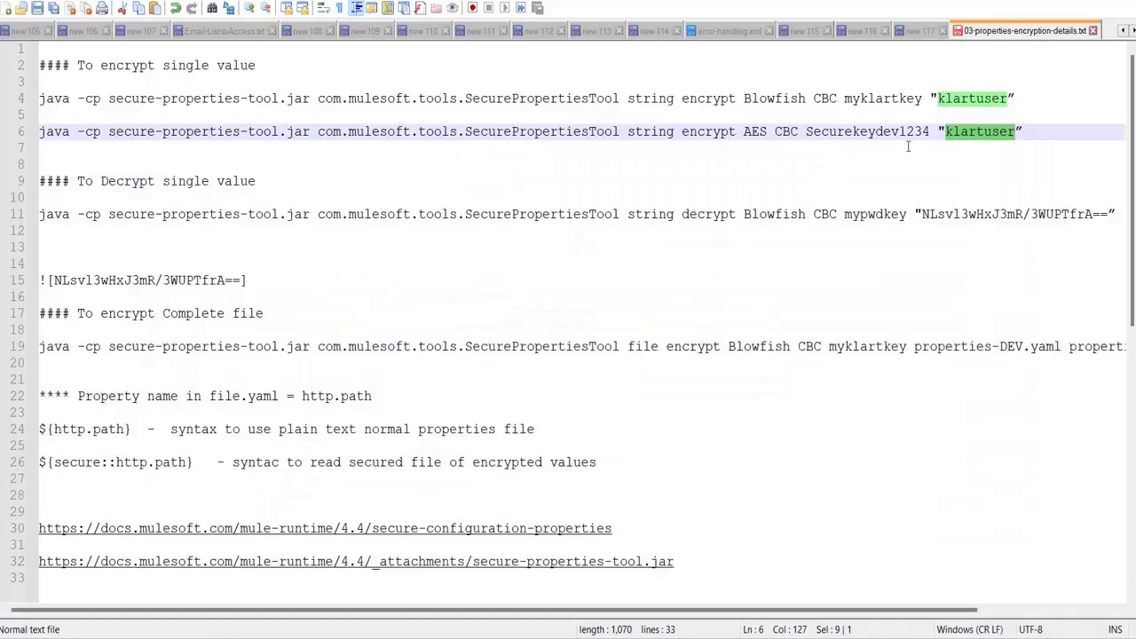
left_click(987, 118)
key("ctrl+v")
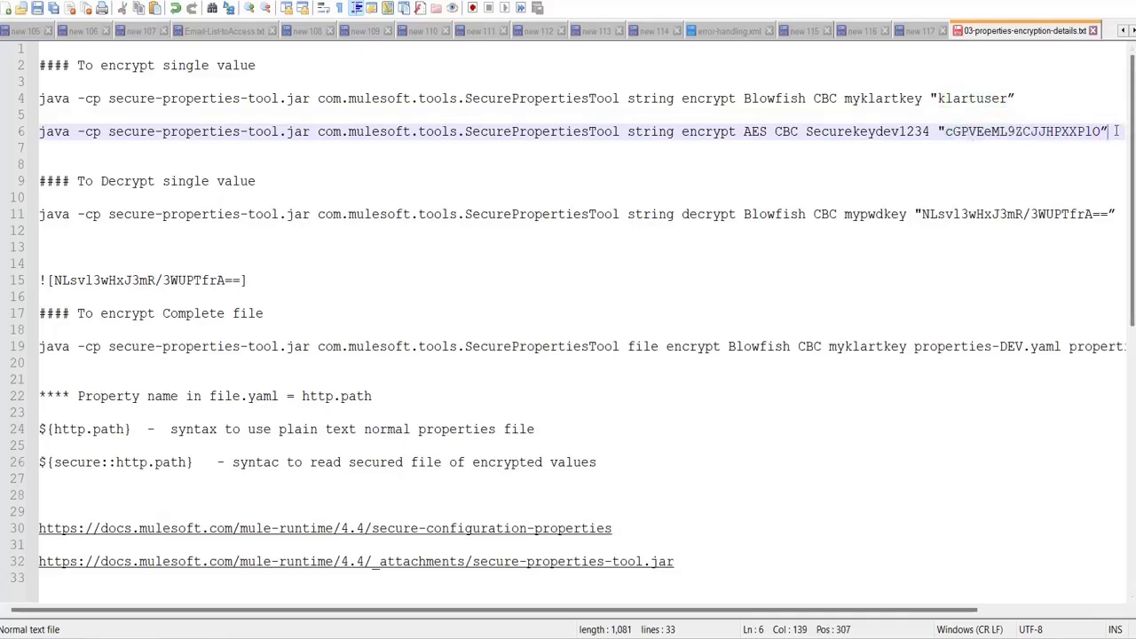
- Run the updated AES encrypt command from a command prompt opened in D:\secure
key("shift+Home")
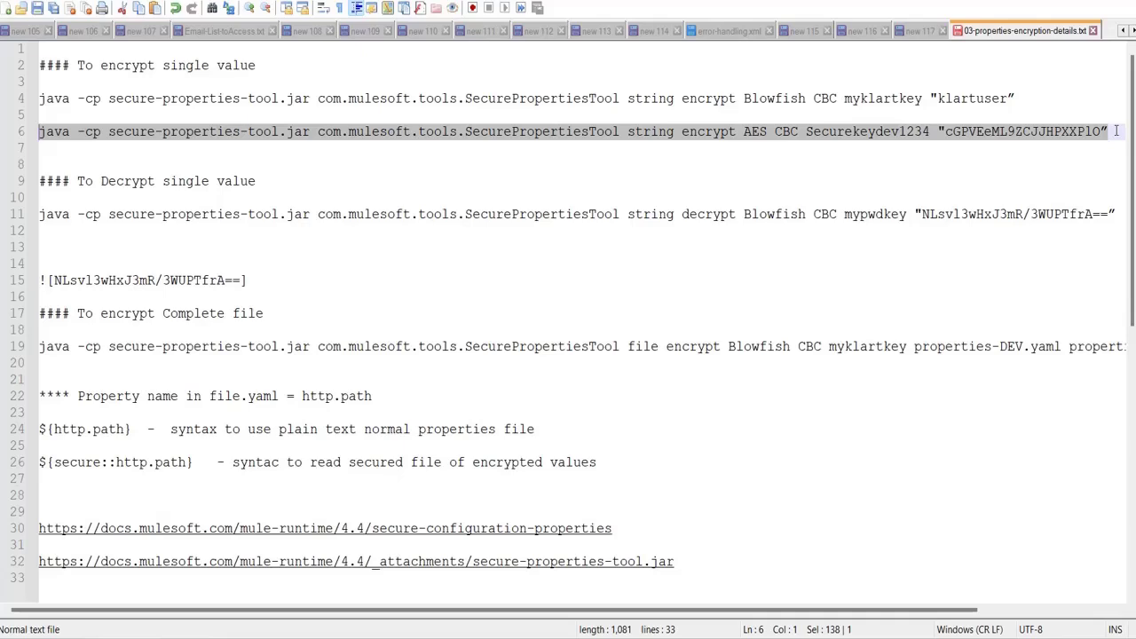
key("alt+Tab")
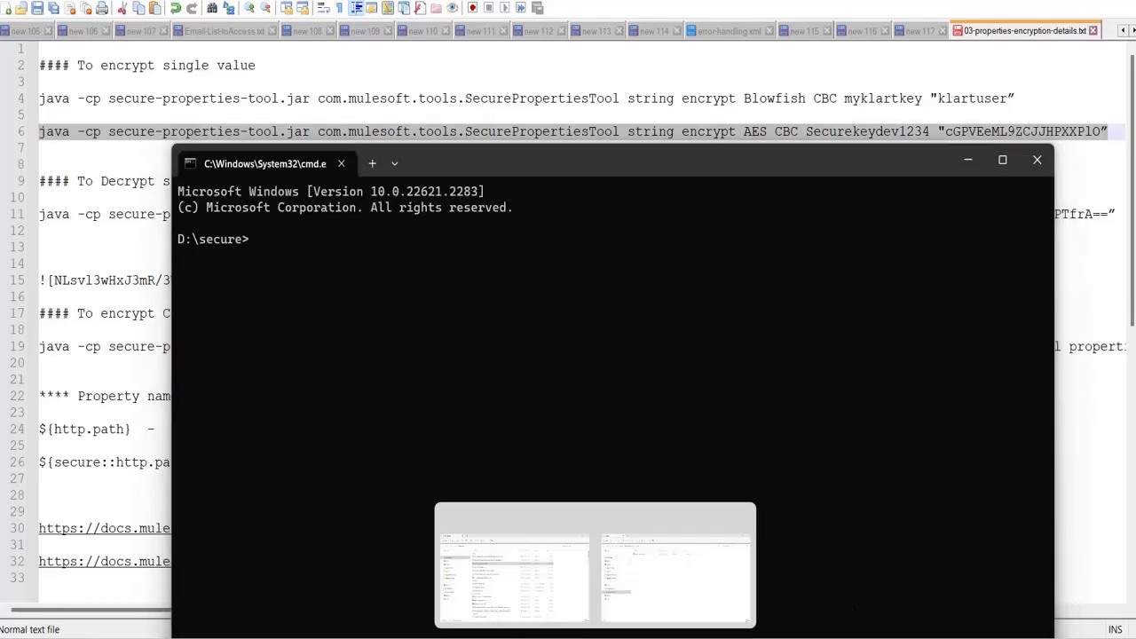
left_click(658, 514)
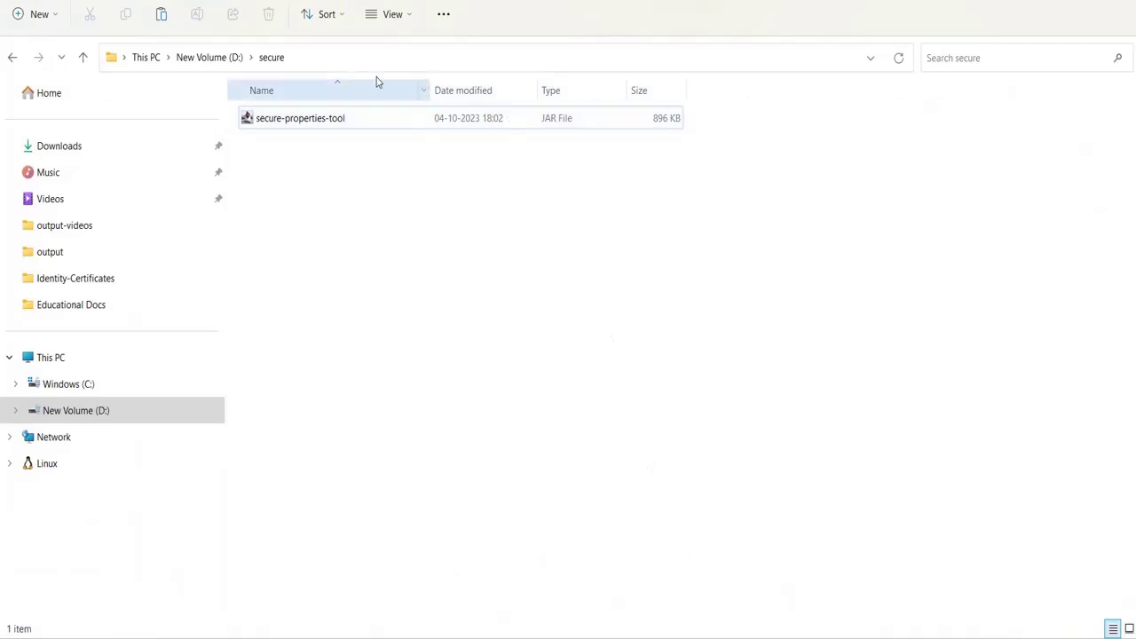
left_click(334, 59)
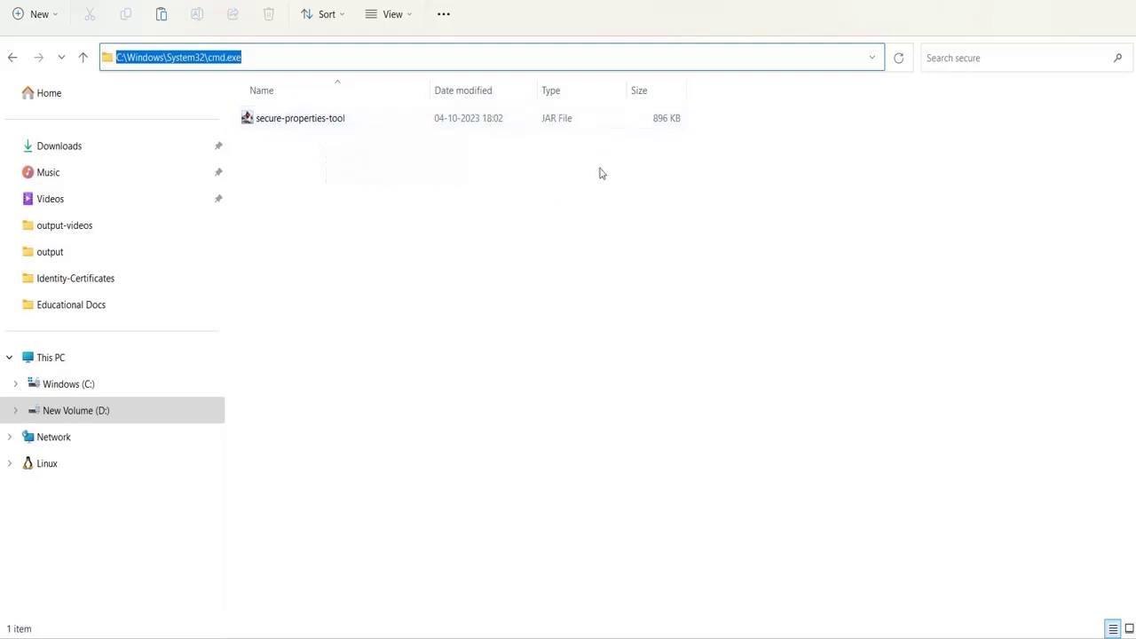
key("Return")
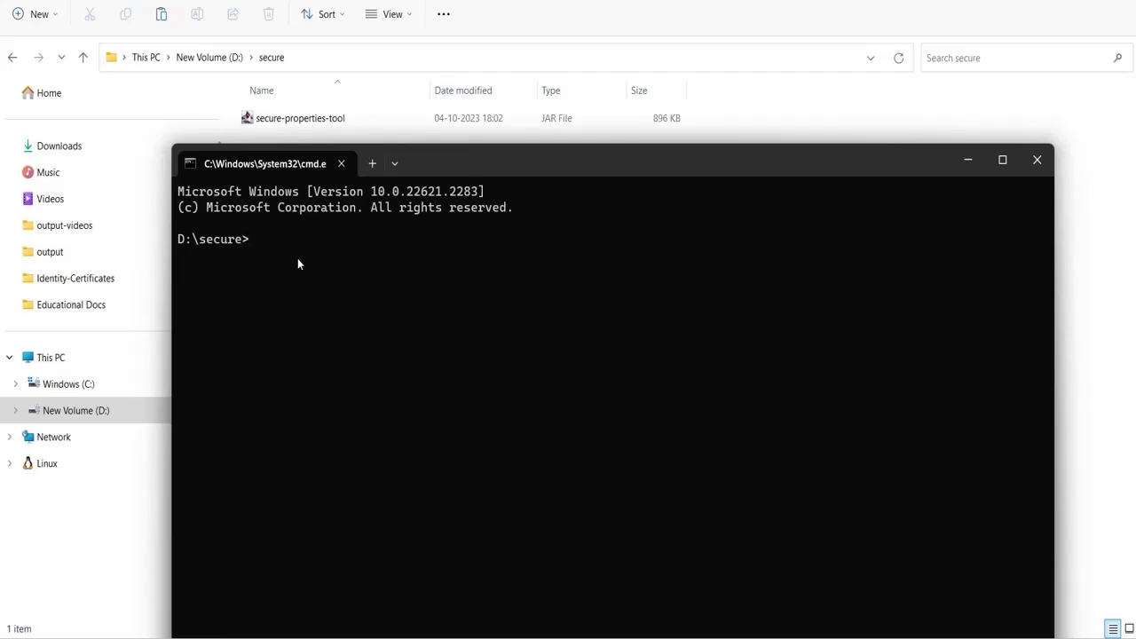
key("ctrl+v")
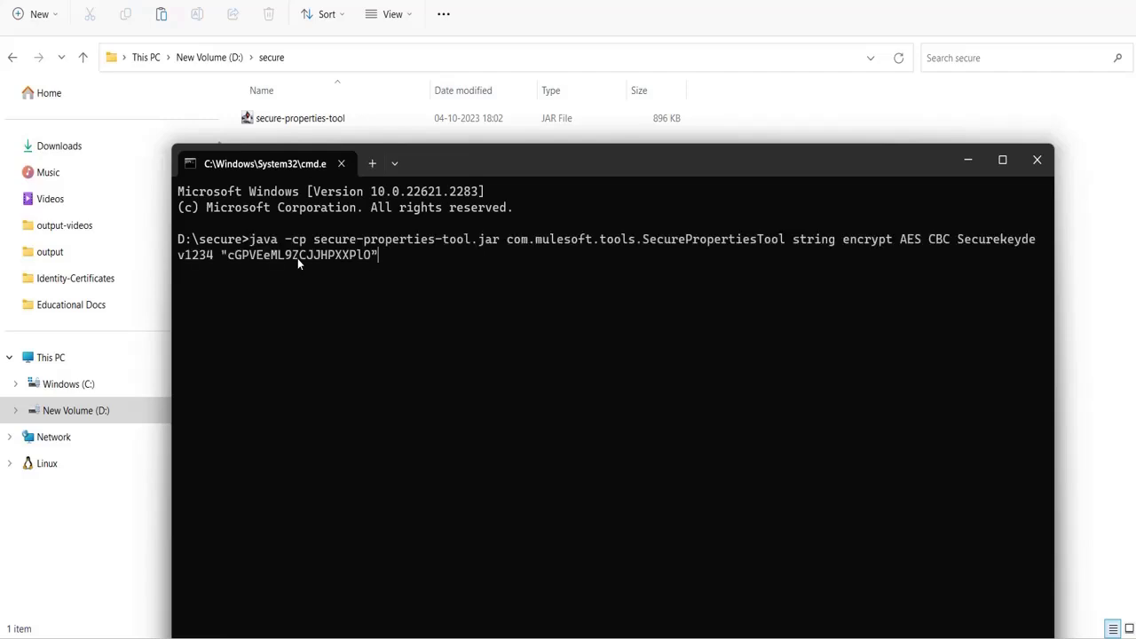
key("Return")
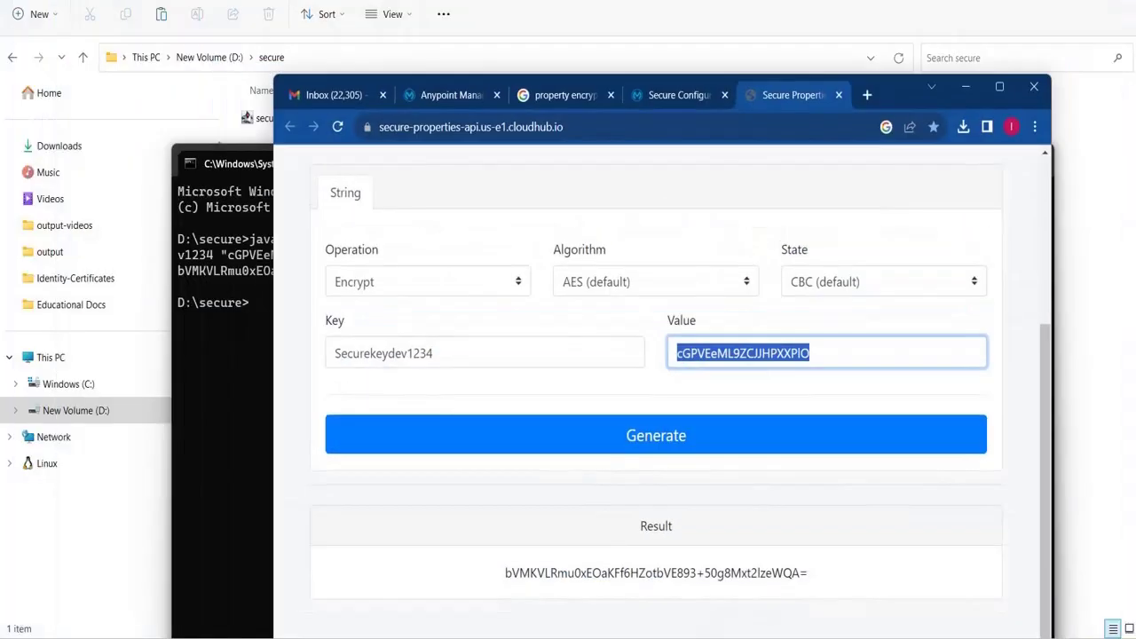
- Arrange the command prompt and browser to compare the encrypted output with the generator's Result
left_click_drag(900, 92, 1135, 0)
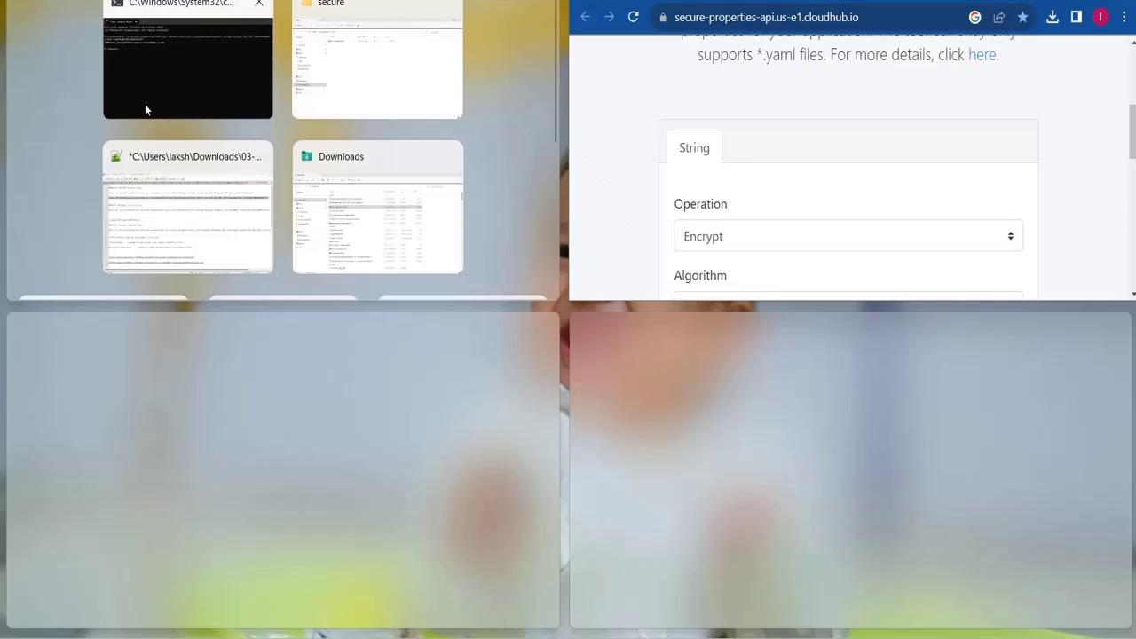
left_click(154, 81)
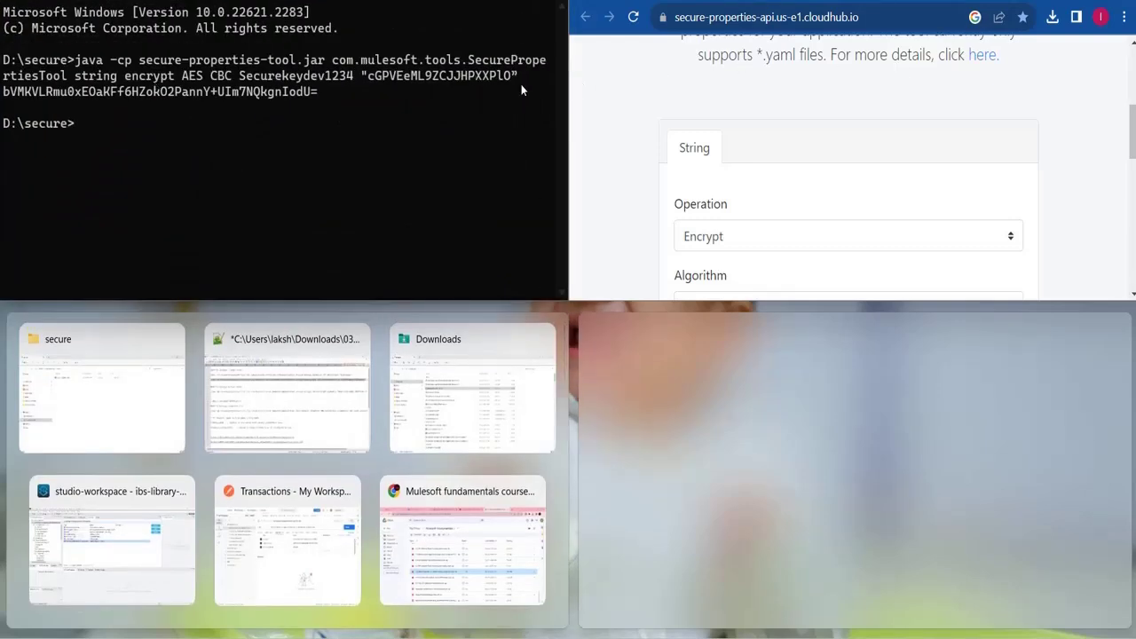
left_click(521, 0)
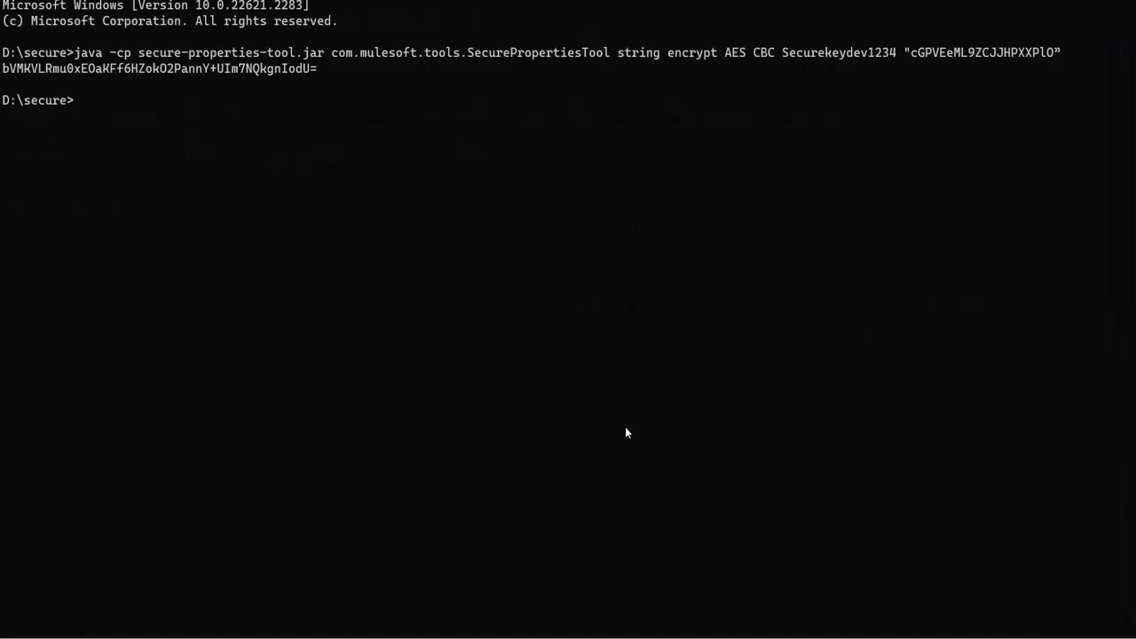
key("alt+Tab")
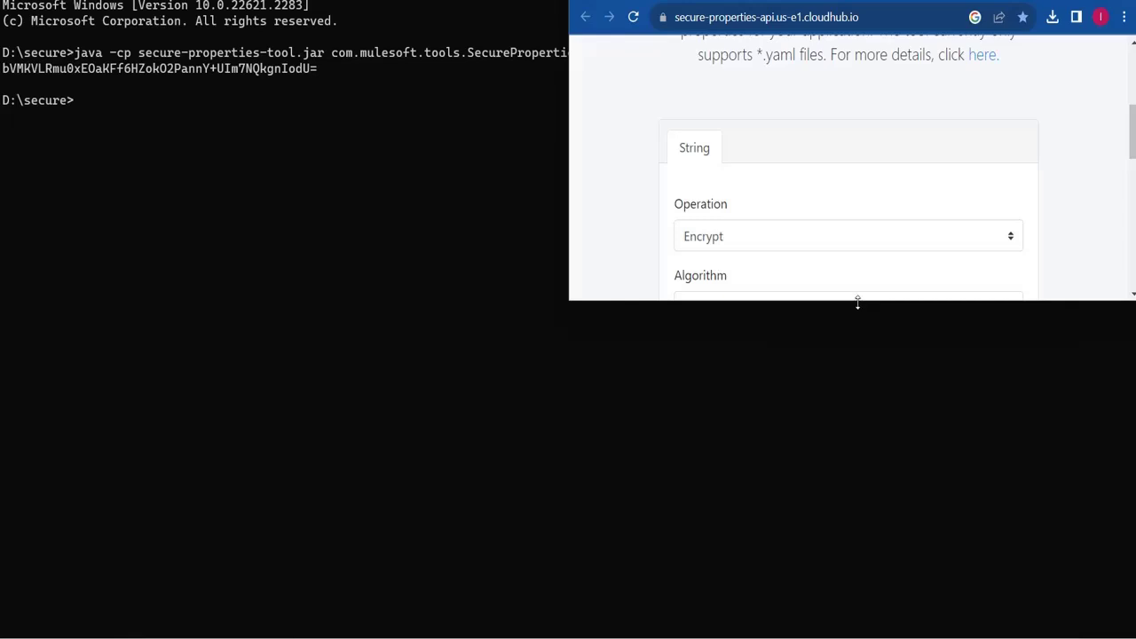
left_click_drag(858, 300, 942, 628)
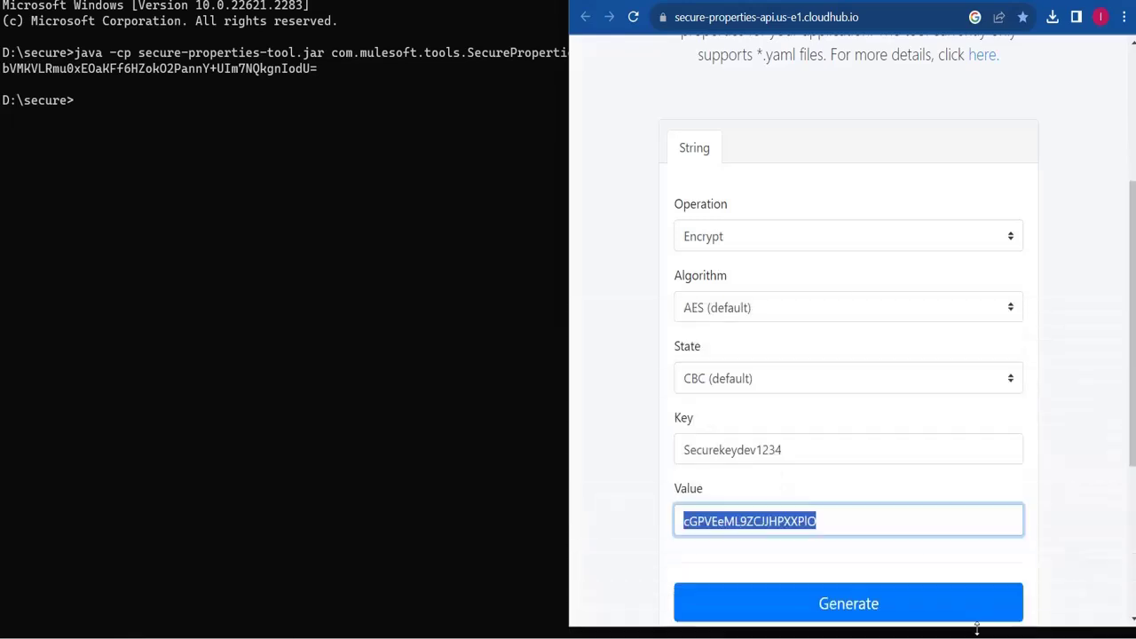
left_click_drag(1132, 401, 1131, 546)
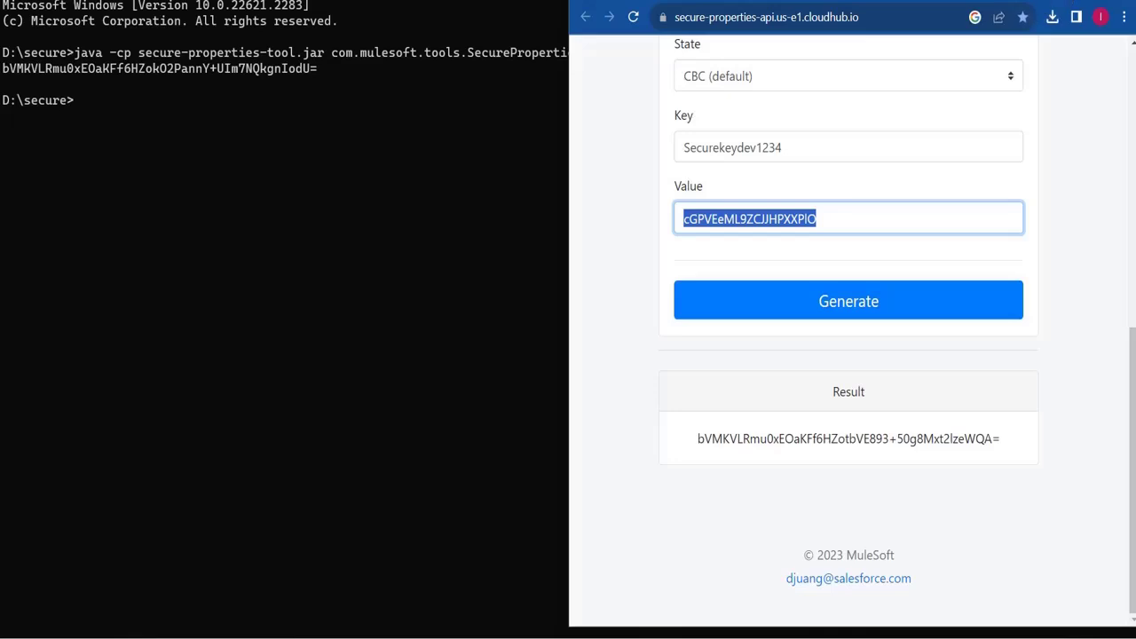
mouse_move(1081, 1)
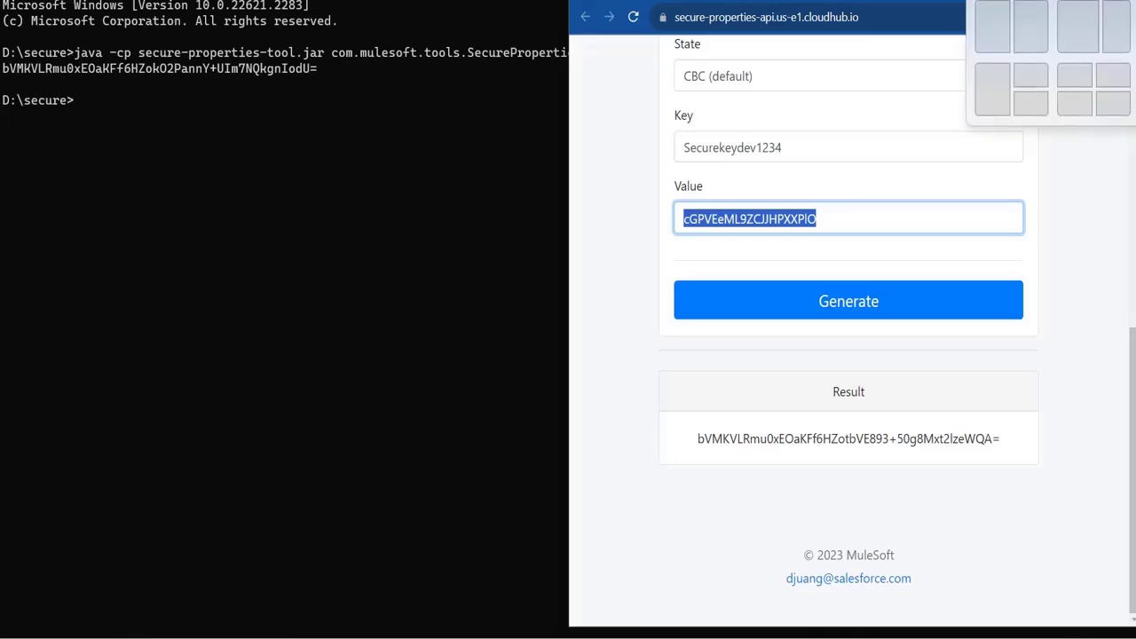
left_click(1081, 1)
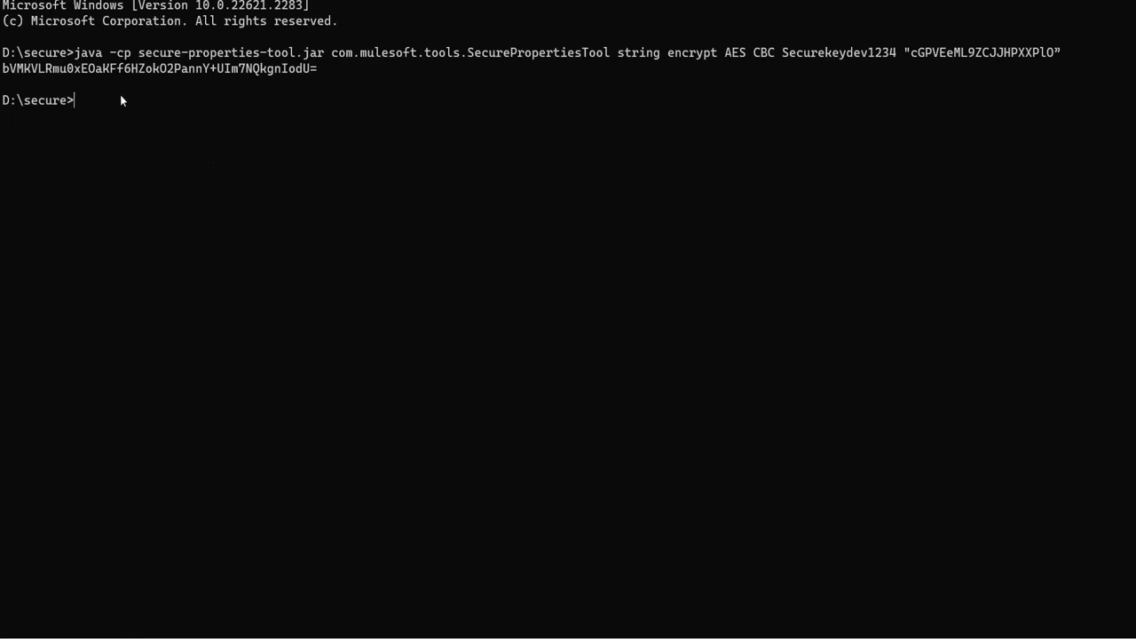
- Change the recalled command to decrypt, substituting the copied encrypted output as the value, and run it
key("Up")
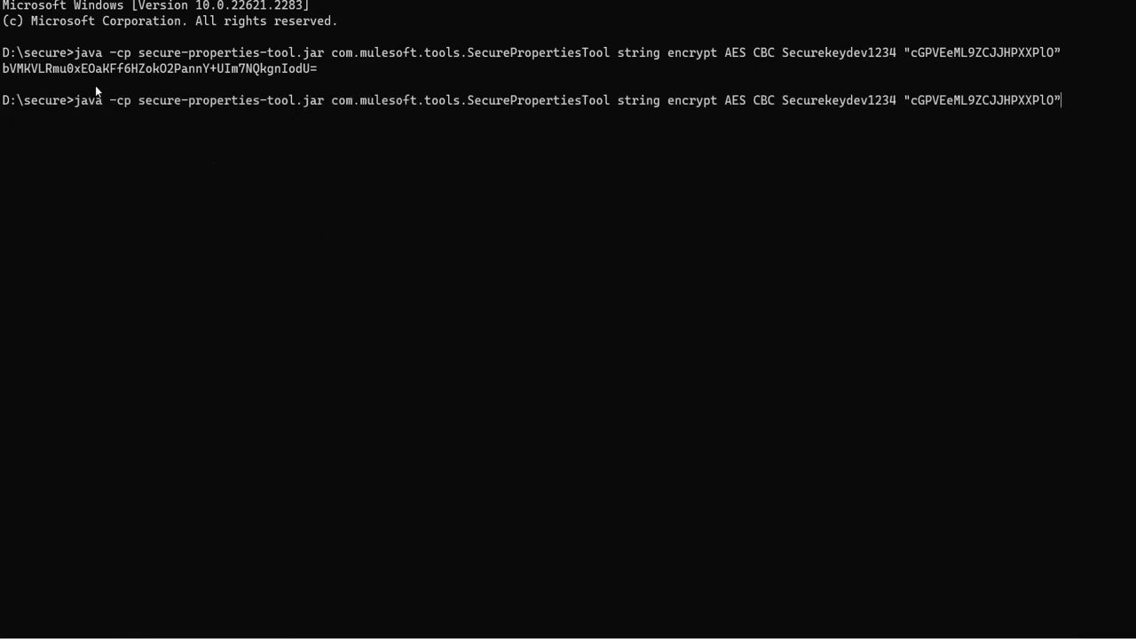
key("Left")
key("Left")
key("Left")
key("Left")
key("Left")
key("Left")
key("Left")
key("Left")
key("Left")
key("Left")
key("Left")
key("Left")
key("Left")
key("Left")
key("Left")
key("Left")
key("Left")
key("Left")
key("Left")
key("BackSpace")
key("BackSpace")
key("BackSpace")
key("BackSpace")
key("BackSpace")
key("BackSpace")
key("BackSpace")
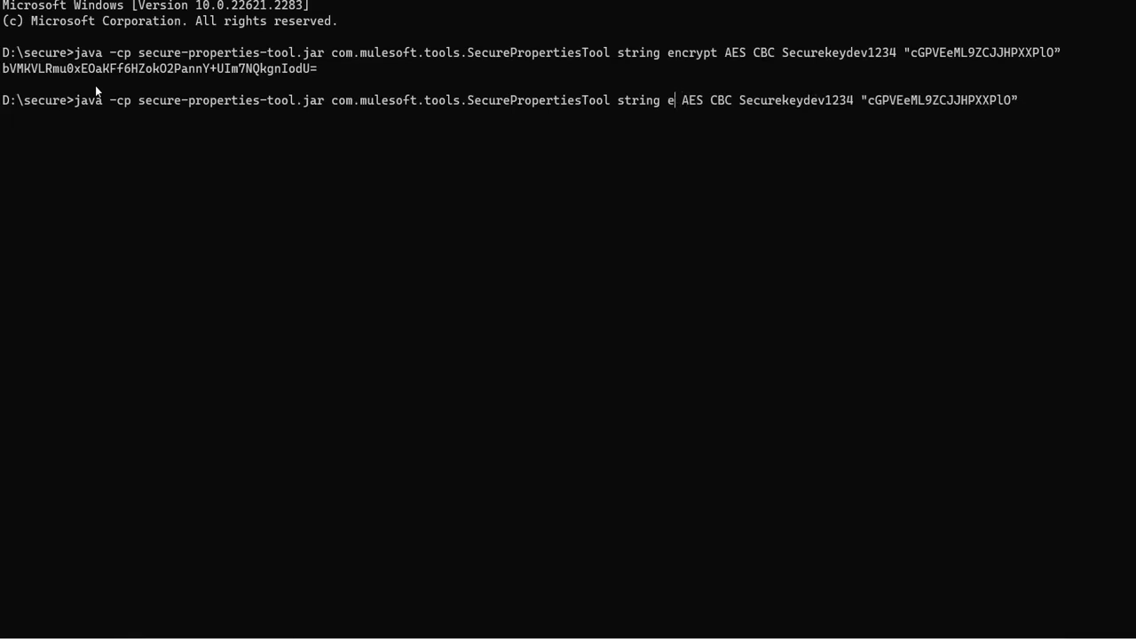
type("decry")
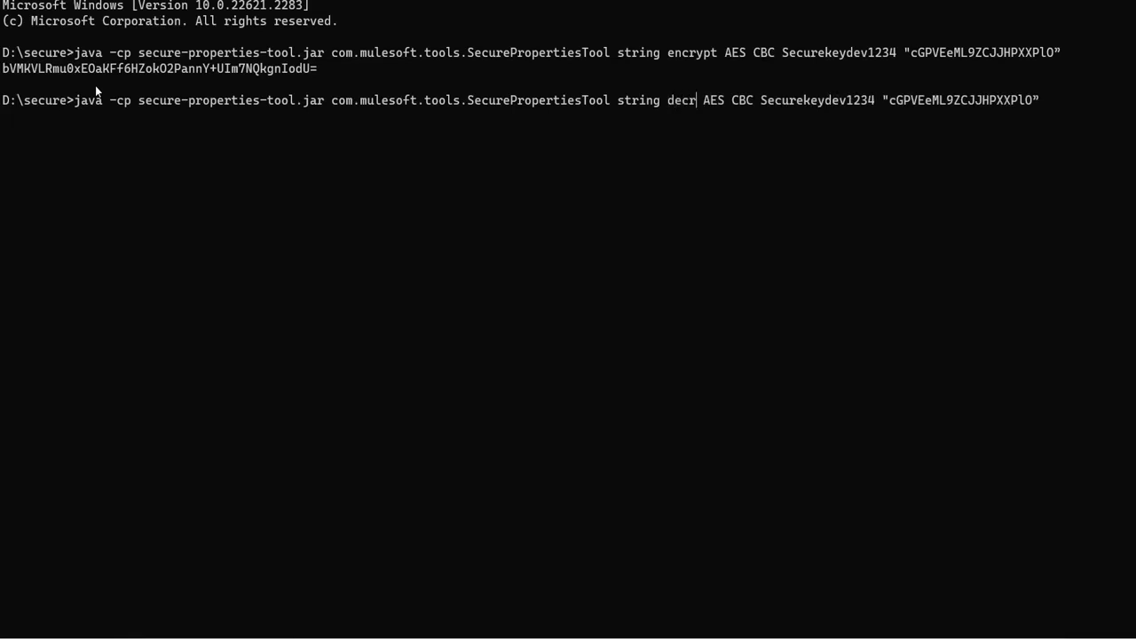
type("pt")
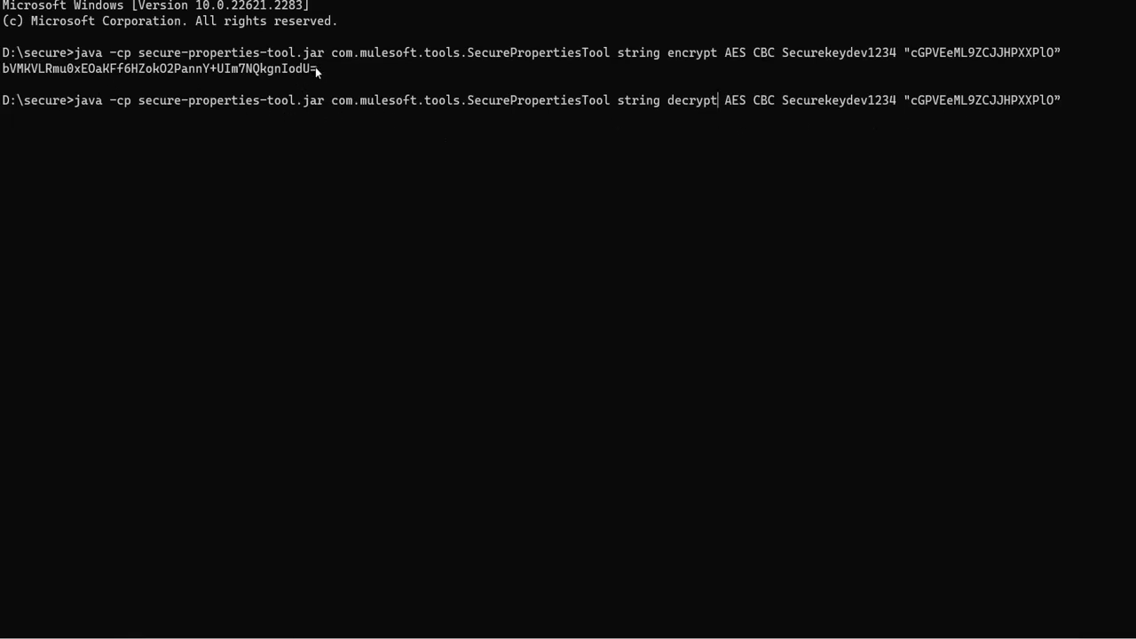
left_click_drag(319, 71, 0, 75)
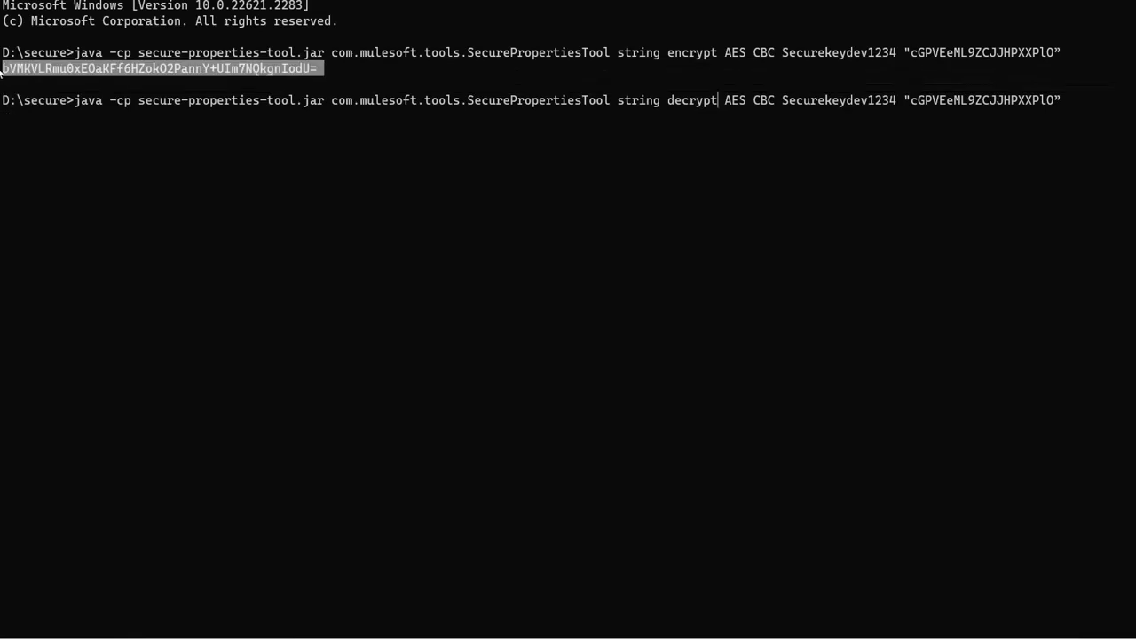
key("ctrl+c")
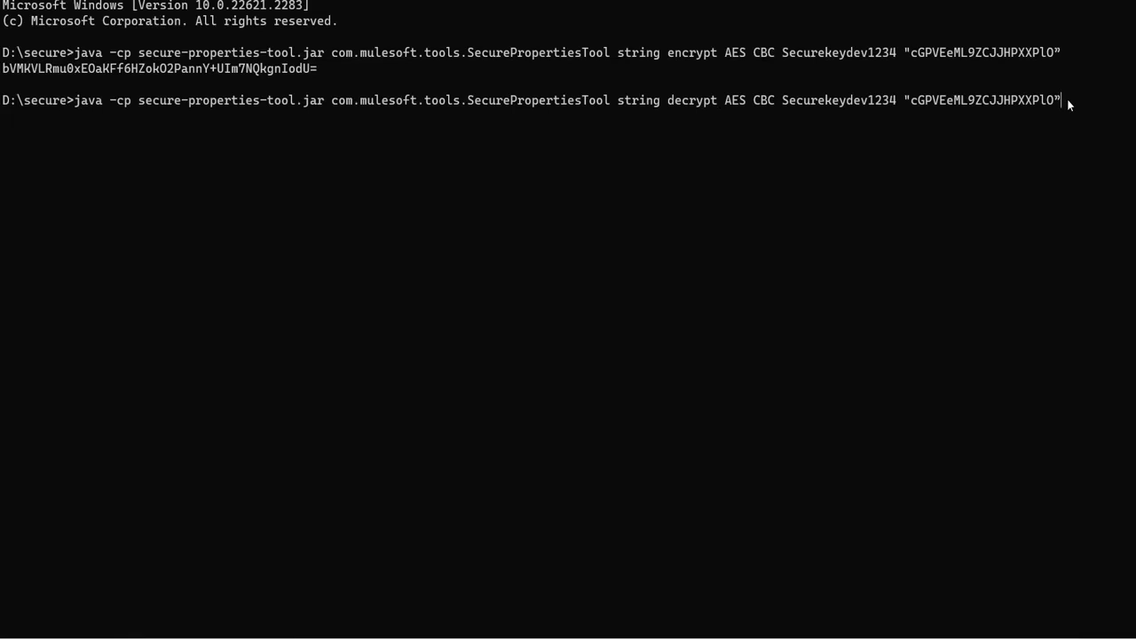
key("Left")
key("BackSpace")
key("BackSpace")
key("BackSpace")
key("BackSpace")
key("BackSpace")
key("BackSpace")
key("BackSpace")
key("BackSpace")
key("BackSpace")
key("BackSpace")
key("BackSpace")
key("BackSpace")
key("BackSpace")
key("BackSpace")
key("BackSpace")
key("BackSpace")
key("BackSpace")
key("BackSpace")
key("BackSpace")
key("BackSpace")
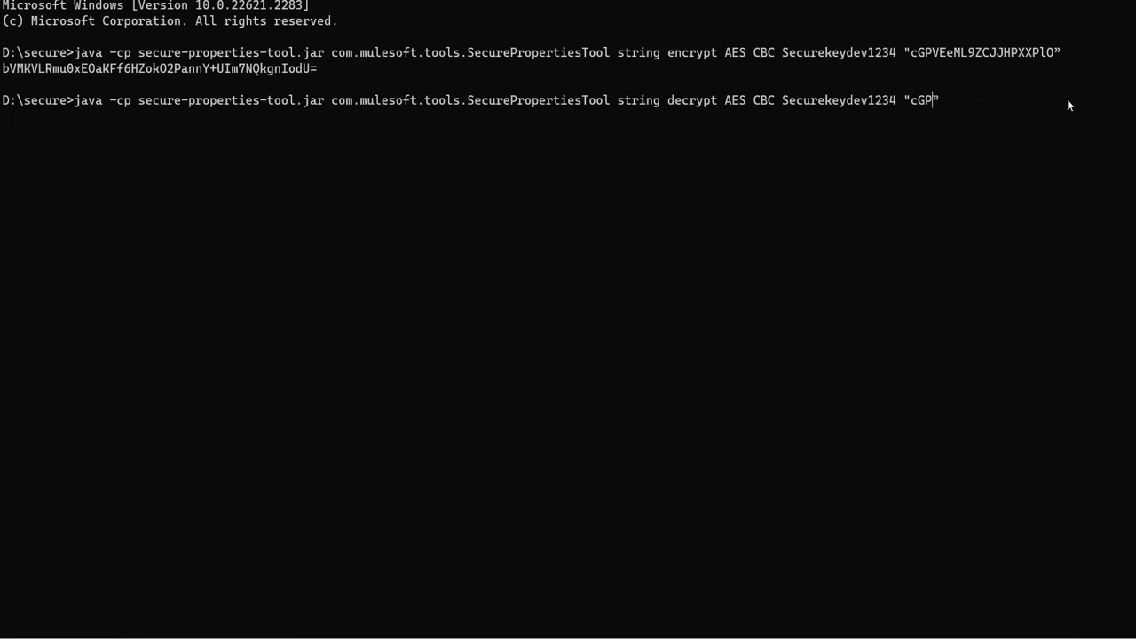
key("ctrl+v")
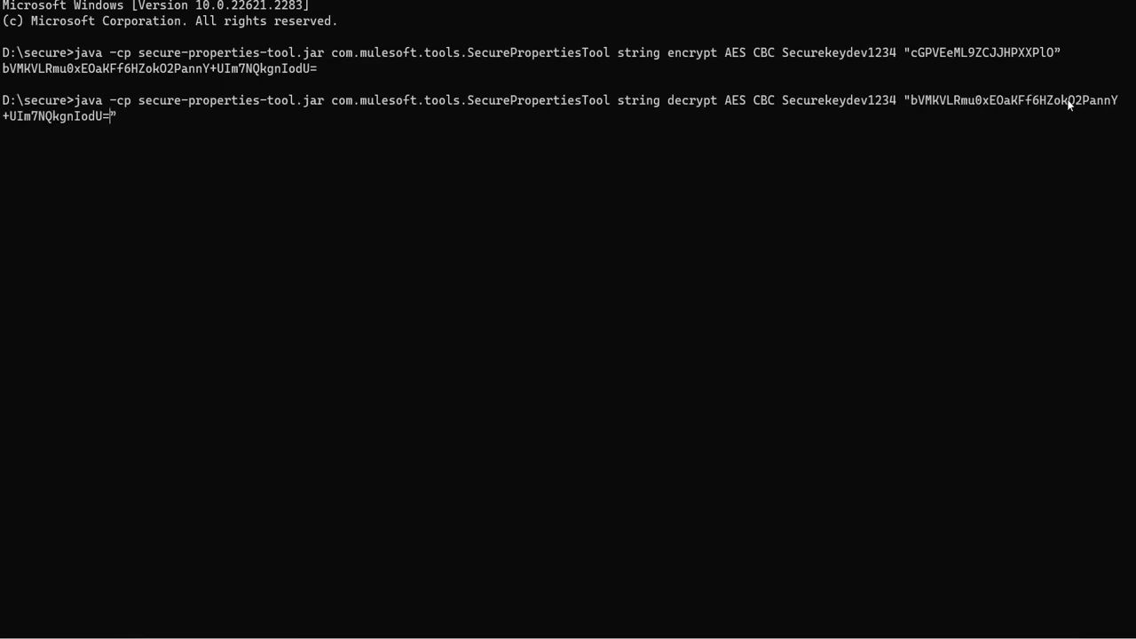
key("Return")
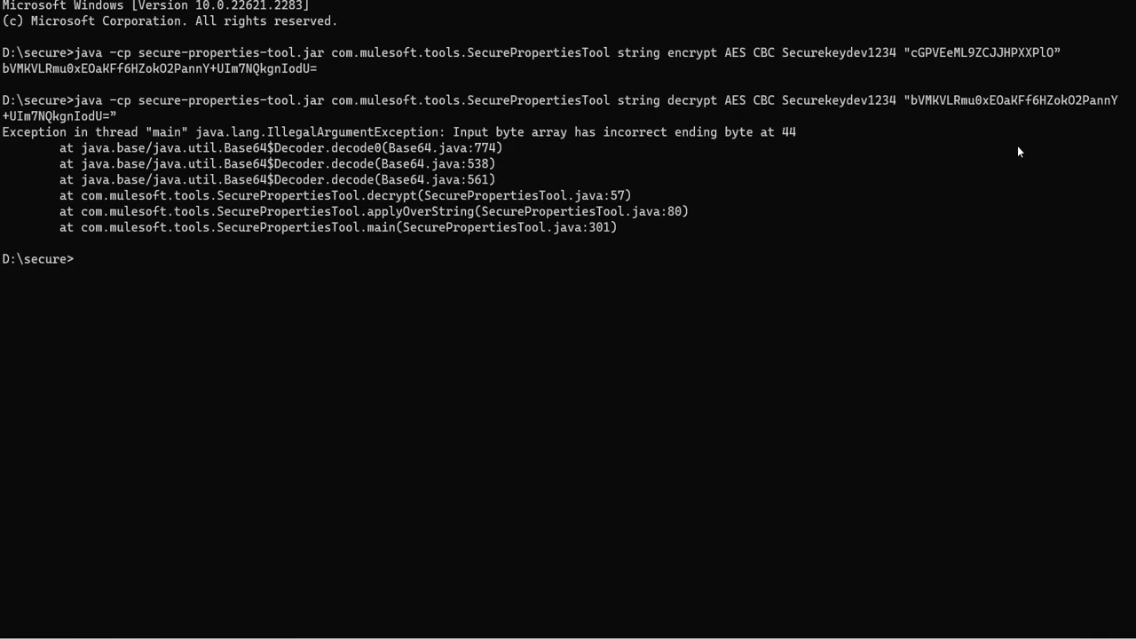
- Rerun the decrypt with the encrypted value wrapped in double quotes after the key
key("Up")
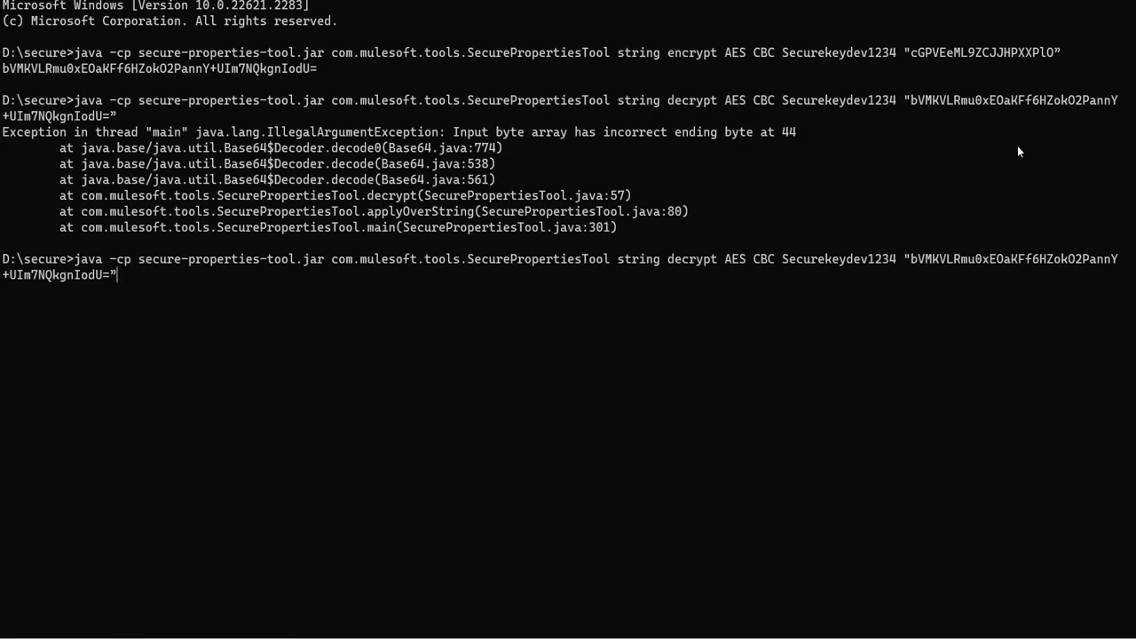
key("BackSpace")
key("BackSpace")
key("BackSpace")
key("BackSpace")
key("BackSpace")
key("BackSpace")
key("BackSpace")
key("BackSpace")
key("BackSpace")
key("BackSpace")
key("BackSpace")
key("BackSpace")
key("BackSpace")
key("BackSpace")
key("BackSpace")
key("BackSpace")
key("BackSpace")
key("BackSpace")
key("BackSpace")
key("BackSpace")
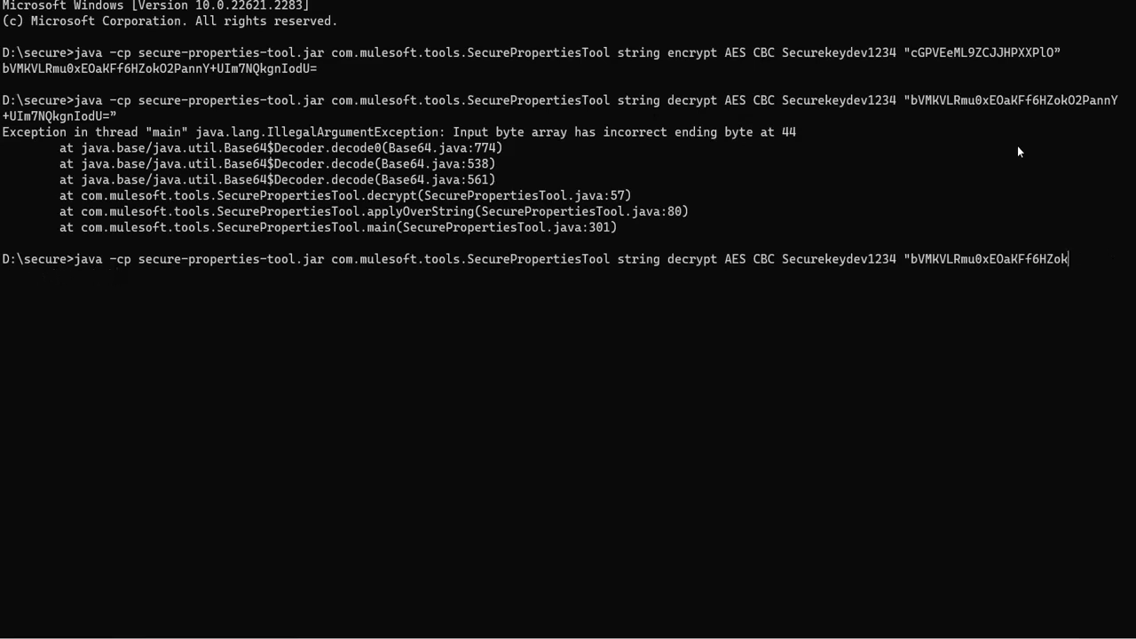
key("BackSpace")
key("BackSpace")
key("BackSpace")
key("BackSpace")
key("BackSpace")
key("BackSpace")
key("BackSpace")
key("BackSpace")
key("BackSpace")
key("BackSpace")
key("BackSpace")
key("BackSpace")
key("BackSpace")
key("BackSpace")
key("BackSpace")
key("BackSpace")
key("BackSpace")
key("BackSpace")
key("BackSpace")
key("BackSpace")
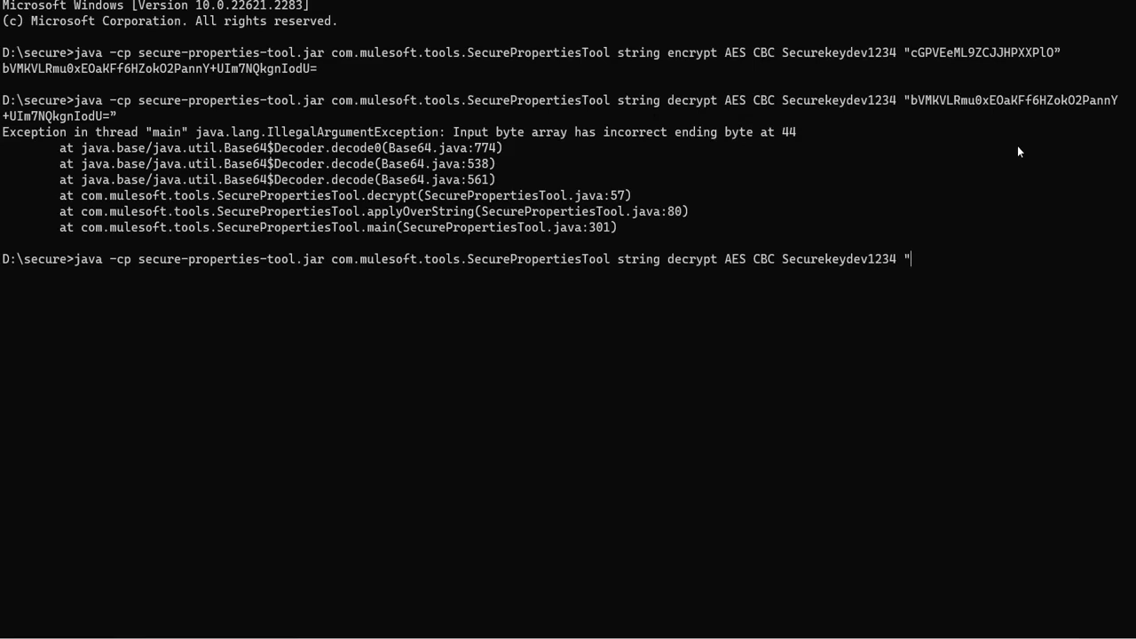
key("BackSpace")
type("\"")
key("ctrl+v")
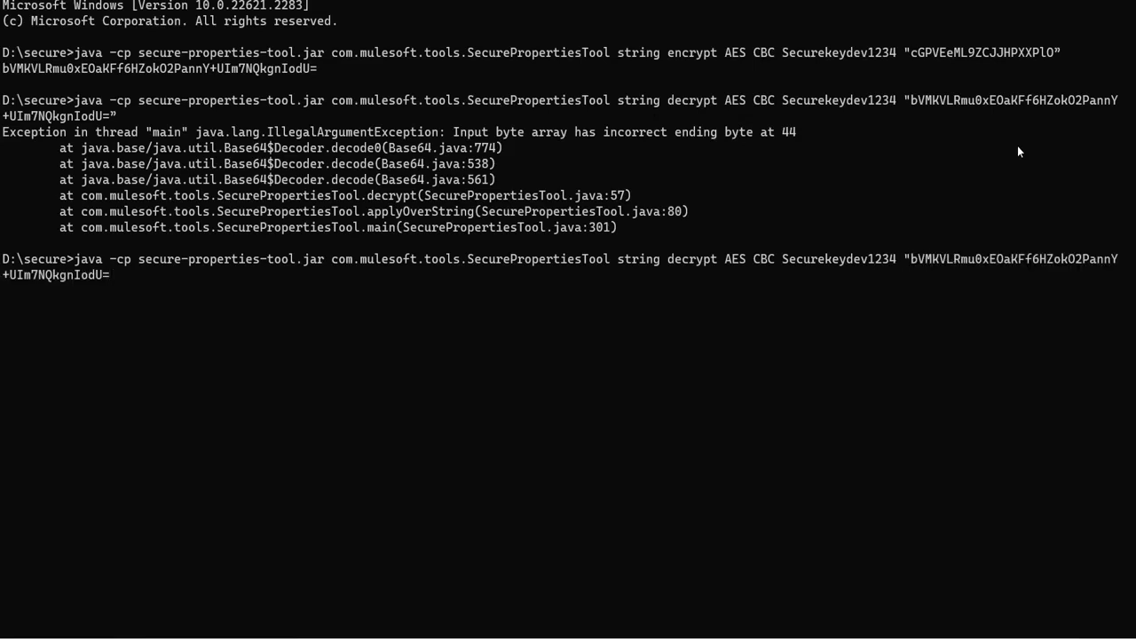
type("\"")
key("Return")
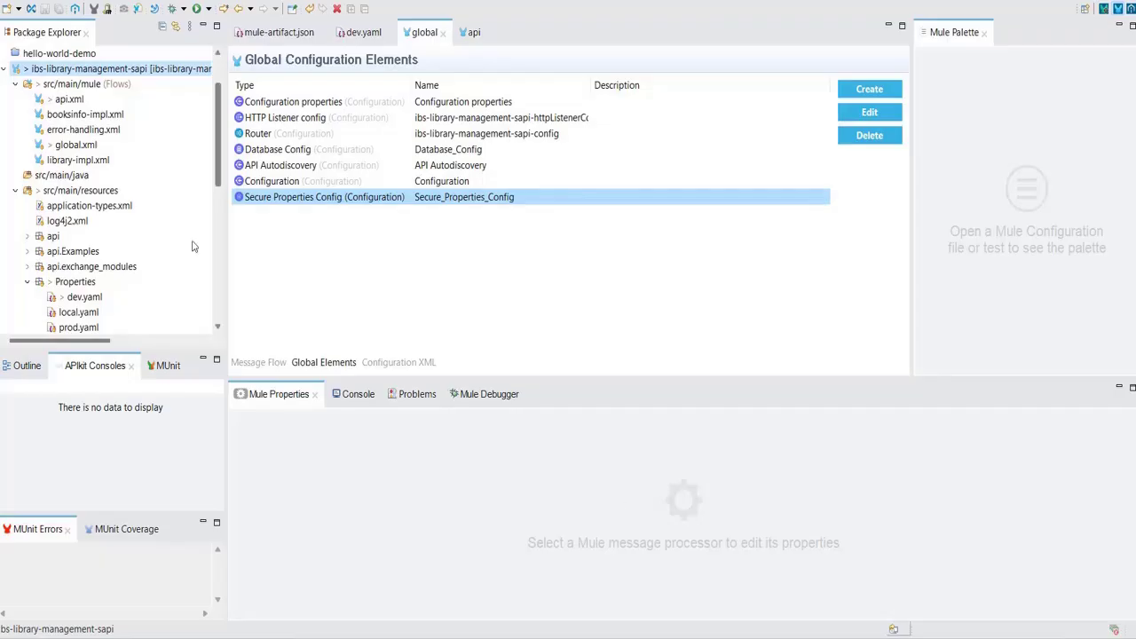
- Copy local.yaml from Package Explorer and paste it into the D:\secure folder
left_click_drag(219, 175, 217, 201)
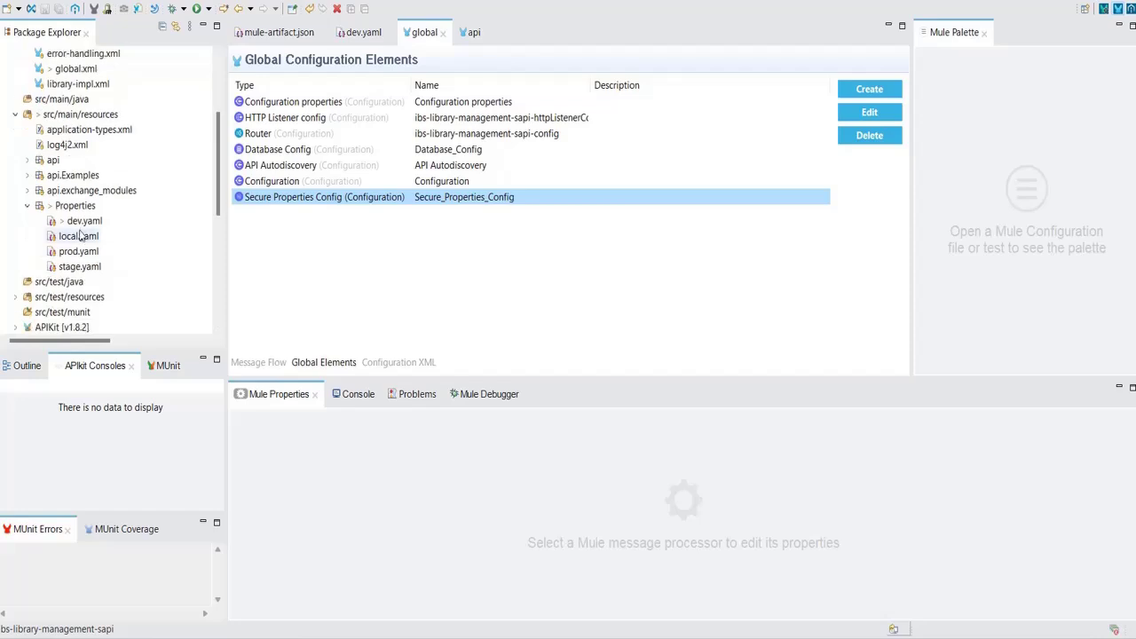
double_click(74, 236)
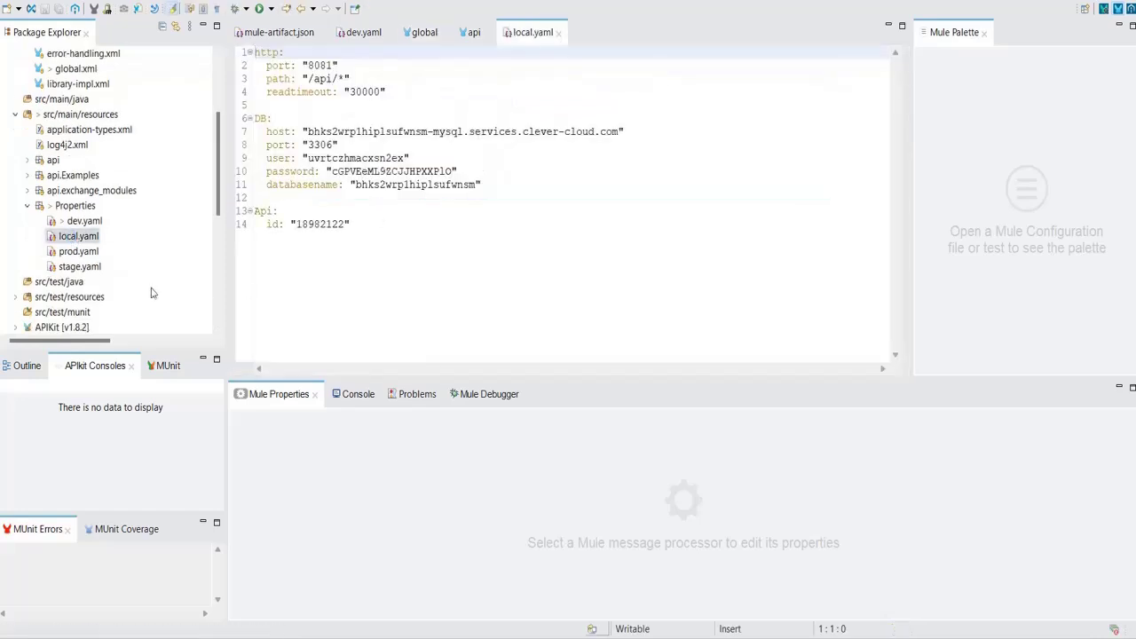
left_click(93, 242)
right_click(93, 240)
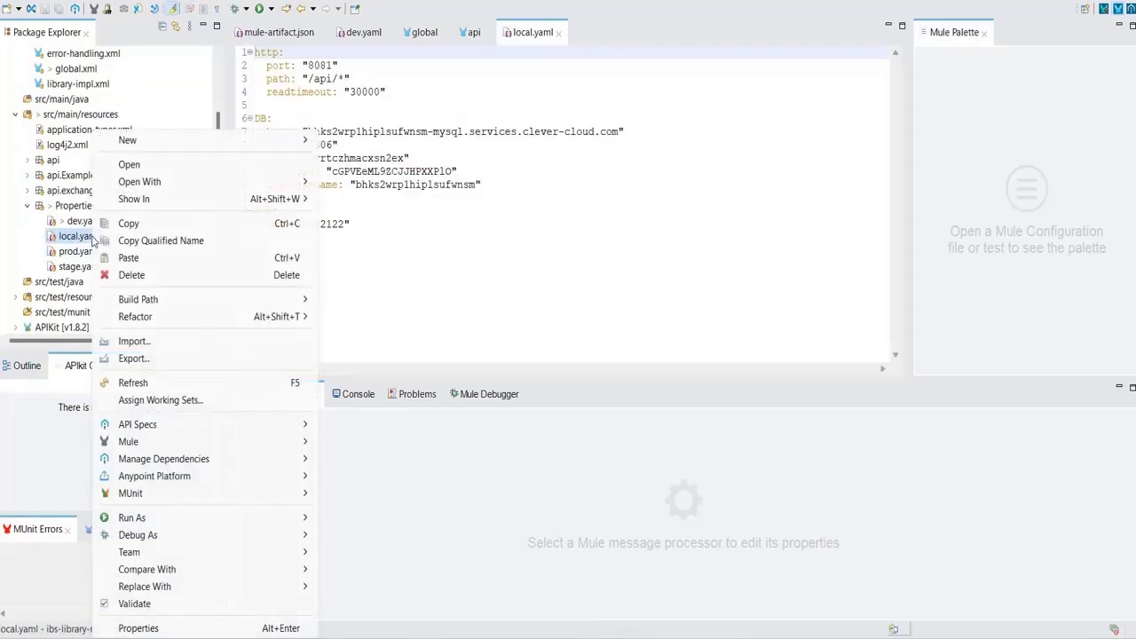
left_click(129, 224)
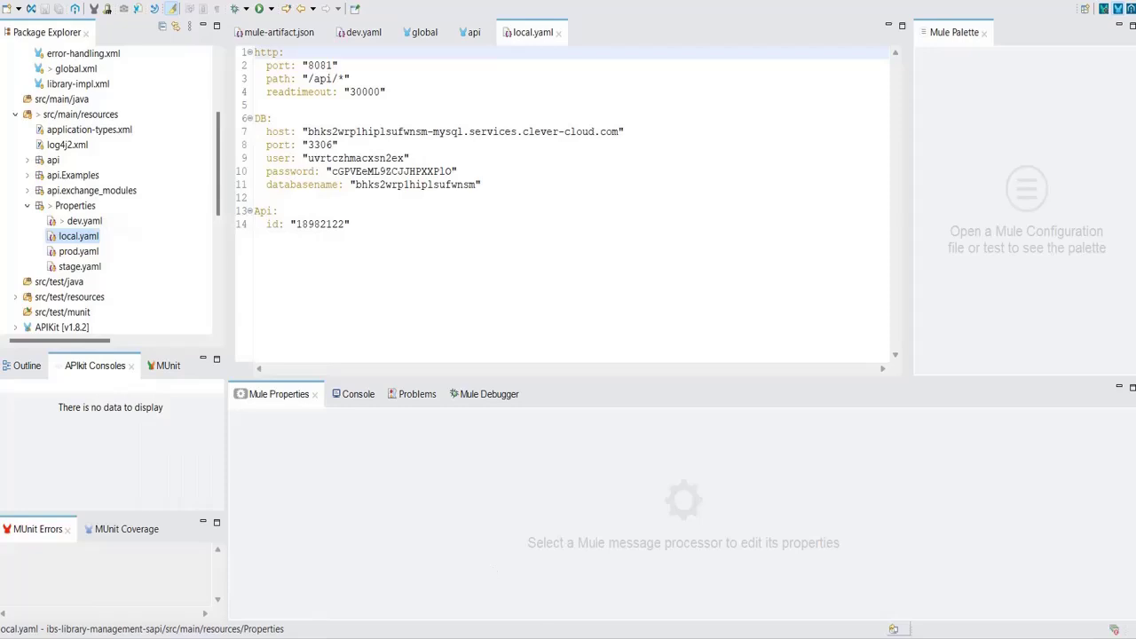
left_click(617, 540)
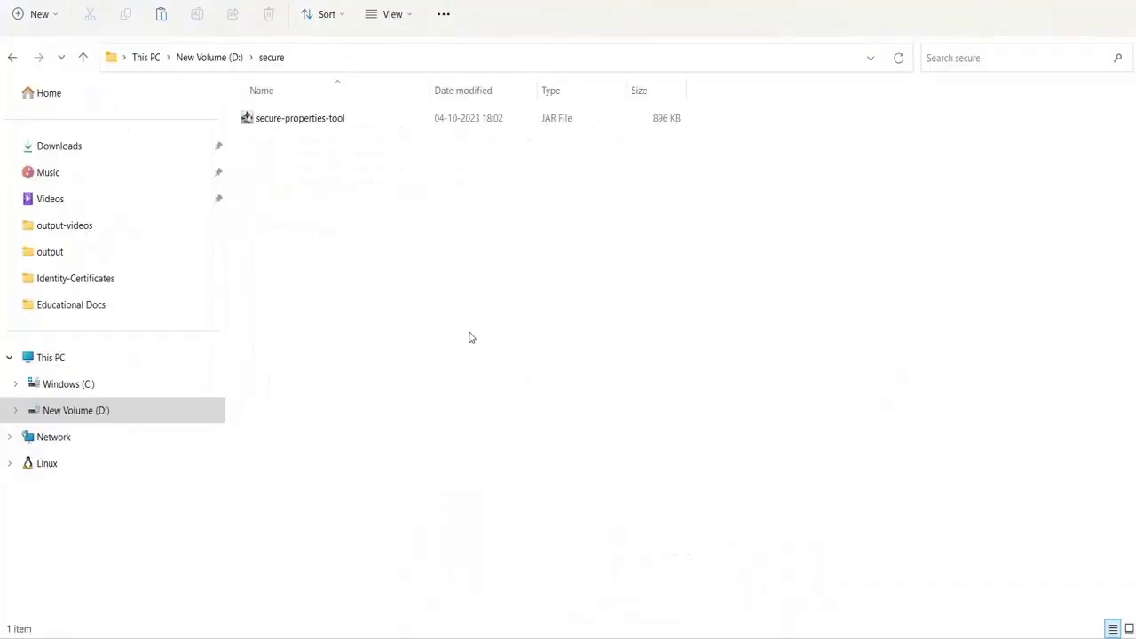
right_click(471, 337)
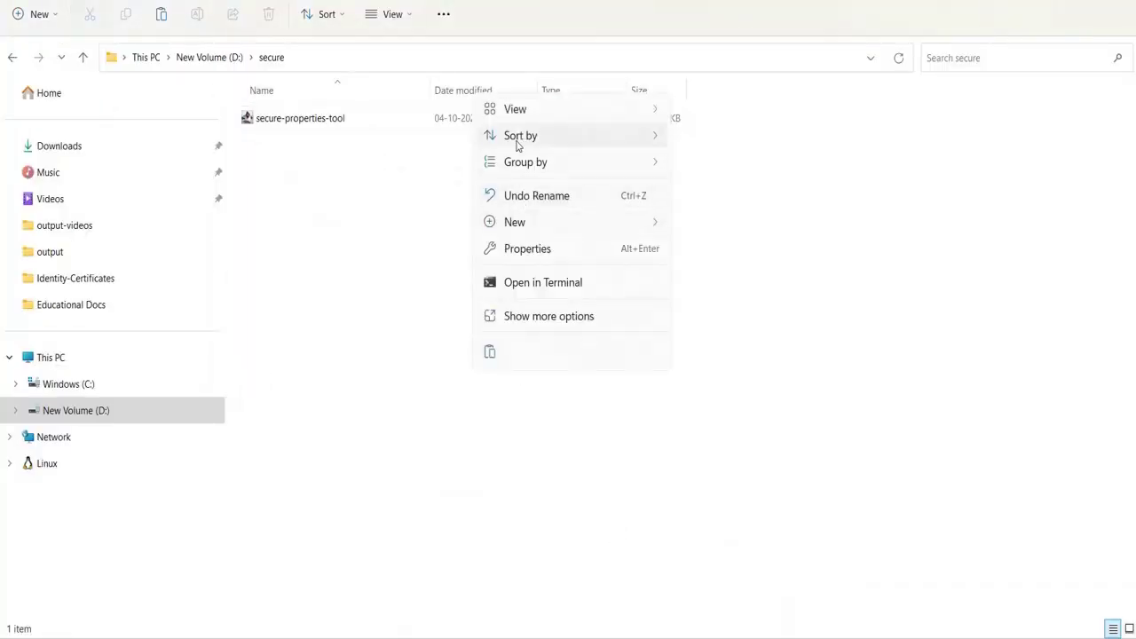
left_click(488, 357)
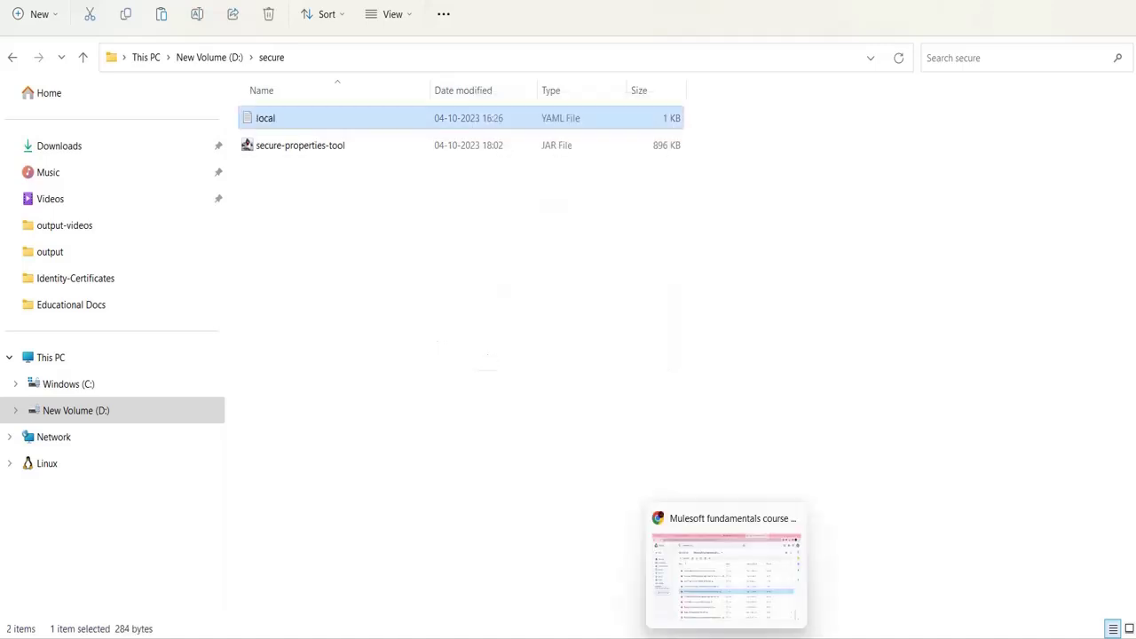
key("alt+Tab")
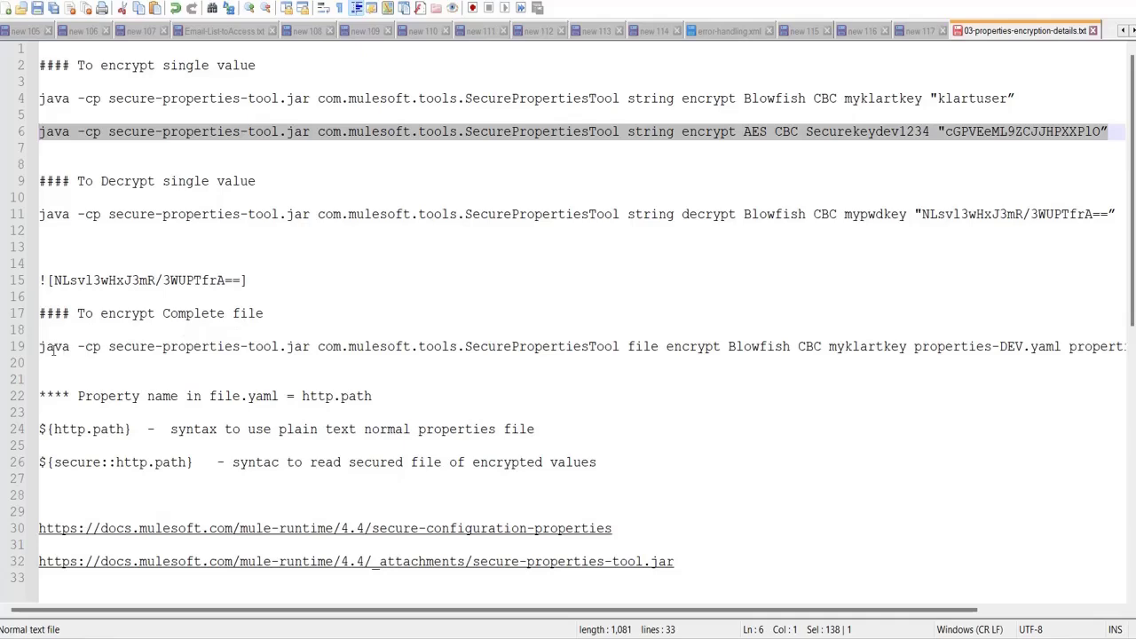
- Duplicate line 19's Blowfish file-encrypt command onto a new line 21
double_click(762, 348)
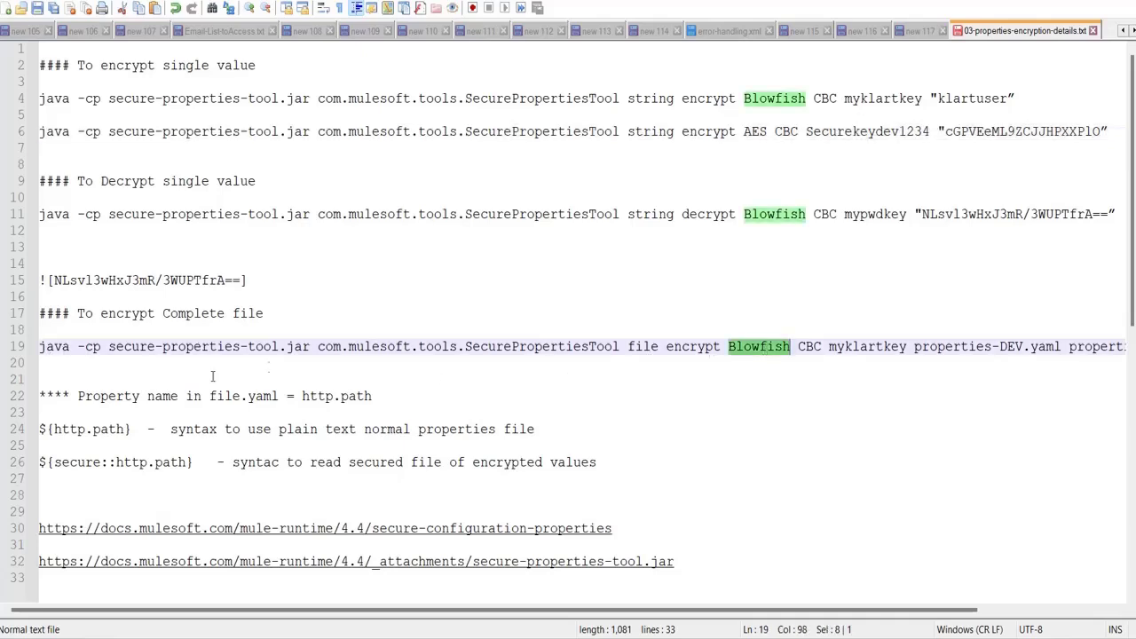
left_click(40, 346)
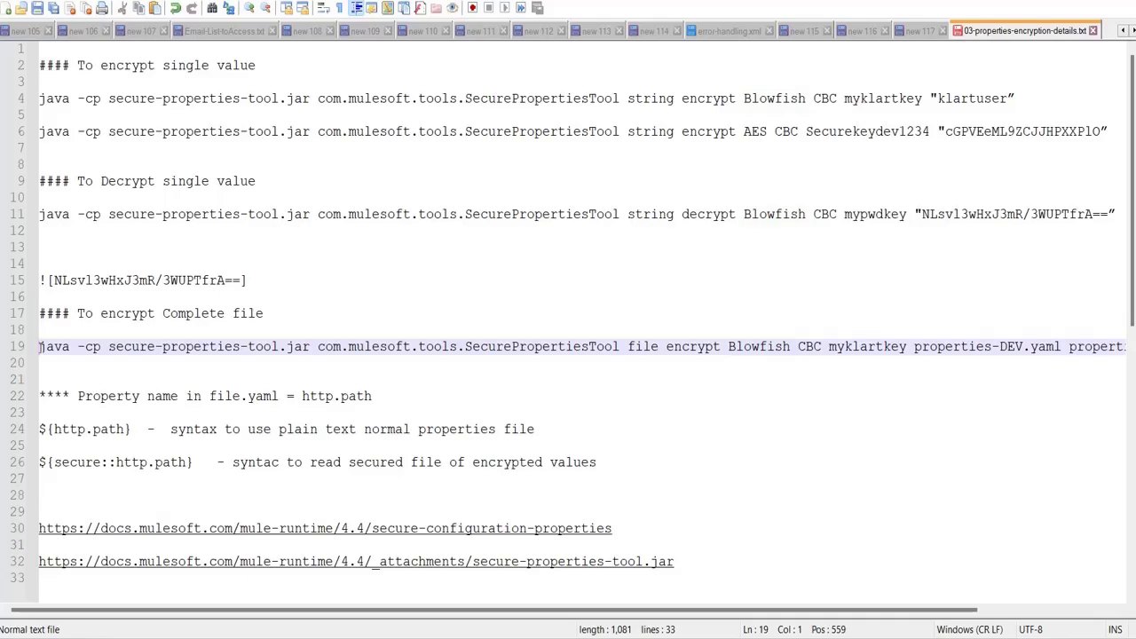
key("shift+End")
key("ctrl+c")
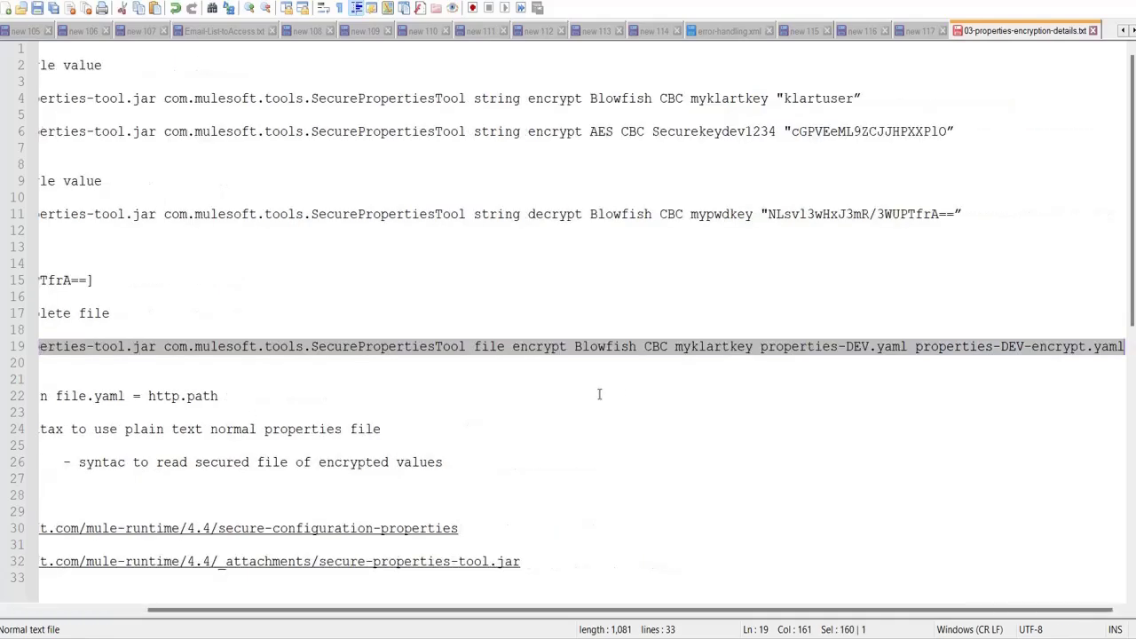
left_click(1127, 349)
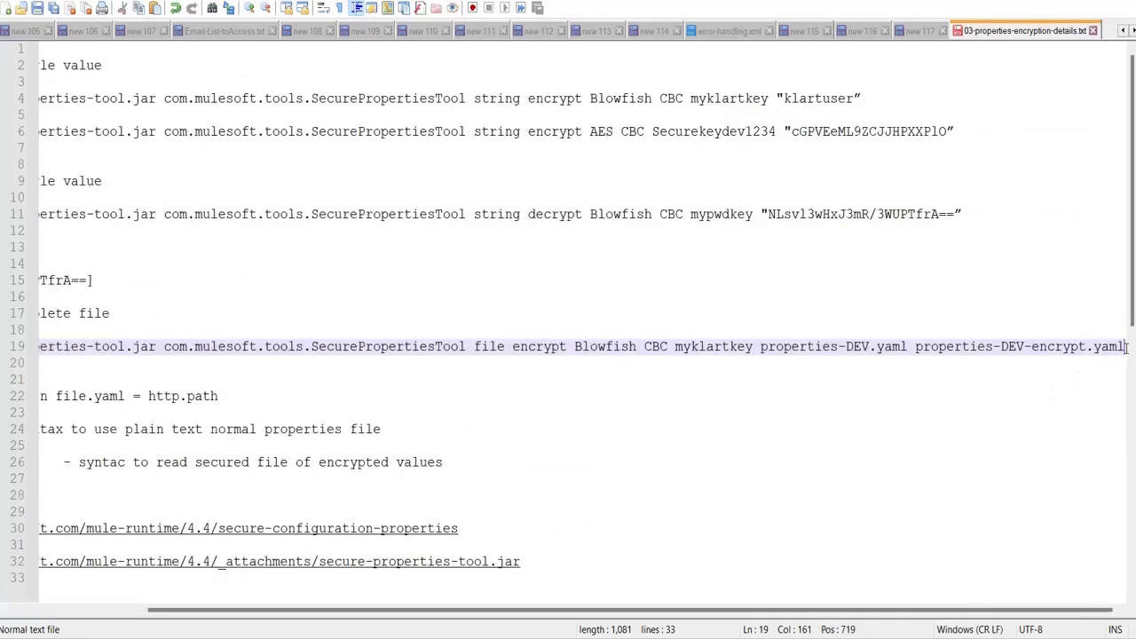
key("Return")
key("ctrl+v")
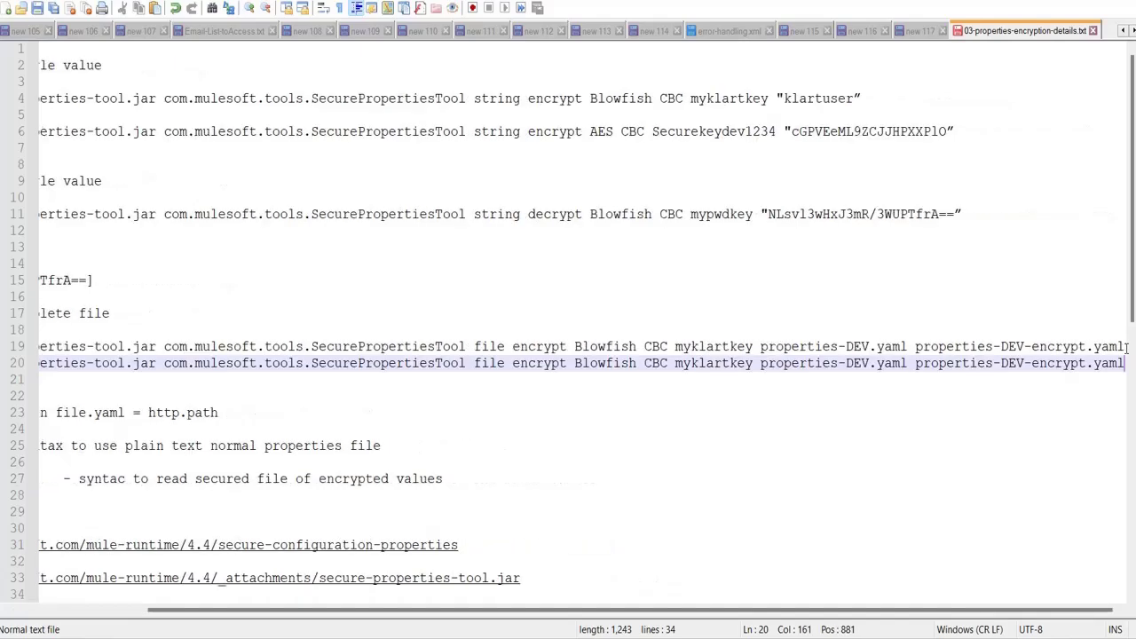
left_click(1127, 347)
key("Return")
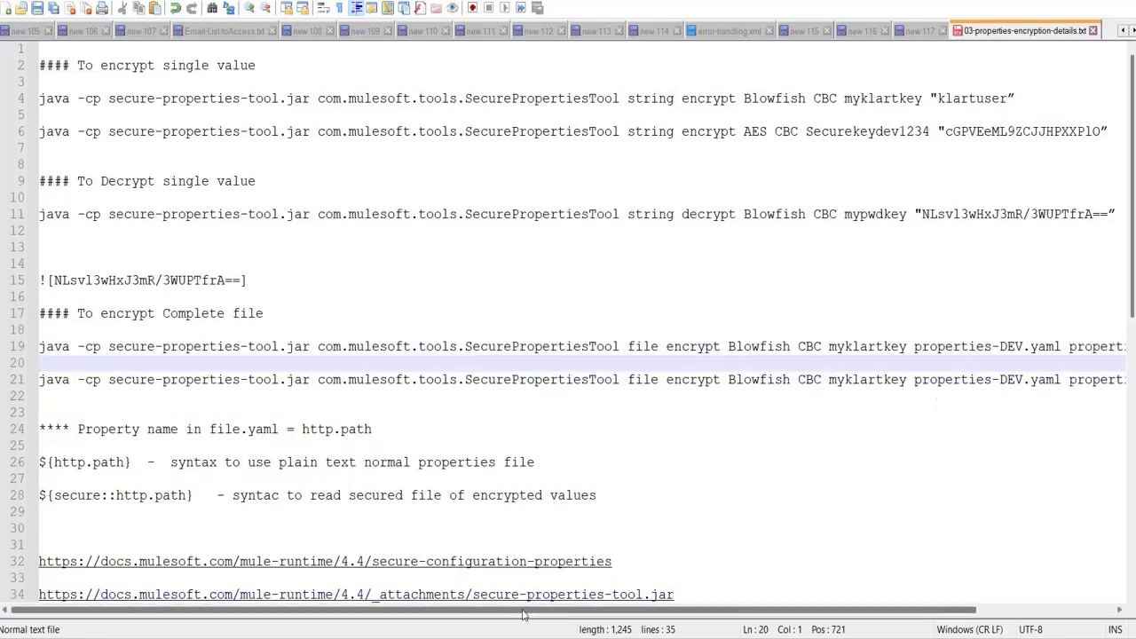
left_click_drag(526, 610, 764, 635)
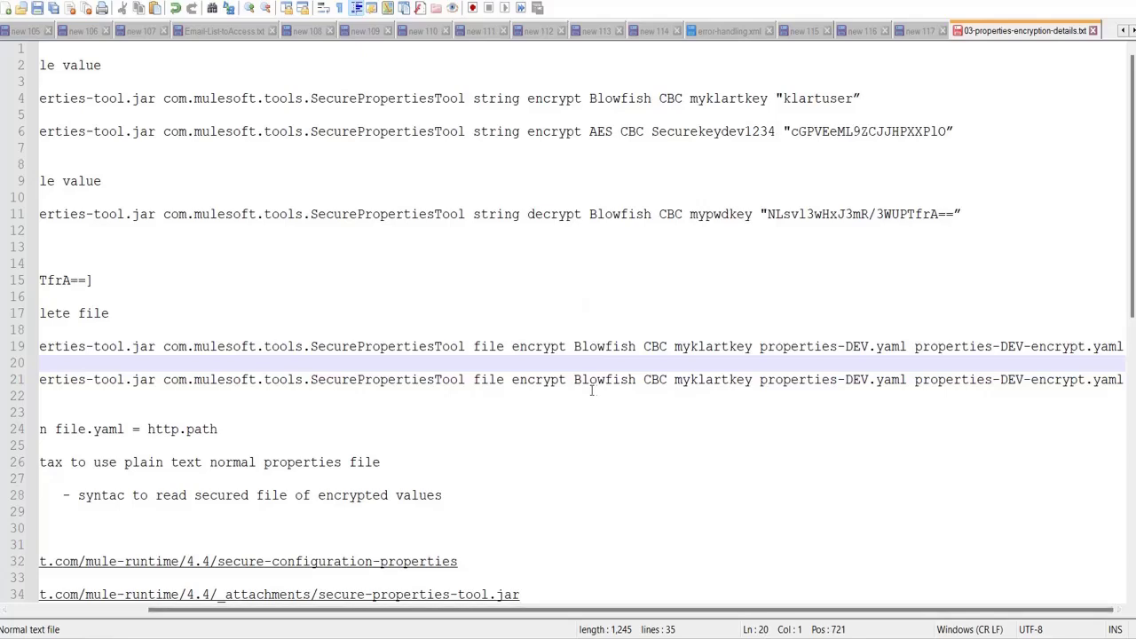
double_click(600, 380)
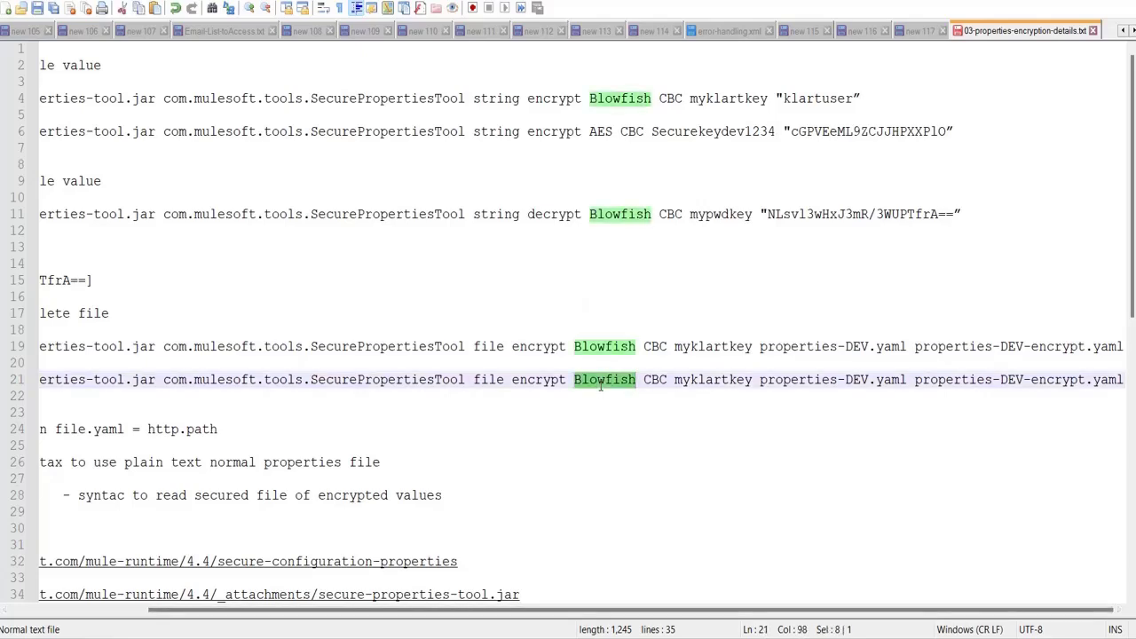
type("AES")
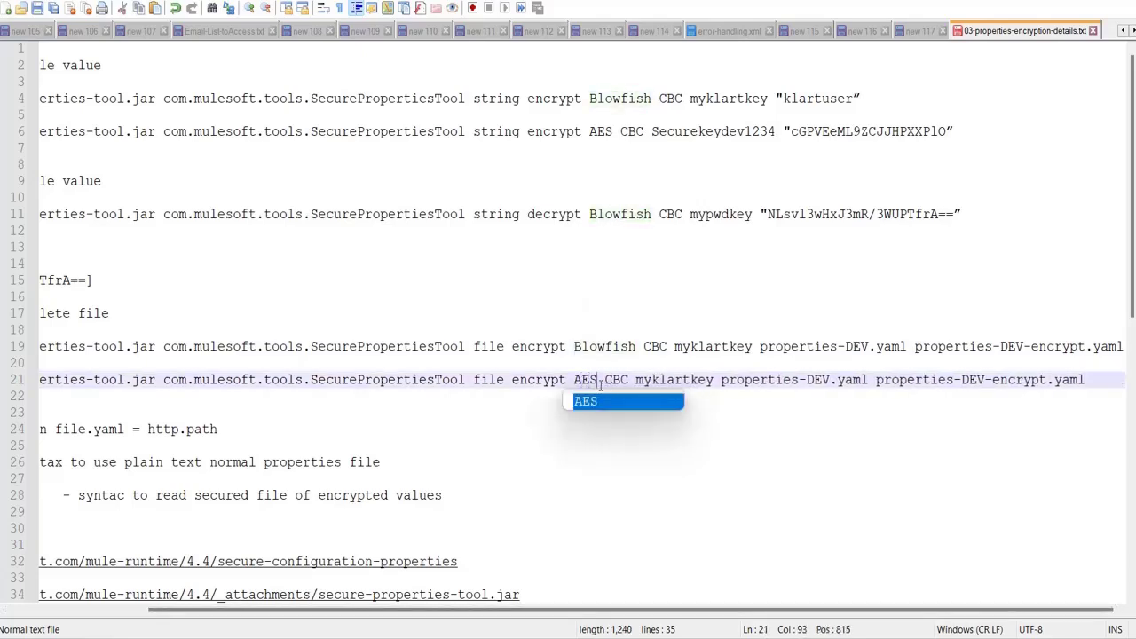
double_click(688, 379)
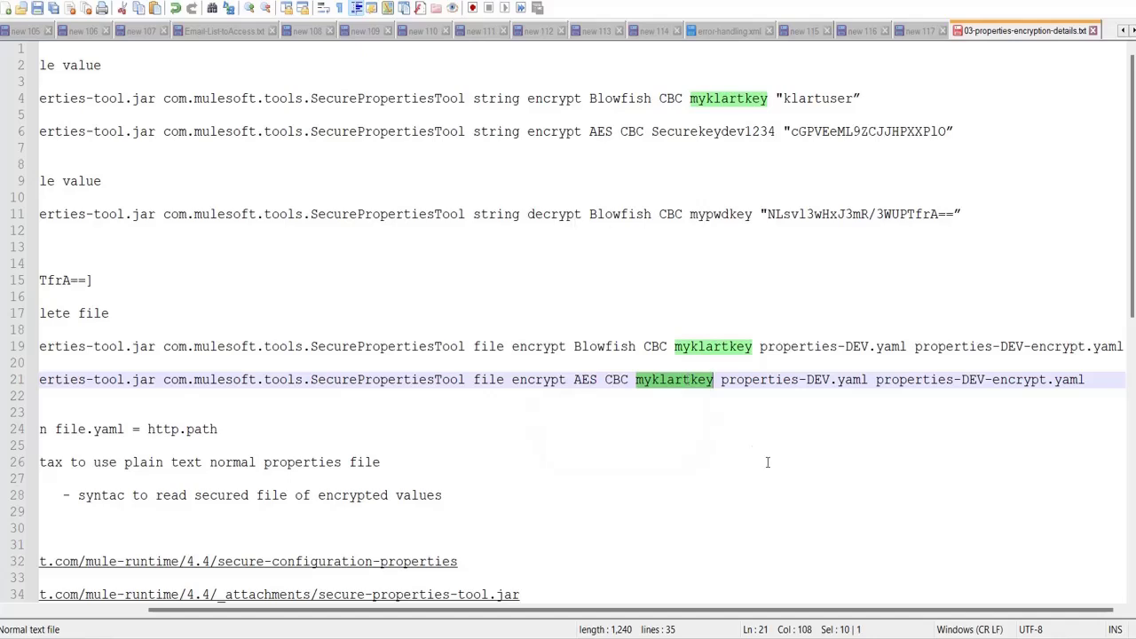
double_click(737, 133)
key("ctrl+c")
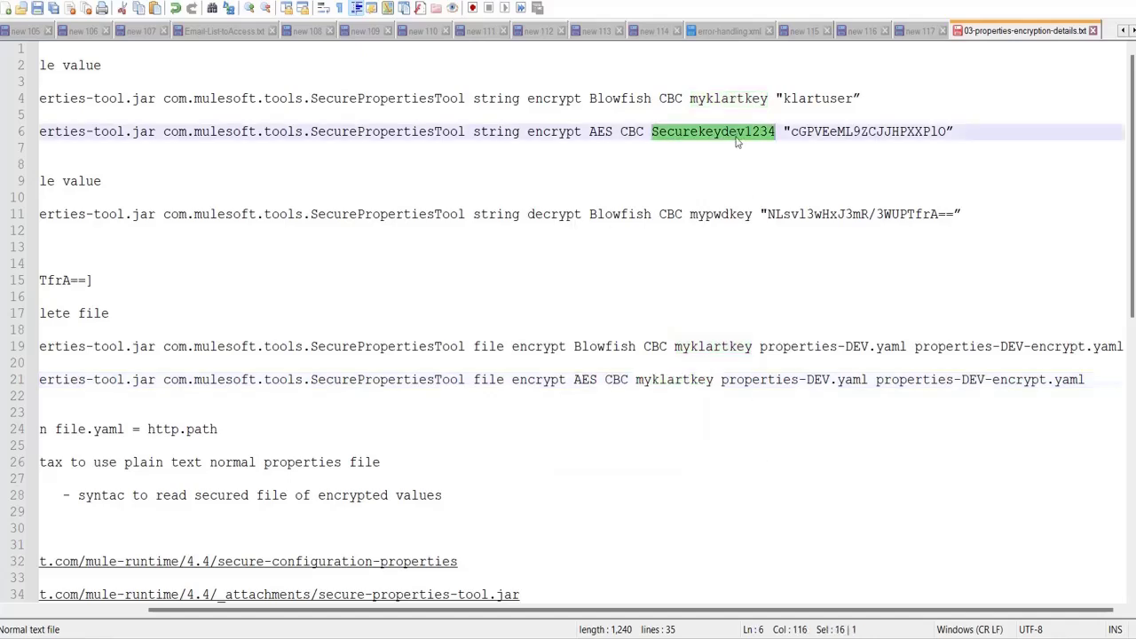
left_click(668, 379)
double_click(668, 379)
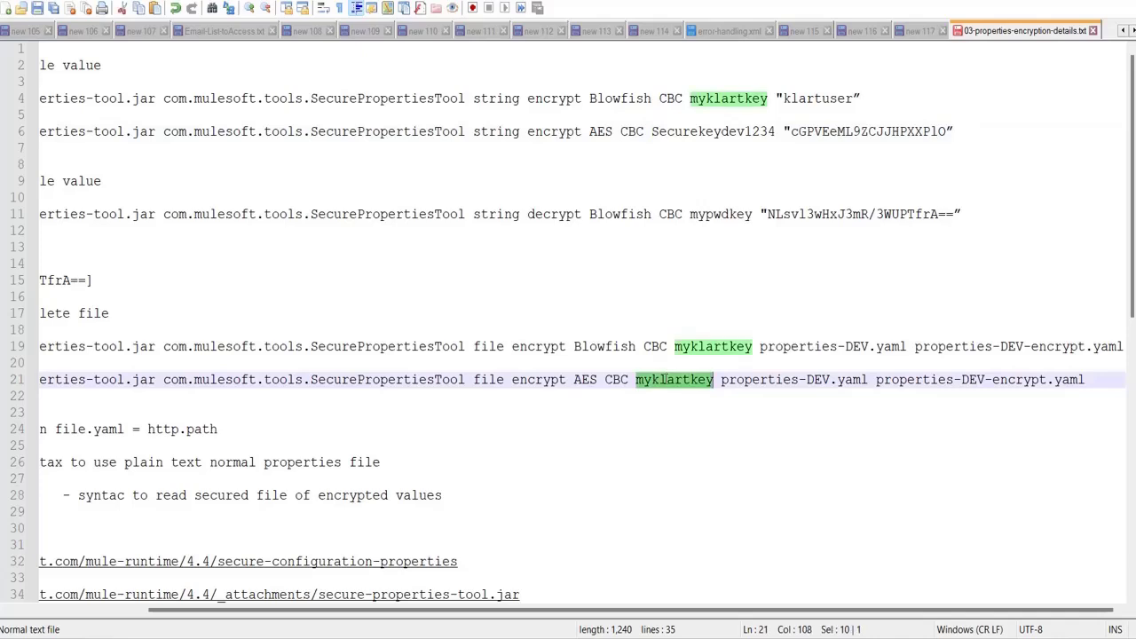
key("ctrl+v")
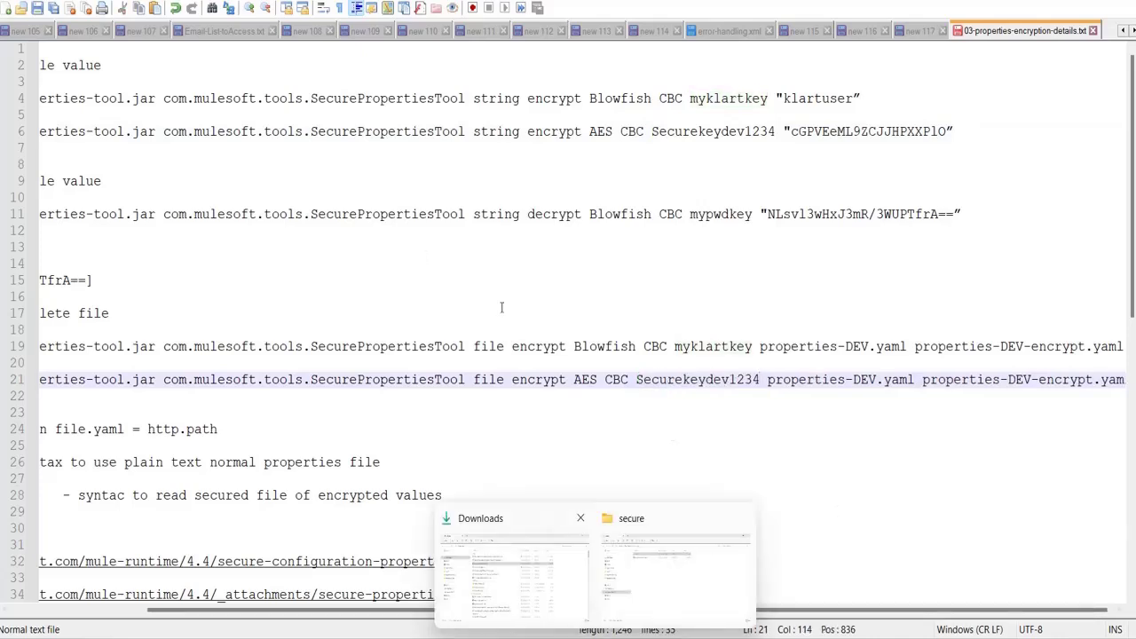
- Set line 21's input file to local and output file to local-encrypt
left_click(672, 515)
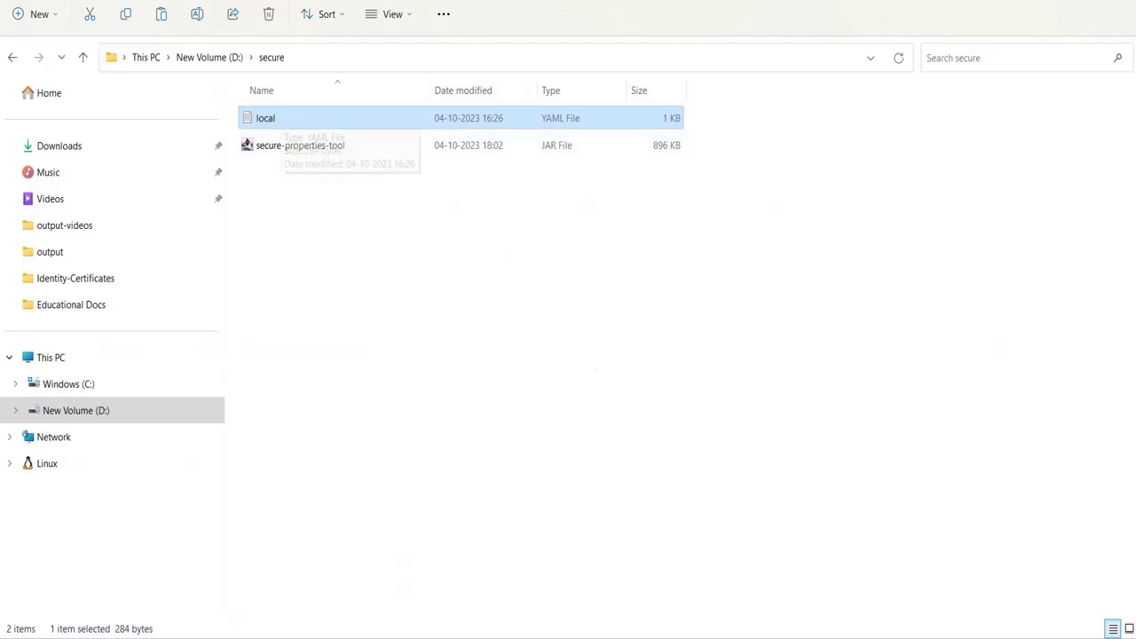
left_click(792, 637)
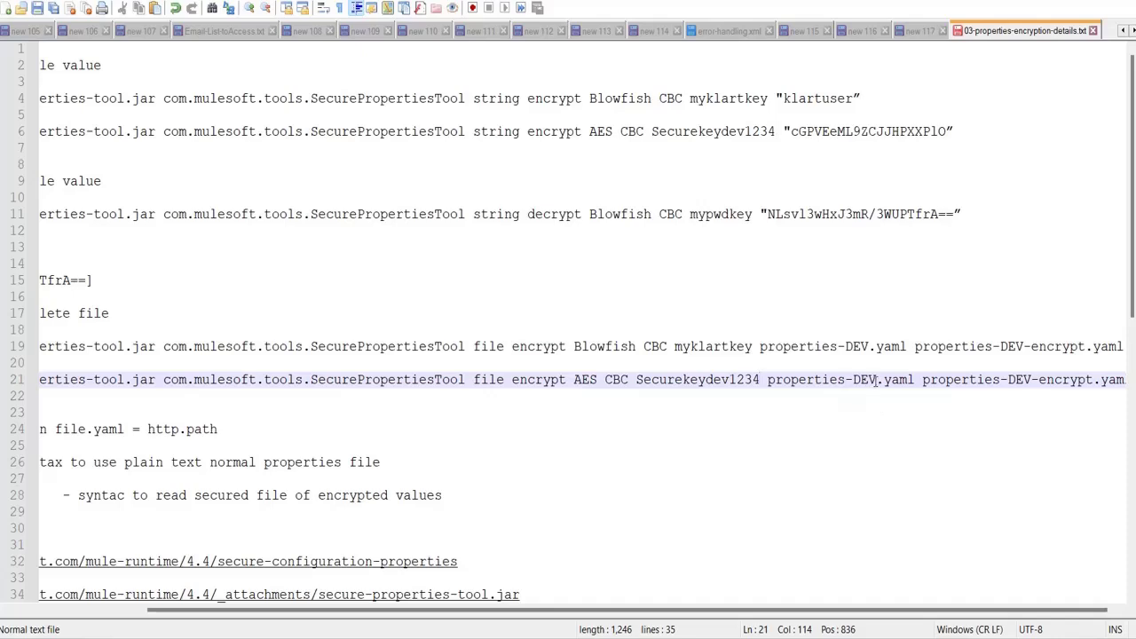
left_click_drag(877, 380, 768, 379)
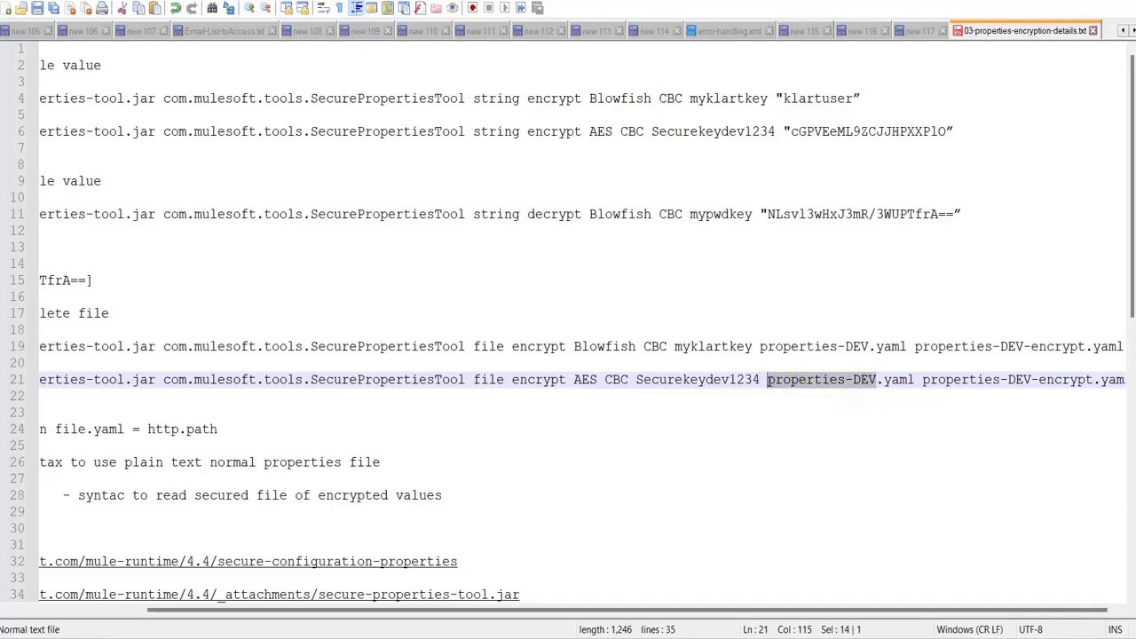
type("local")
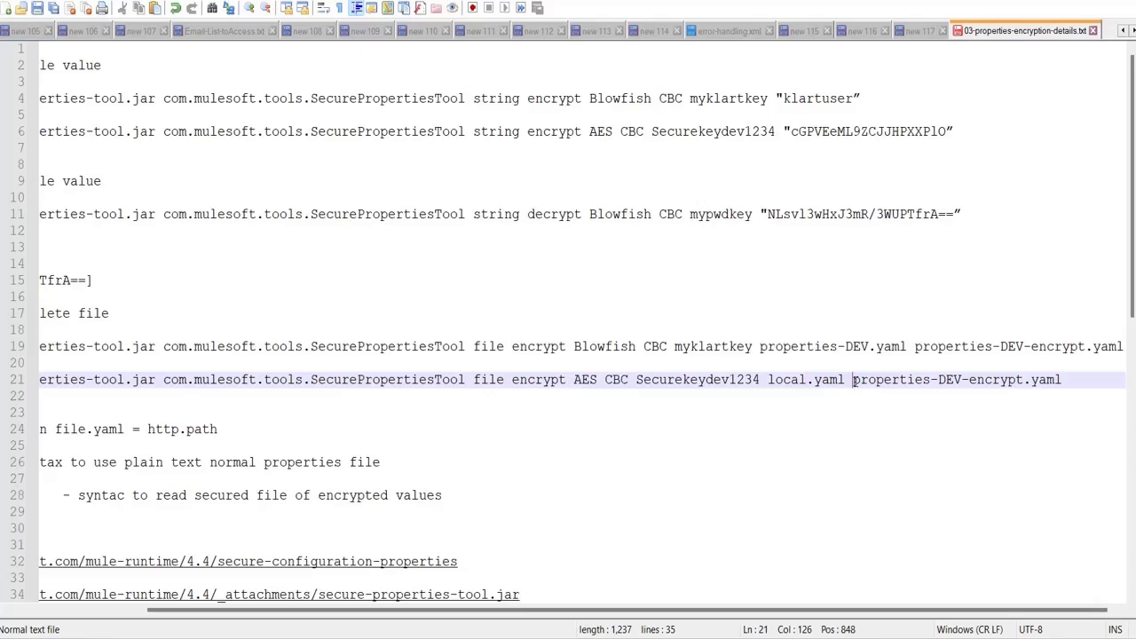
left_click_drag(854, 379, 1025, 380)
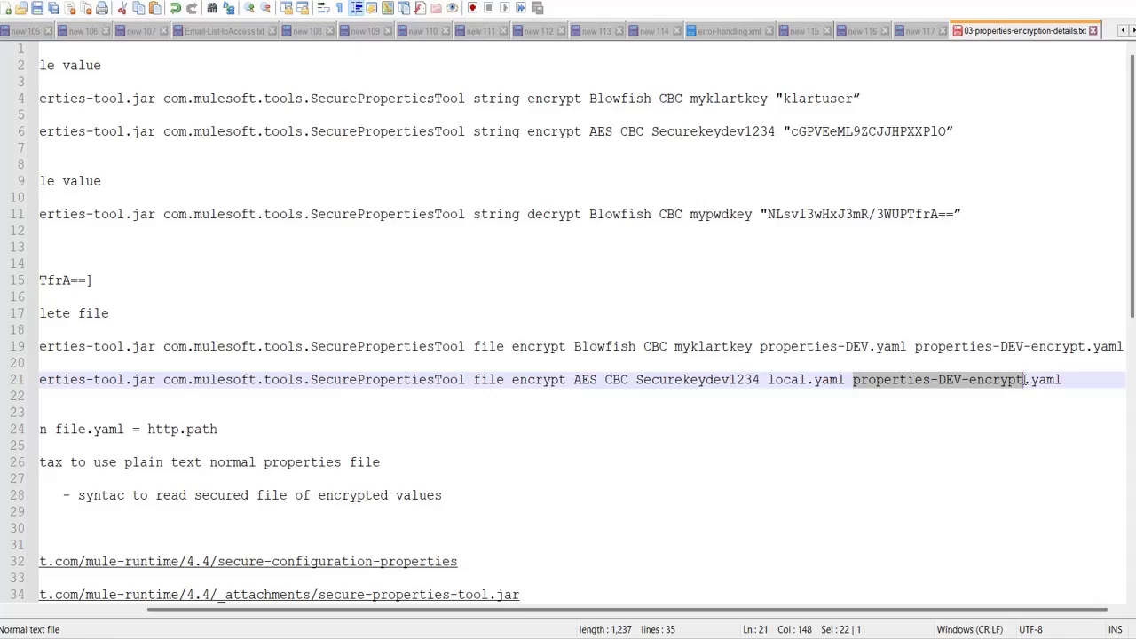
type("local-")
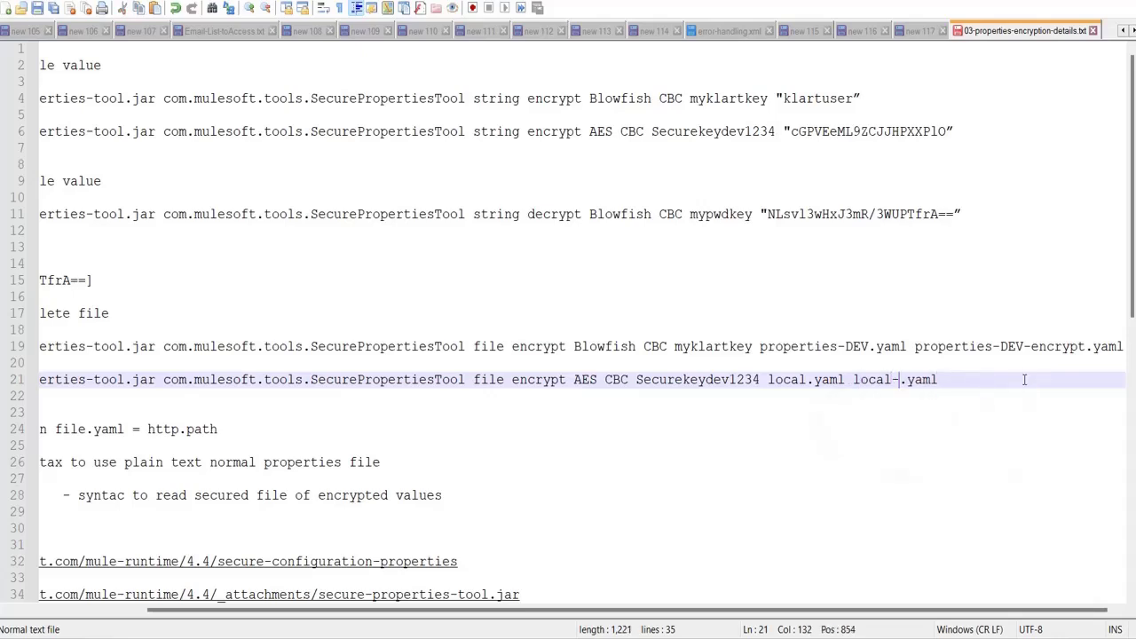
type("encrypt")
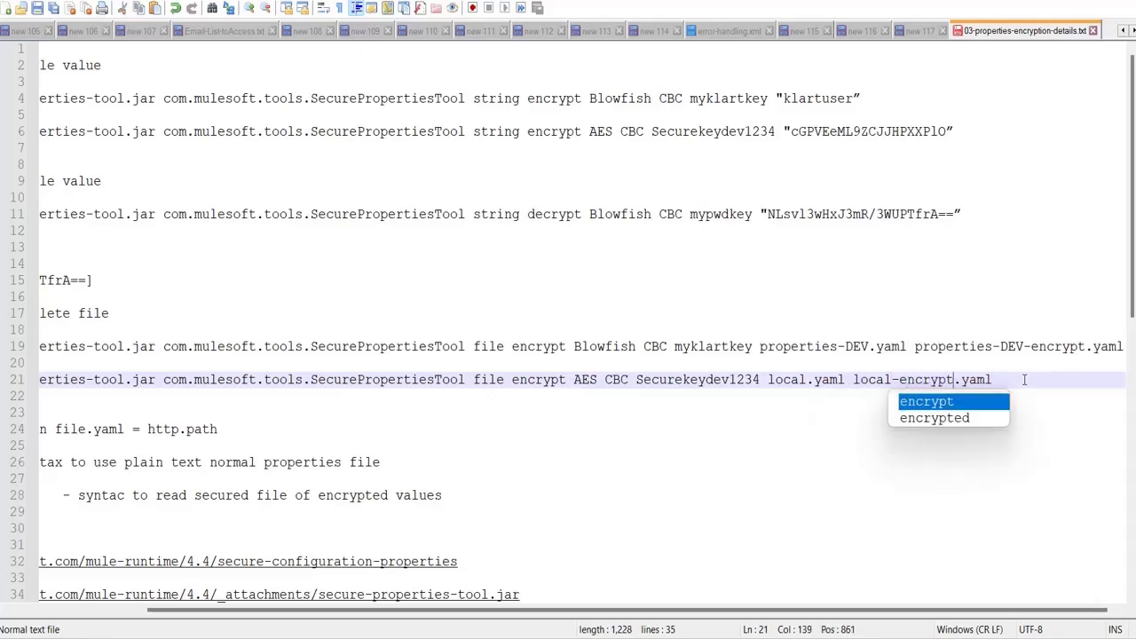
left_click(1024, 380)
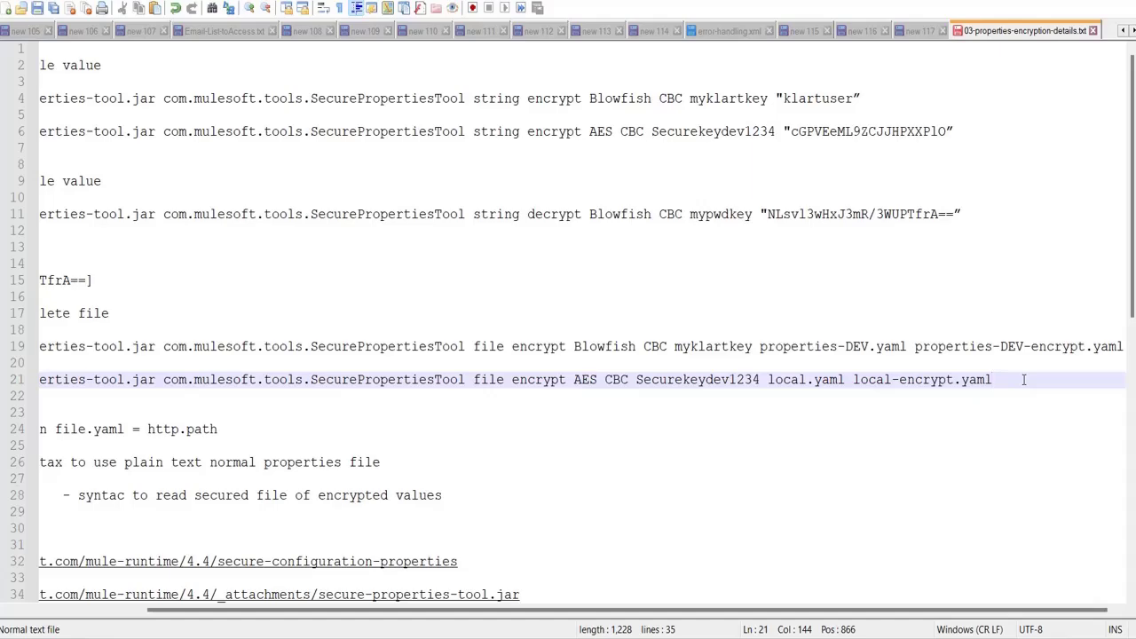
key("shift+Home")
key("ctrl+c")
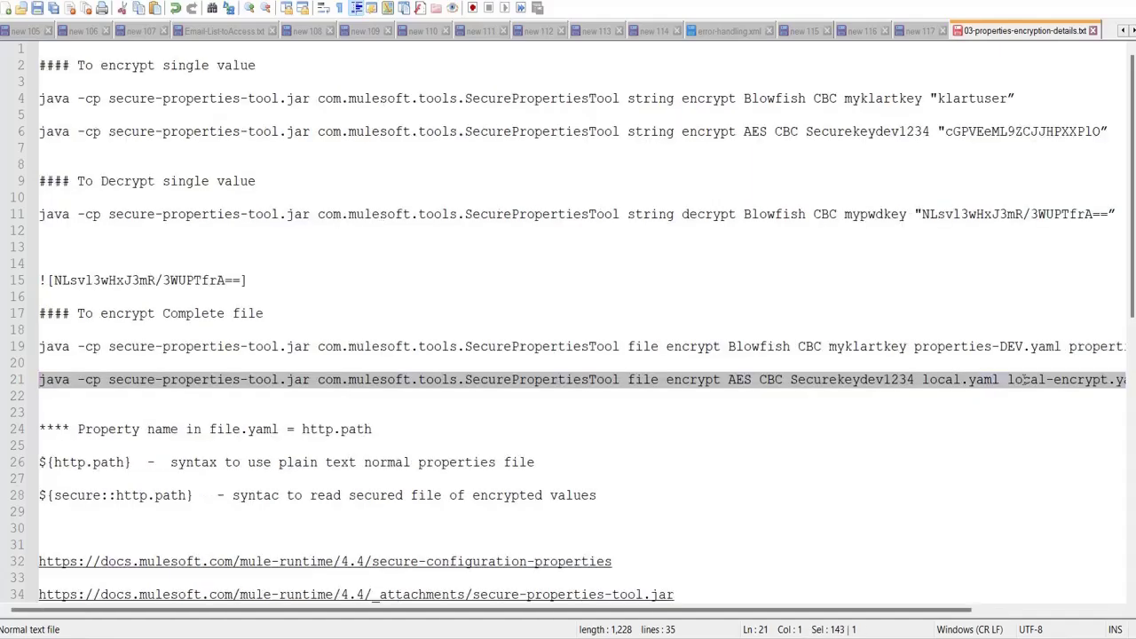
- Paste and run the local.yaml-to-local-encrypt.yaml AES CBC command in the D:\secure prompt
key("alt+Tab")
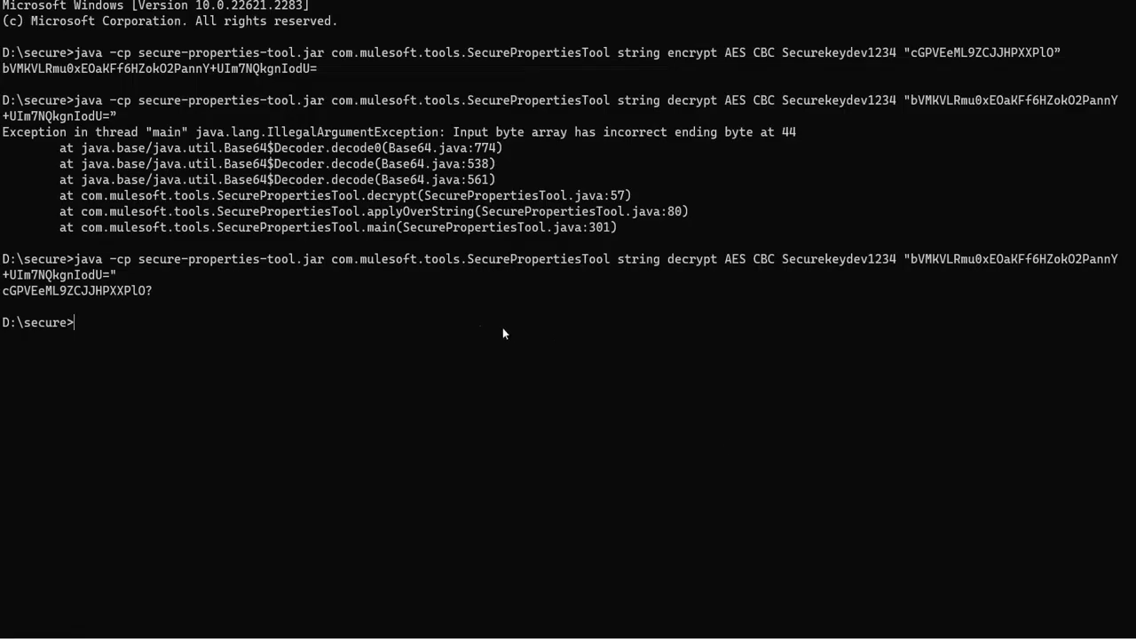
key("ctrl+v")
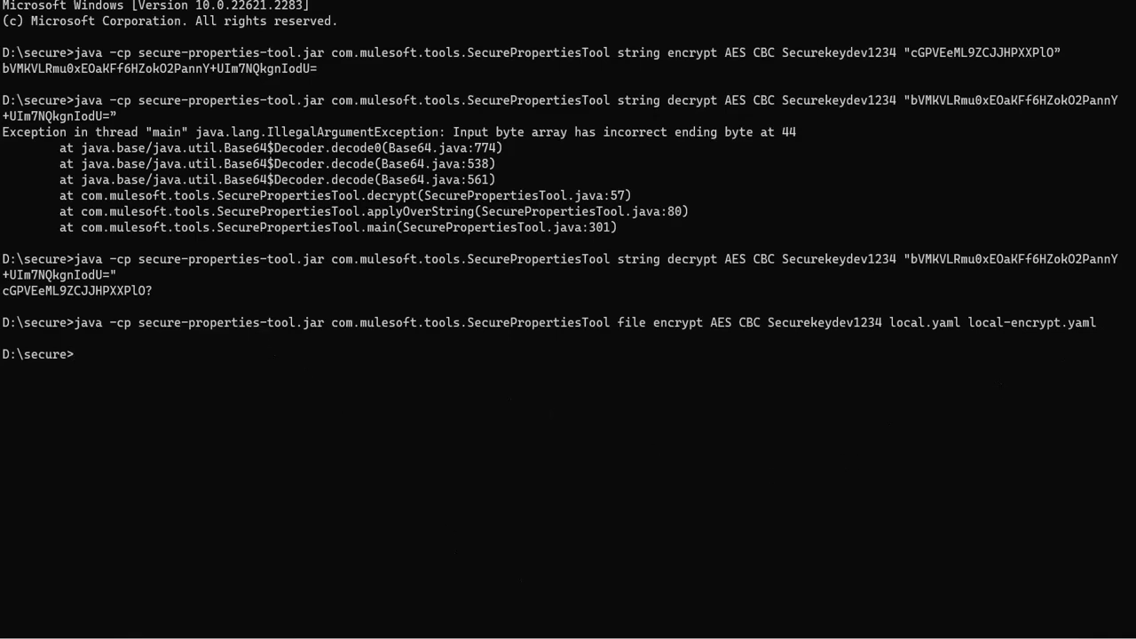
- Open local-encrypt.yaml in Notepad++, setting Notepad++ as the default app for yaml files
left_click(640, 535)
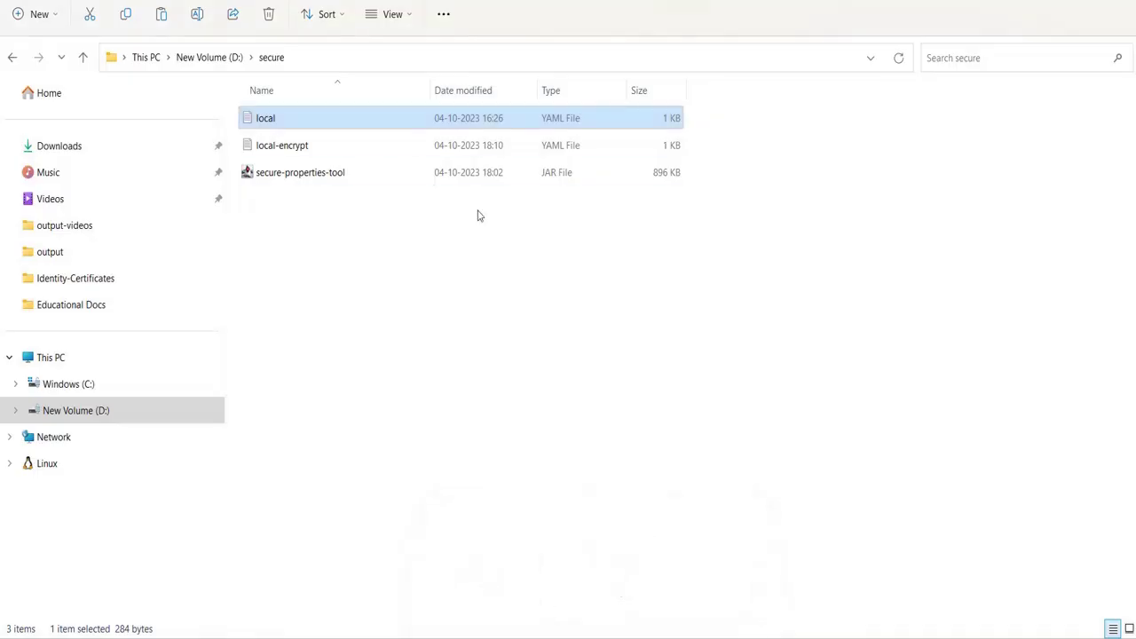
left_click(325, 151)
right_click(325, 152)
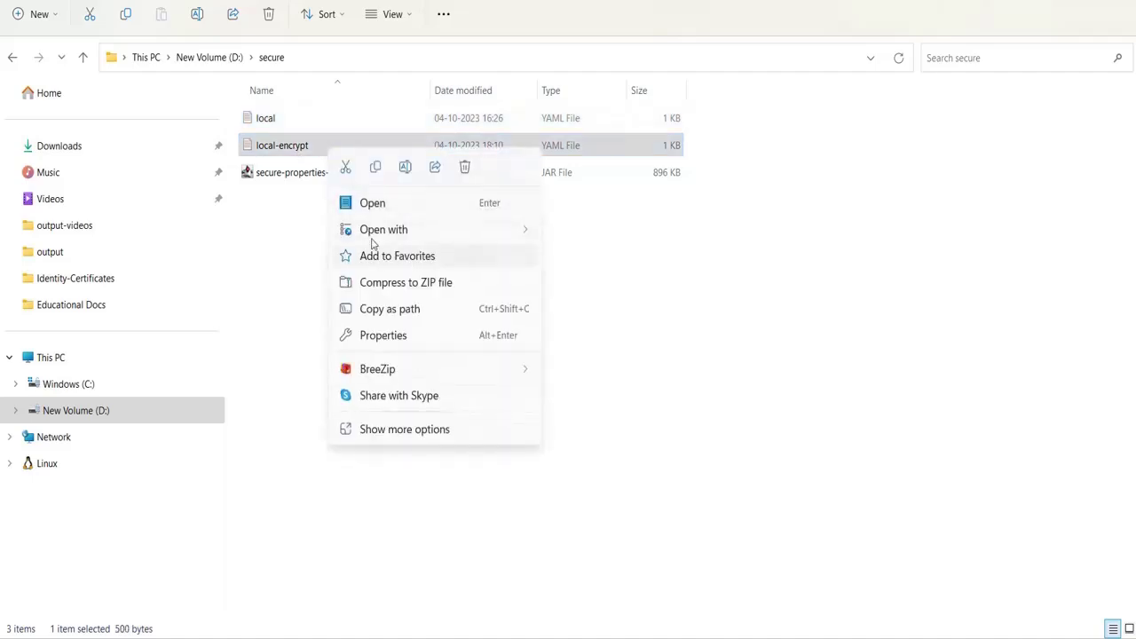
mouse_move(373, 229)
left_click(625, 287)
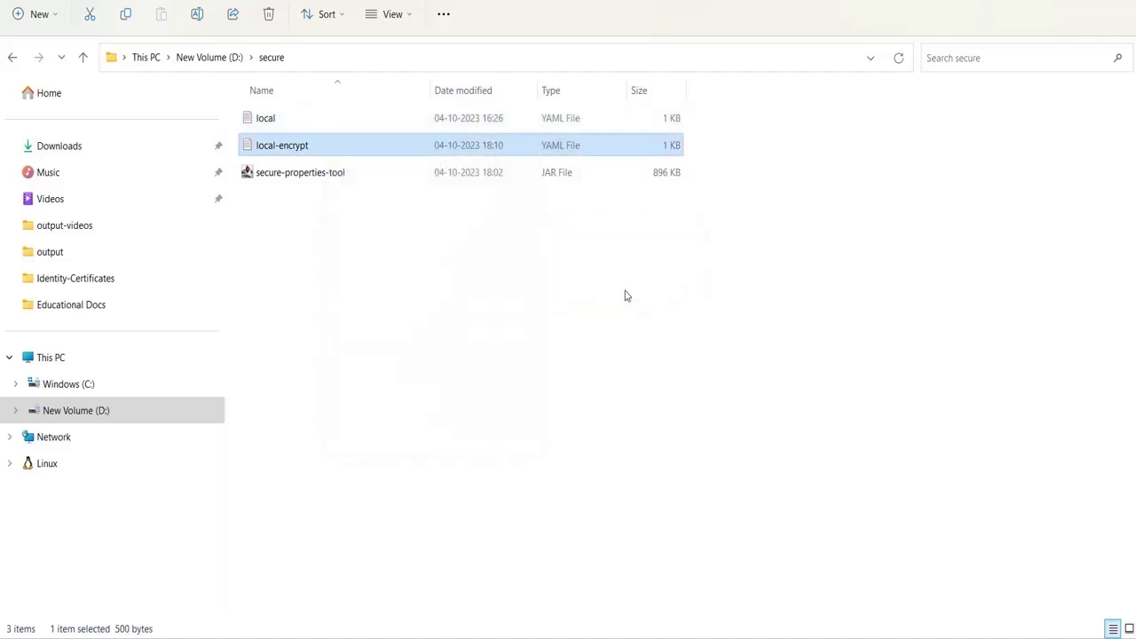
left_click(510, 311)
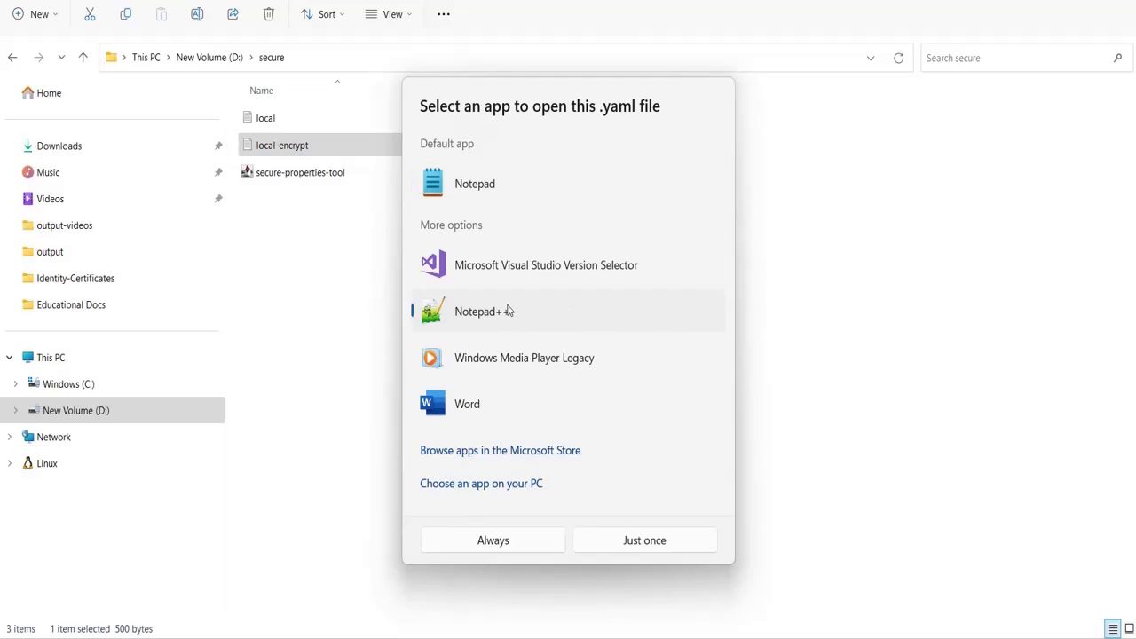
left_click(520, 540)
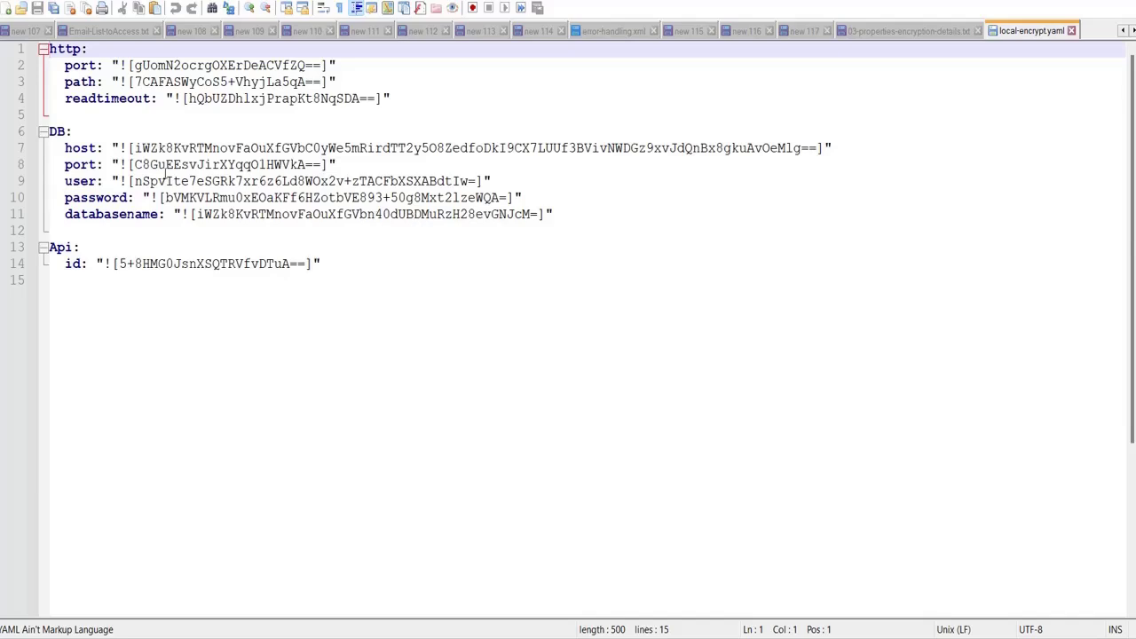
- Inspect the ![ prefixes and encrypted http and DB values in local-encrypt.yaml, then return to the browser
left_click_drag(134, 148, 121, 148)
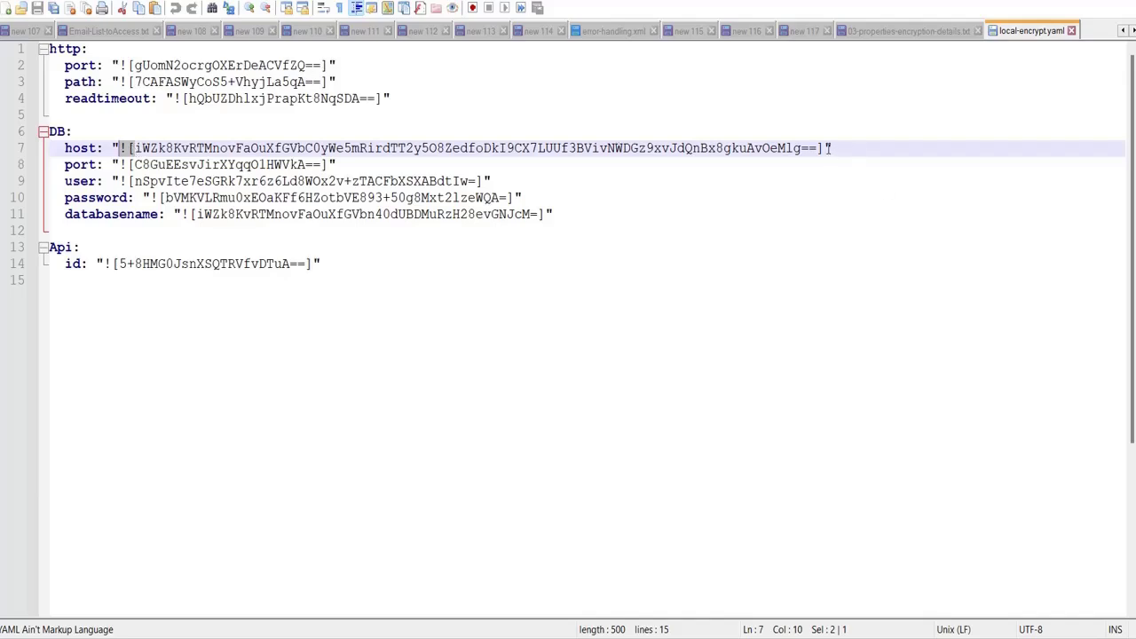
left_click_drag(426, 246, 84, 49)
mouse_move(792, 638)
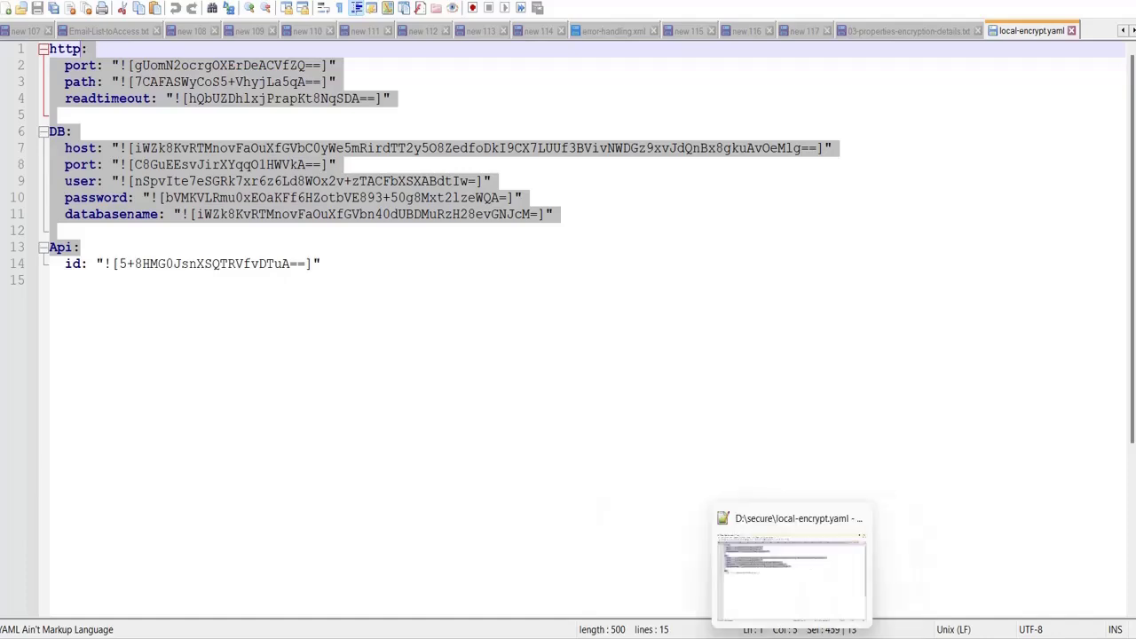
left_click(464, 378)
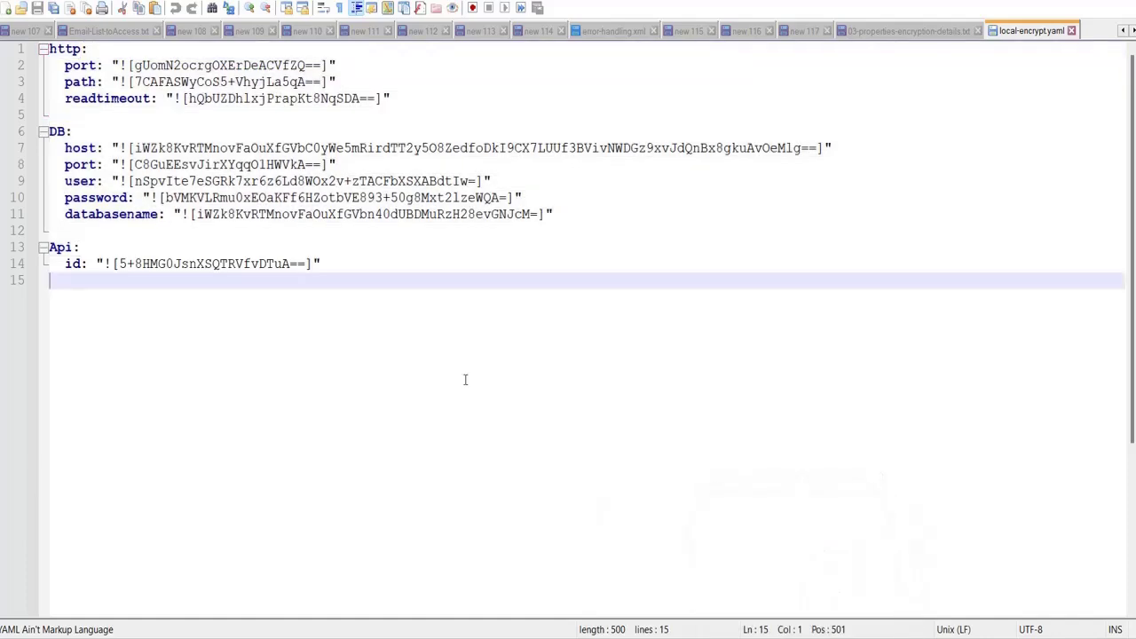
left_click_drag(131, 148, 118, 148)
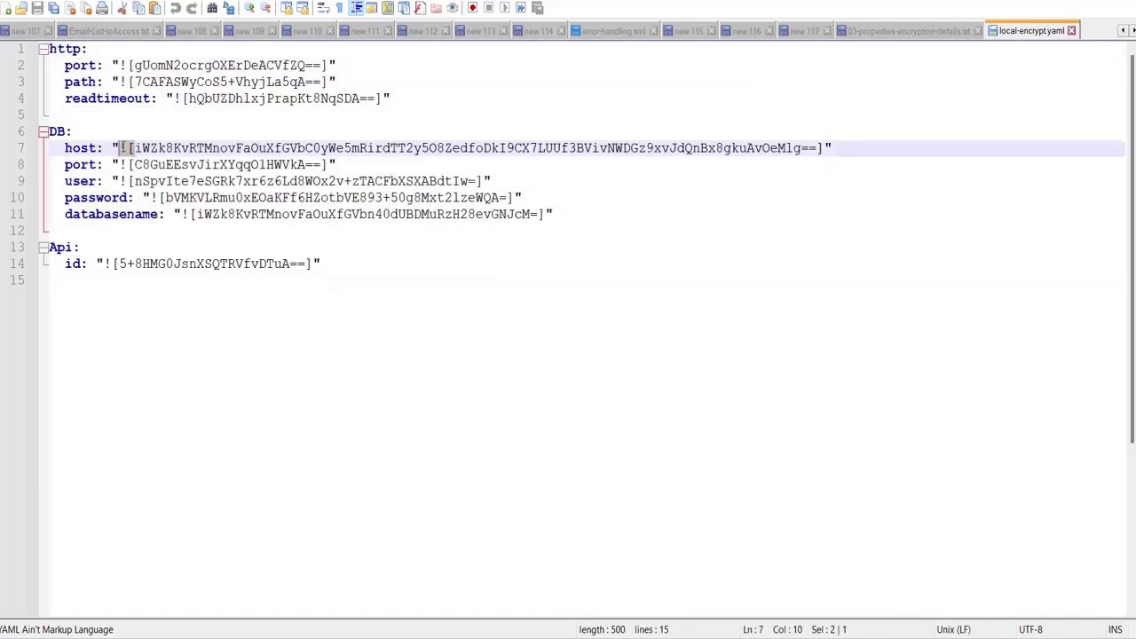
left_click(823, 148)
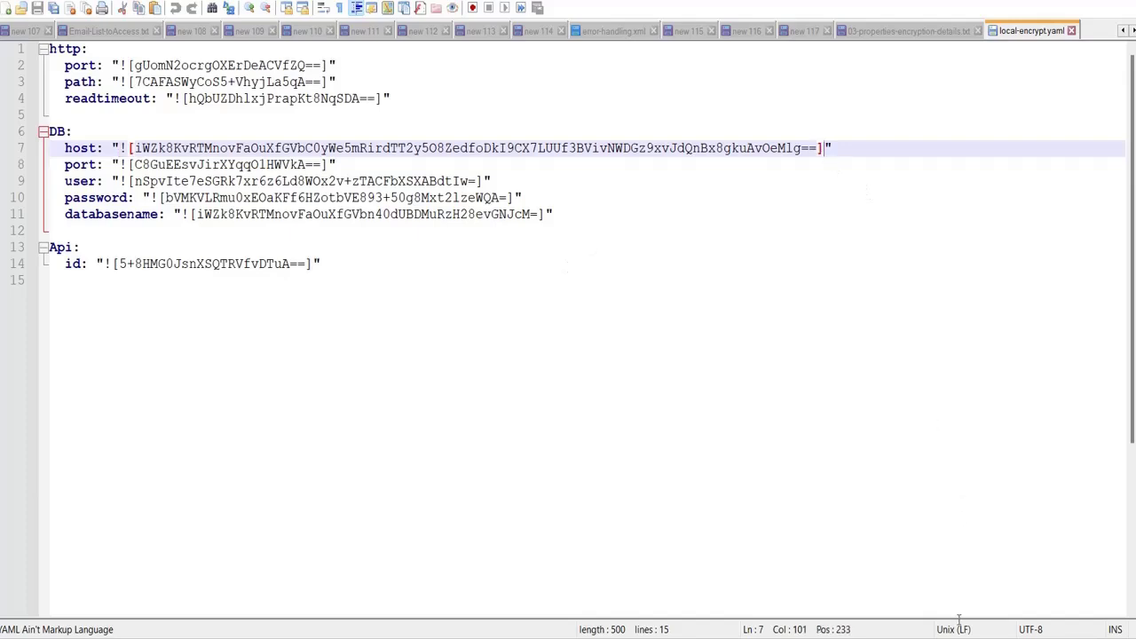
mouse_move(727, 638)
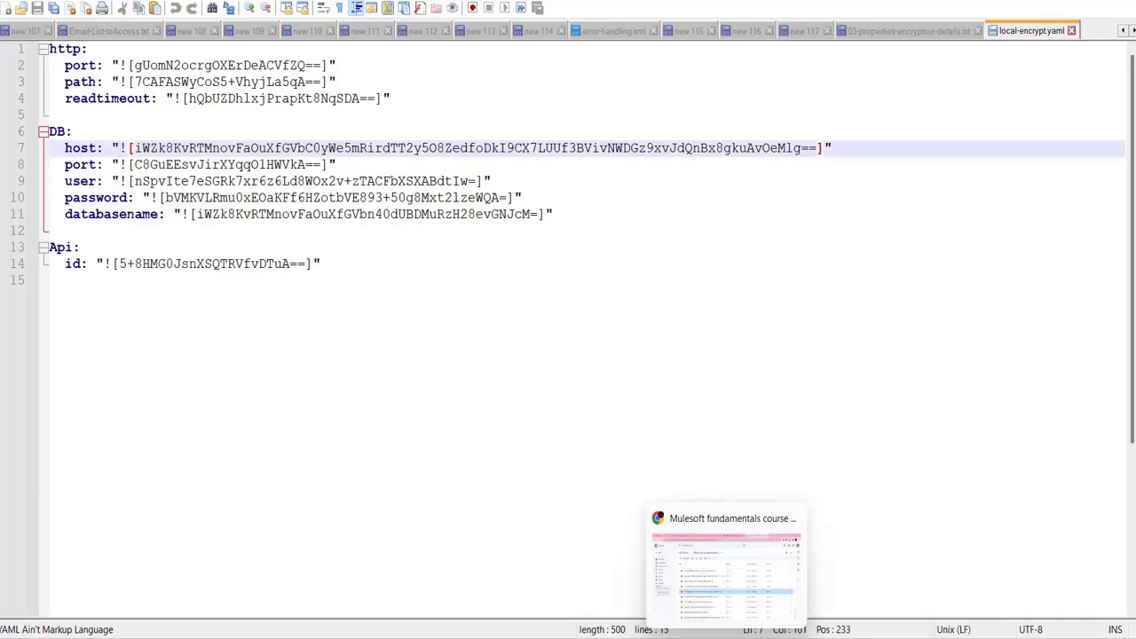
left_click(727, 568)
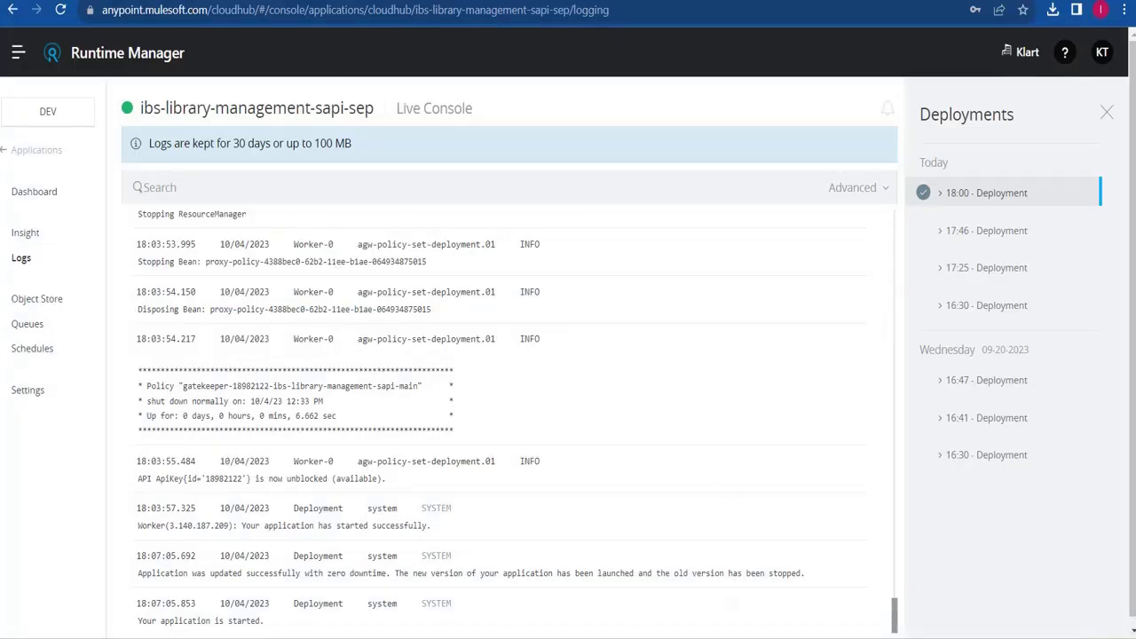
- Bring Postman with the sapi-sep DEV GET request to the front
left_click(812, 493)
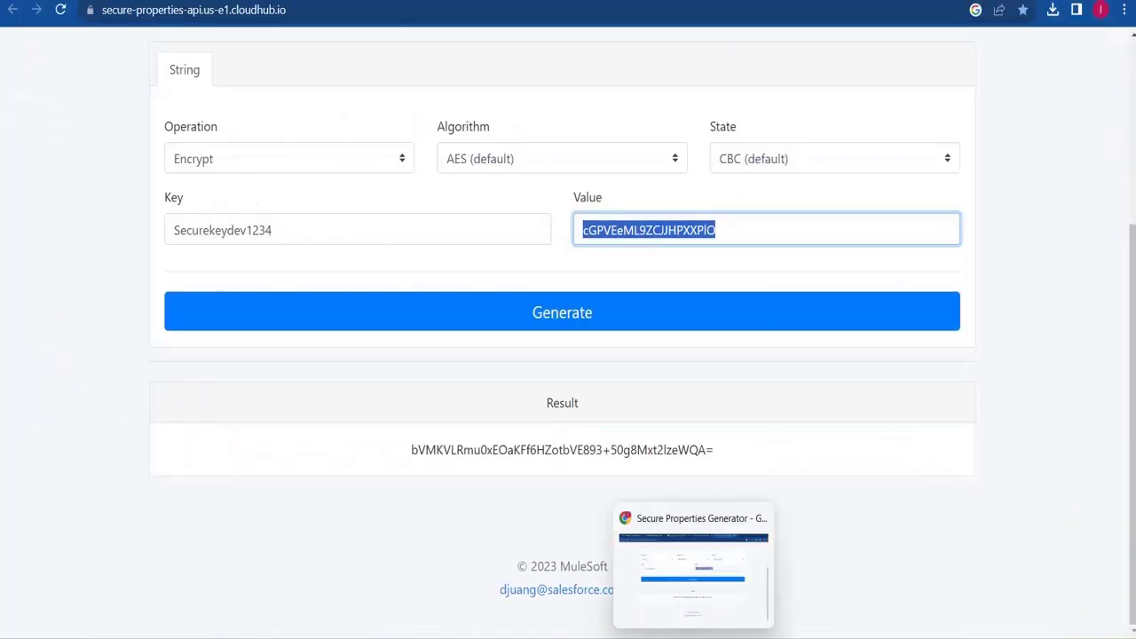
left_click(825, 638)
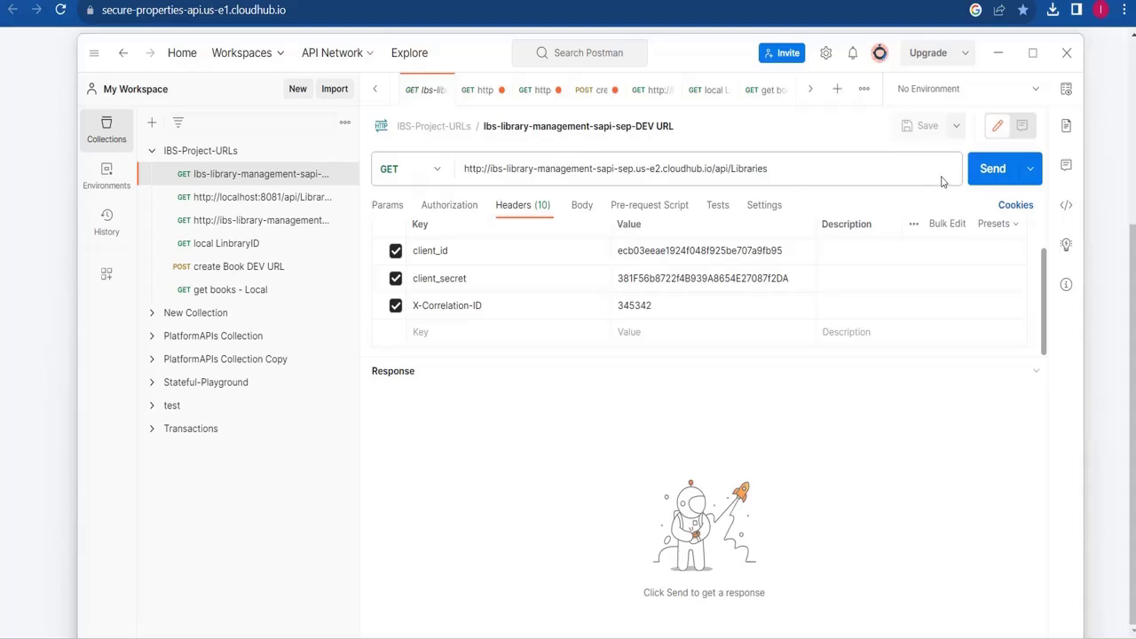
- Send the GET to the sapi-sep DEV Libraries URL and review the 200 OK library JSON
left_click(981, 172)
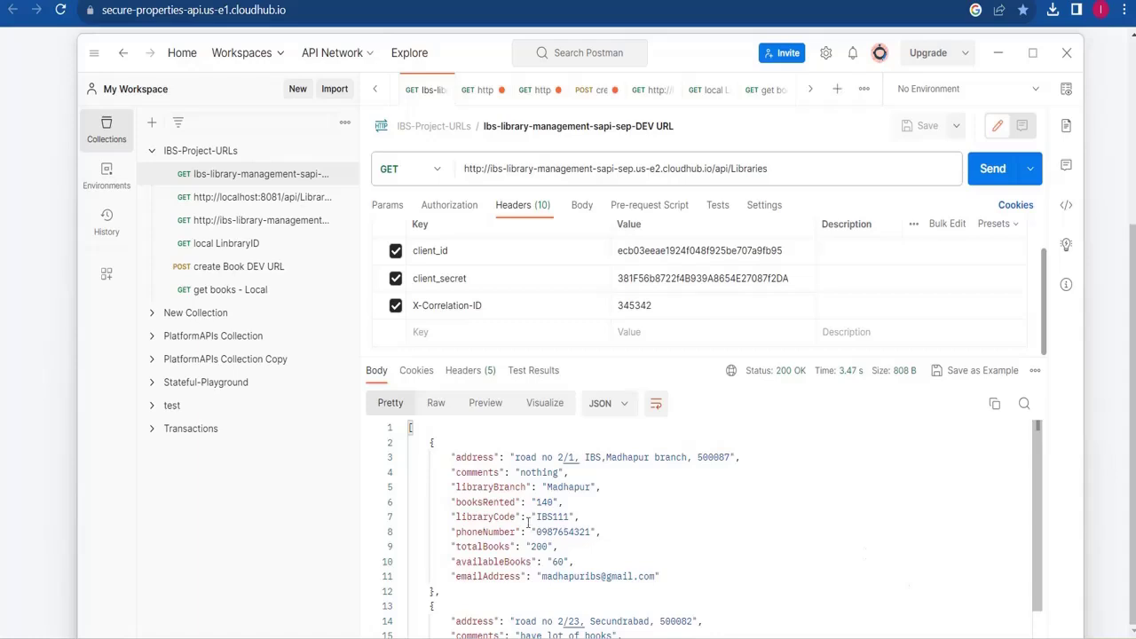
left_click(1028, 457)
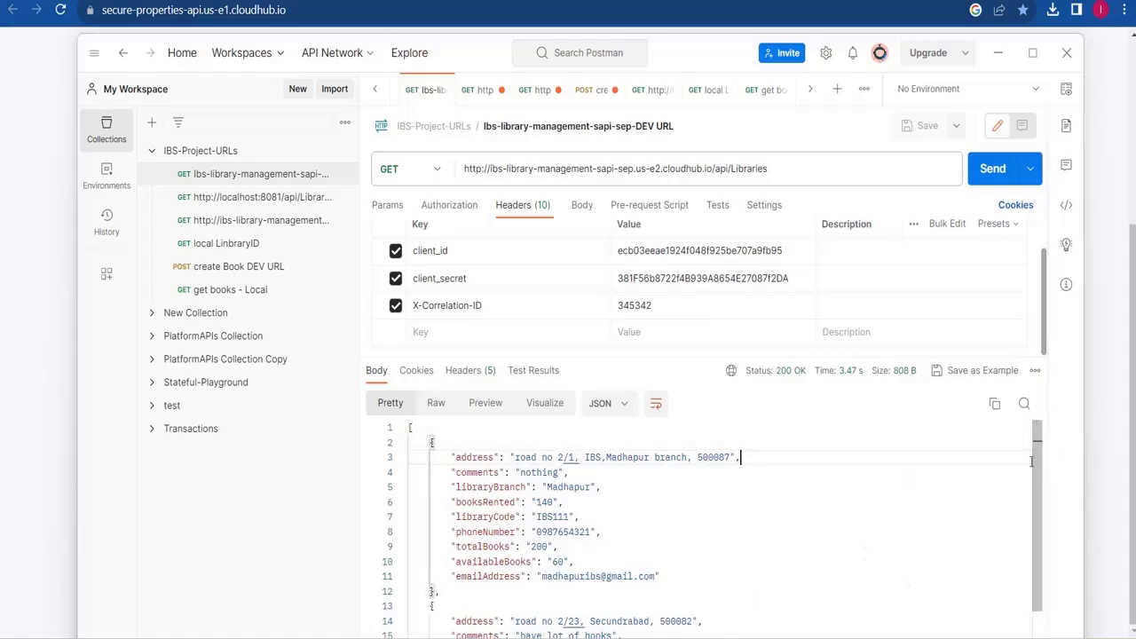
scroll(1043, 484, "down", 2)
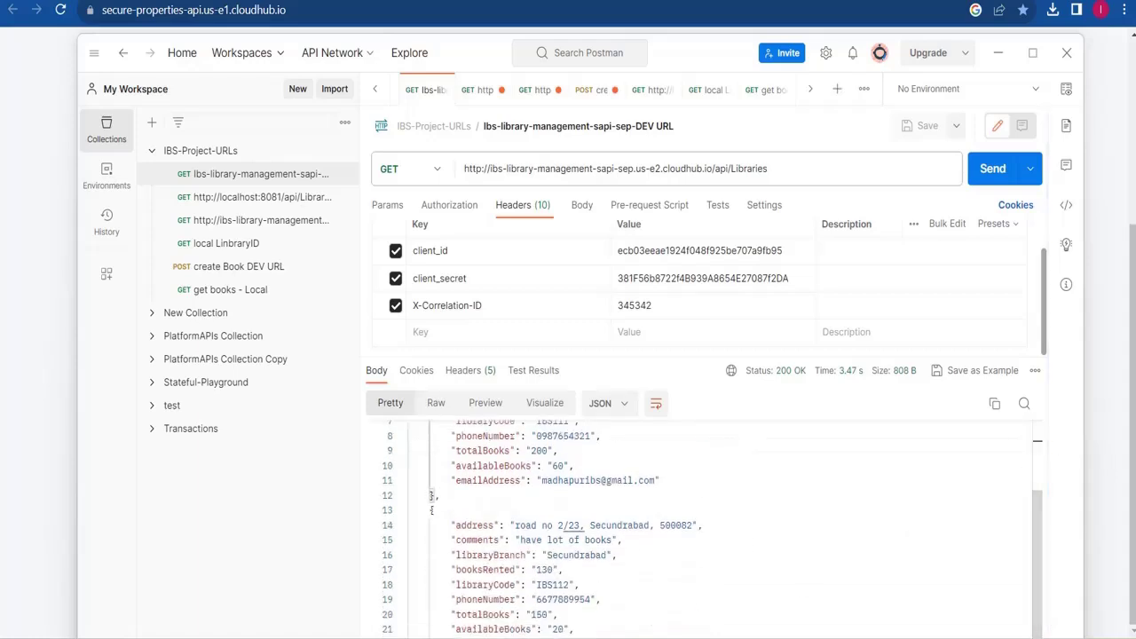
left_click(693, 568)
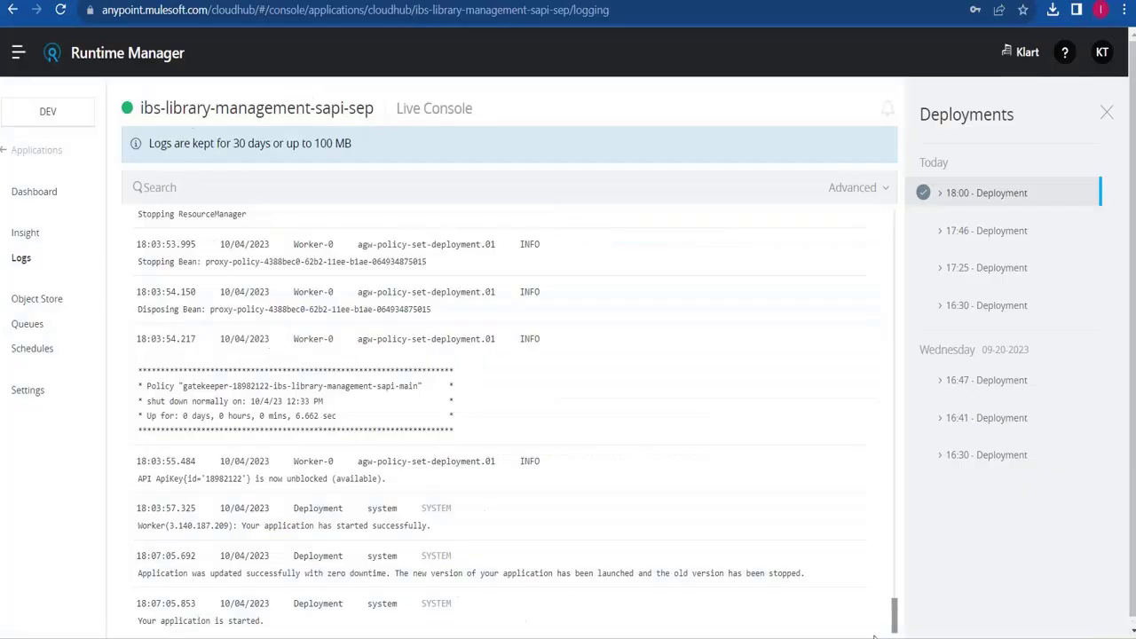
- Verify secure.key appears under the app's Settings Properties tab, then bring Studio's local.yaml back up
left_click_drag(897, 615, 885, 482)
scroll(844, 518, "up", 2)
scroll(844, 517, "down", 15)
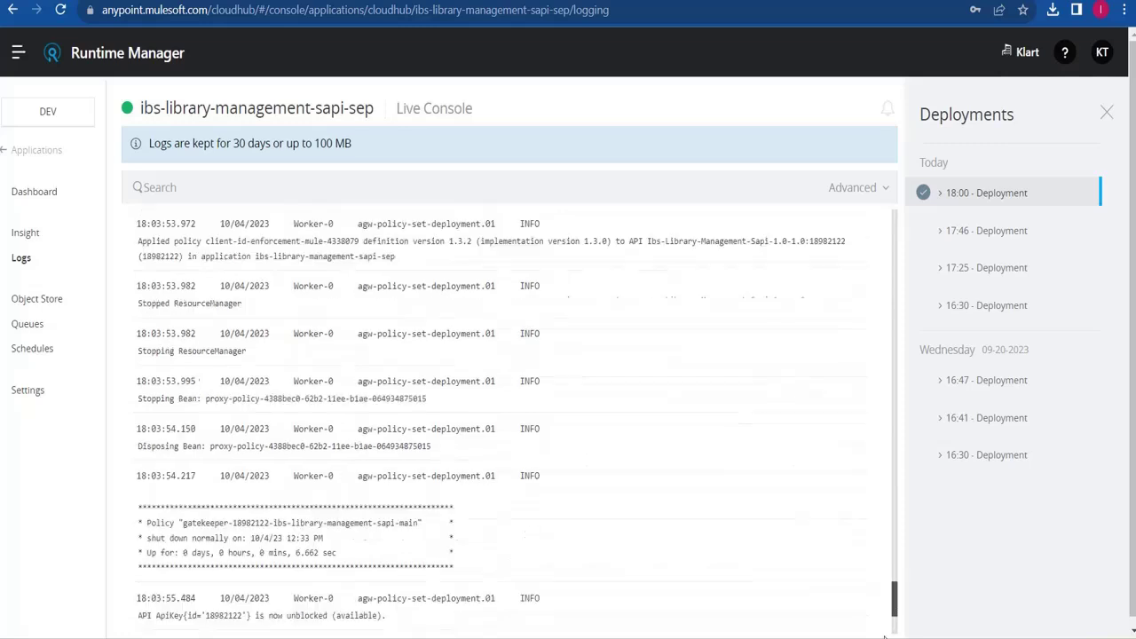
left_click(24, 391)
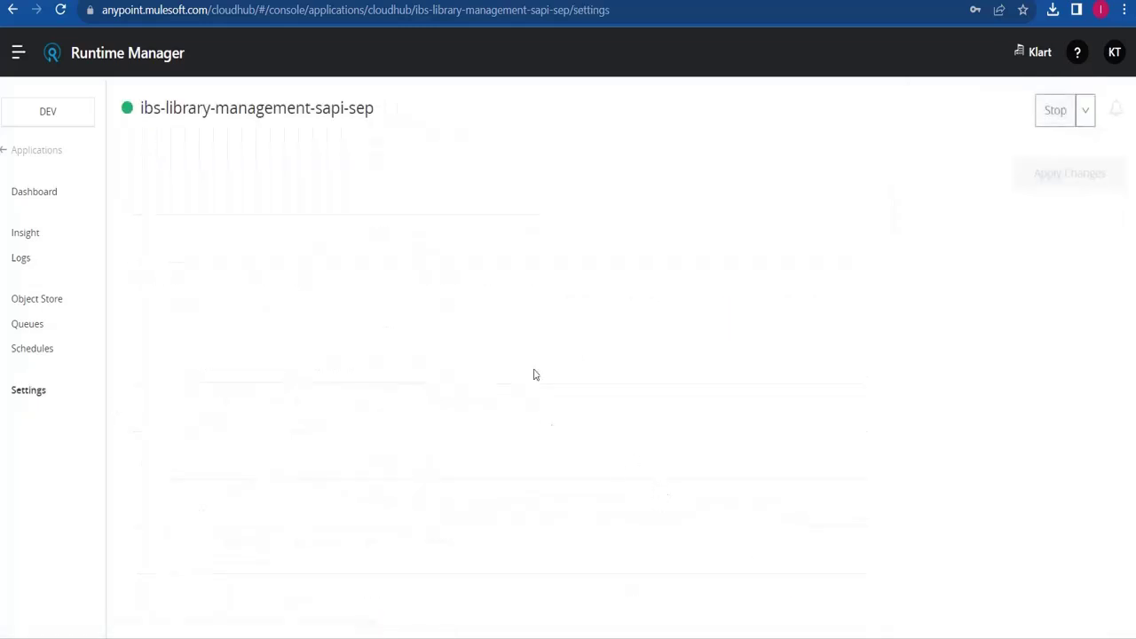
left_click(422, 293)
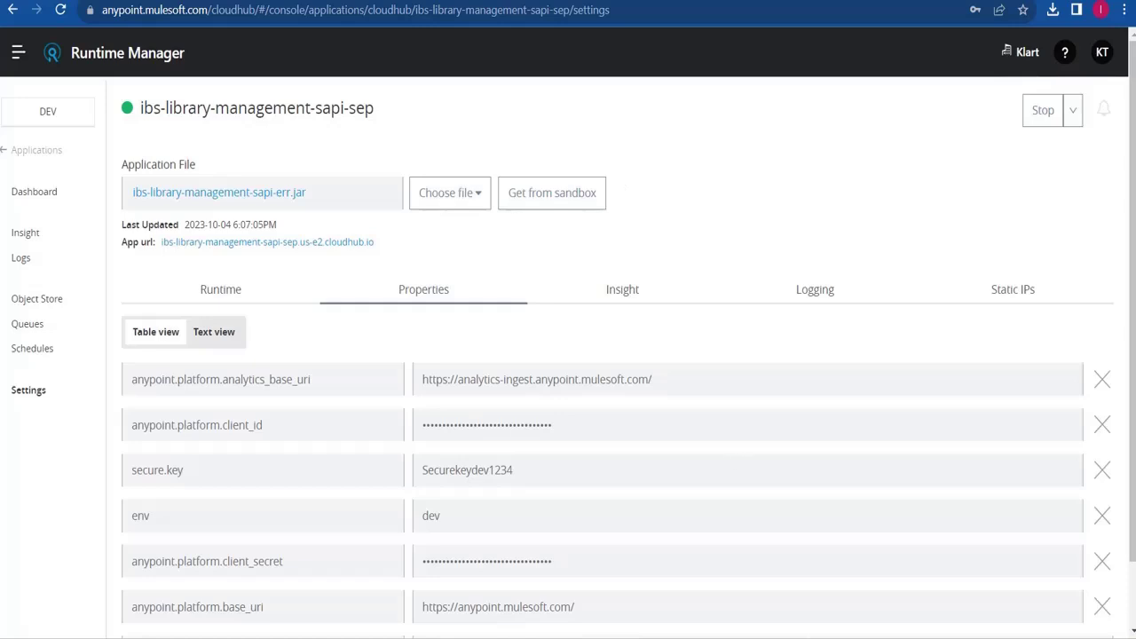
left_click(798, 609)
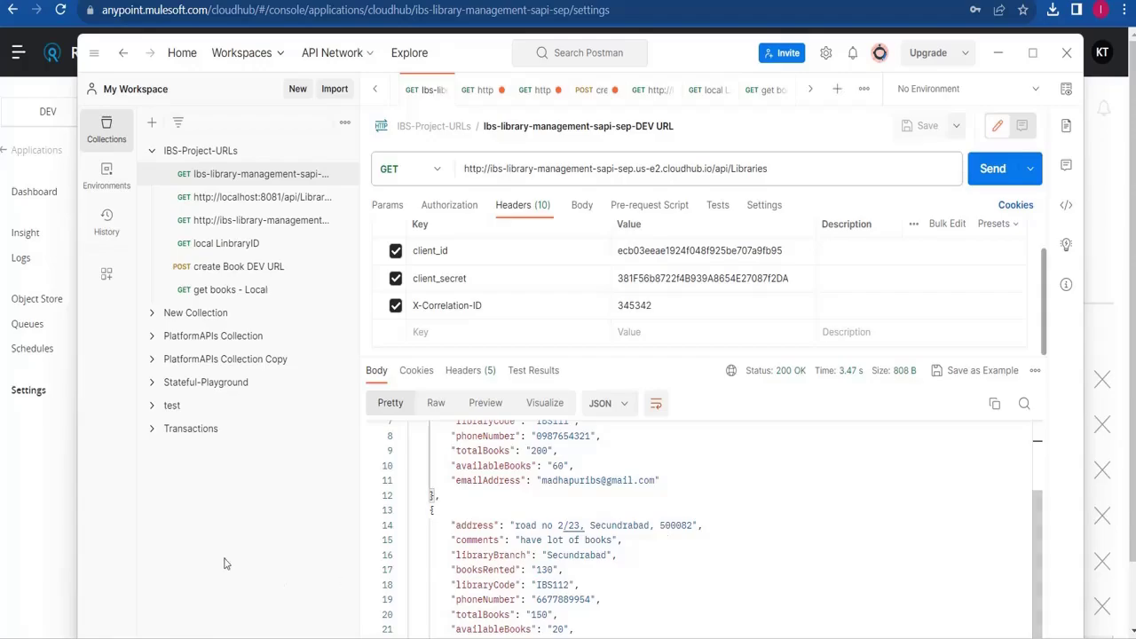
left_click(652, 638)
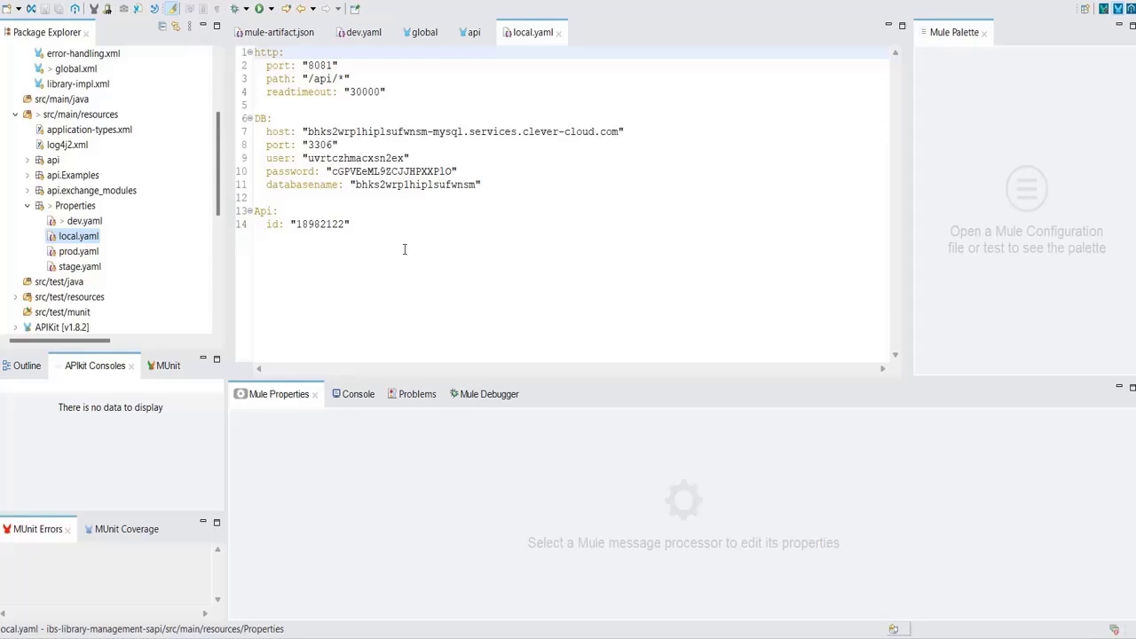
- Switch from local.yaml to the global.xml configuration elements and select Database Config
left_click(419, 35)
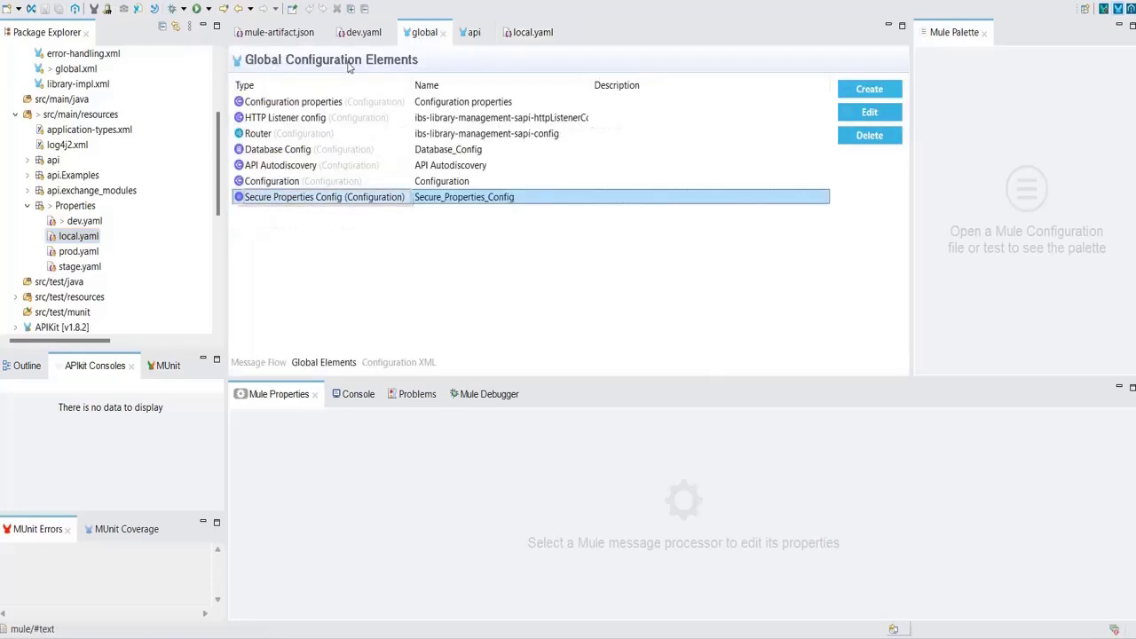
left_click(468, 34)
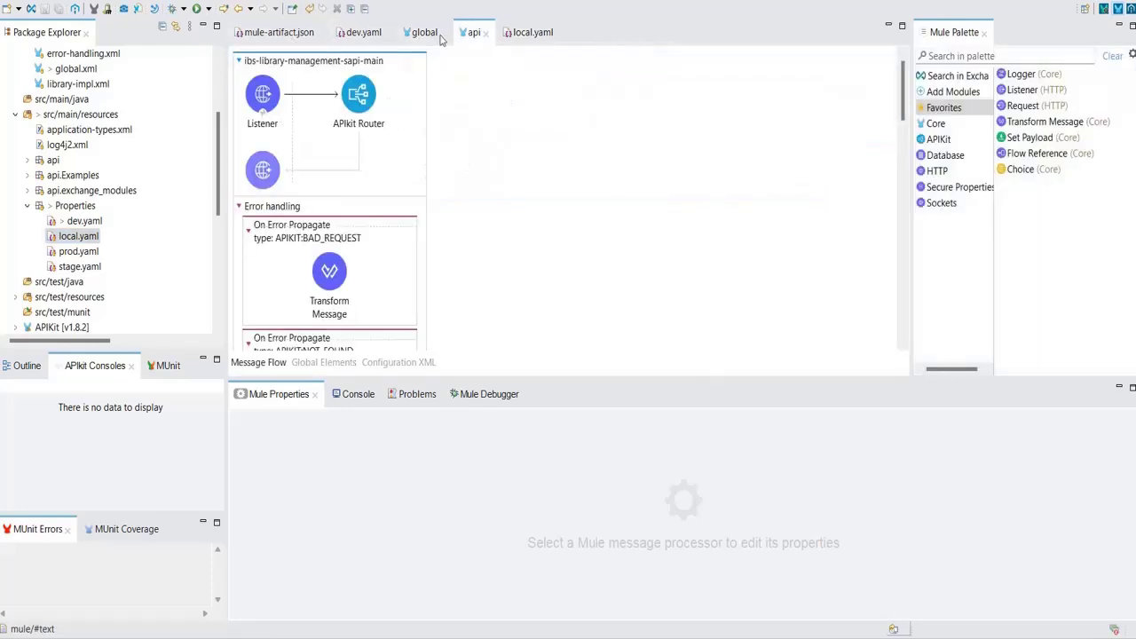
left_click(424, 33)
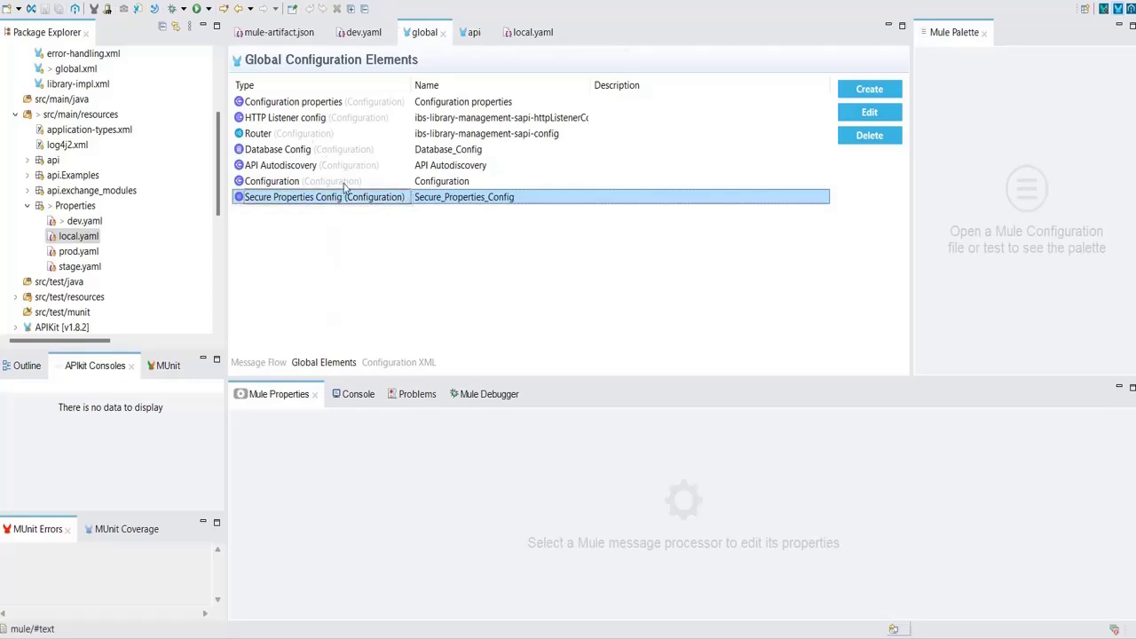
left_click(314, 153)
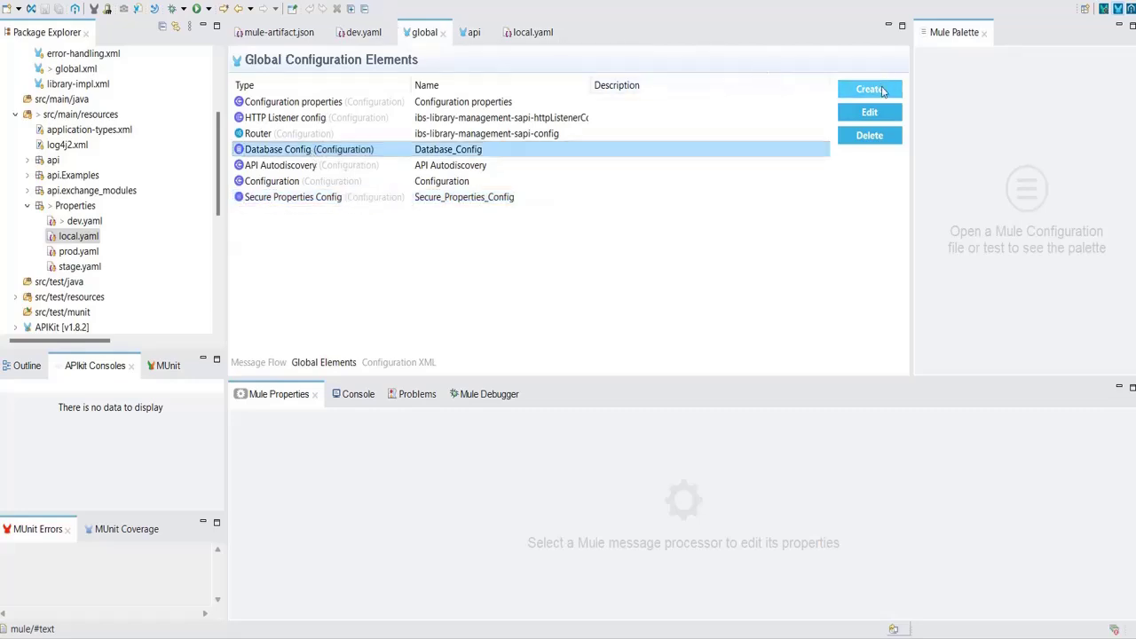
left_click(870, 112)
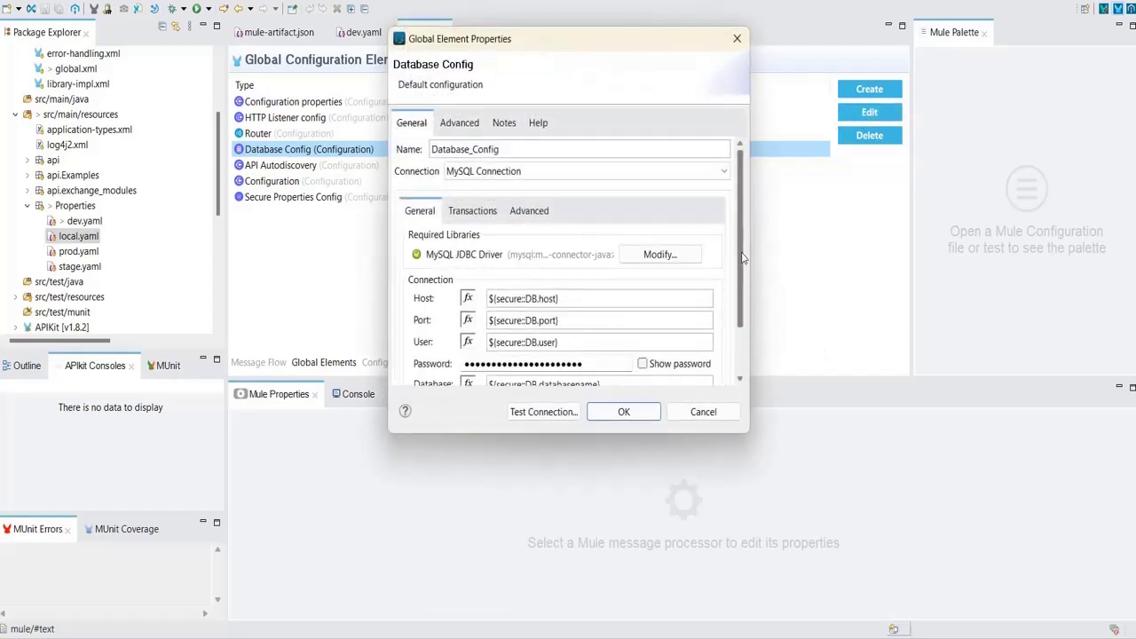
left_click_drag(741, 259, 747, 419)
left_click(701, 413)
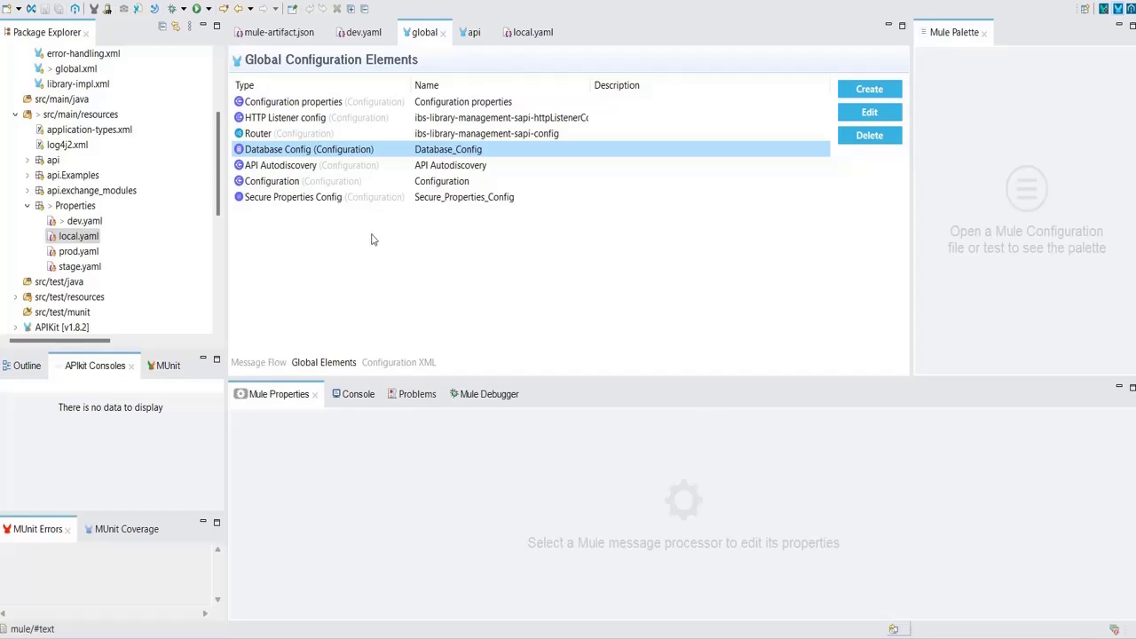
left_click_drag(221, 199, 205, 123)
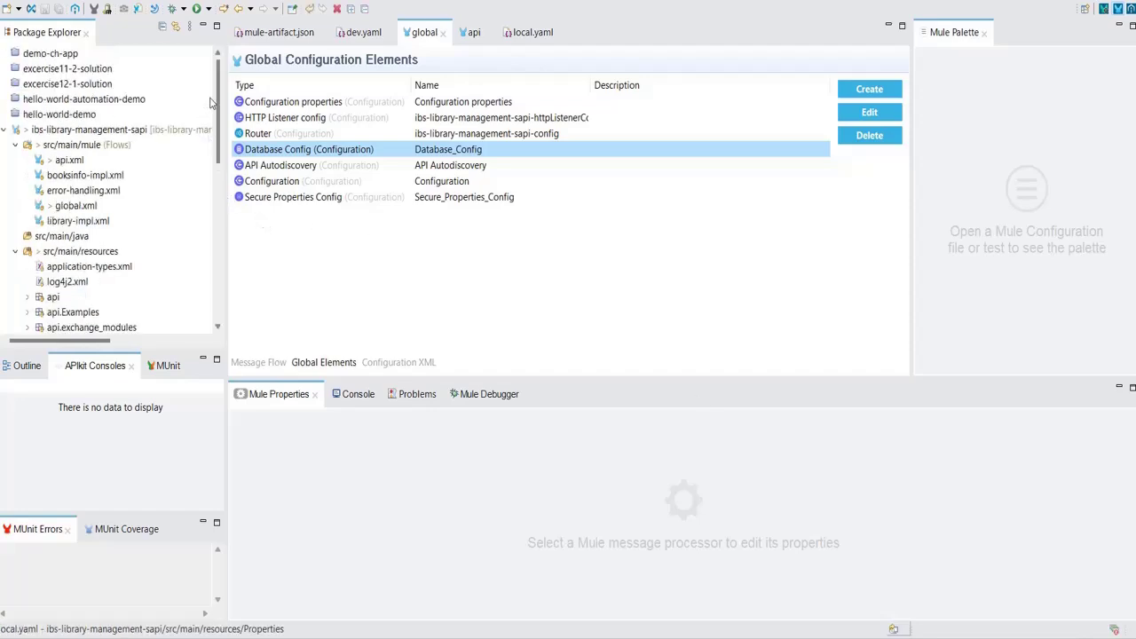
- Show the ibs-library-management-sapi project's properties via Show In > Properties
right_click(127, 132)
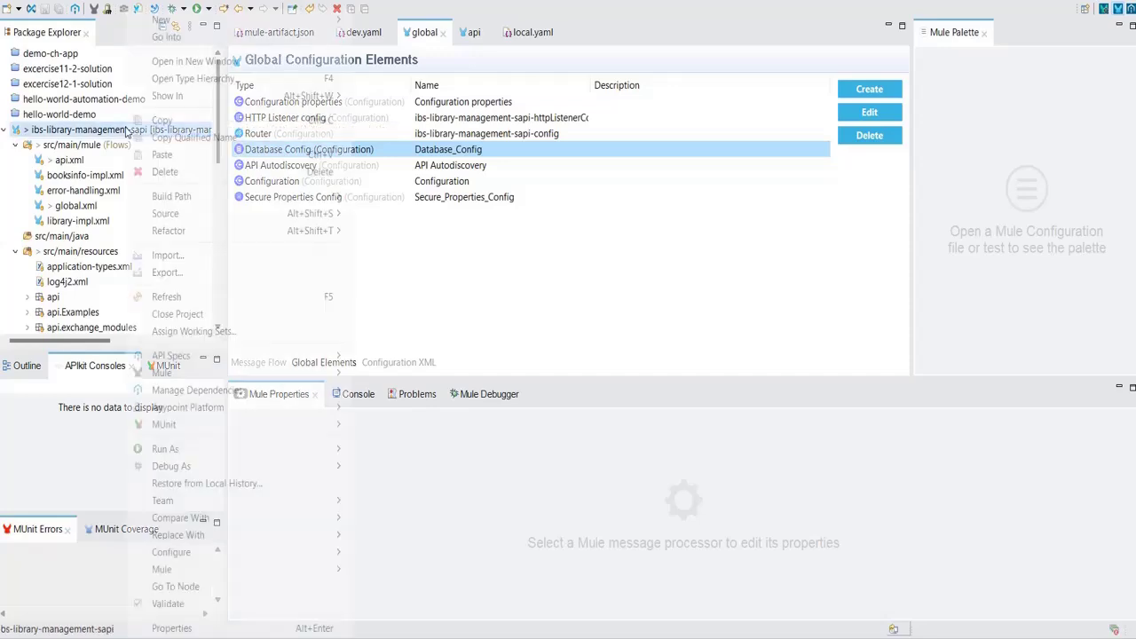
mouse_move(197, 104)
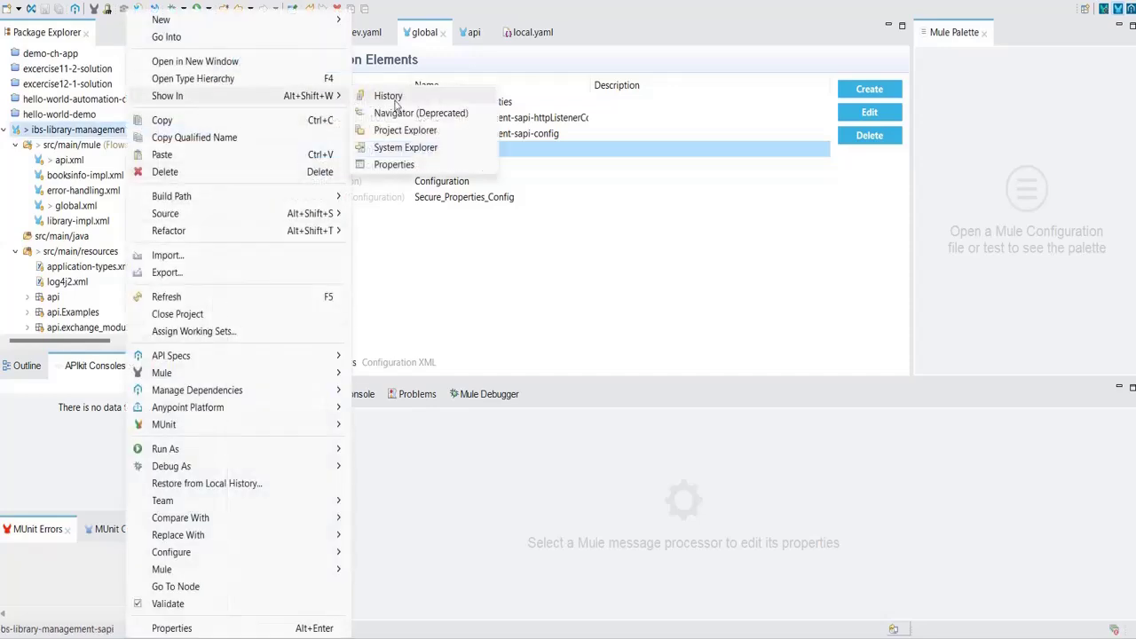
left_click(417, 163)
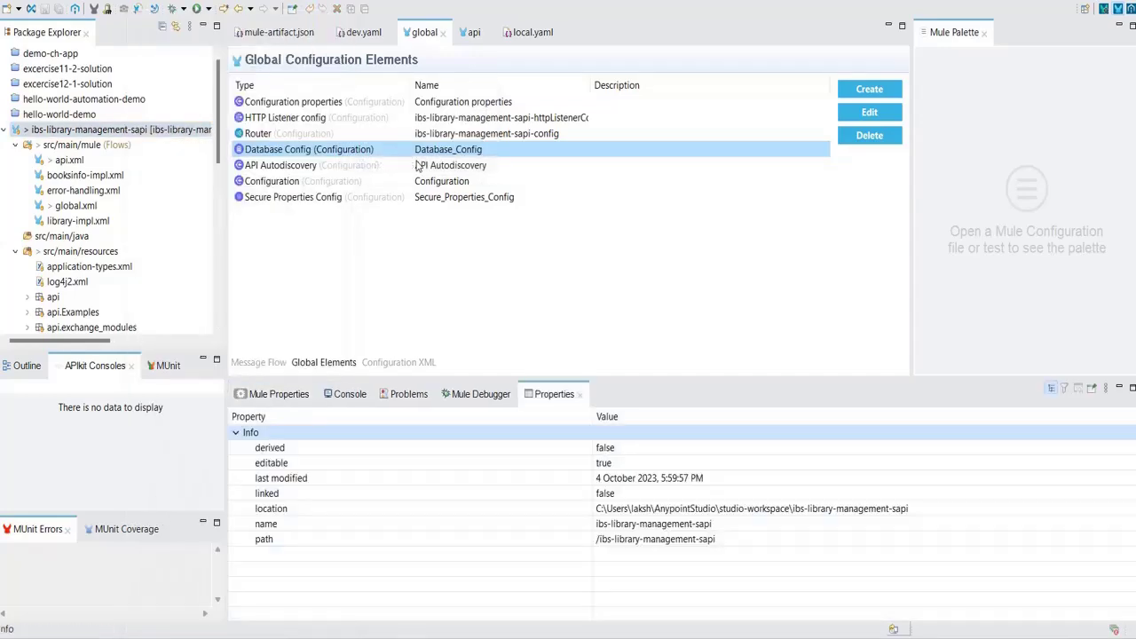
- Open the ibs-library-management-sapi project folder in the system file explorer
right_click(161, 138)
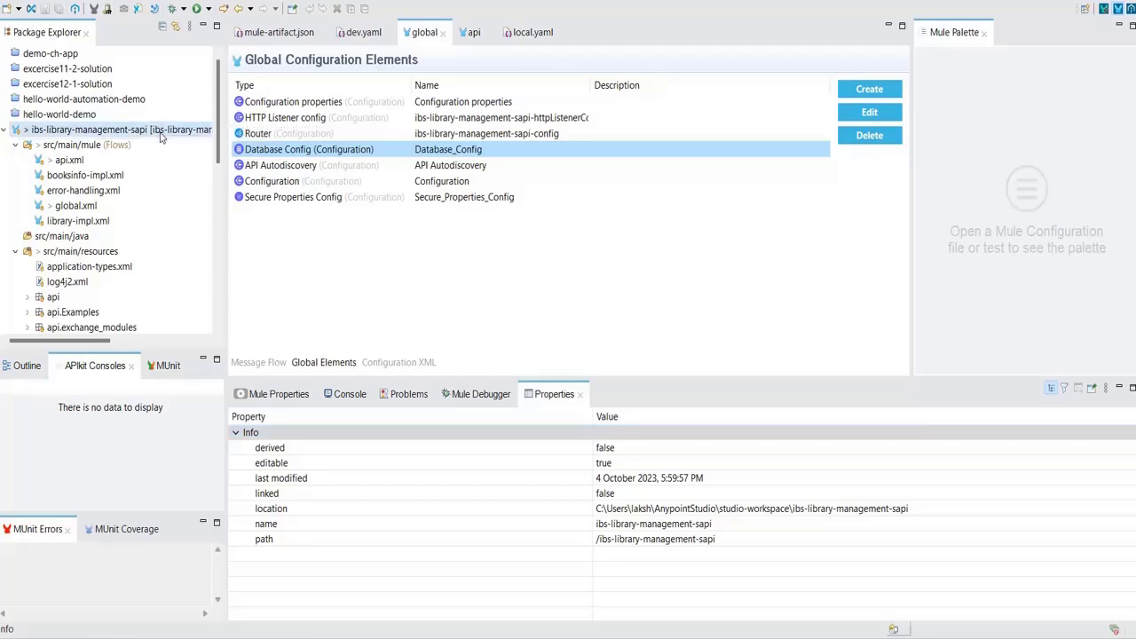
mouse_move(205, 98)
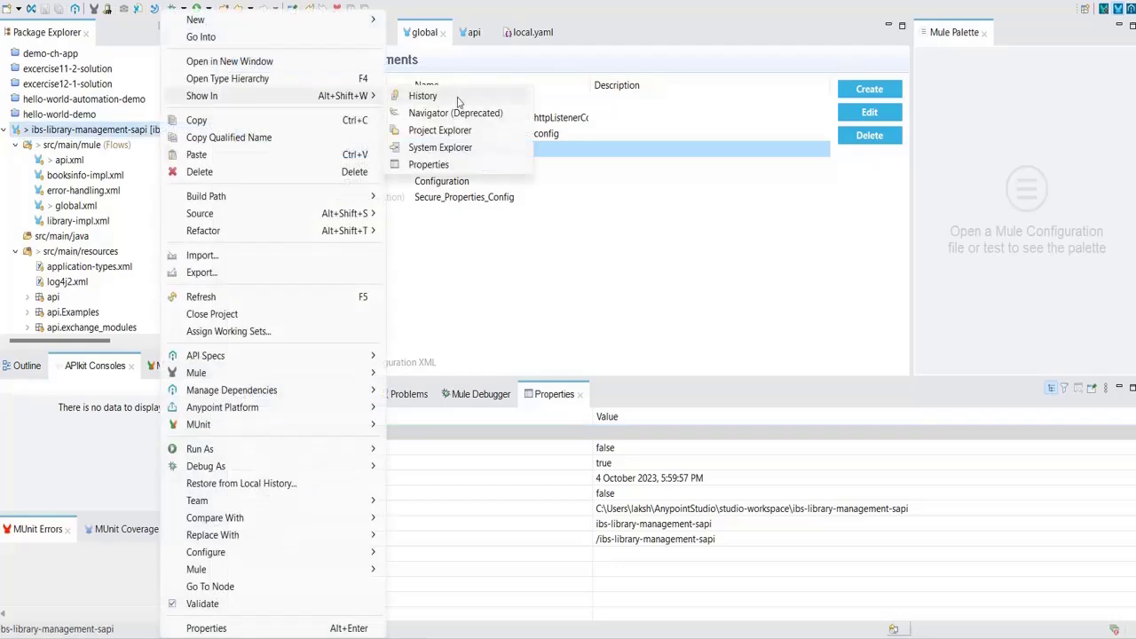
left_click(442, 147)
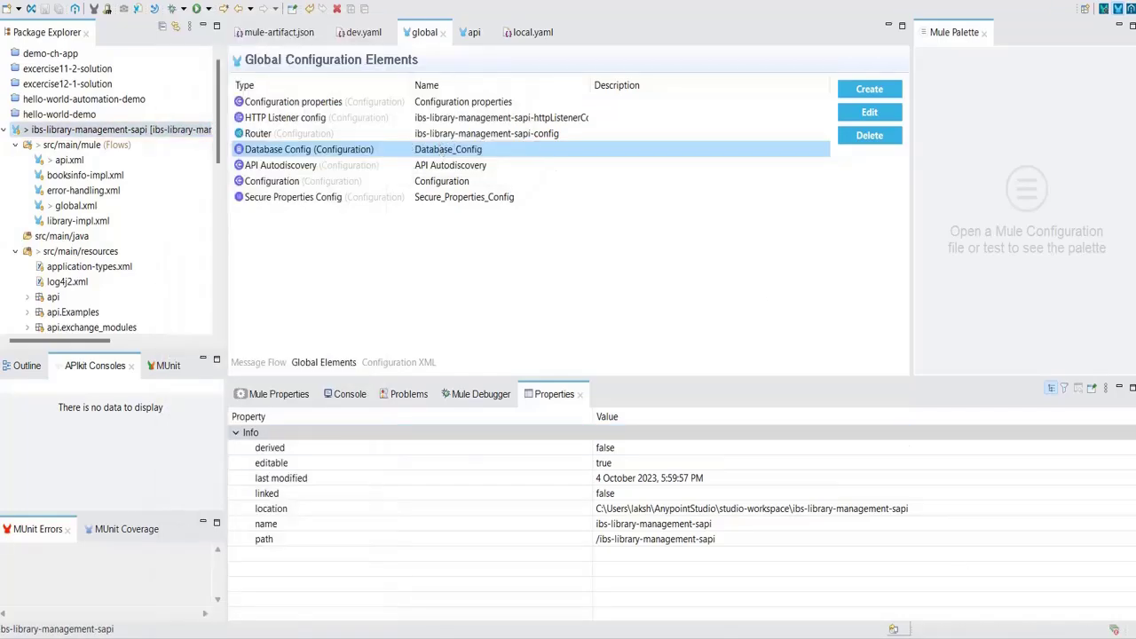
- Launch Git Bash Here inside the ibs-library-management-sapi folder in maximized File Explorer
left_click(448, 114)
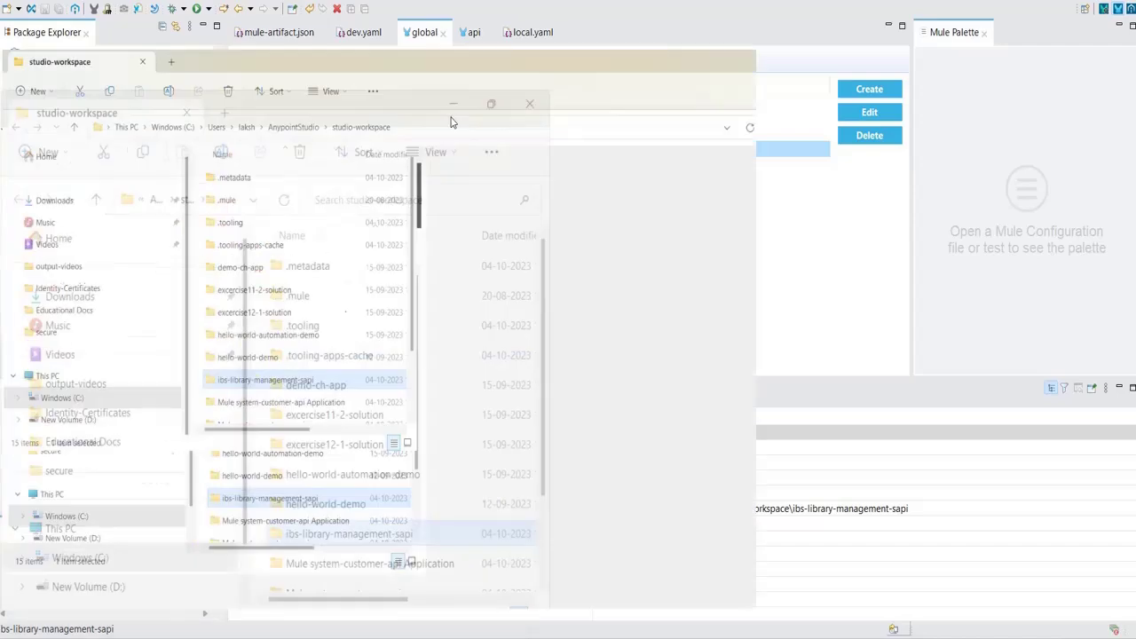
double_click(393, 362)
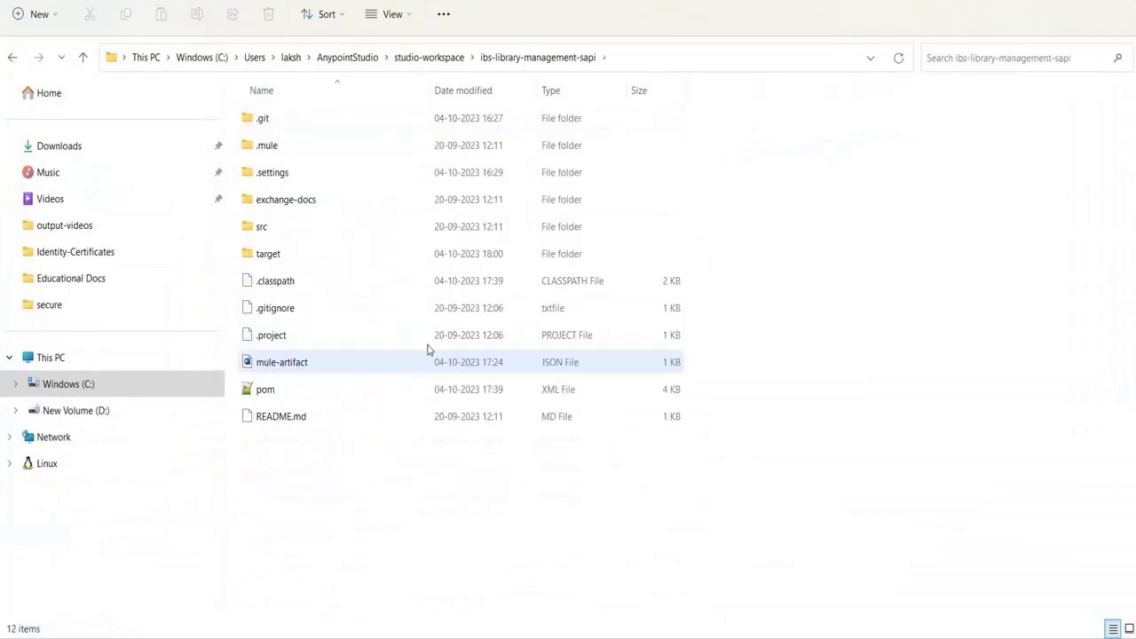
right_click(859, 450)
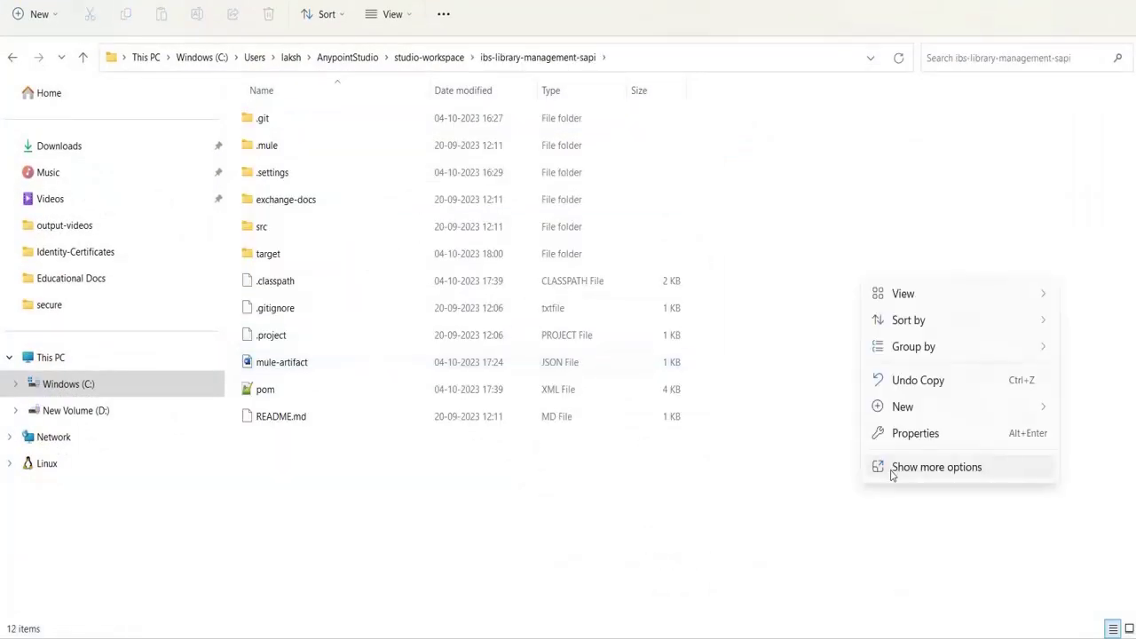
left_click(893, 468)
left_click(928, 382)
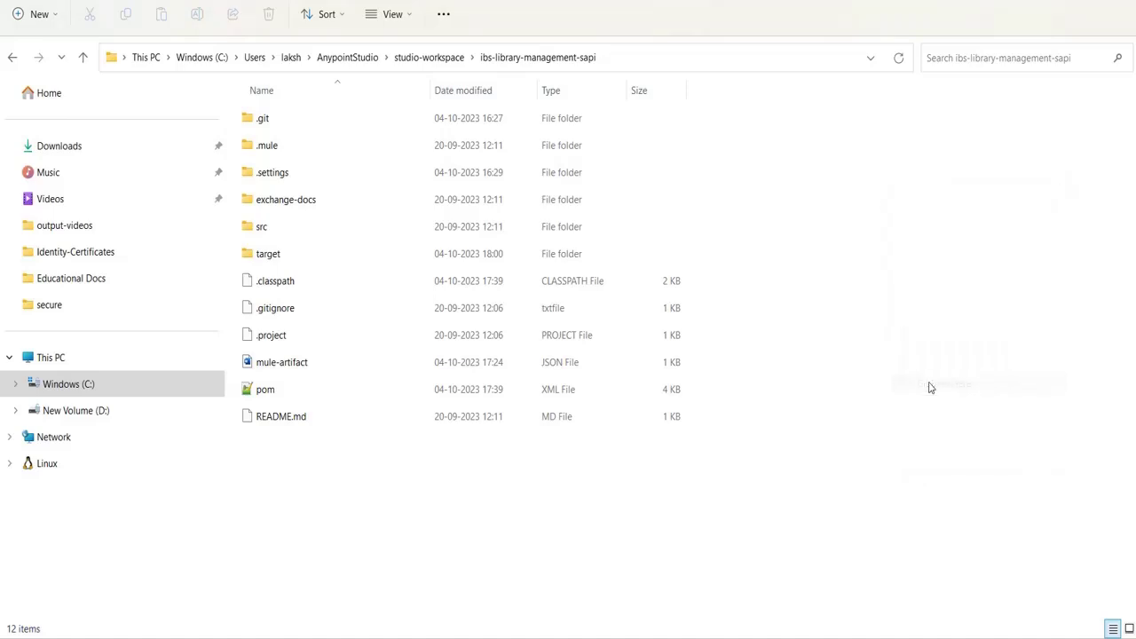
left_click_drag(203, 57, 470, 149)
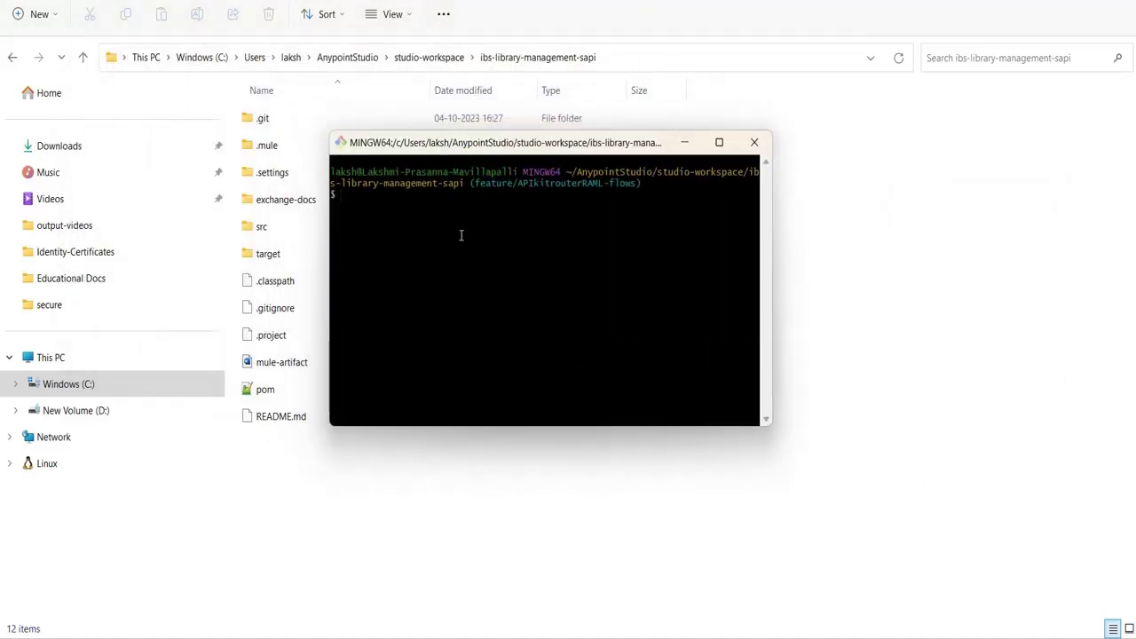
- Stage all changes with git add . and check them with git status
type("git add .")
key("Return")
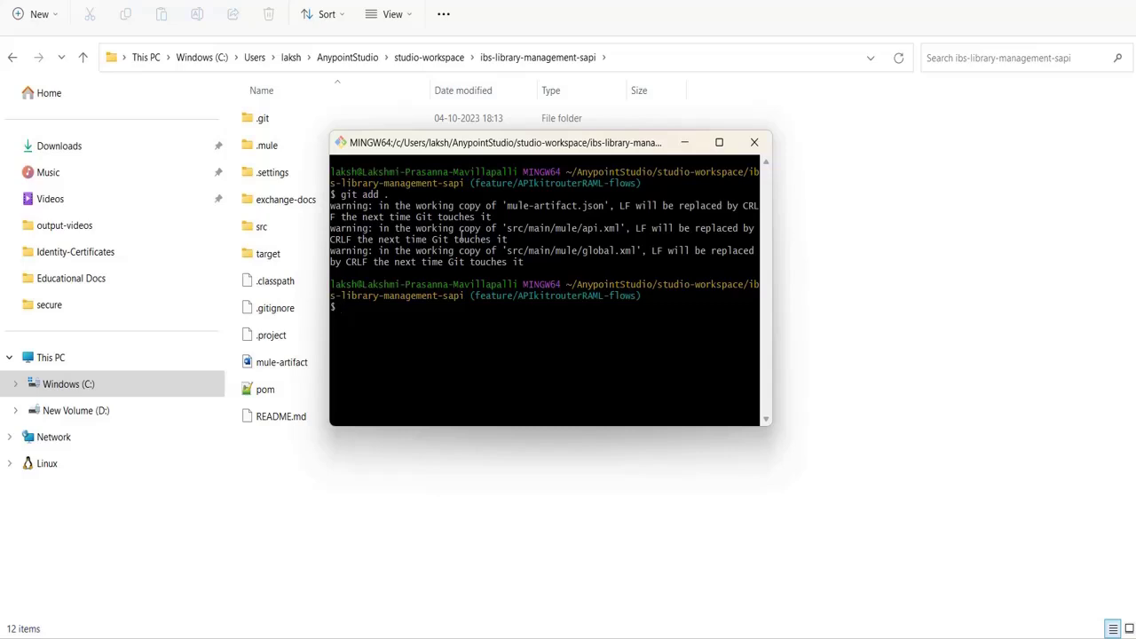
type("git status")
key("Return")
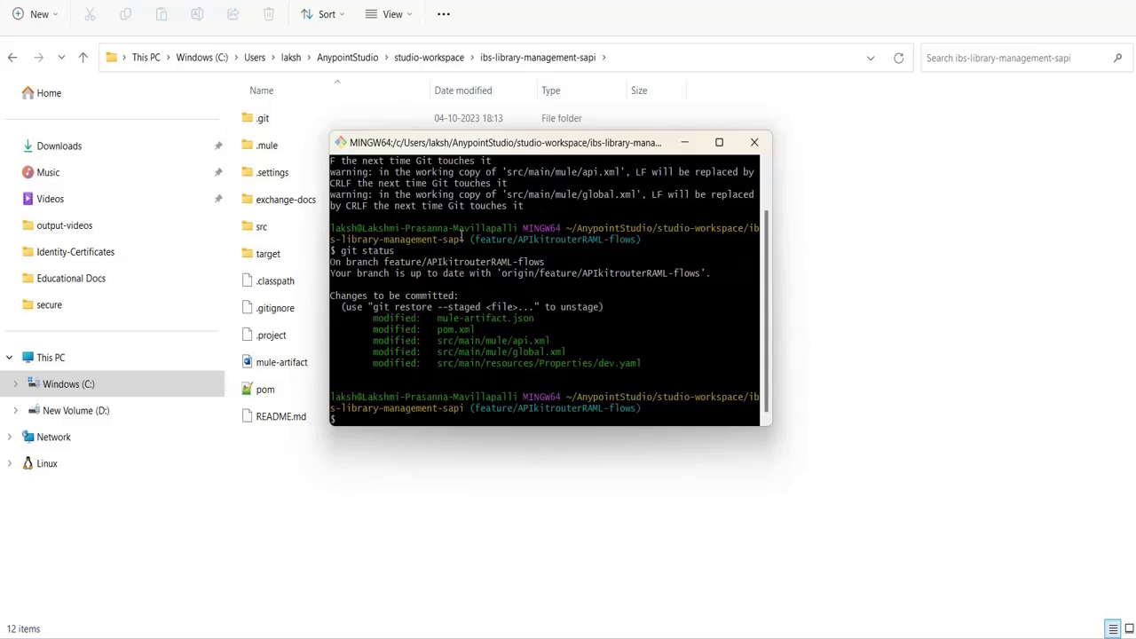
type("git add .")
key("Return")
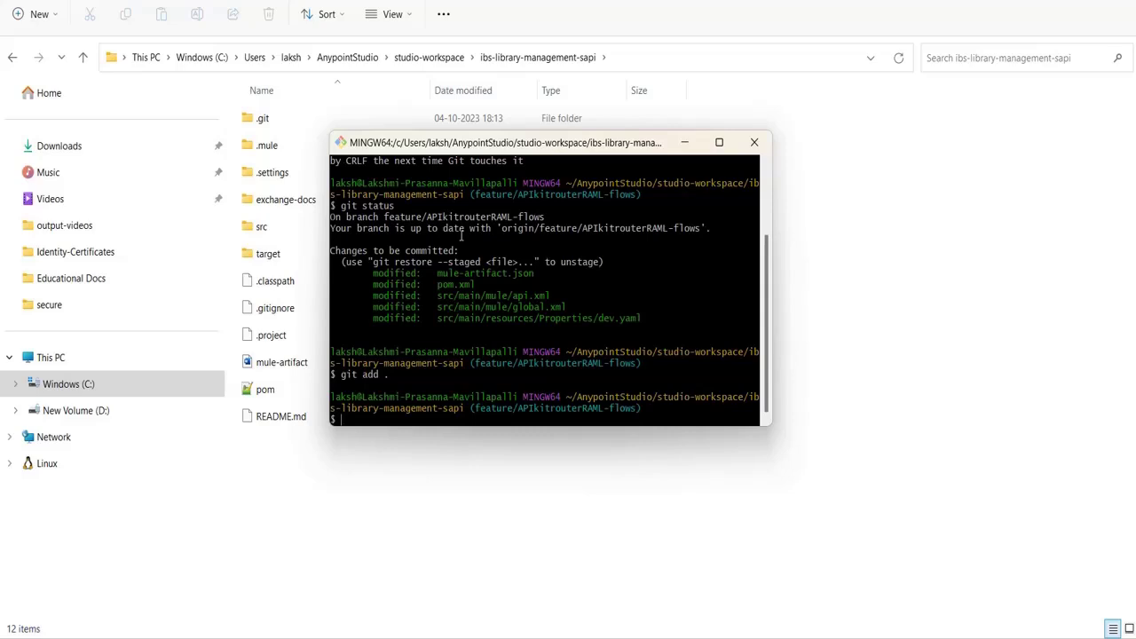
- Commit with message 'securiy encryption changes' and run git push origin
type("git ")
type("commit")
type(" -m ")
type("\"\"secu")
type("riy en")
type("cryption chan")
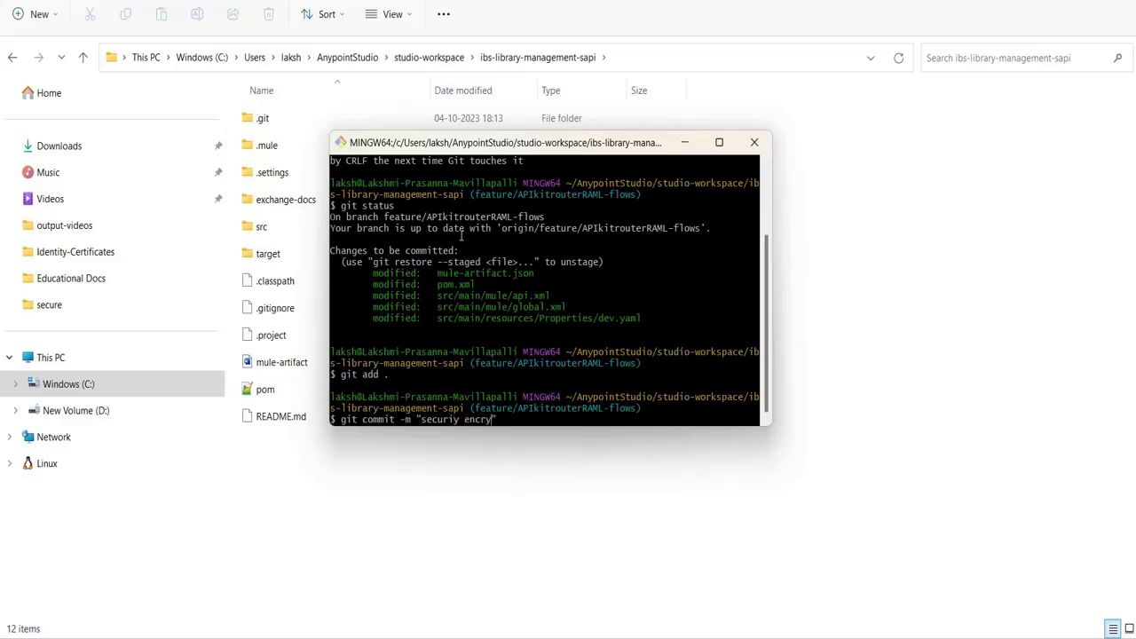
type("ges\"")
key("Return")
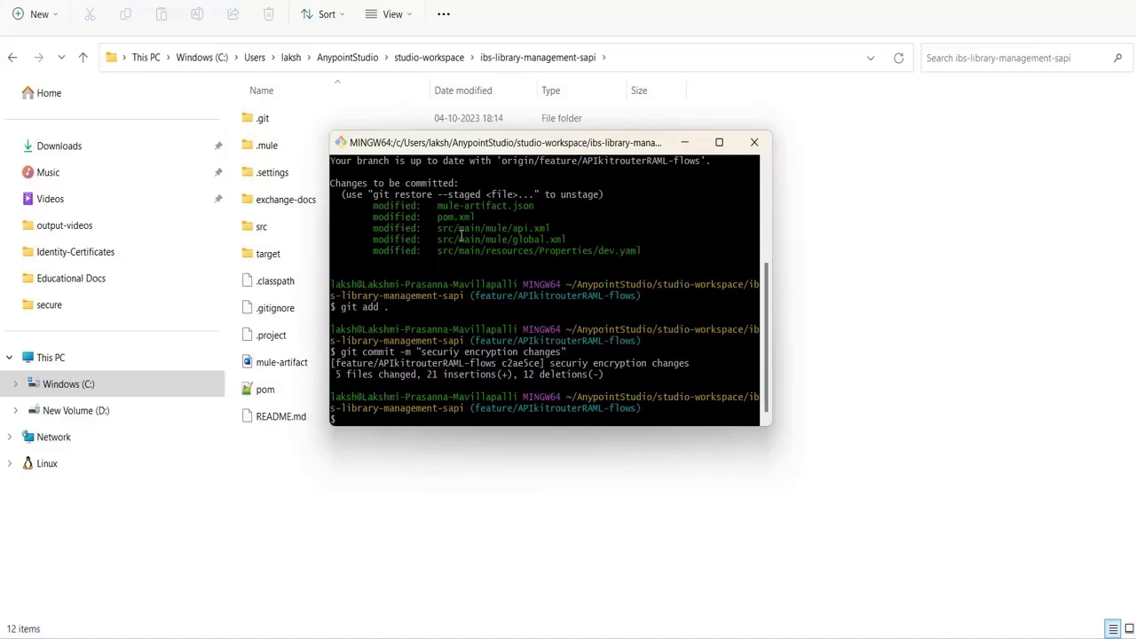
type("git push origin")
key("Return")
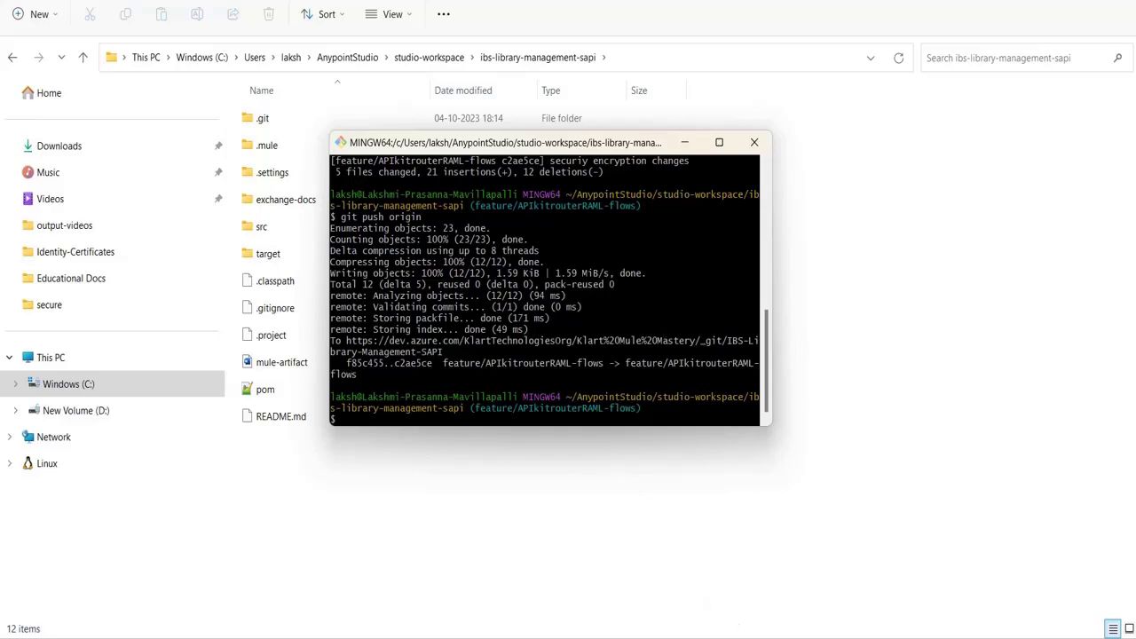
key("alt+Tab")
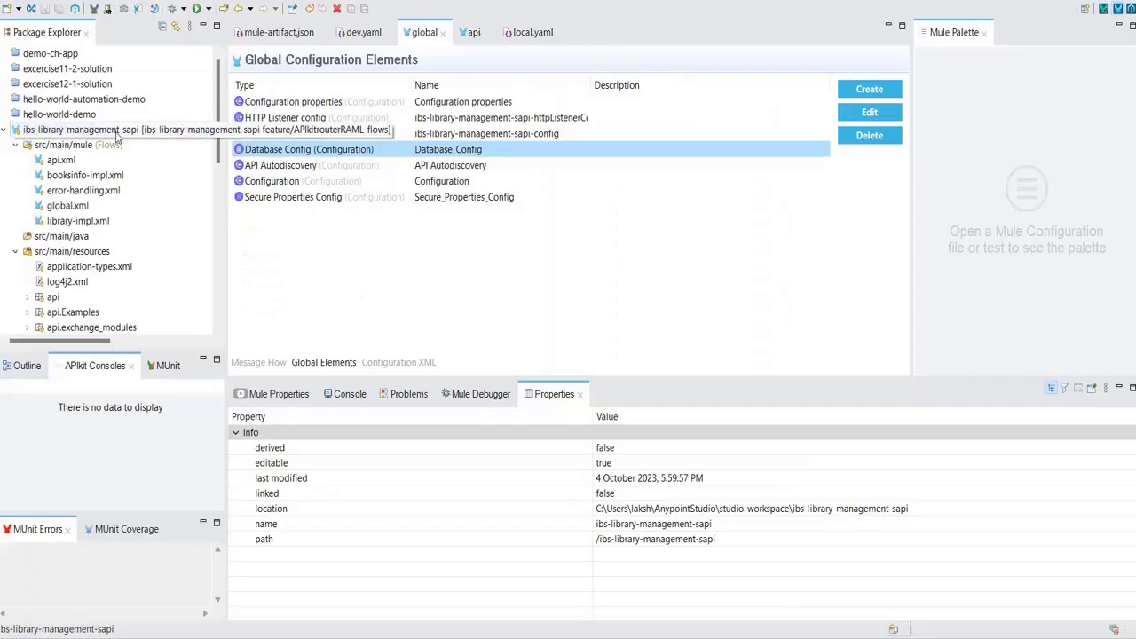
- Show the Console output in Anypoint Studio's bottom panel
left_click(345, 395)
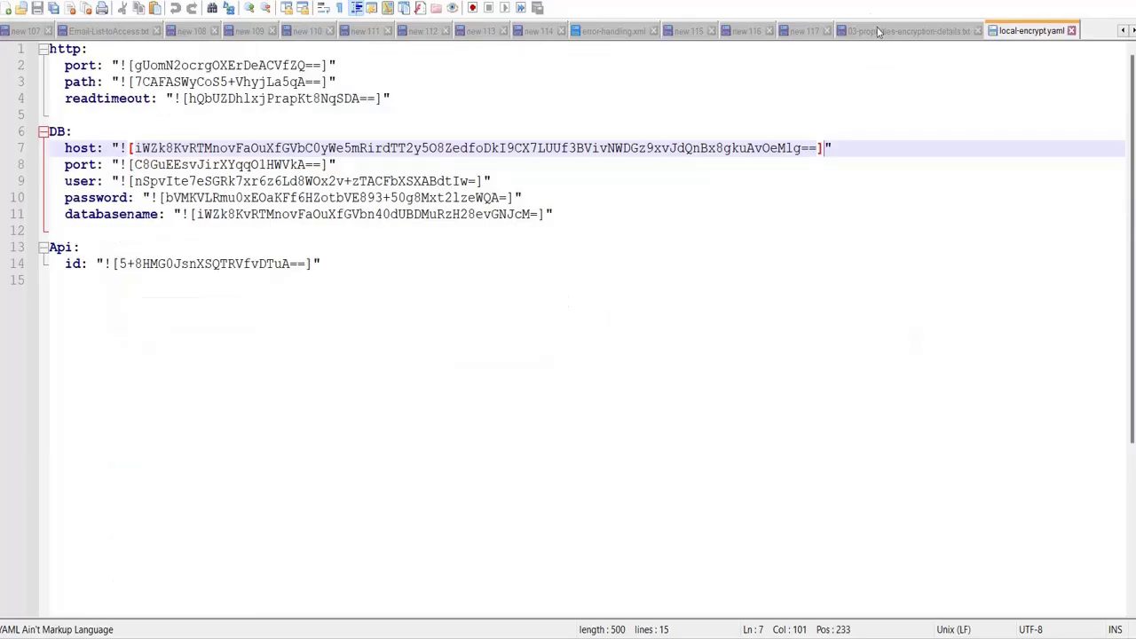
- Review the notes tabs, then select the cloudhub secure-properties tool URL from new 117, line 3
left_click(877, 32)
left_click(802, 34)
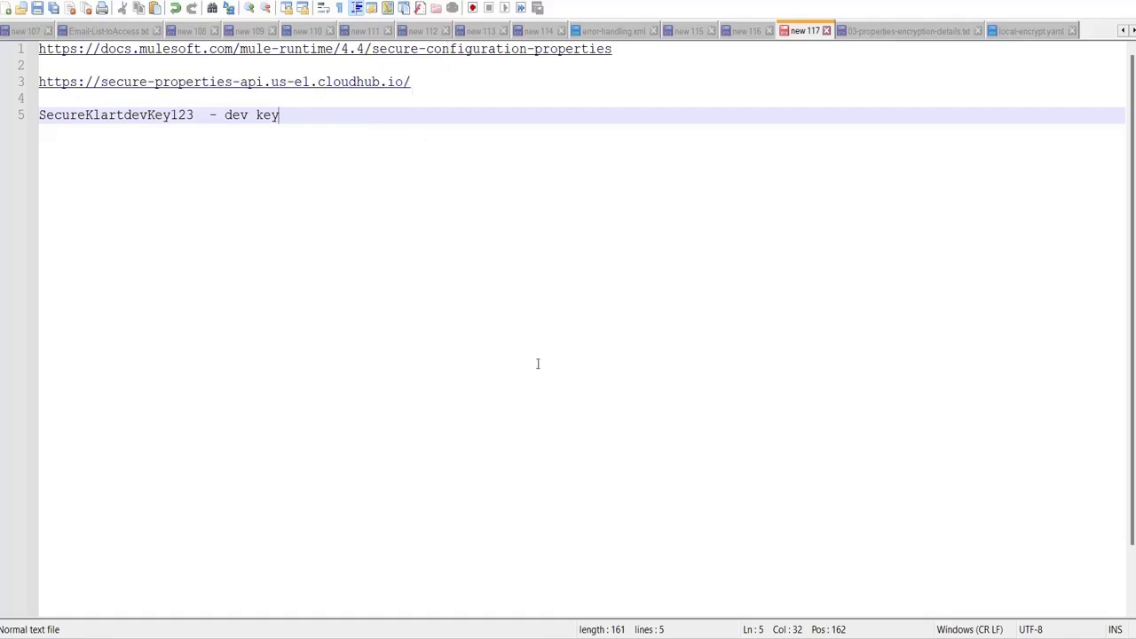
left_click(914, 31)
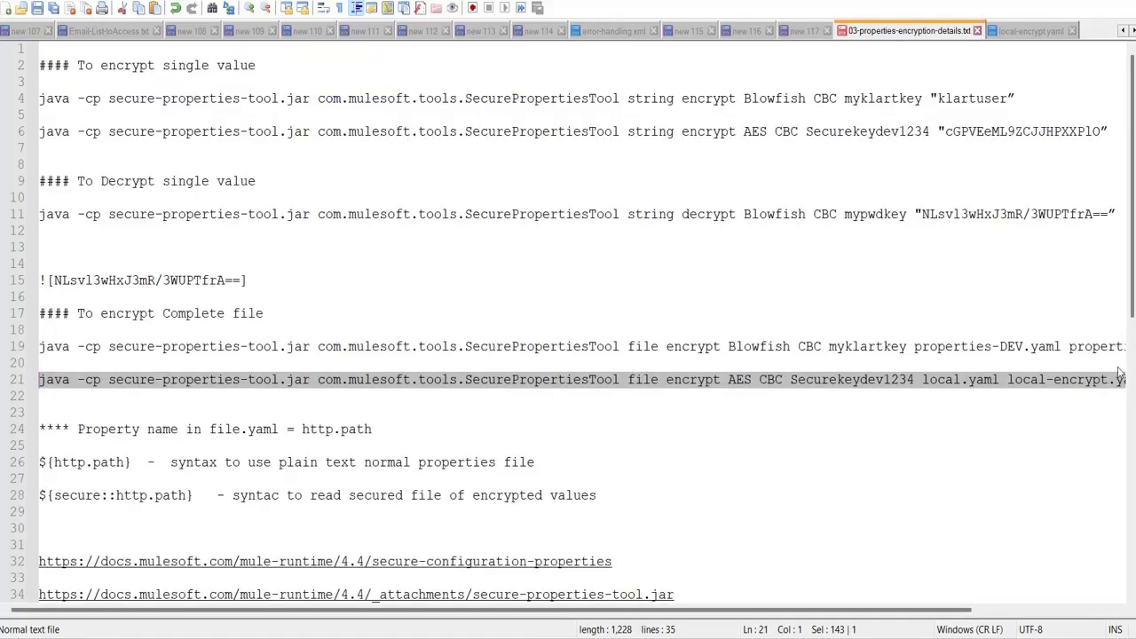
scroll(1133, 311, "down", 3)
scroll(489, 300, "down", 1)
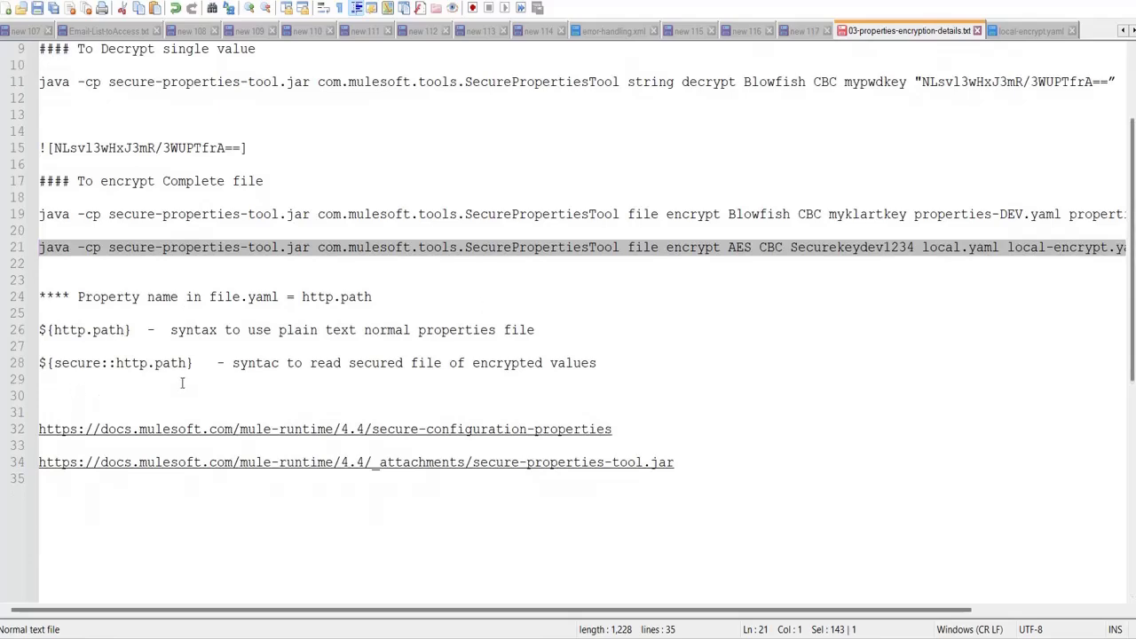
left_click(1007, 27)
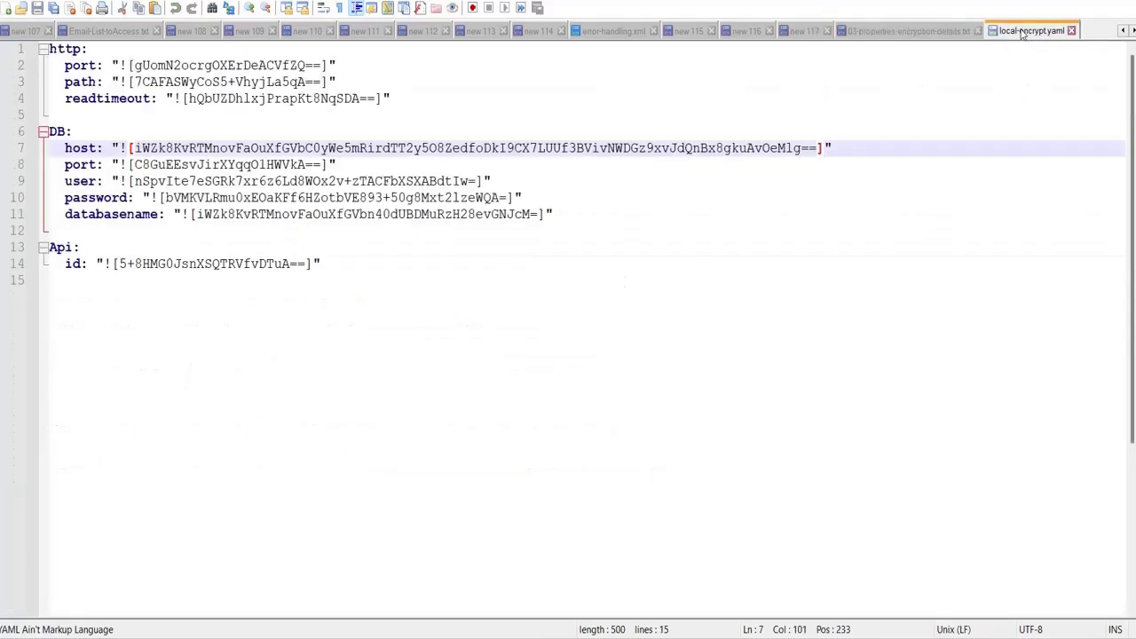
left_click(804, 30)
left_click_drag(423, 80, 34, 84)
key("ctrl+c")
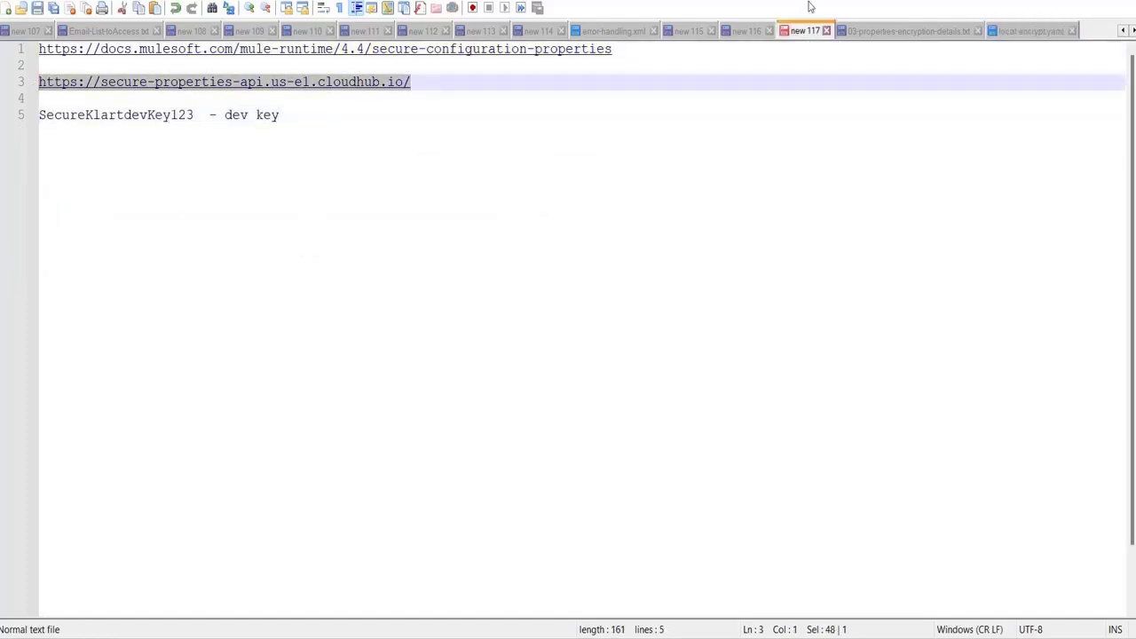
left_click(918, 34)
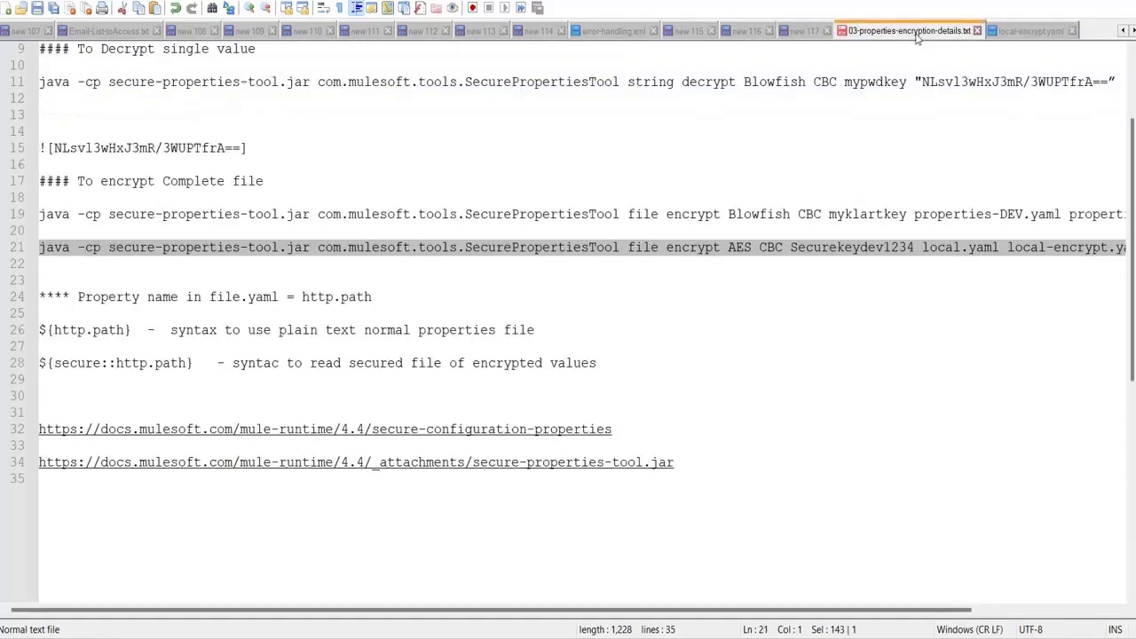
- Paste the cloudhub tool URL as line 36, labelled '- online Tool'
left_click(245, 502)
key("Return")
key("ctrl+v")
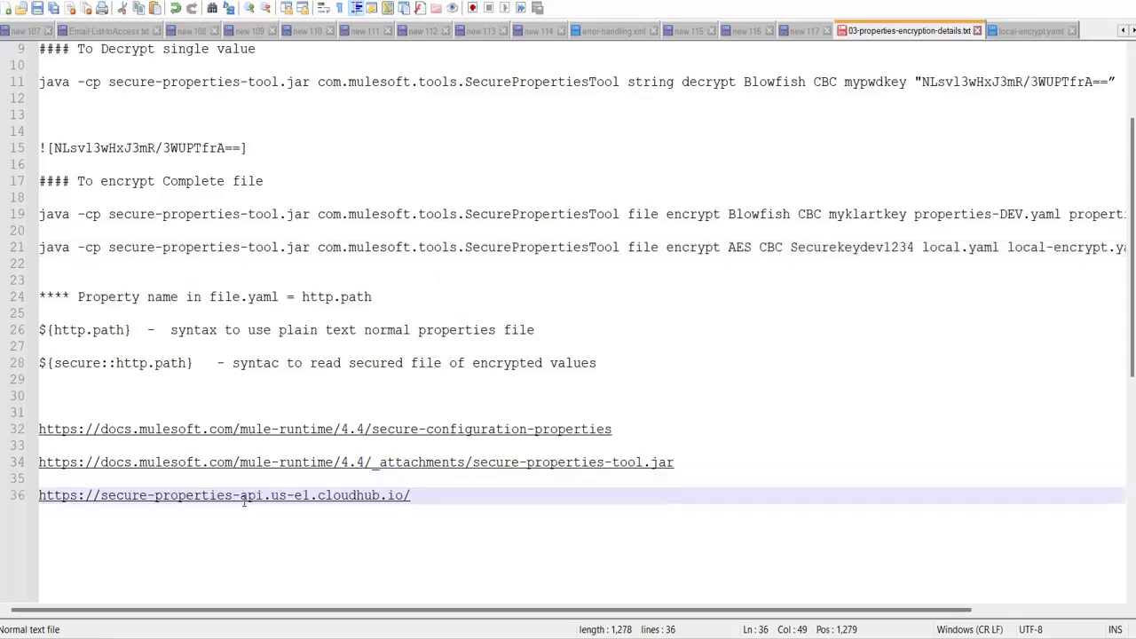
type("- o")
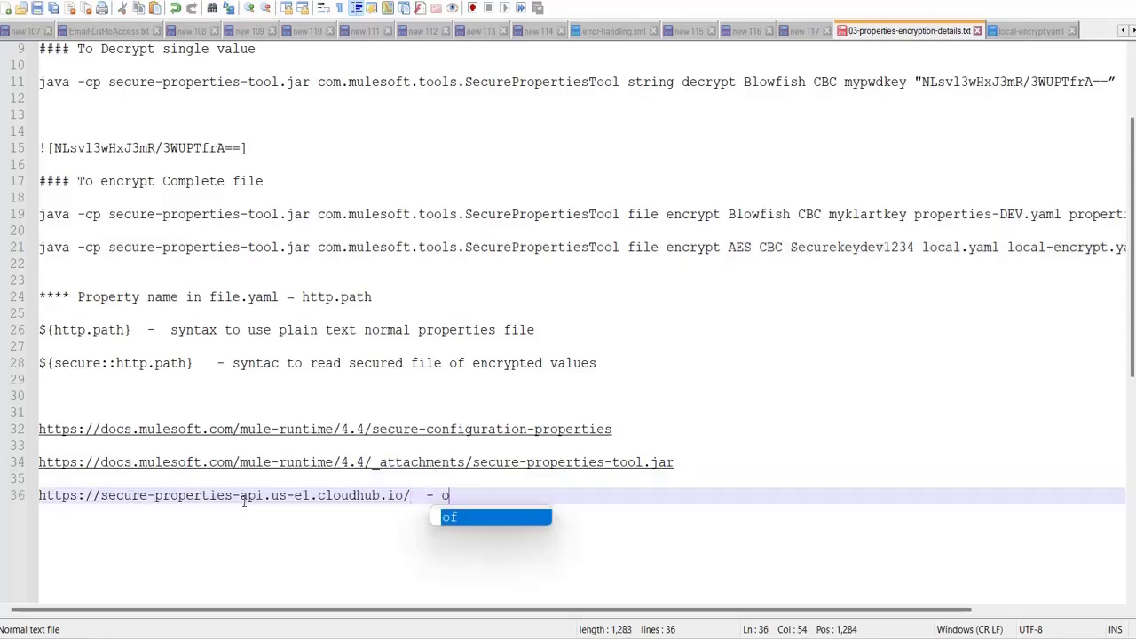
type("nline Tool")
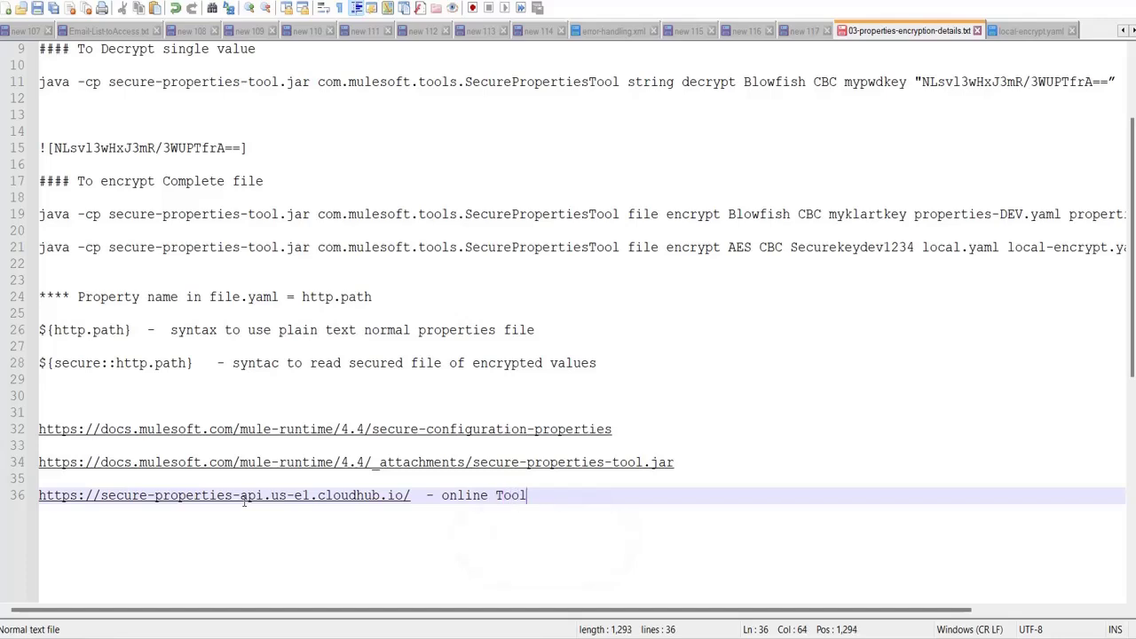
- Label the jar link on line 34 'command promt encryption Tool', fixing the 'cpmmand' typo
left_click(695, 463)
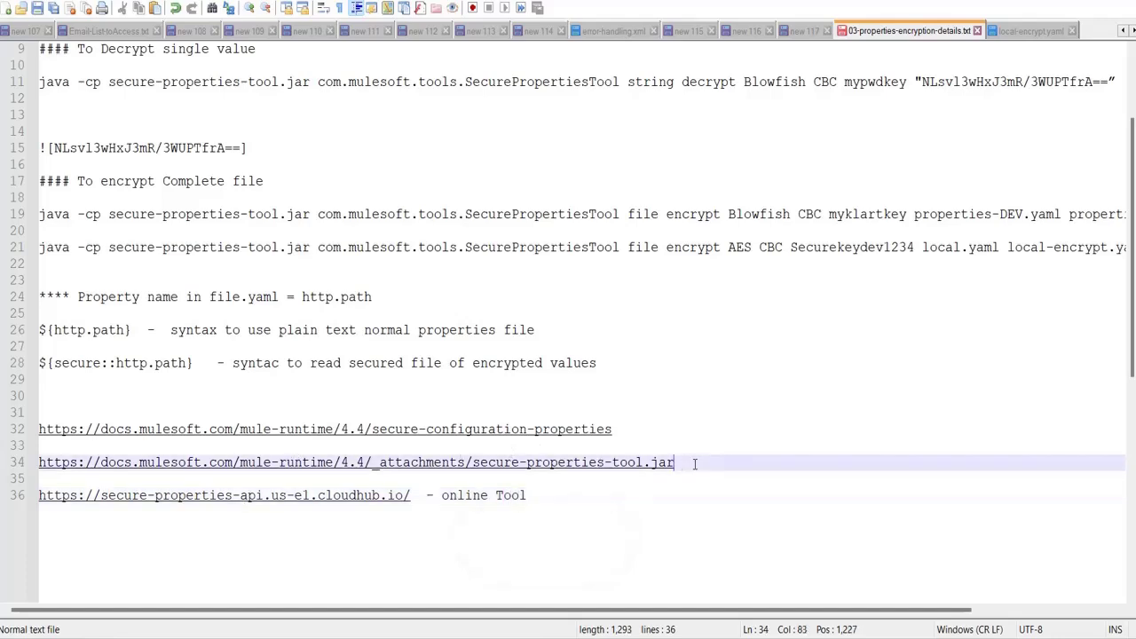
type("- cpmmand pr")
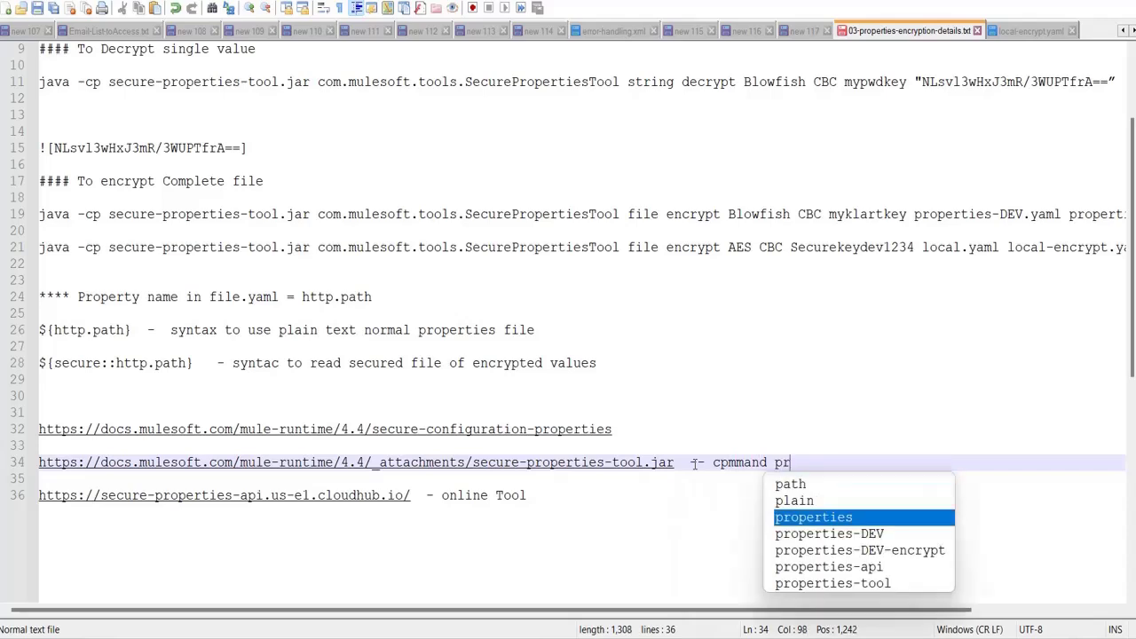
type("omt encrypti")
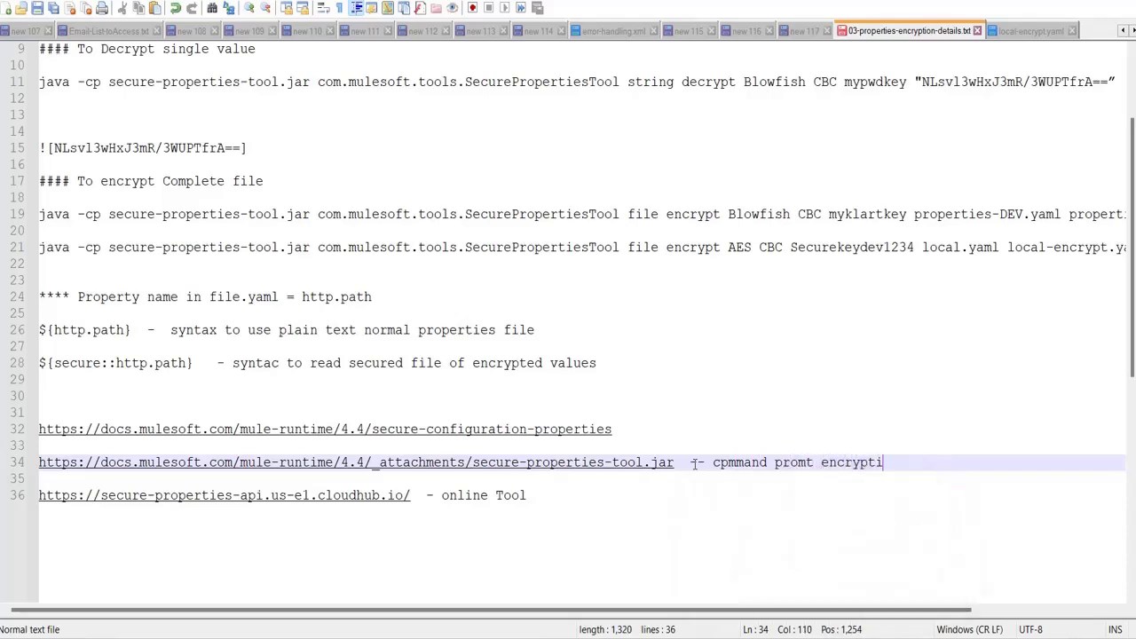
type("on Tool")
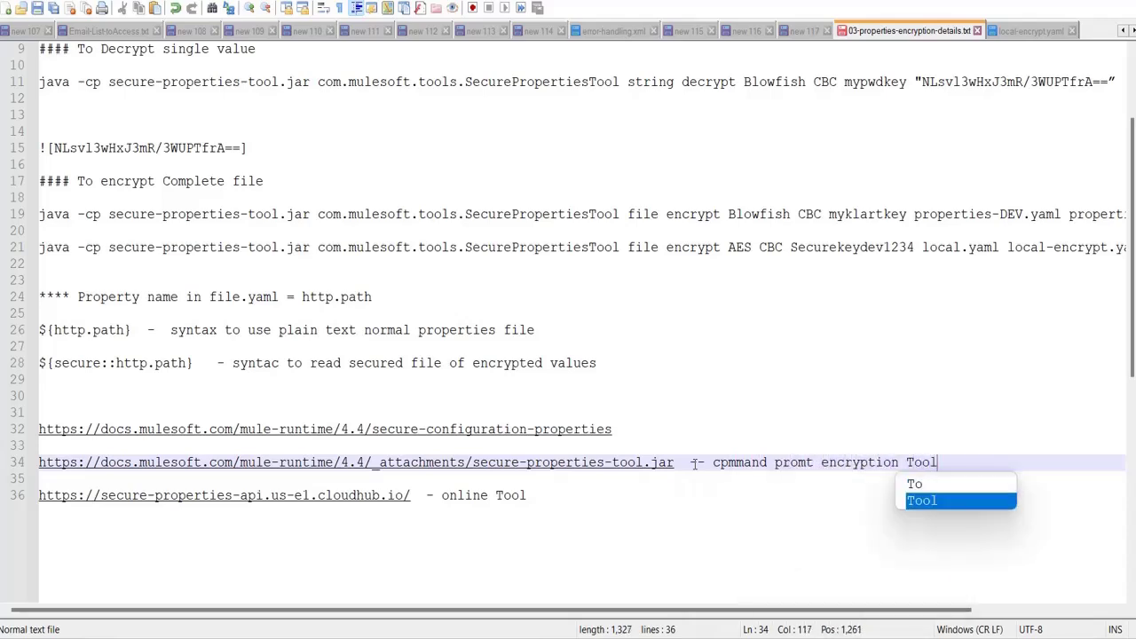
left_click(721, 468)
key("Delete")
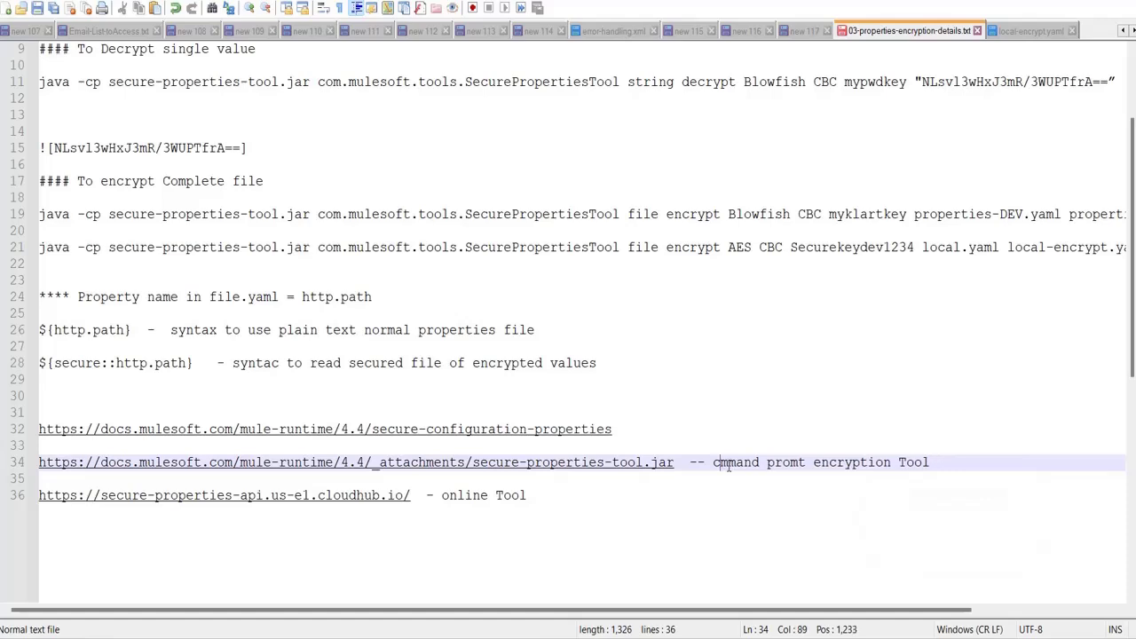
type("o")
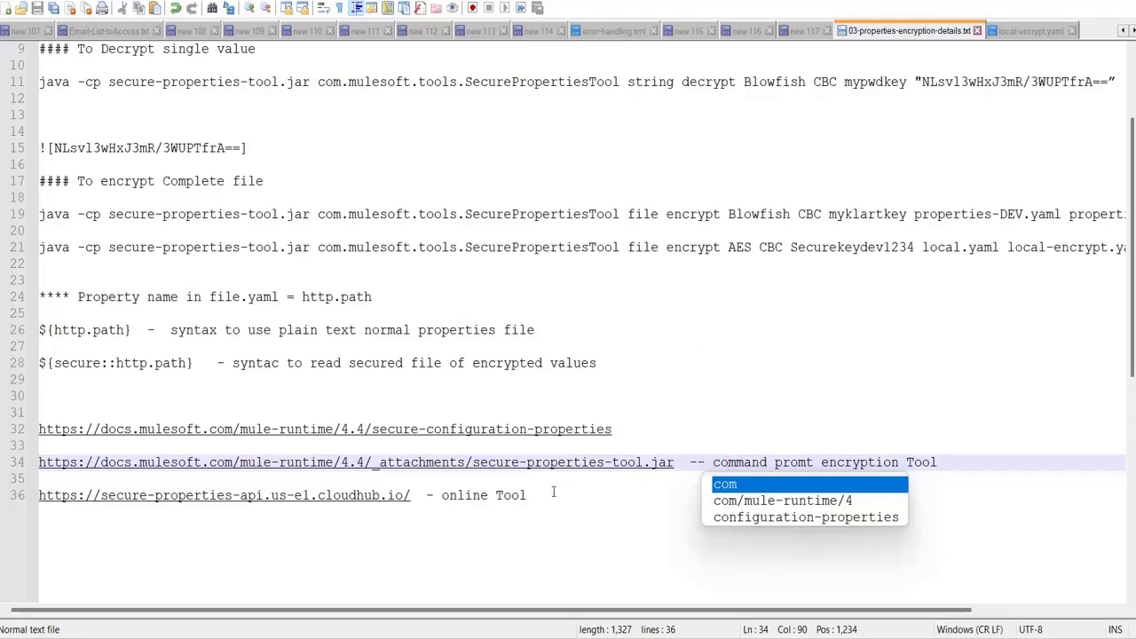
left_click(631, 313)
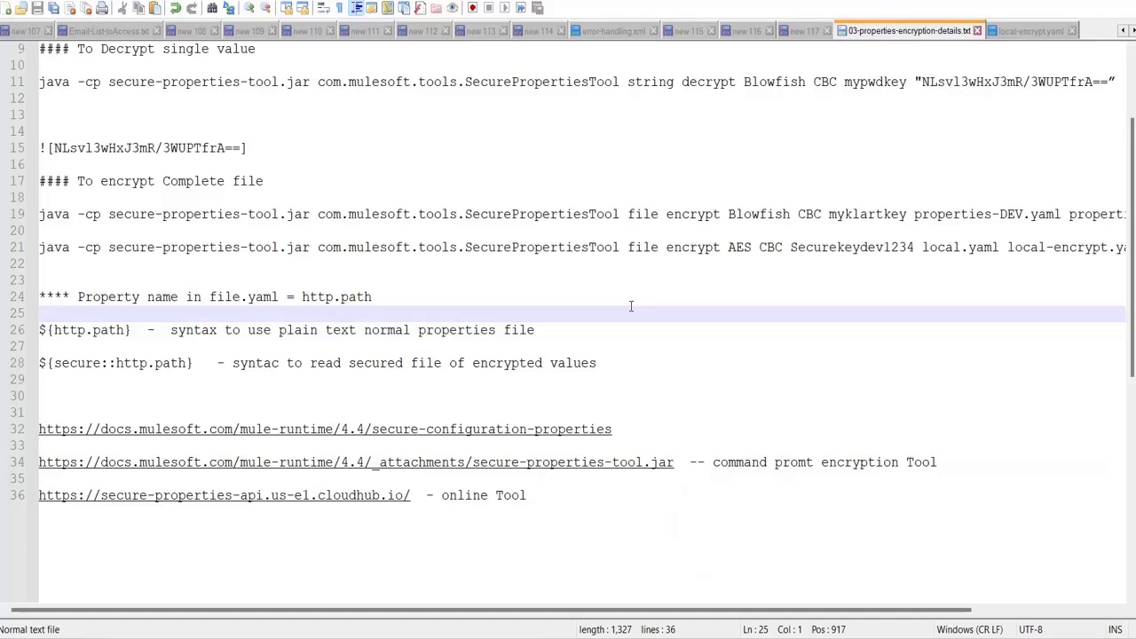